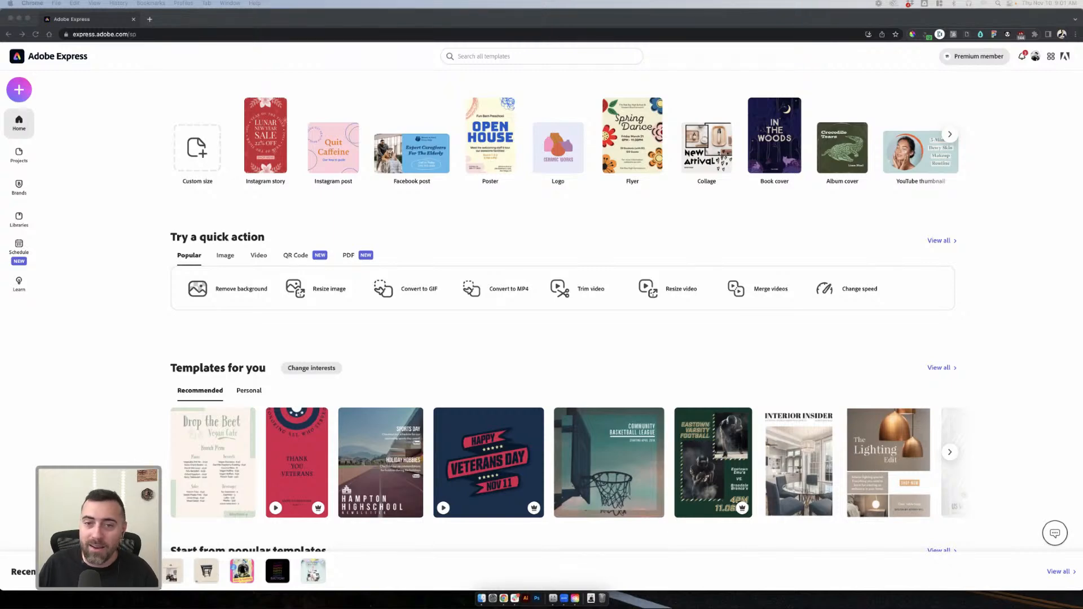
# - Open the Schedule calendar, look over its rows for the social channels, and return to the home page
pyautogui.click(463, 223)
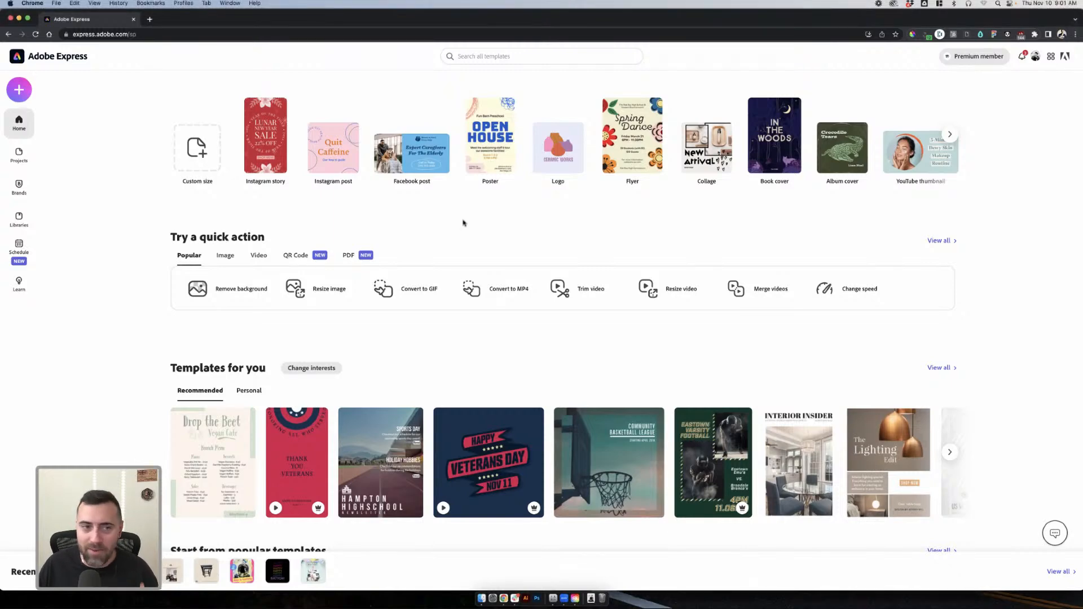
pyautogui.click(13, 250)
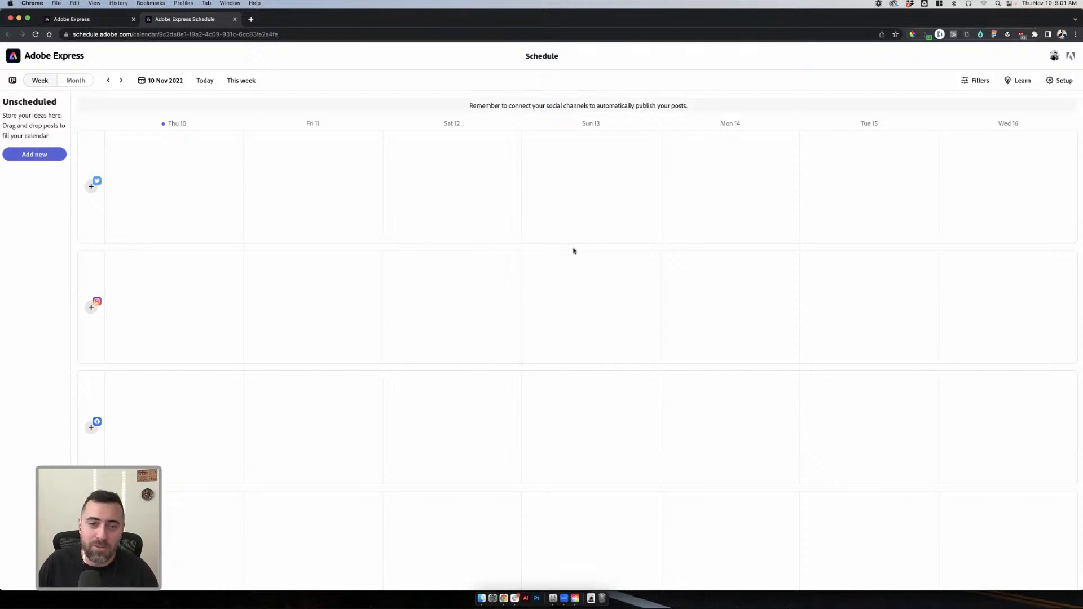
pyautogui.scroll(-5, 573, 251)
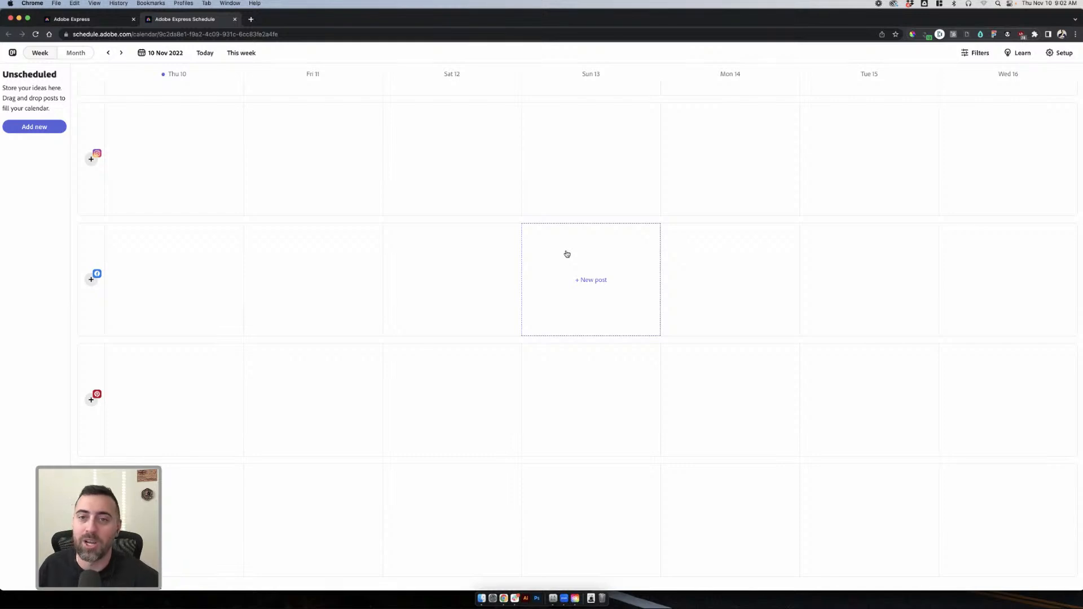
pyautogui.click(235, 20)
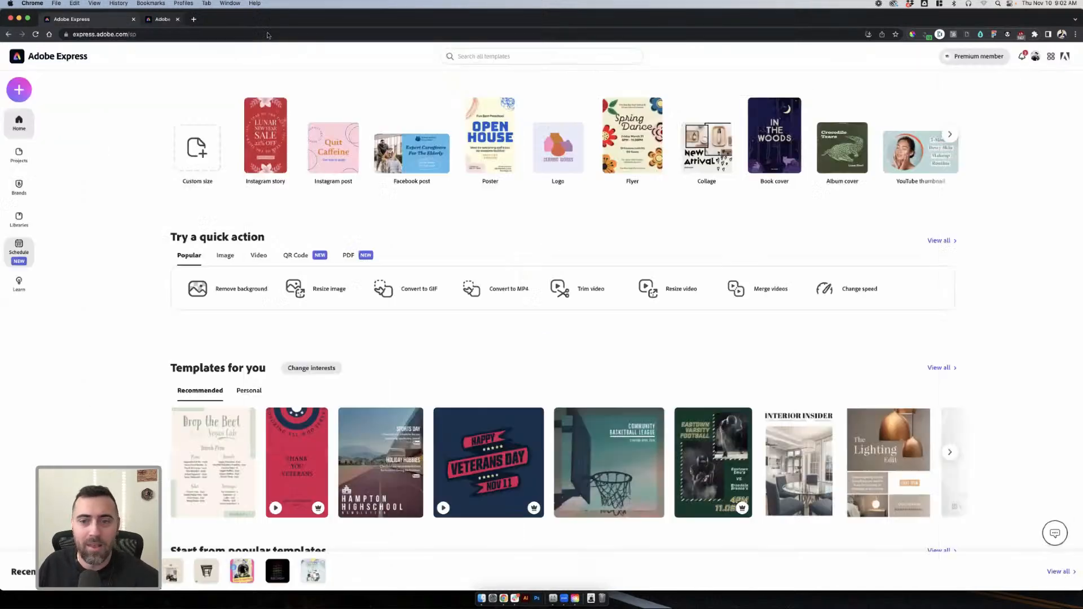
pyautogui.click(25, 126)
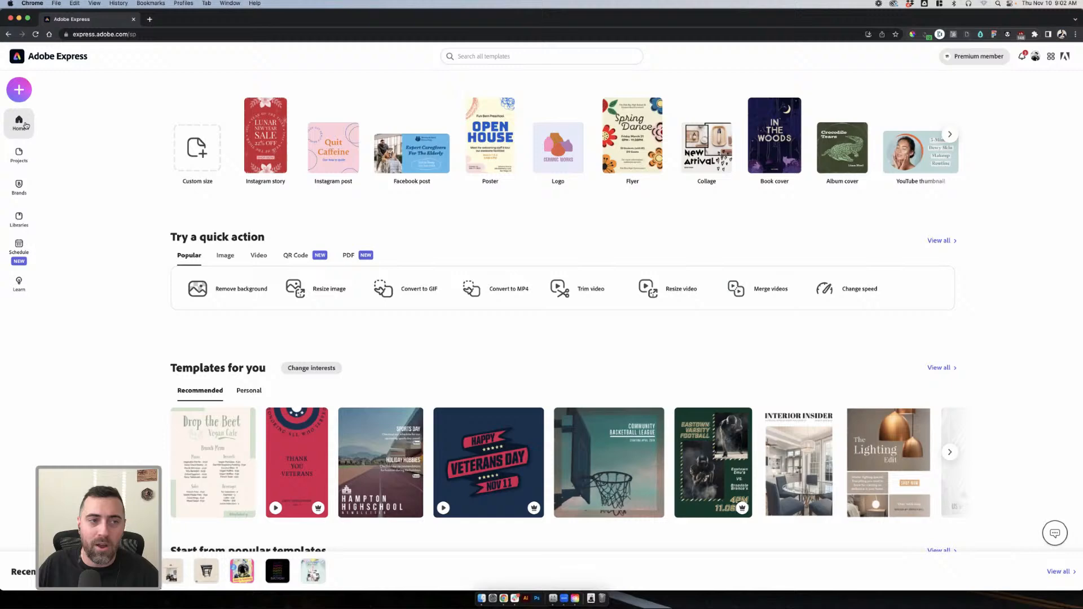
# - Create a new Instagram story project
pyautogui.click(21, 91)
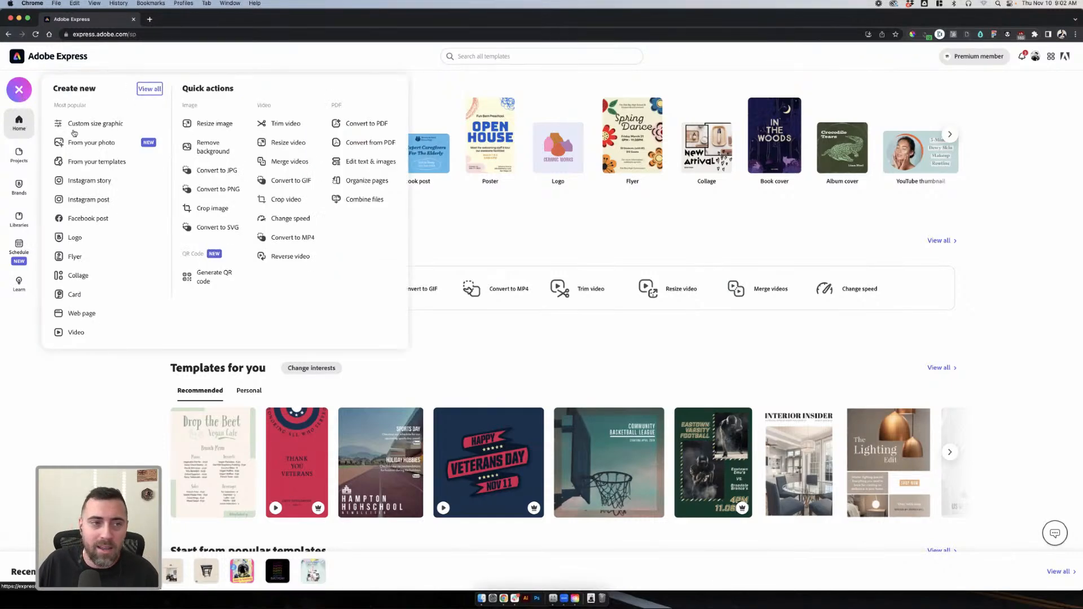
pyautogui.click(112, 182)
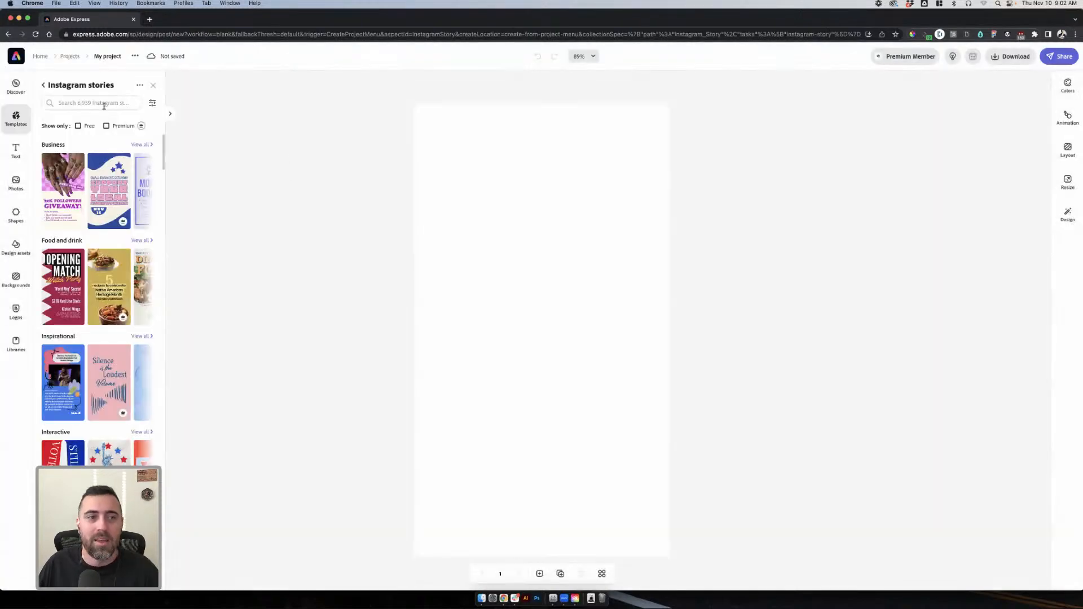
pyautogui.click(107, 105)
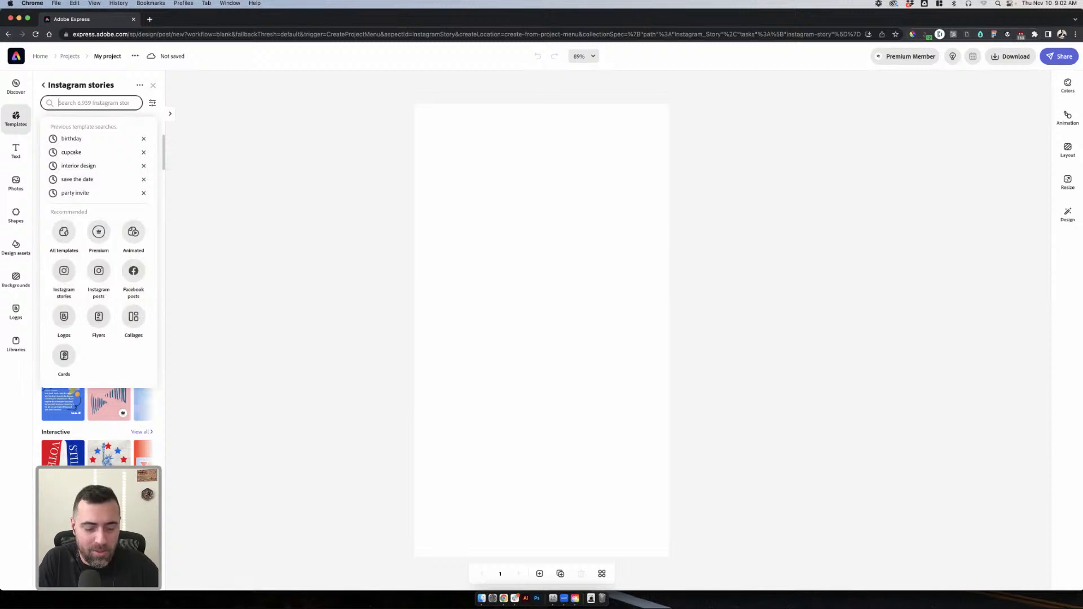
pyautogui.write('s')
pyautogui.click(385, 136)
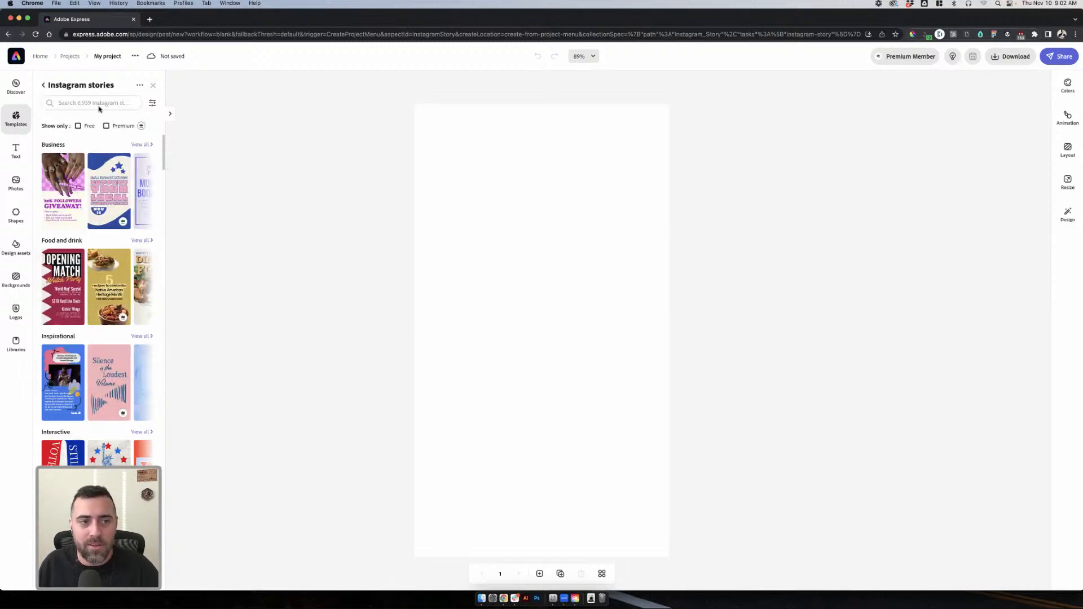
# - Search the Instagram story templates for birthday using the previous search suggestion
pyautogui.scroll(-4, 164, 157)
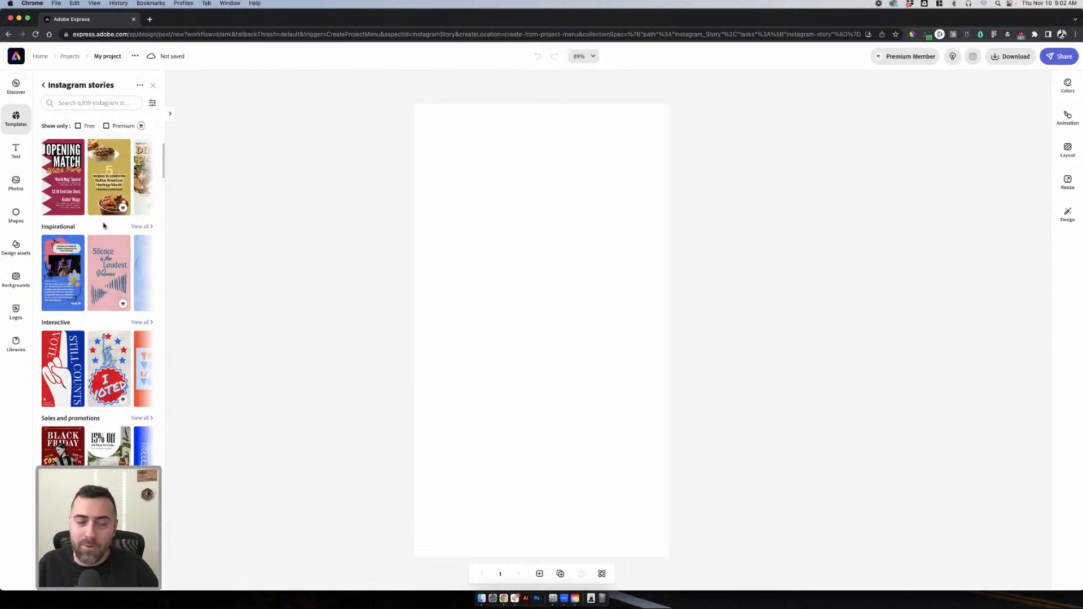
pyautogui.scroll(-3, 81, 271)
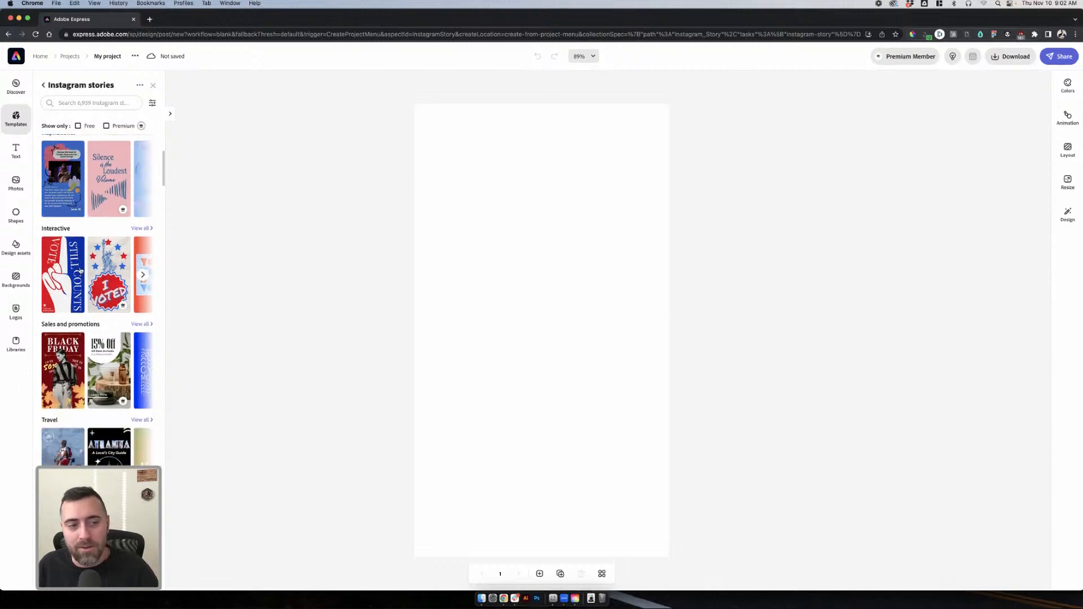
pyautogui.scroll(-4, 81, 271)
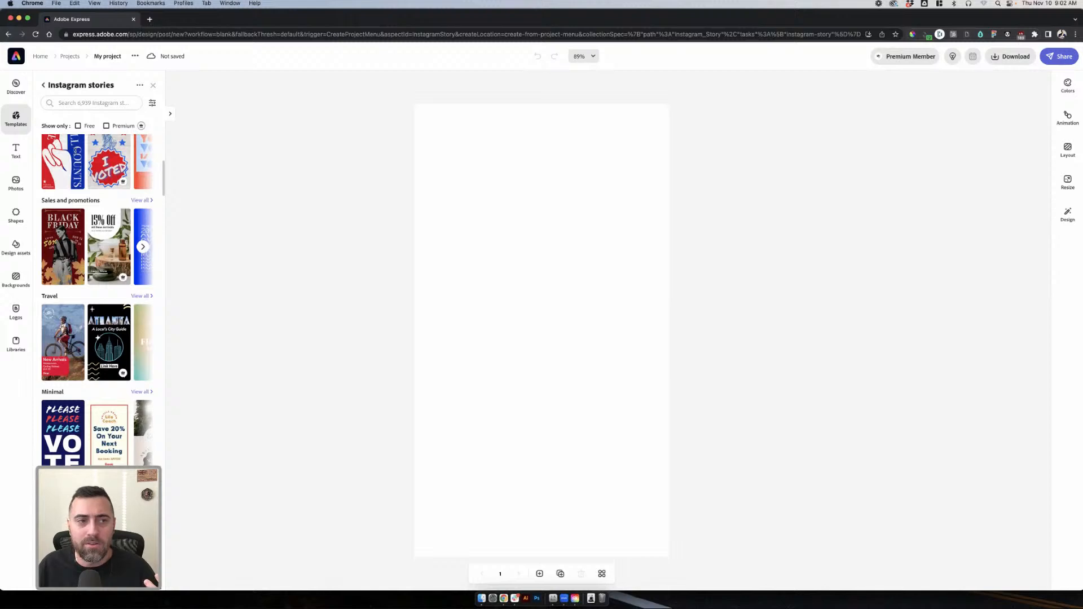
pyautogui.click(83, 102)
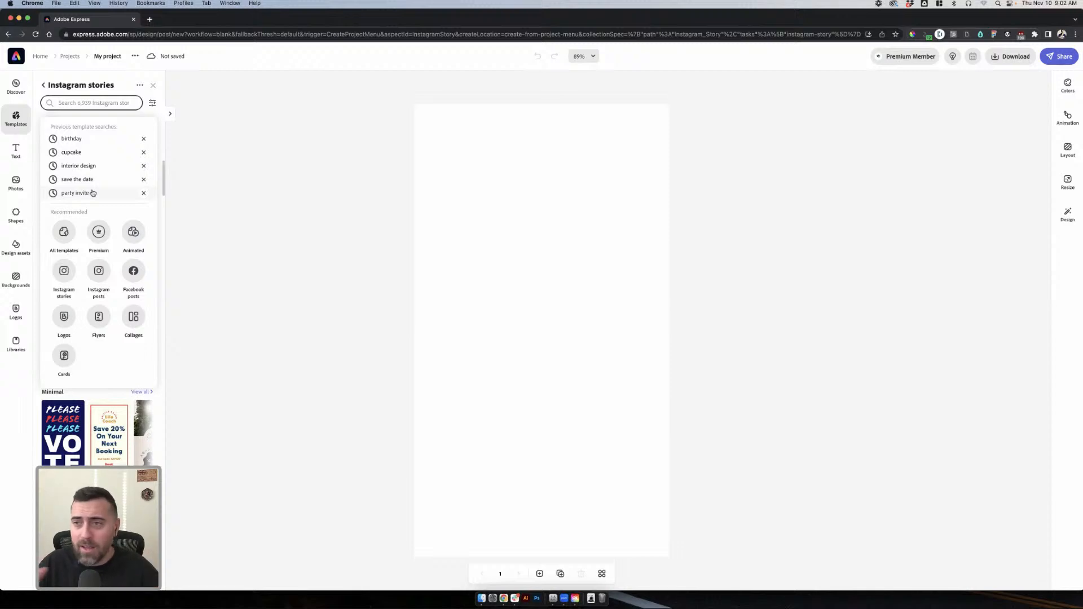
pyautogui.click(76, 138)
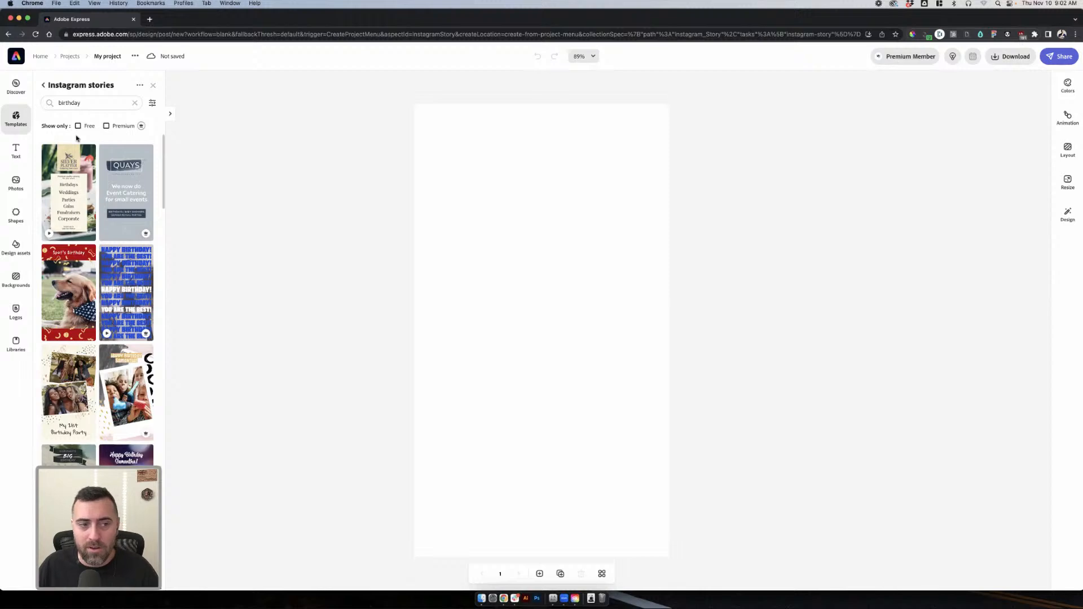
# - Apply the orange first-birthday template with the baby photo and party hat to the story
pyautogui.click(74, 271)
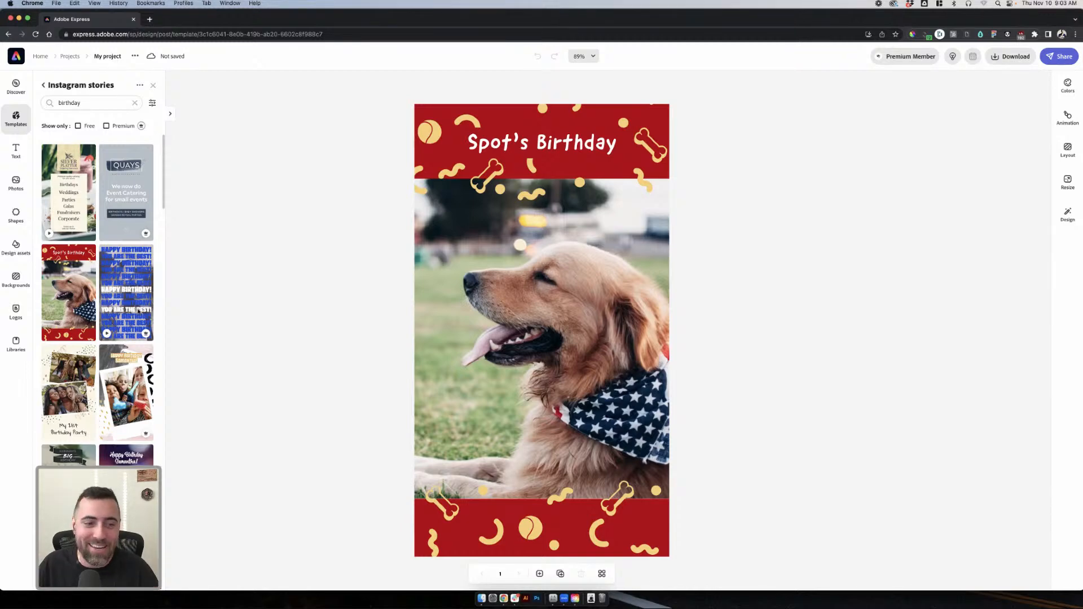
pyautogui.scroll(-8, 111, 317)
pyautogui.scroll(-10, 111, 317)
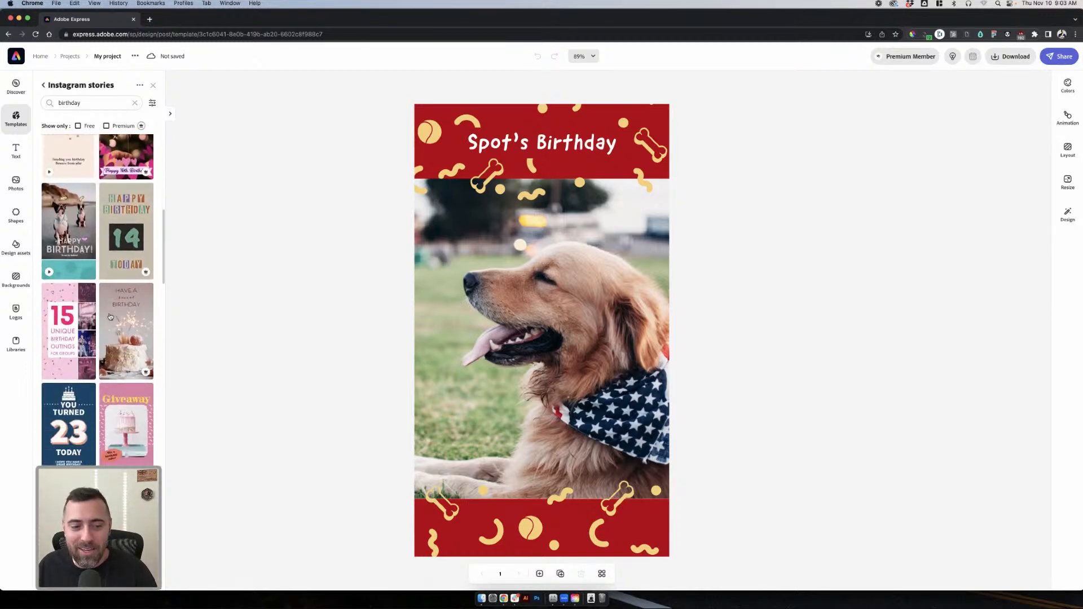
pyautogui.scroll(-10, 108, 318)
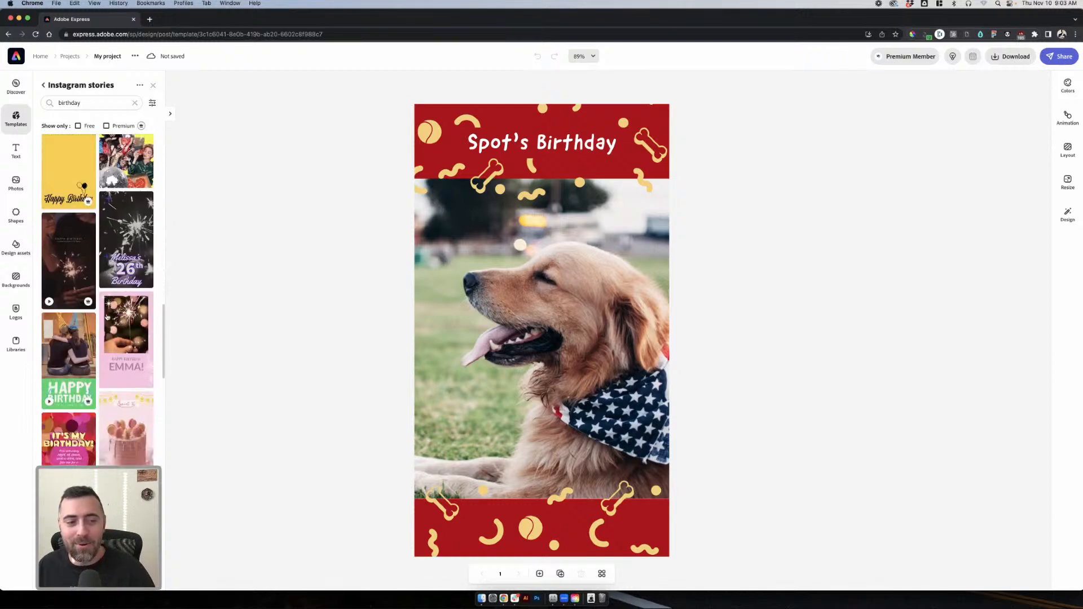
pyautogui.scroll(-1, 104, 318)
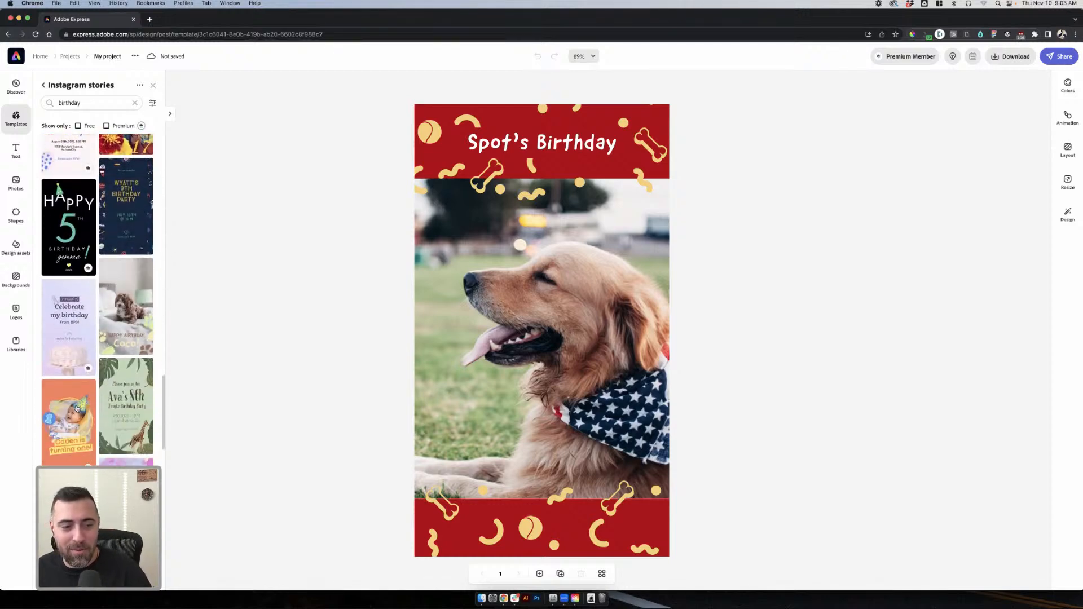
pyautogui.click(79, 408)
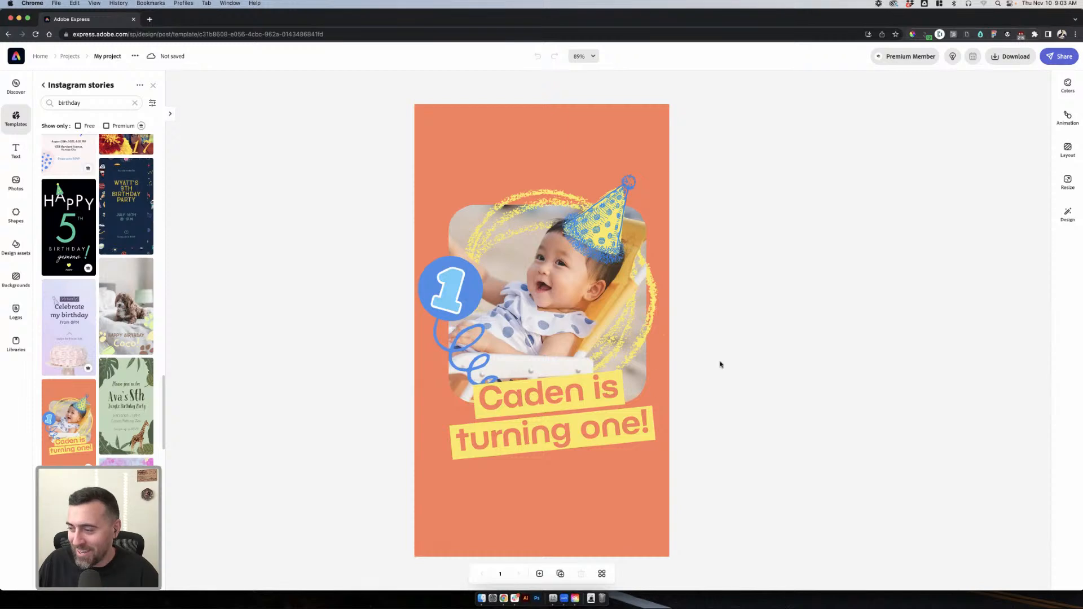
pyautogui.click(742, 359)
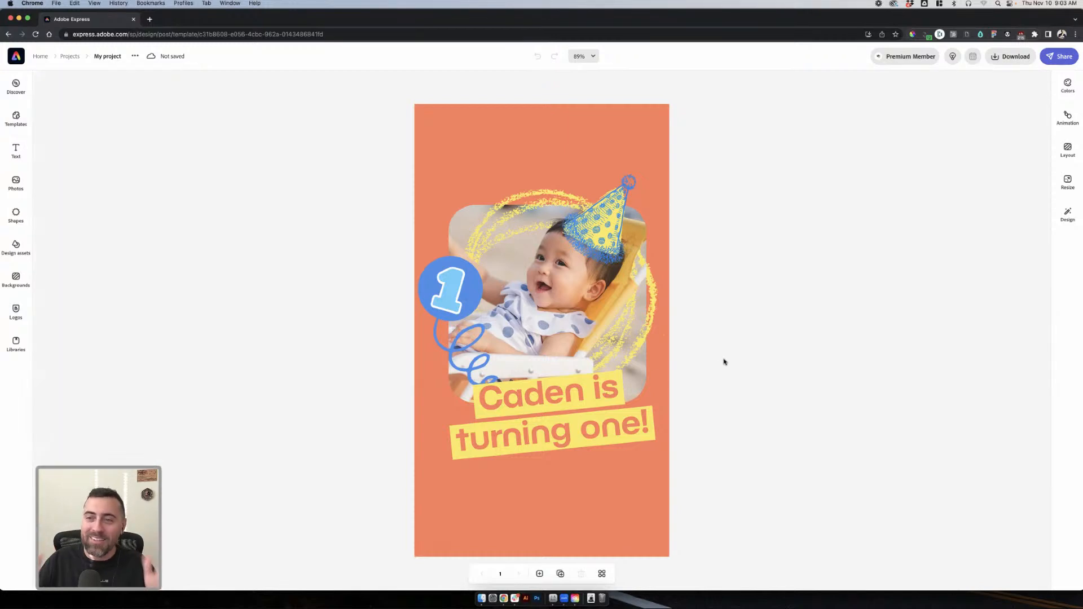
# - Move the grouped birthday artwork so it is centered horizontally and vertically on the page
pyautogui.click(575, 291)
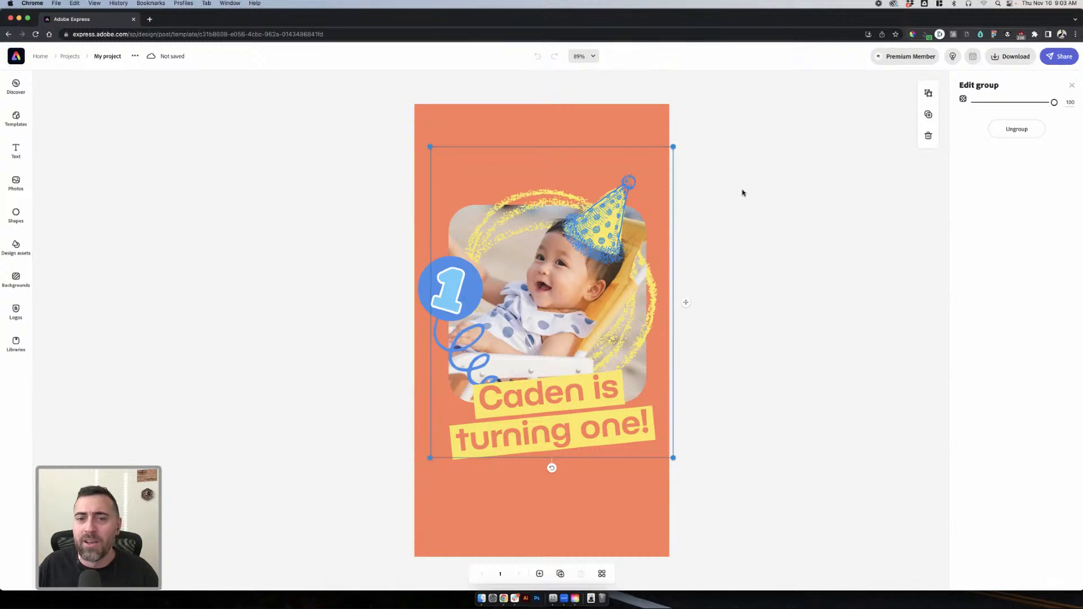
pyautogui.click(709, 213)
pyautogui.click(631, 258)
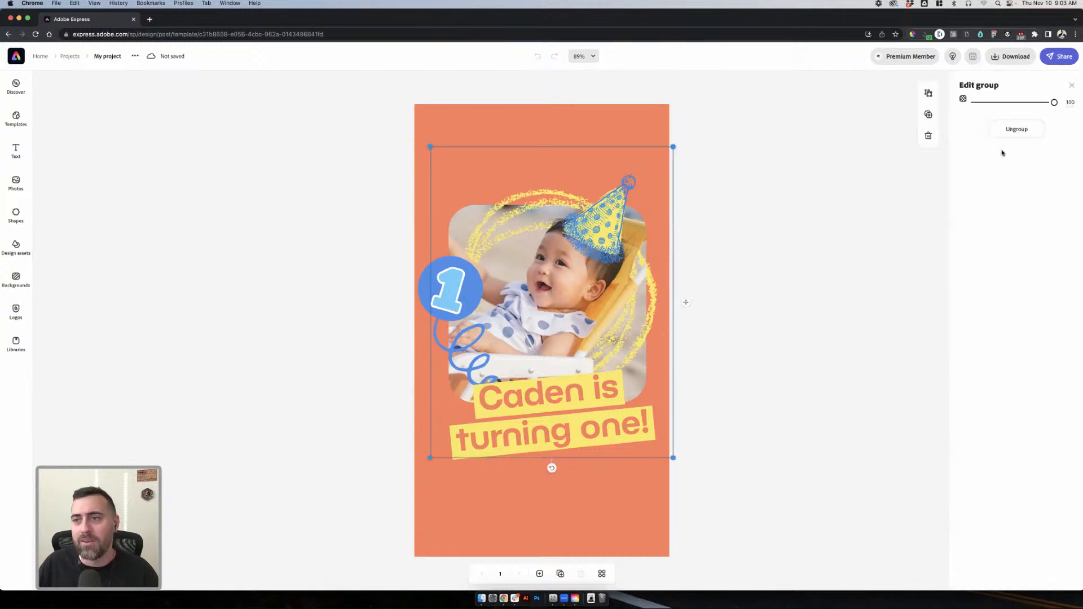
pyautogui.moveTo(619, 297); pyautogui.dragTo(586, 302)
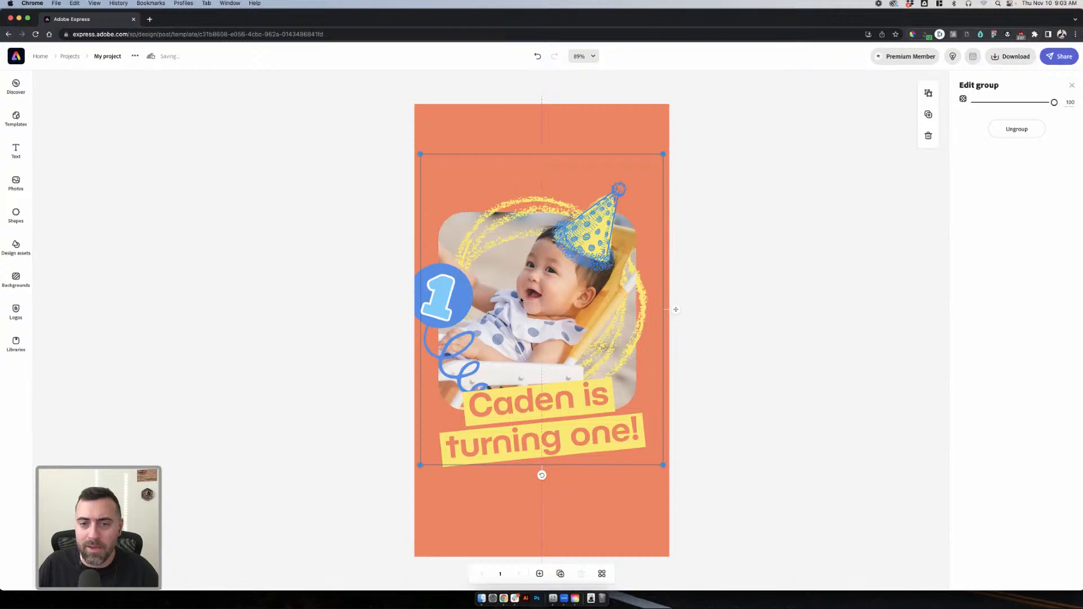
pyautogui.moveTo(500, 291); pyautogui.dragTo(517, 308)
pyautogui.click(788, 270)
# - Ungroup the birthday artwork into separate elements and clear the selection
pyautogui.click(563, 292)
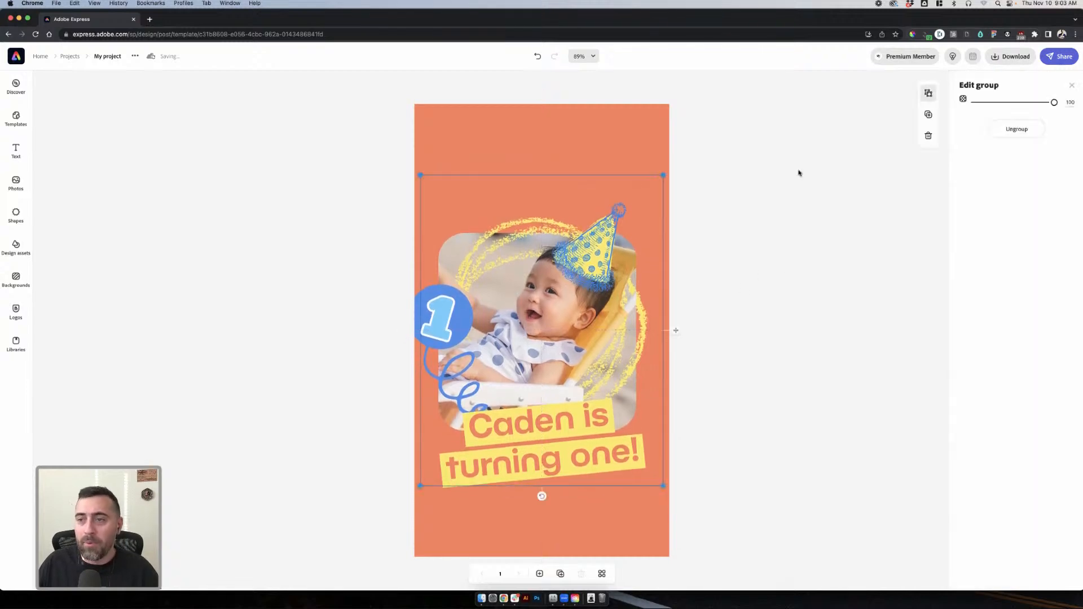
pyautogui.click(1023, 128)
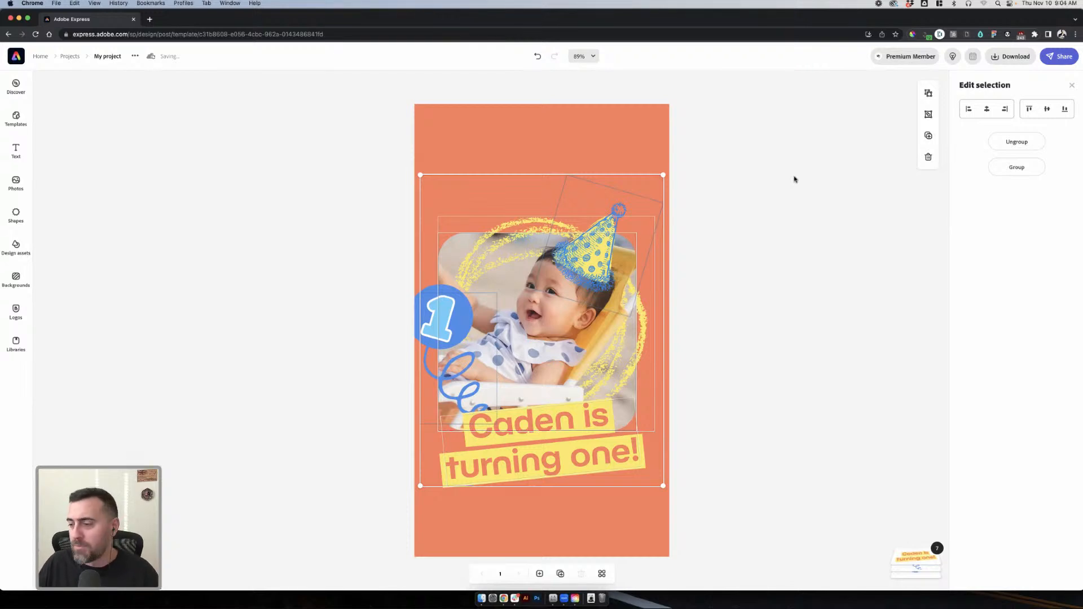
pyautogui.click(809, 220)
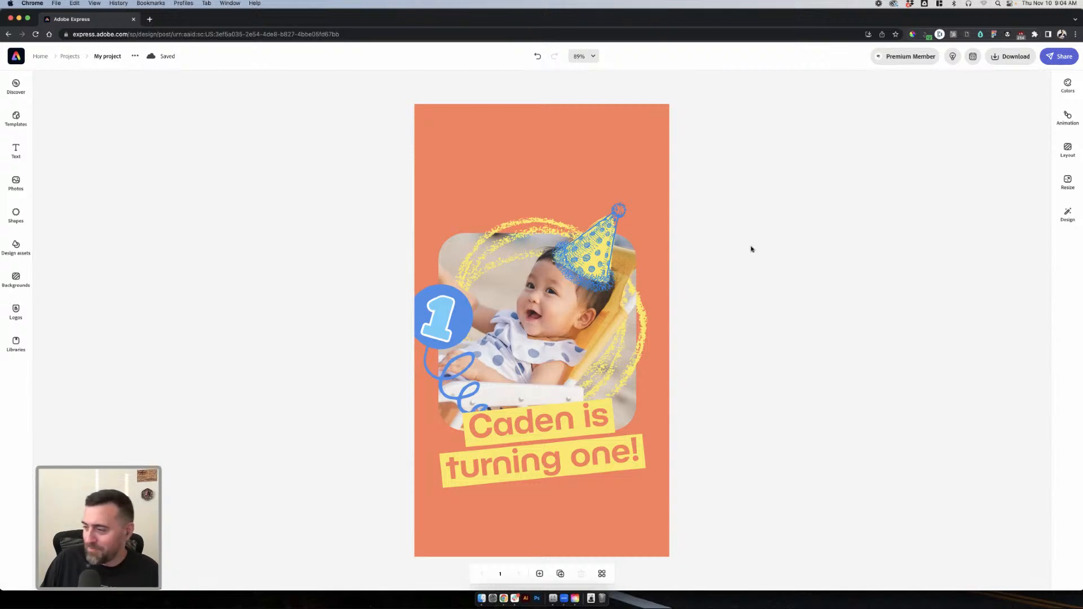
# - Start replacing the baby photo and search Adobe Stock for people
pyautogui.click(529, 308)
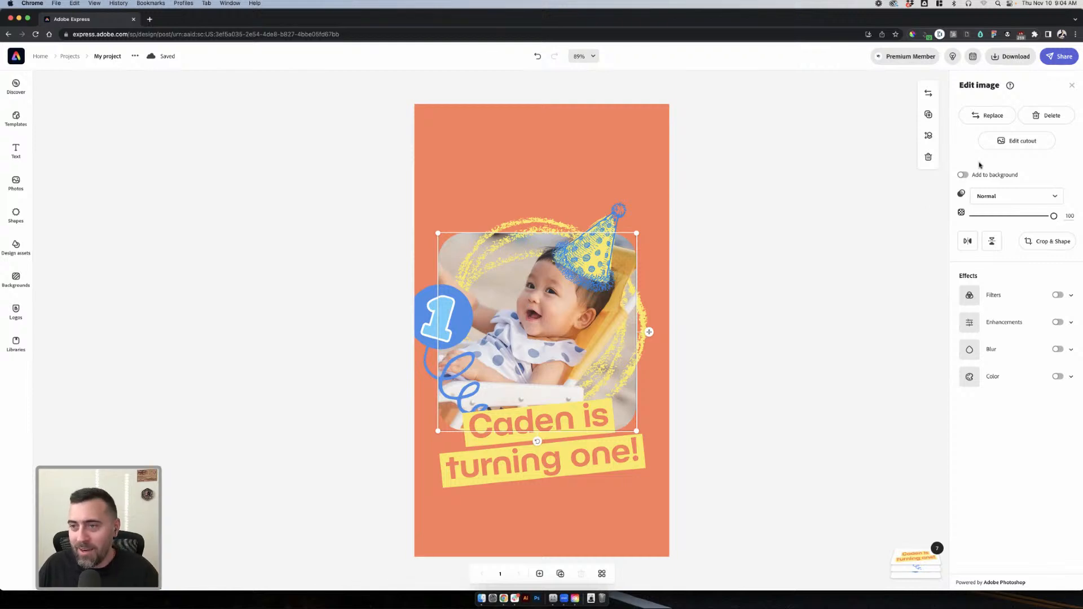
pyautogui.click(993, 117)
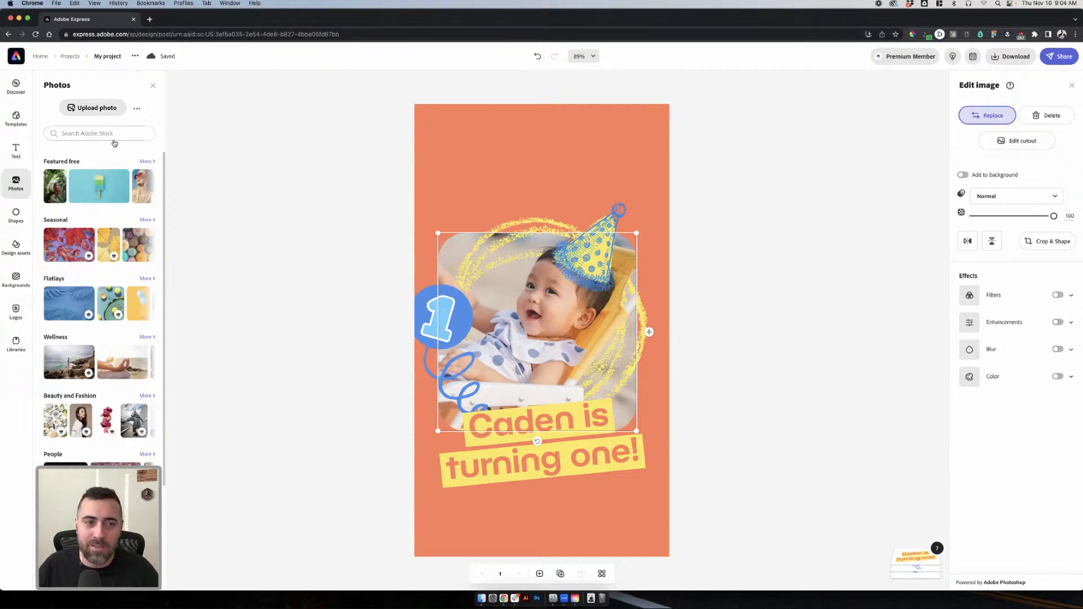
pyautogui.click(68, 135)
pyautogui.write('people')
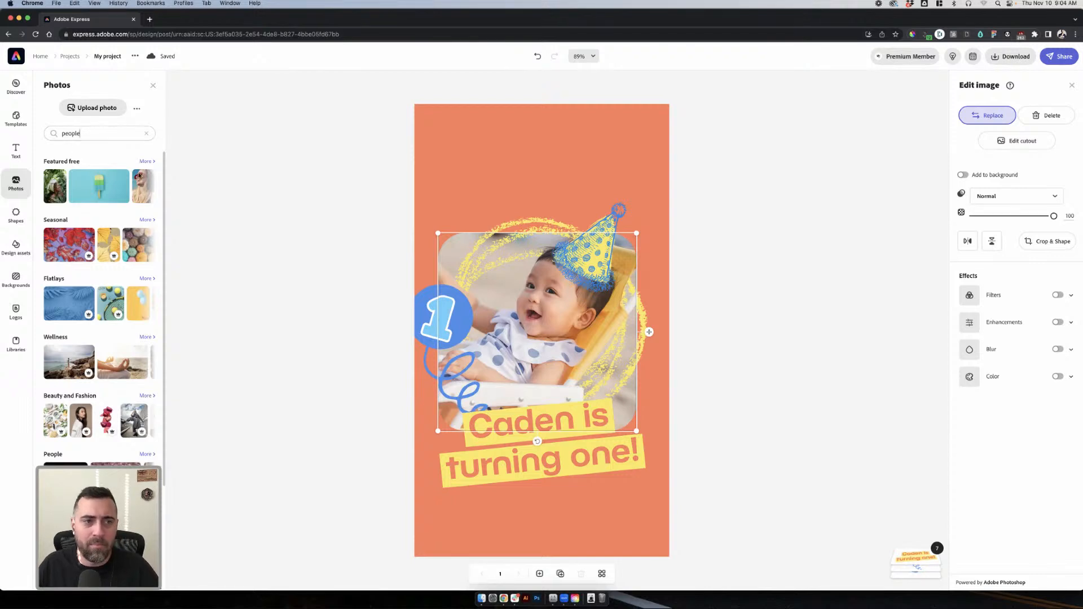
pyautogui.click(117, 133)
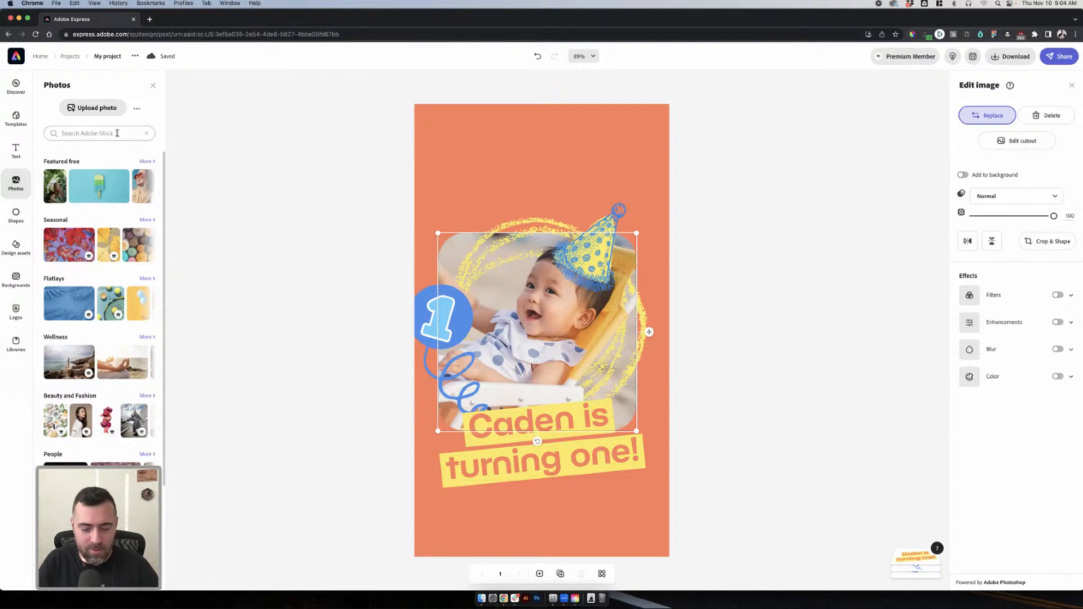
pyautogui.write('people')
pyautogui.press('Return')
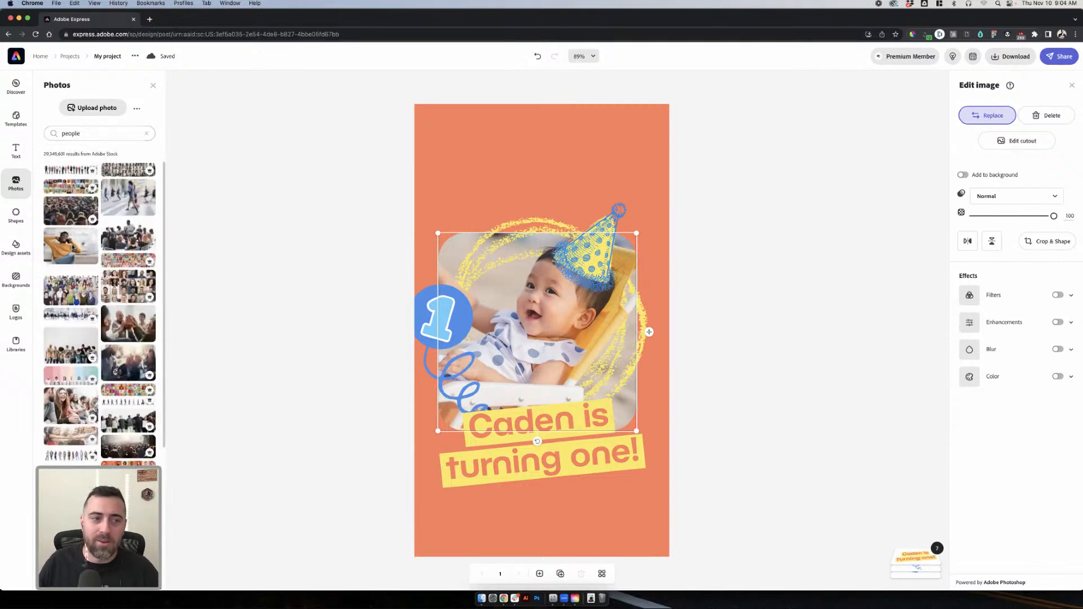
# - Replace the baby photo with the stock image of the man in a mustard sweater on the phone, and undo the replacement
pyautogui.click(72, 246)
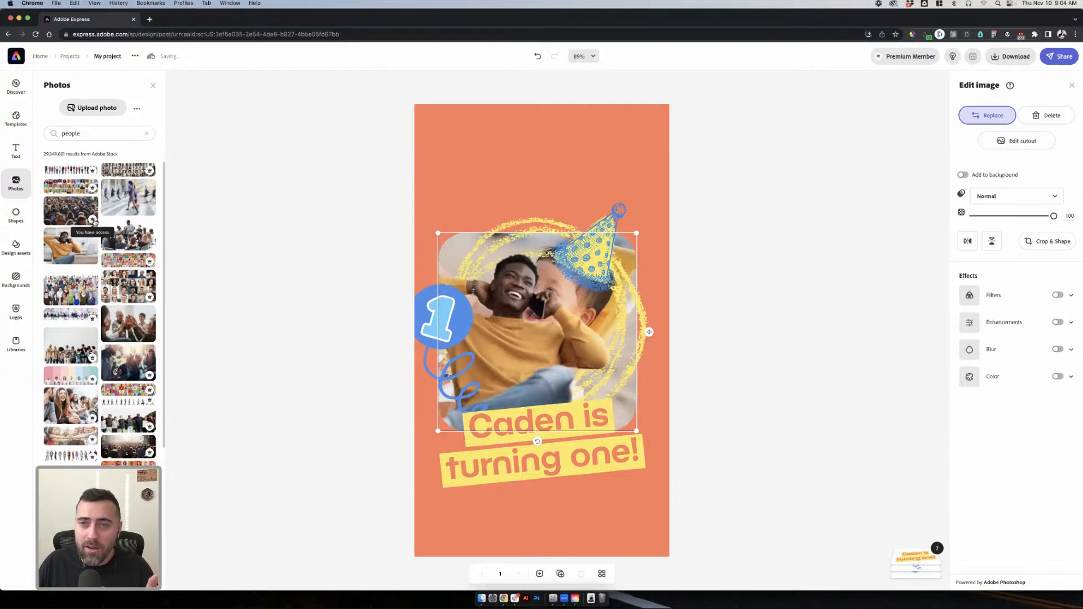
pyautogui.scroll(10, 82, 221)
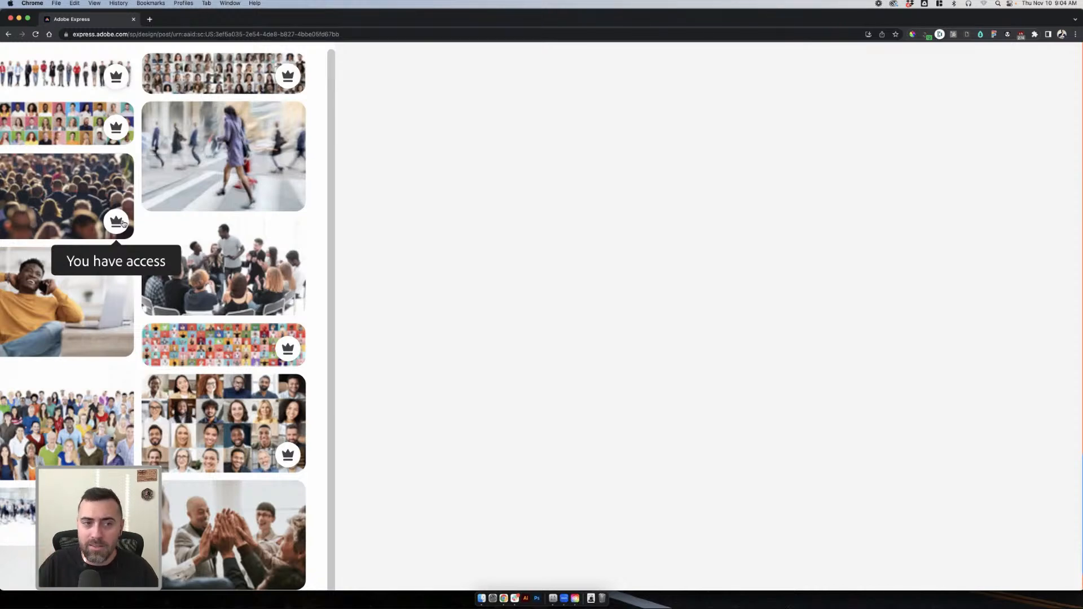
pyautogui.scroll(-10, 124, 223)
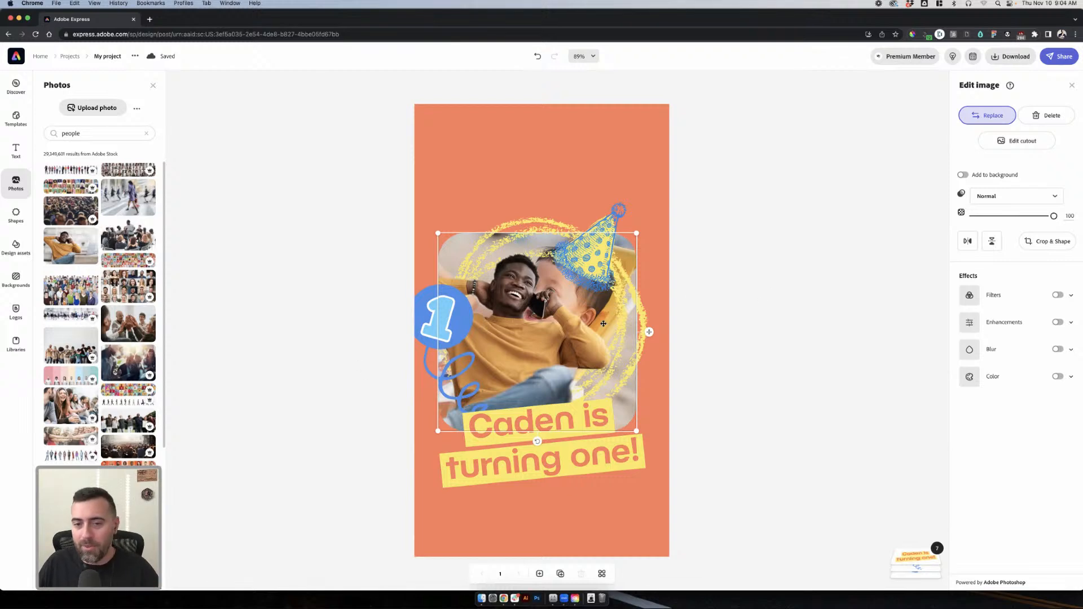
pyautogui.press('super+z')
# - Toggle the baby cutout between the original photo and the mustard-sweater stock image using undo and redo
pyautogui.click(532, 299)
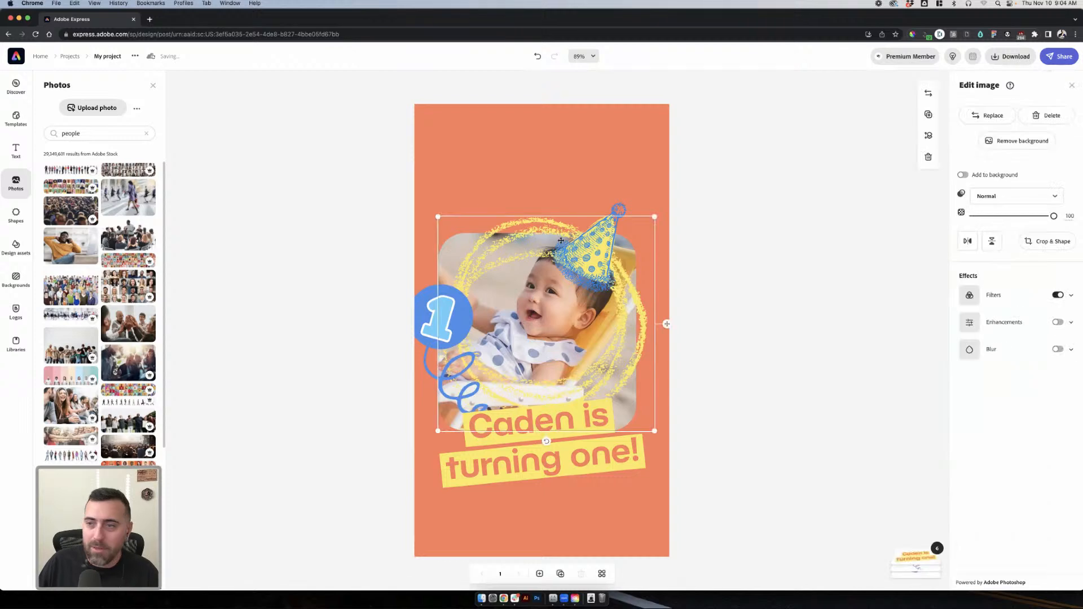
pyautogui.moveTo(571, 331)
pyautogui.mouseDown()
pyautogui.moveTo(597, 337)
pyautogui.moveTo(576, 322)
pyautogui.mouseUp()
pyautogui.press('super+z')
pyautogui.press('super+z')
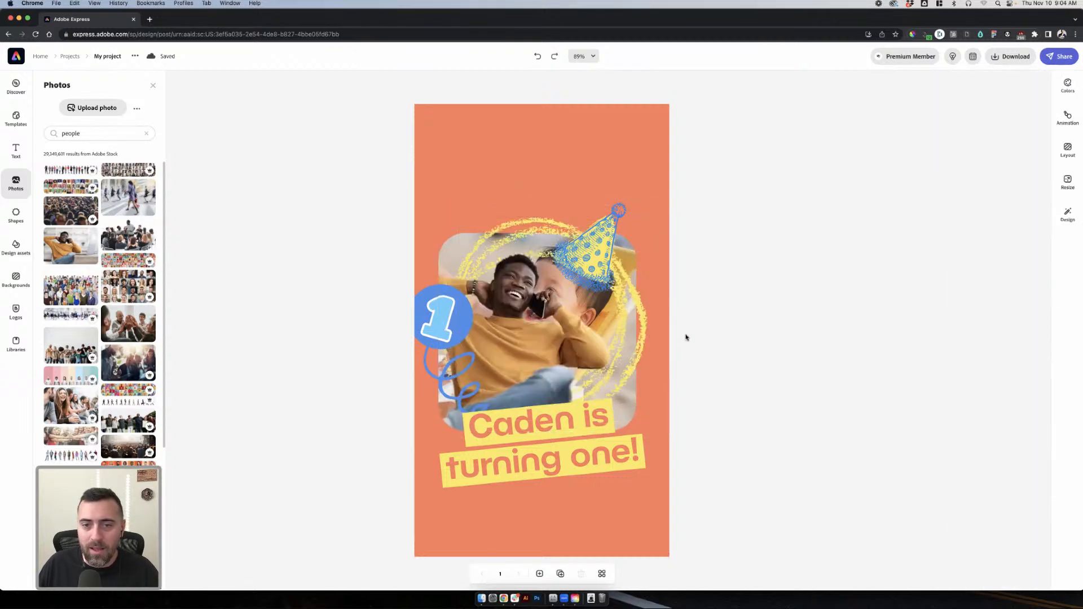
pyautogui.press('super+shift+z')
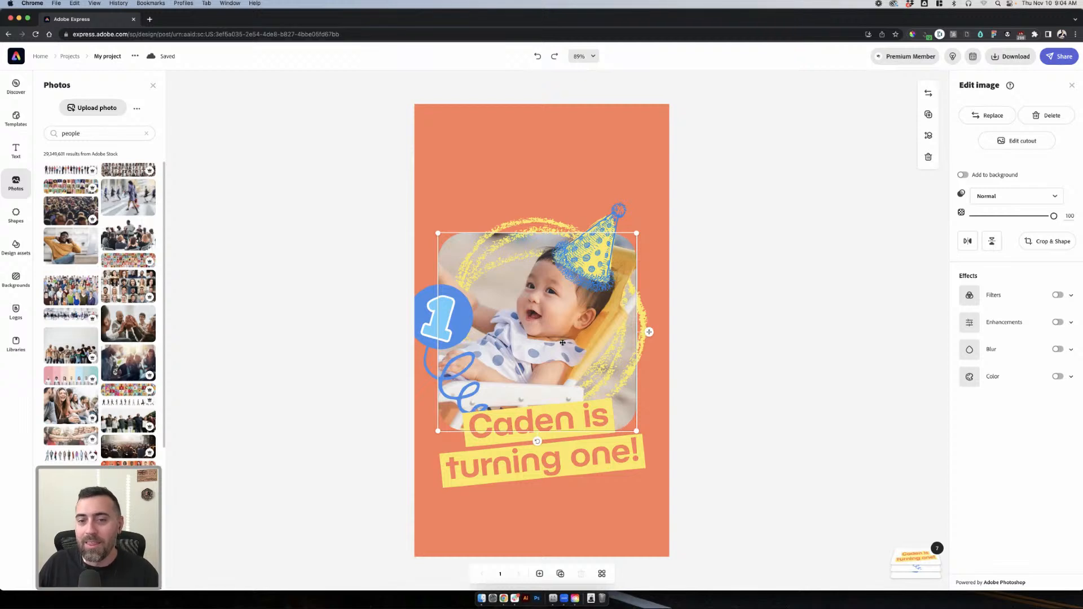
# - Move the baby cutout down over its background photo, and undo the move
pyautogui.moveTo(555, 340); pyautogui.dragTo(559, 367)
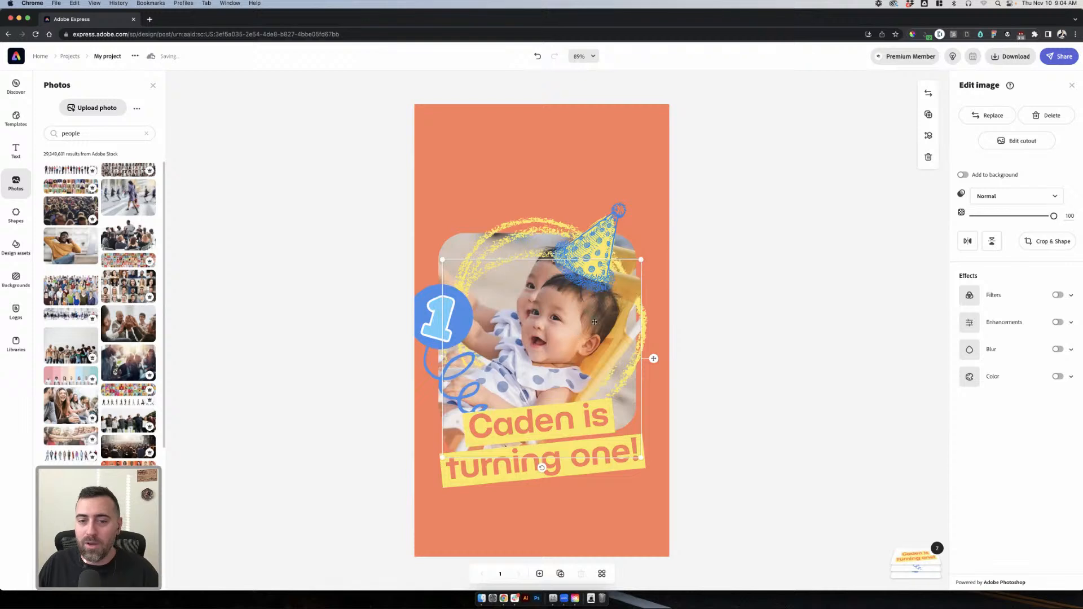
pyautogui.moveTo(568, 346); pyautogui.dragTo(562, 325)
pyautogui.press('super+z')
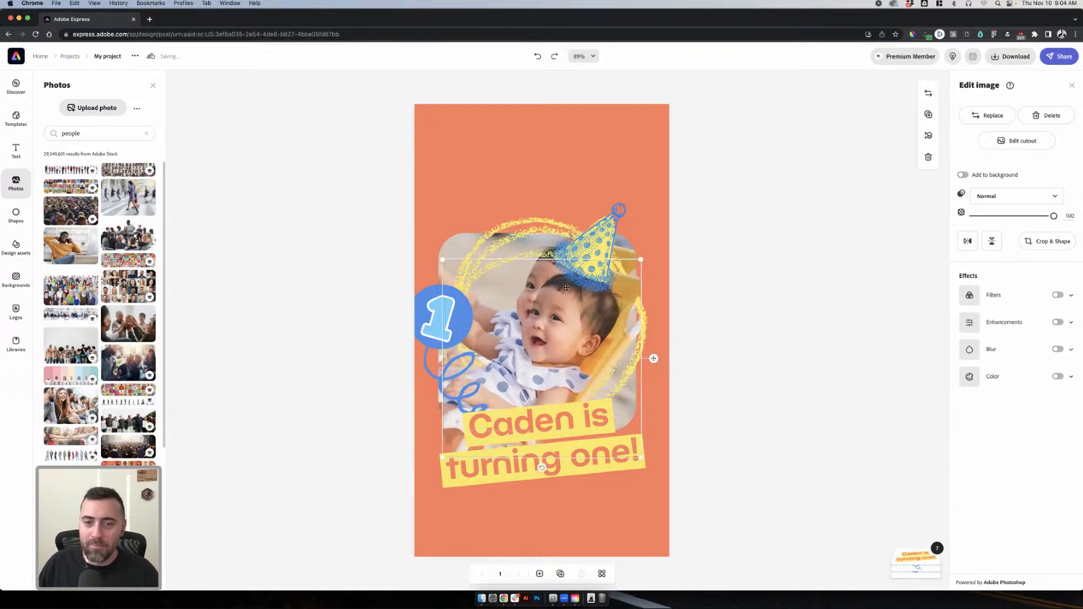
pyautogui.press('super+z')
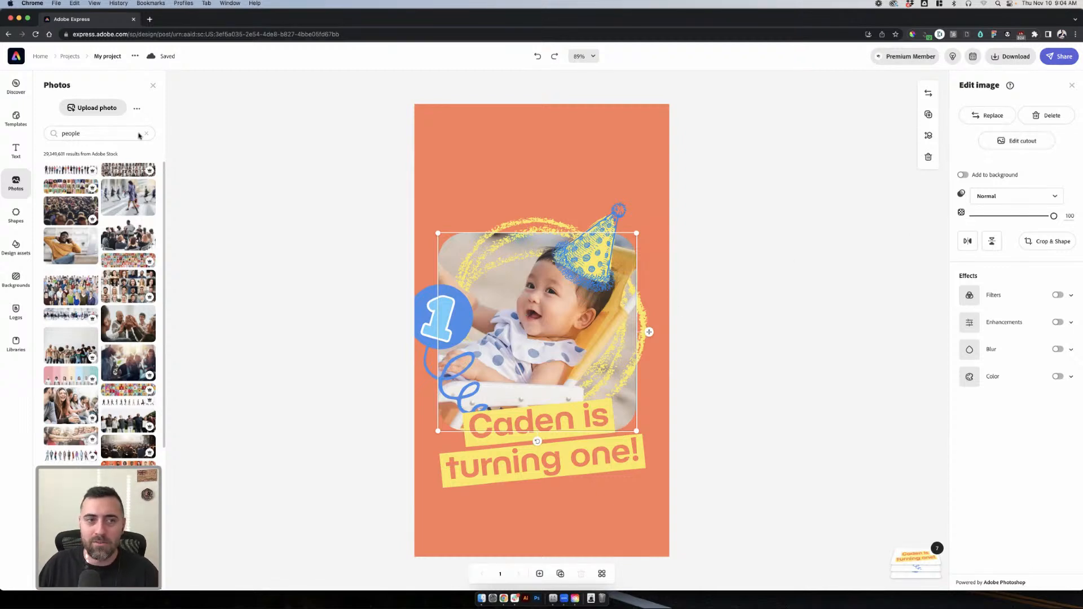
# - Replace the baby cutout with the photo alexhs.jpeg uploaded from the Downloads folder
pyautogui.click(987, 115)
pyautogui.click(97, 110)
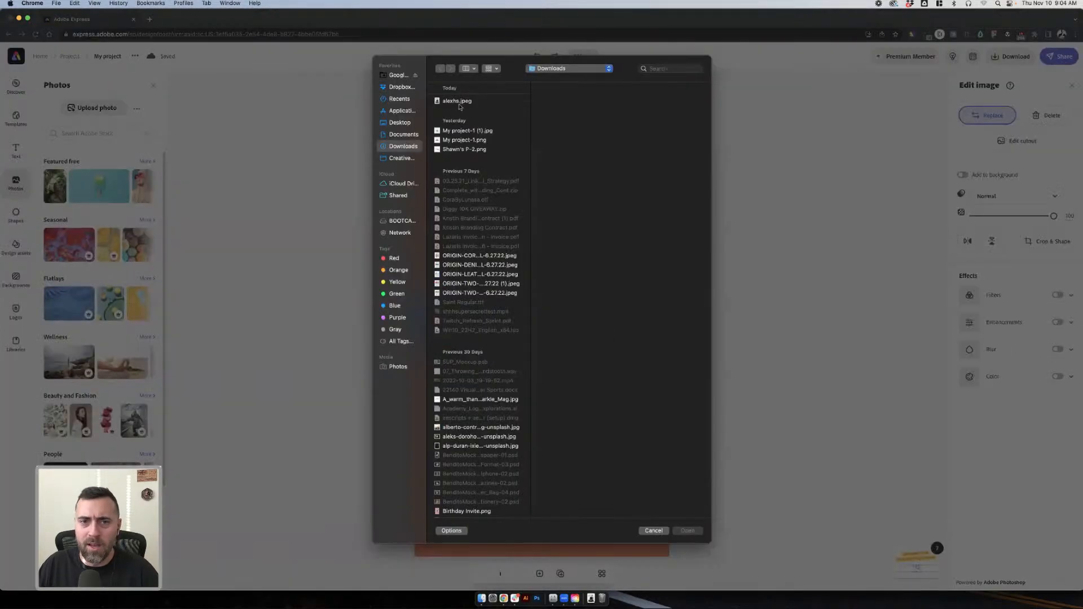
pyautogui.click(459, 103)
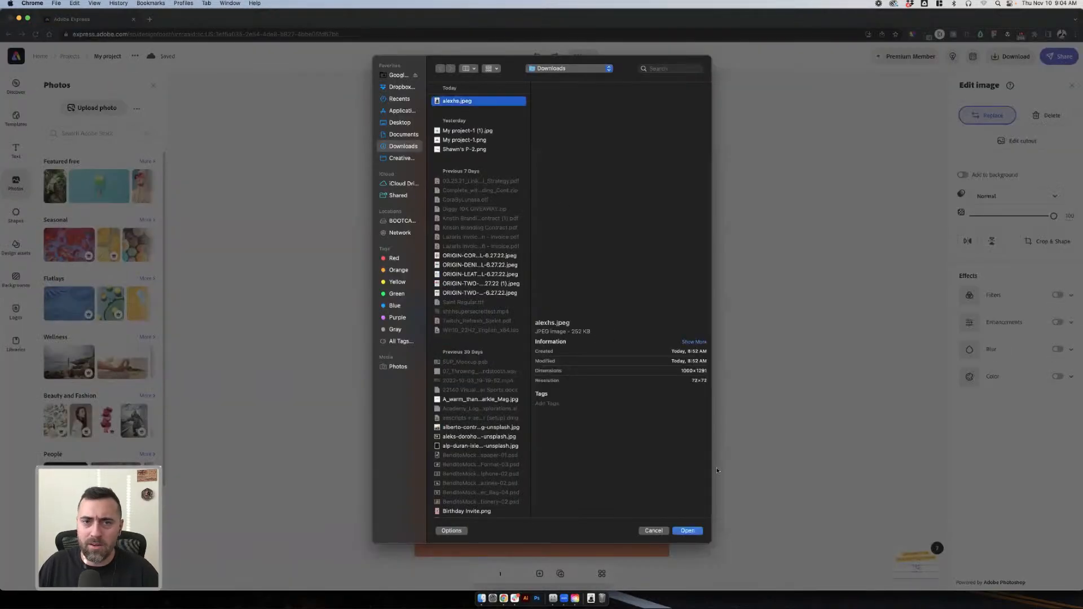
pyautogui.click(688, 531)
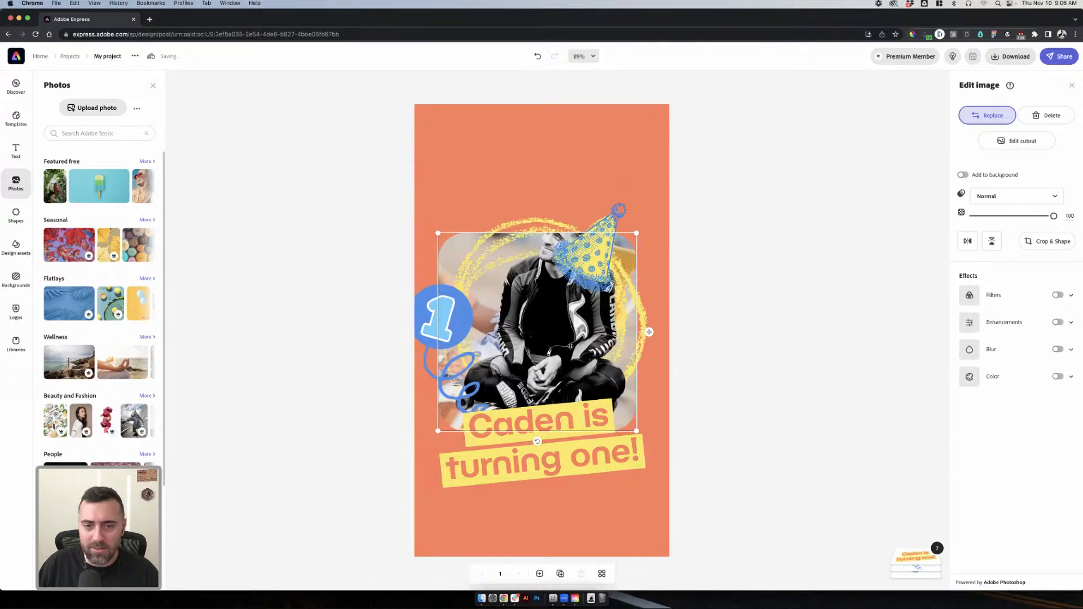
# - Try to shift the man's cutout downward on the page, and undo the shift
pyautogui.moveTo(577, 338); pyautogui.dragTo(574, 371)
pyautogui.press('super+z')
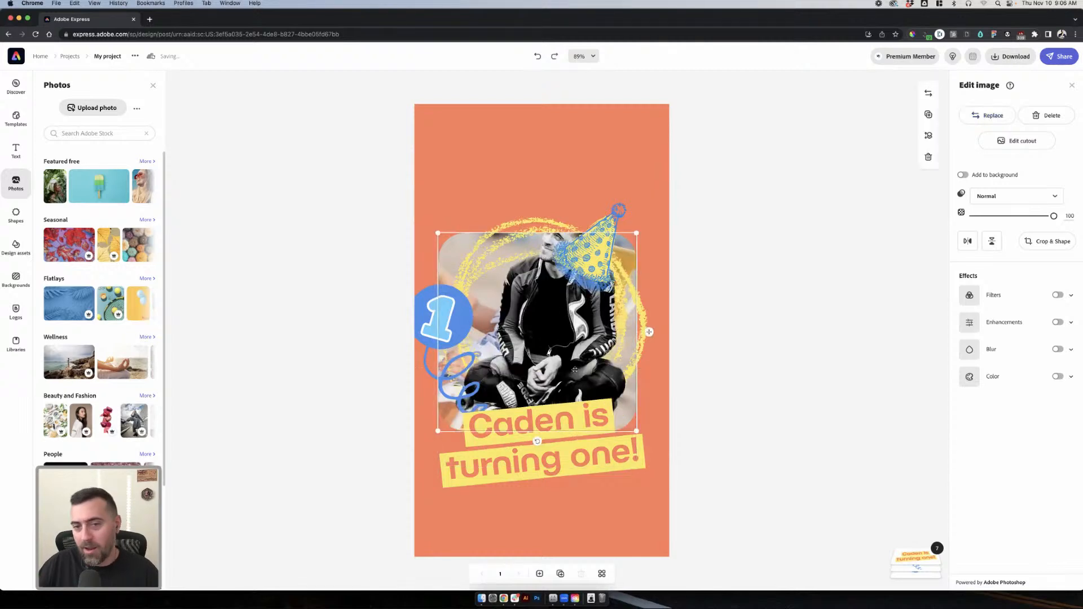
pyautogui.press('super+z')
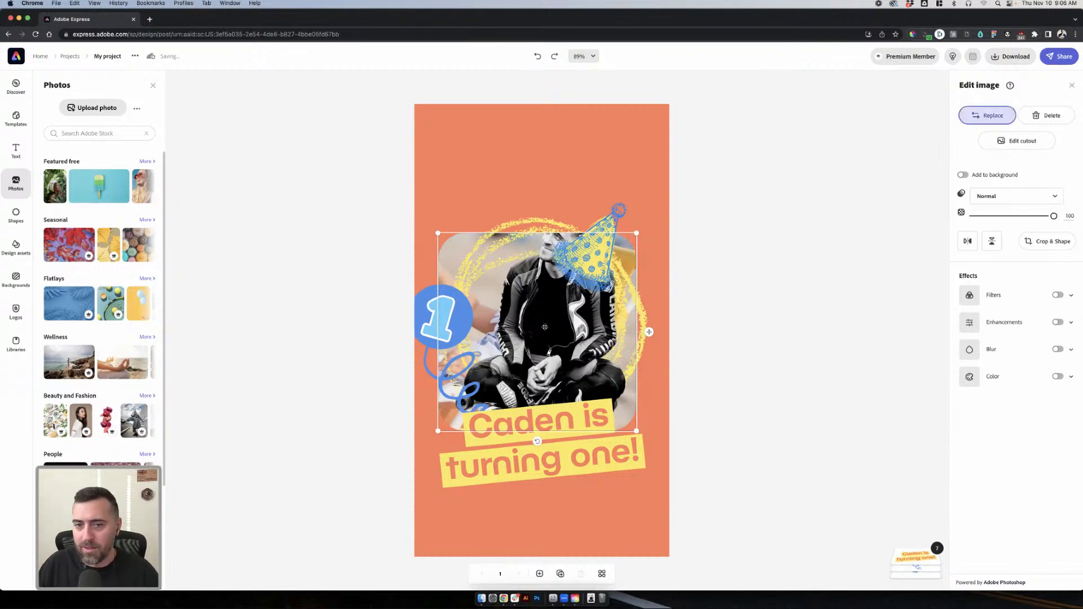
# - Lower the man's photo inside its crop frame to include his full head, and open and cancel the cutout editor
pyautogui.click(1048, 241)
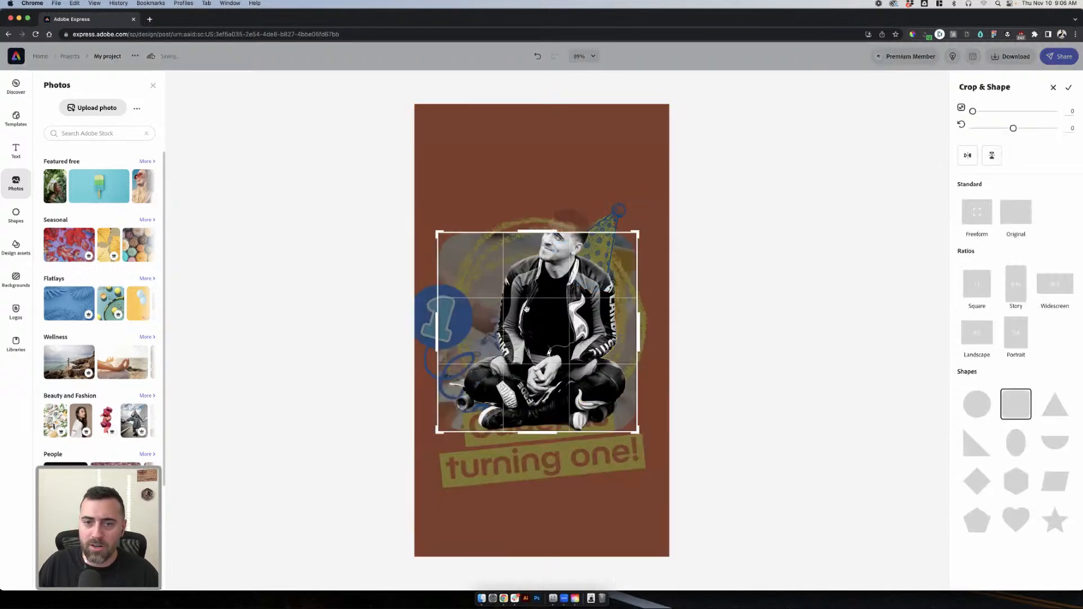
pyautogui.moveTo(527, 309); pyautogui.dragTo(571, 335)
pyautogui.click(766, 291)
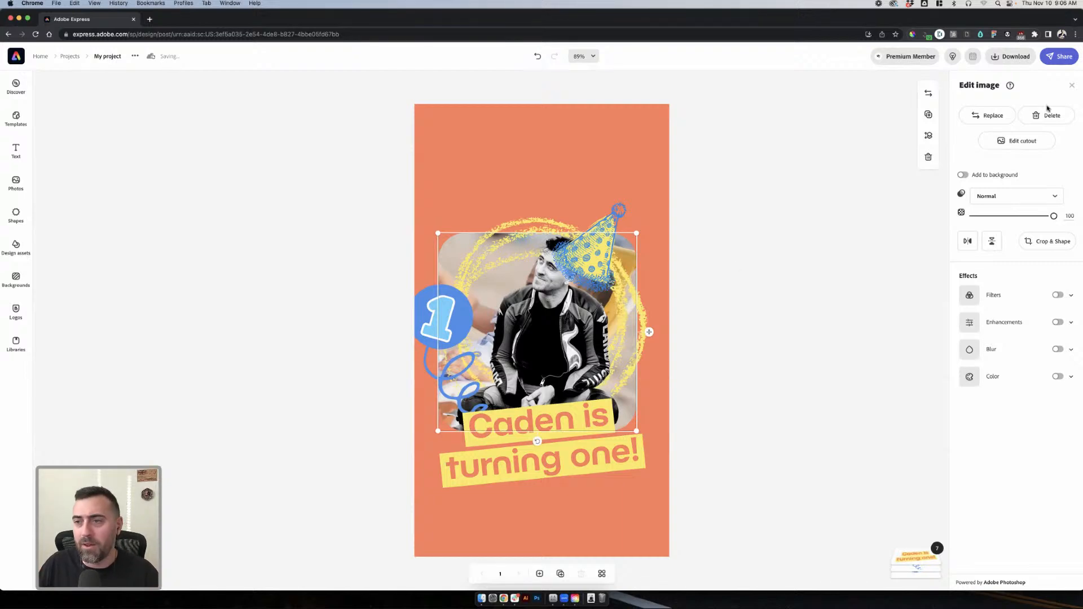
pyautogui.click(1024, 141)
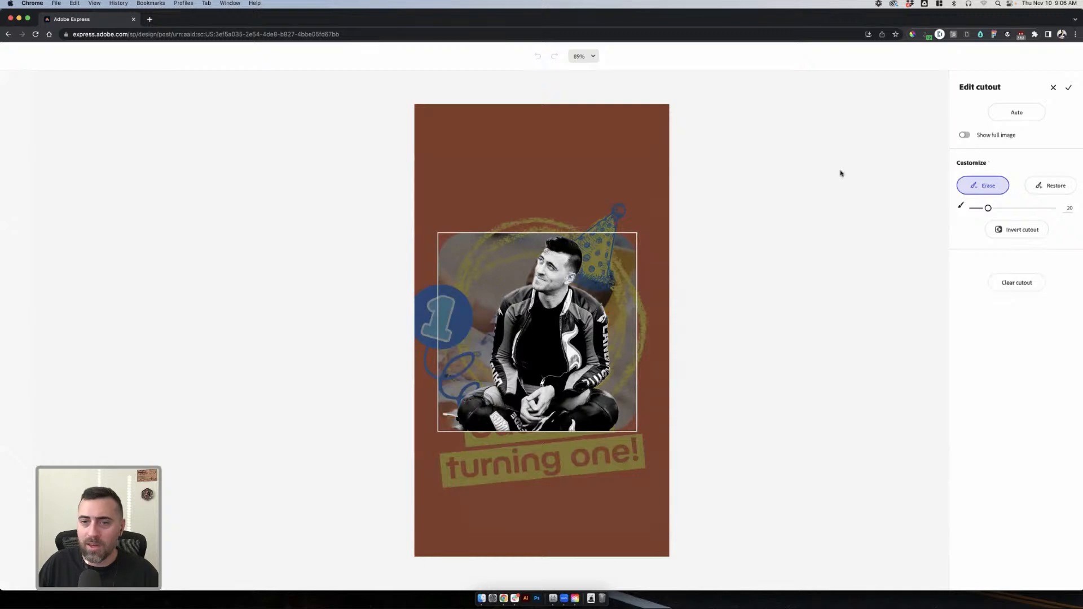
pyautogui.click(1052, 89)
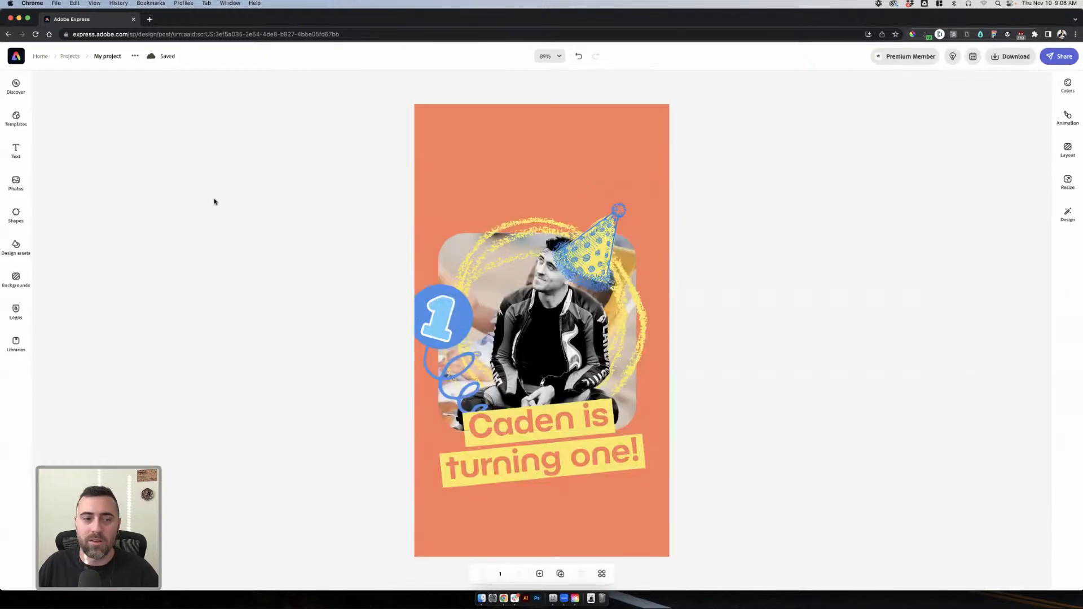
# - Switch to Finder, place the man's original photo onto the page and enlarge it to almost the page width
pyautogui.click(482, 599)
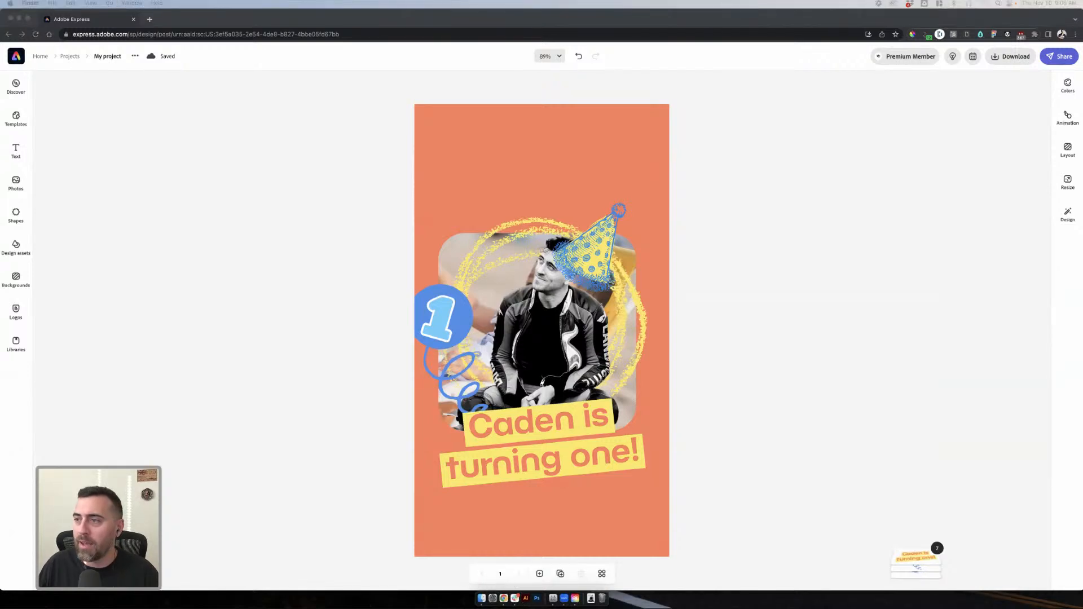
pyautogui.moveTo(623, 275); pyautogui.dragTo(627, 276)
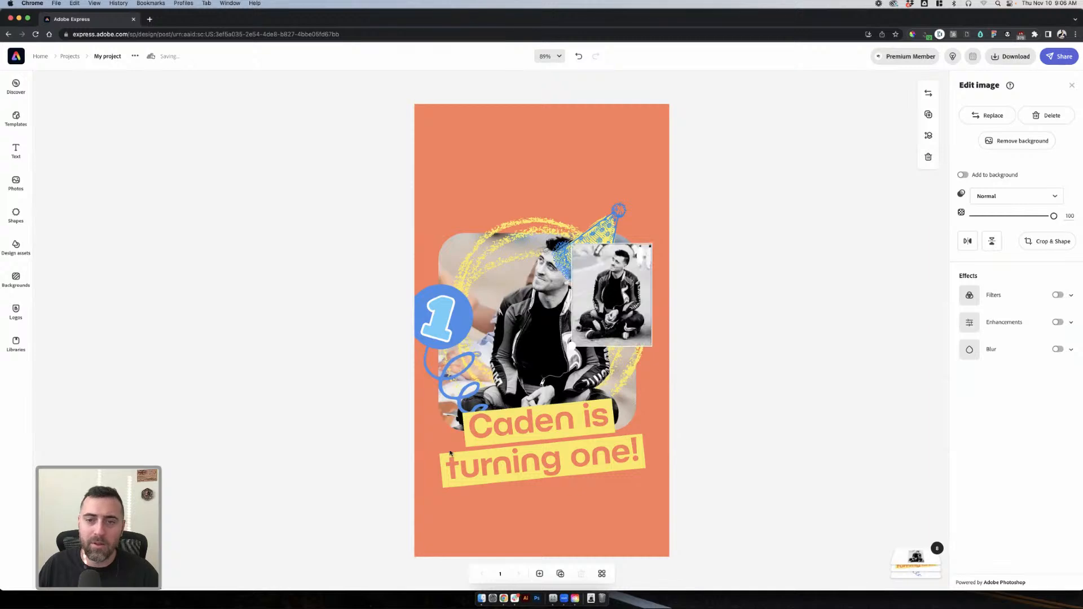
pyautogui.moveTo(517, 375); pyautogui.dragTo(514, 315)
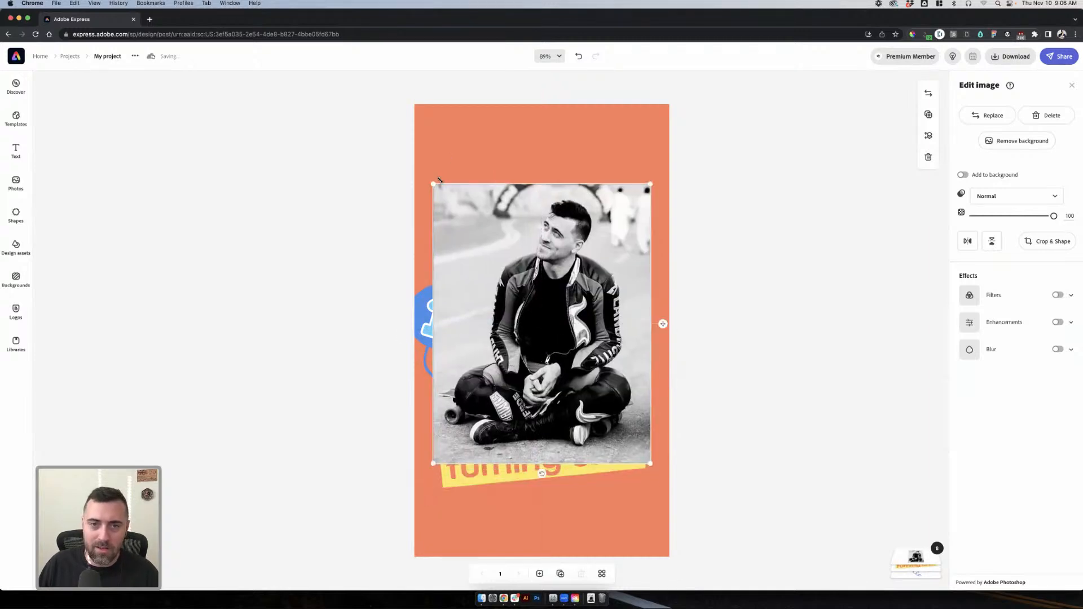
pyautogui.moveTo(433, 183); pyautogui.dragTo(417, 165)
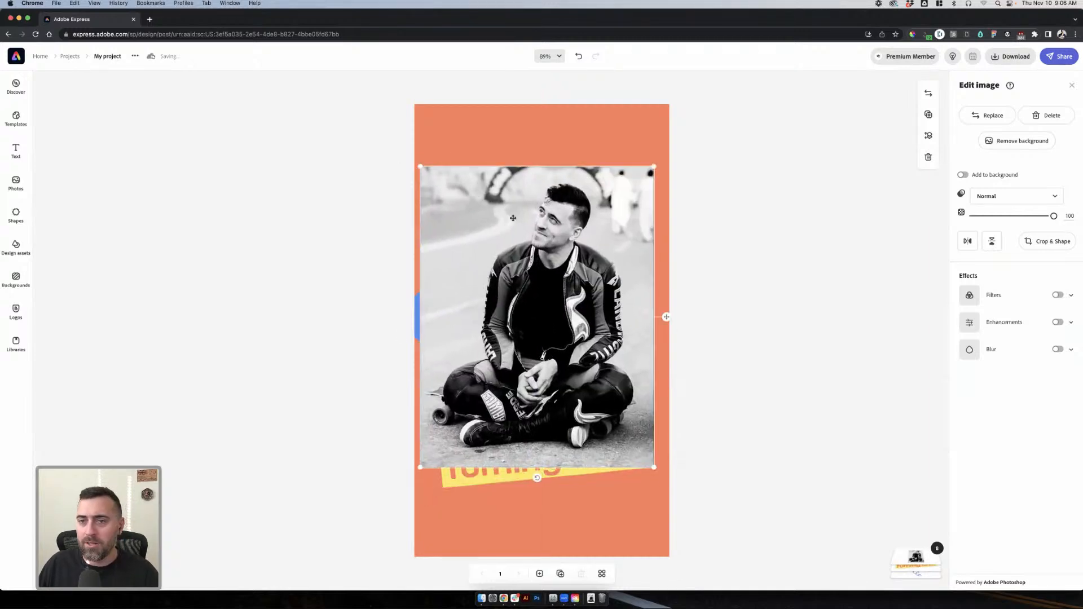
# - Remove the new photo's background and restore the missing skateboard tip beside the man's knee with a size 7 brush
pyautogui.click(1029, 145)
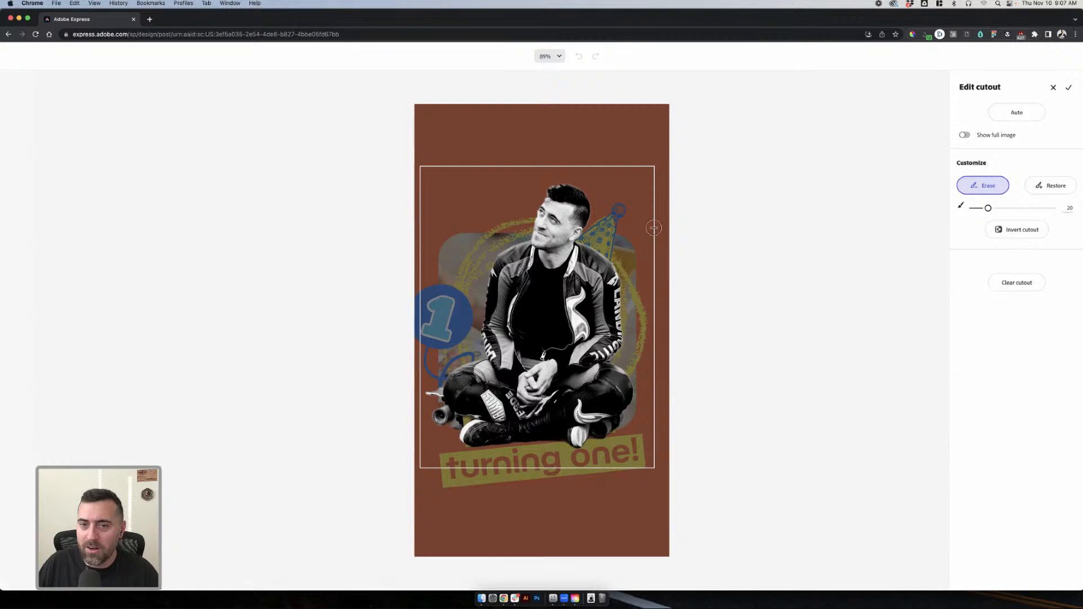
pyautogui.moveTo(988, 208); pyautogui.dragTo(998, 208)
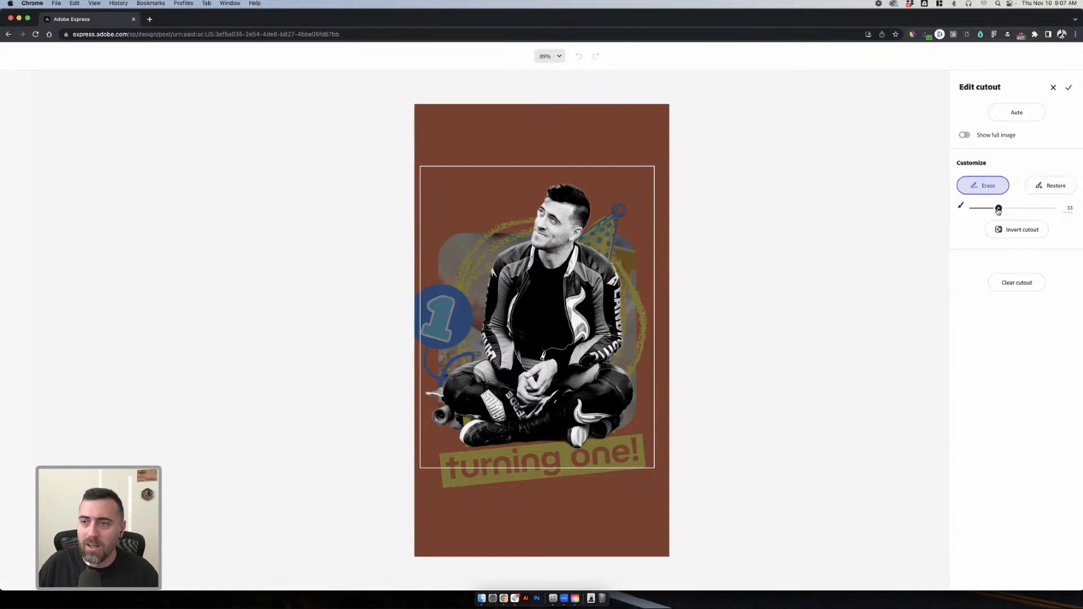
pyautogui.click(1056, 188)
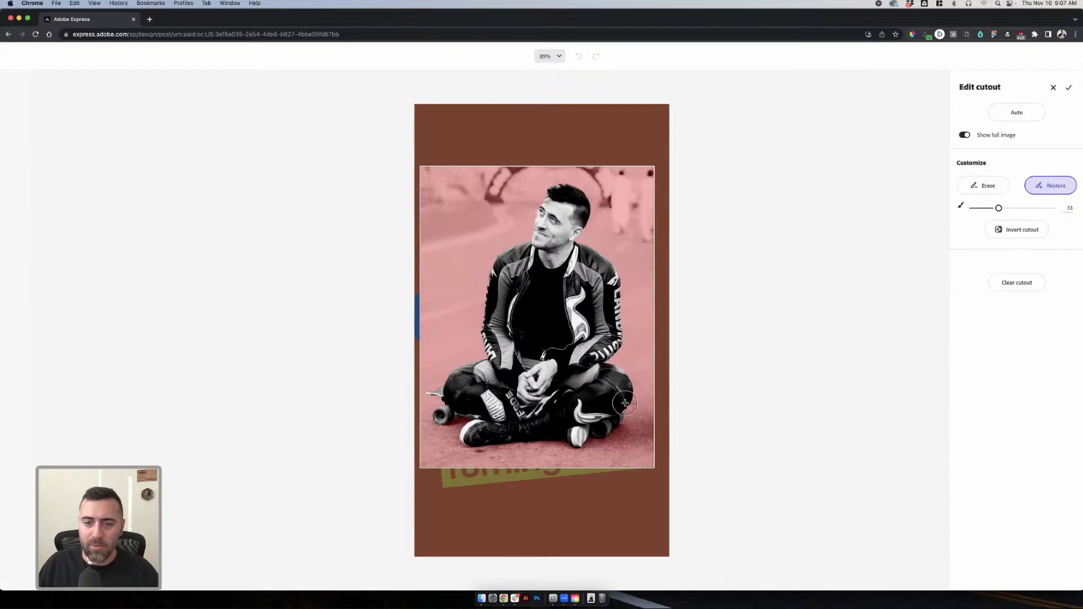
pyautogui.scroll(10, 624, 403)
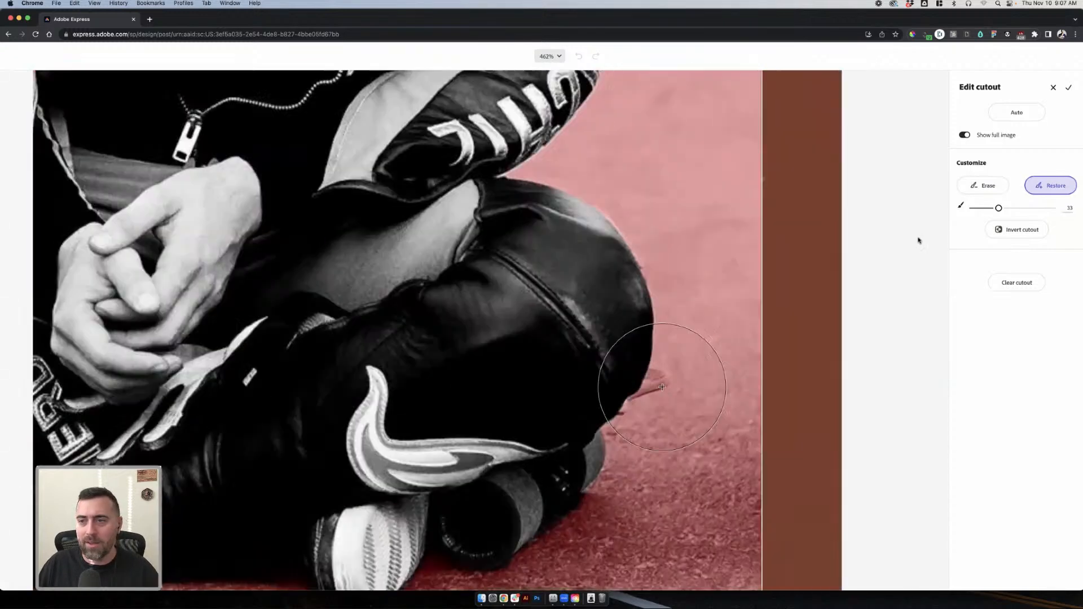
pyautogui.moveTo(998, 208); pyautogui.dragTo(978, 208)
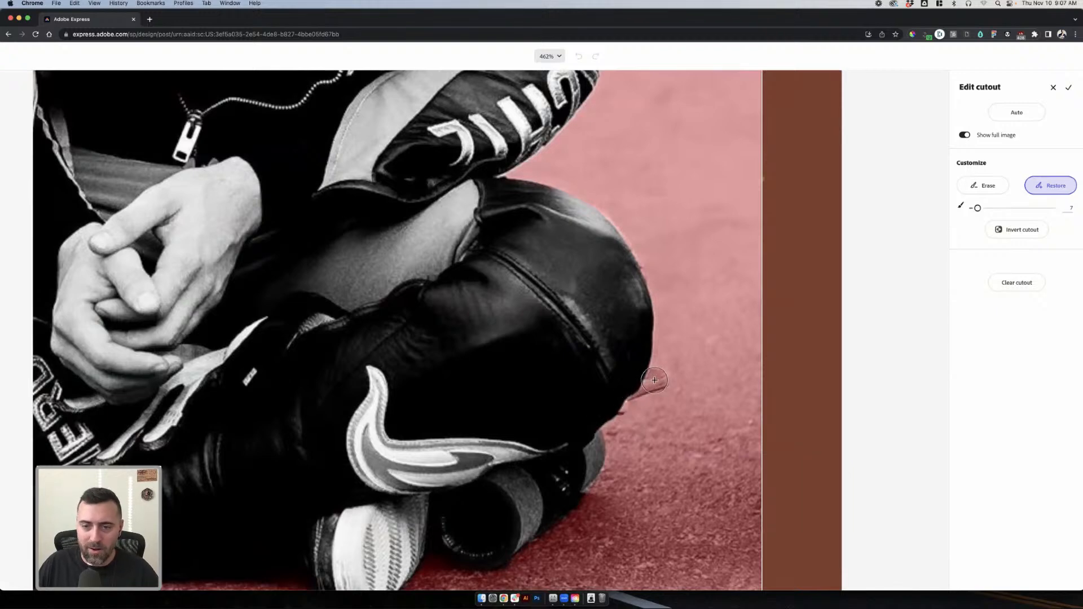
pyautogui.moveTo(654, 381); pyautogui.dragTo(618, 392)
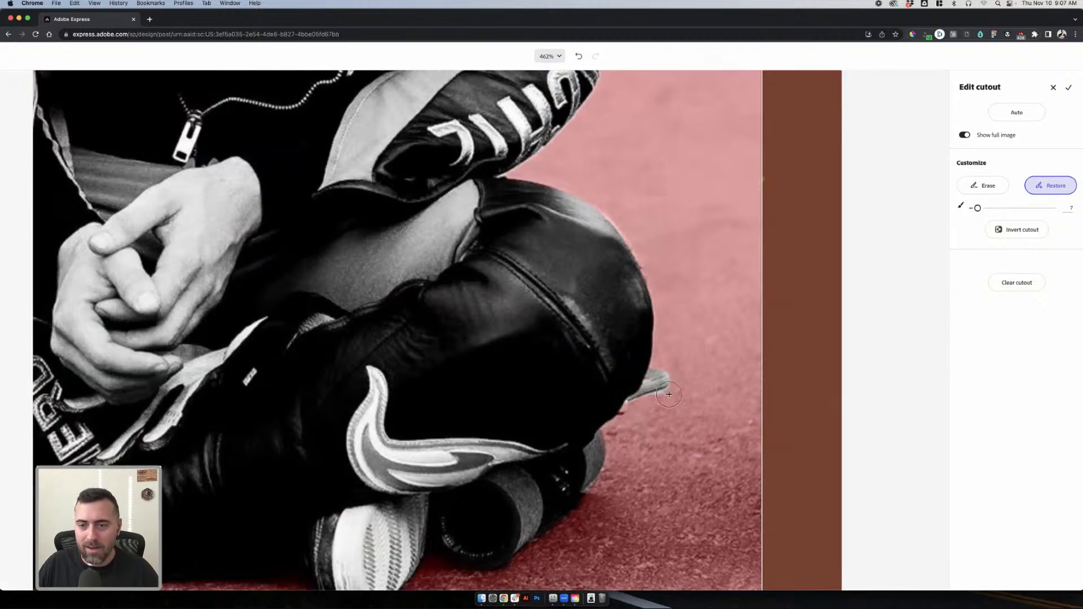
# - Erase the leftover background around the restored skateboard tip with the size 7 brush
pyautogui.click(983, 186)
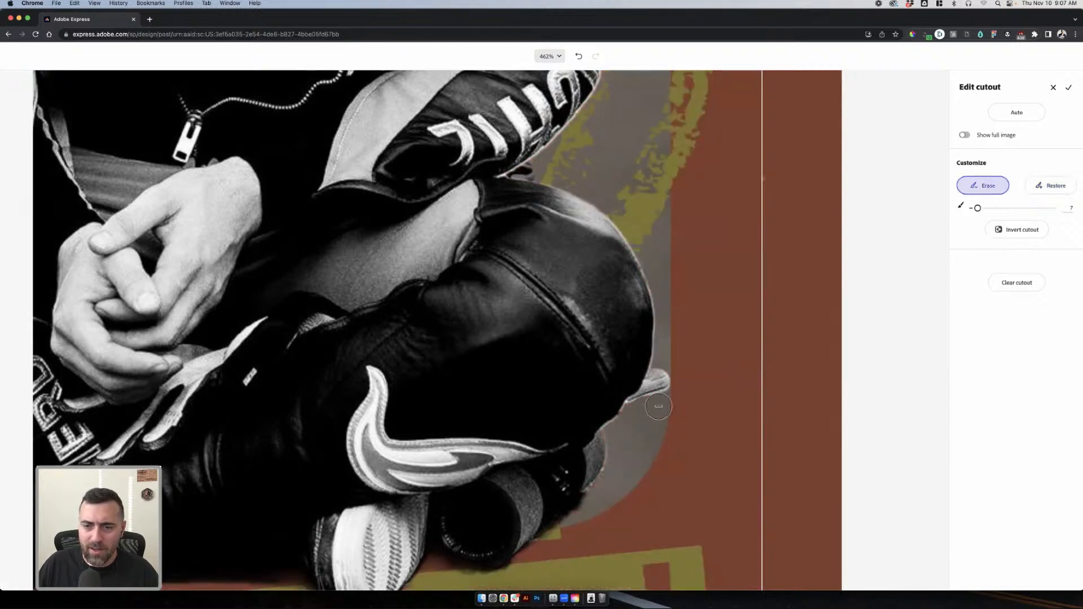
pyautogui.moveTo(675, 399); pyautogui.dragTo(677, 398)
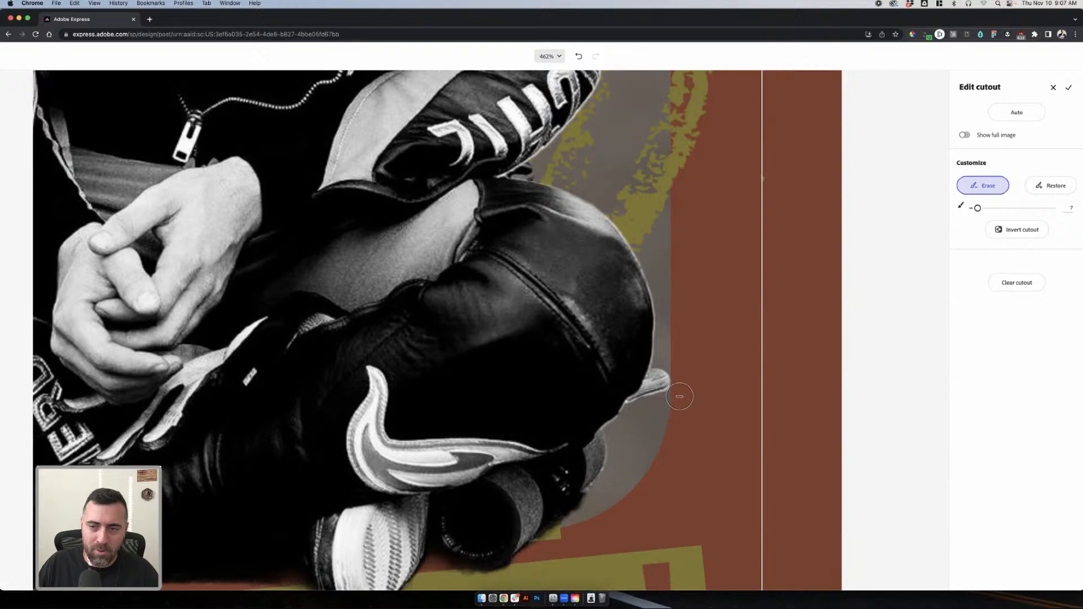
pyautogui.scroll(-10, 634, 295)
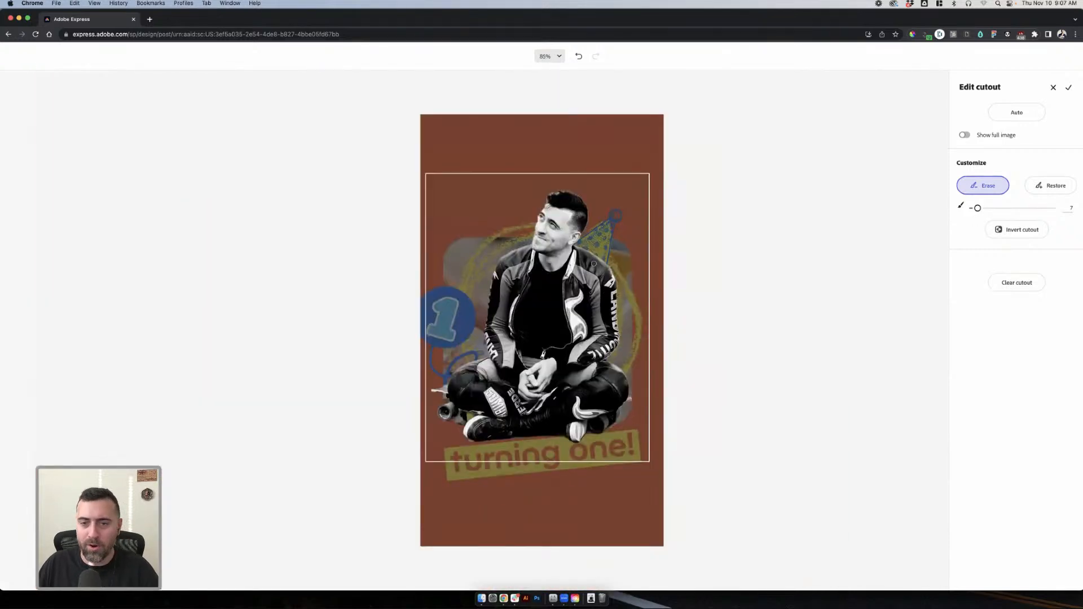
# - Try out larger and smaller erase brush sizes in the cutout editor
pyautogui.press(']')
pyautogui.press(']')
pyautogui.press(']')
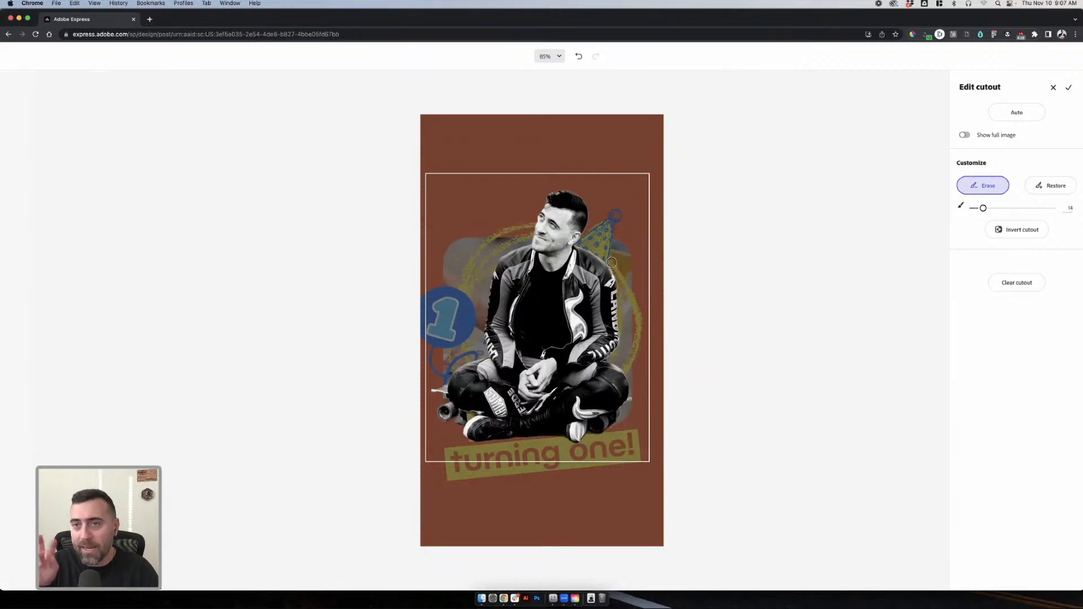
pyautogui.press(']')
pyautogui.press(']')
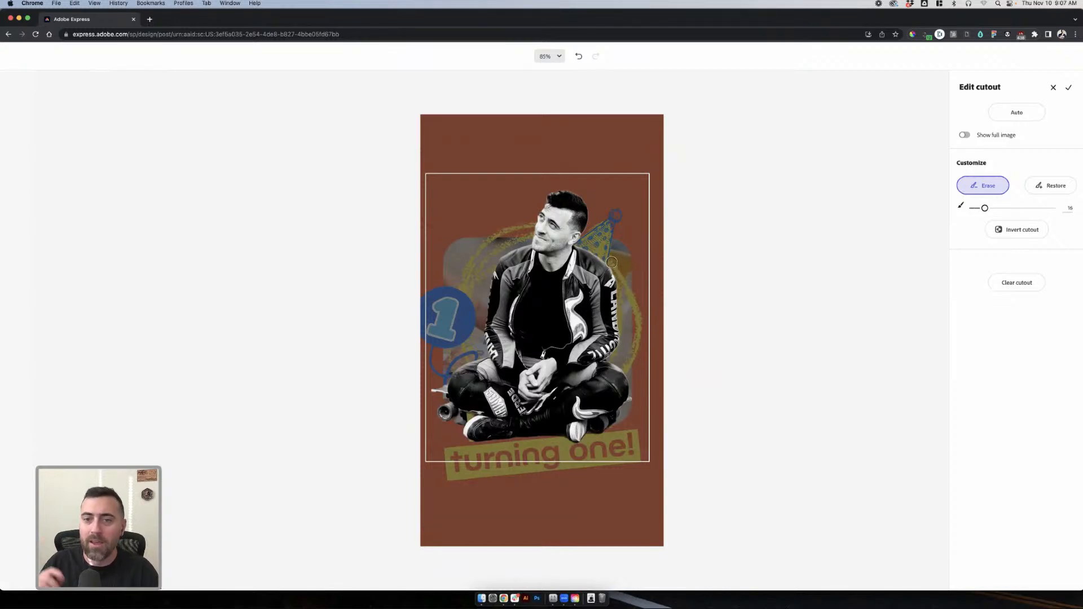
pyautogui.press(']')
pyautogui.press(']')
pyautogui.press('[')
pyautogui.press('[')
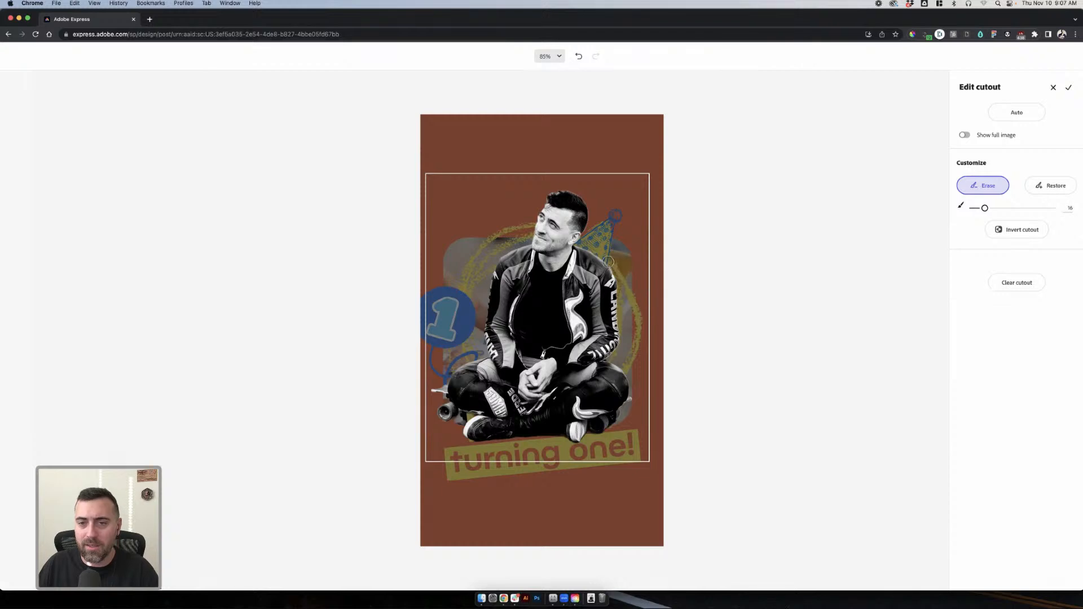
pyautogui.press('[')
pyautogui.press('[')
pyautogui.press(']')
pyautogui.press(']')
pyautogui.press(']')
pyautogui.press(']')
pyautogui.press(']')
pyautogui.press('[')
pyautogui.press('[')
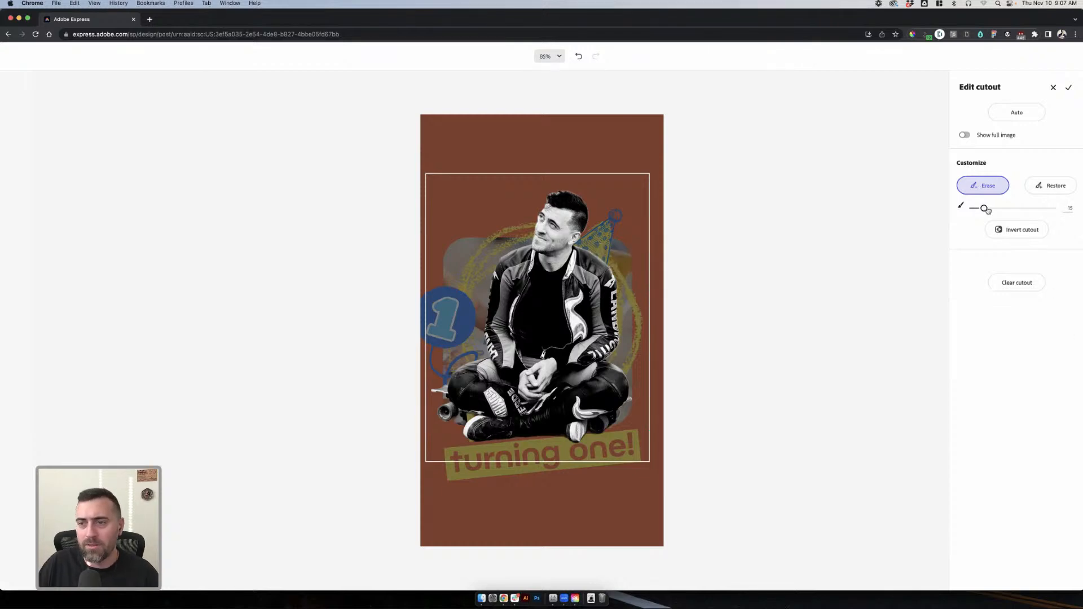
# - Set the erase brush size to 44, apply the cutout edits and clear the selection
pyautogui.moveTo(985, 208)
pyautogui.mouseDown()
pyautogui.moveTo(1042, 209)
pyautogui.moveTo(989, 208)
pyautogui.moveTo(1008, 209)
pyautogui.mouseUp()
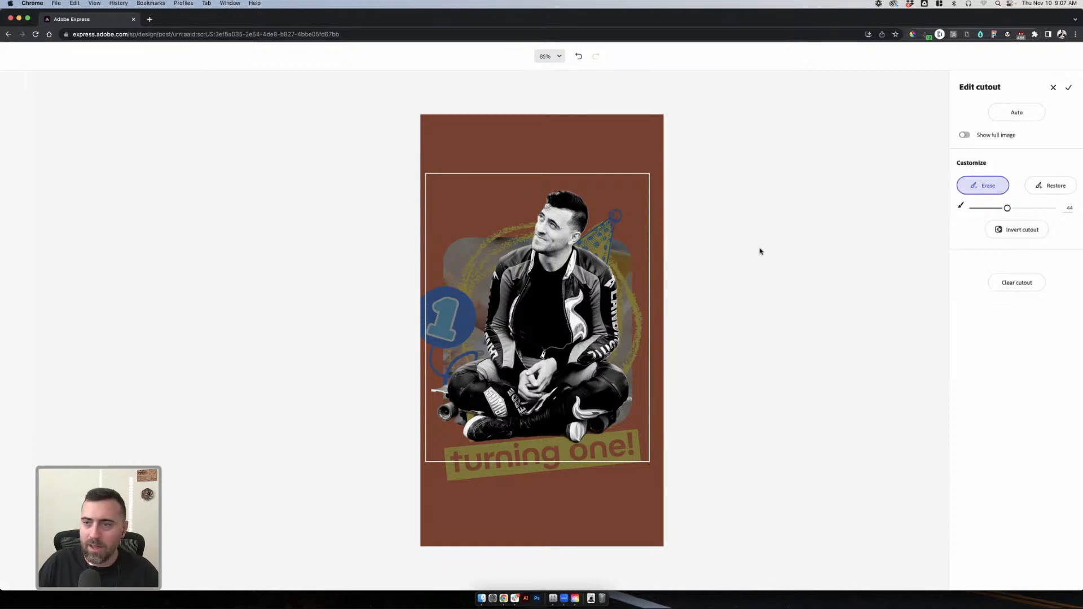
pyautogui.click(1070, 88)
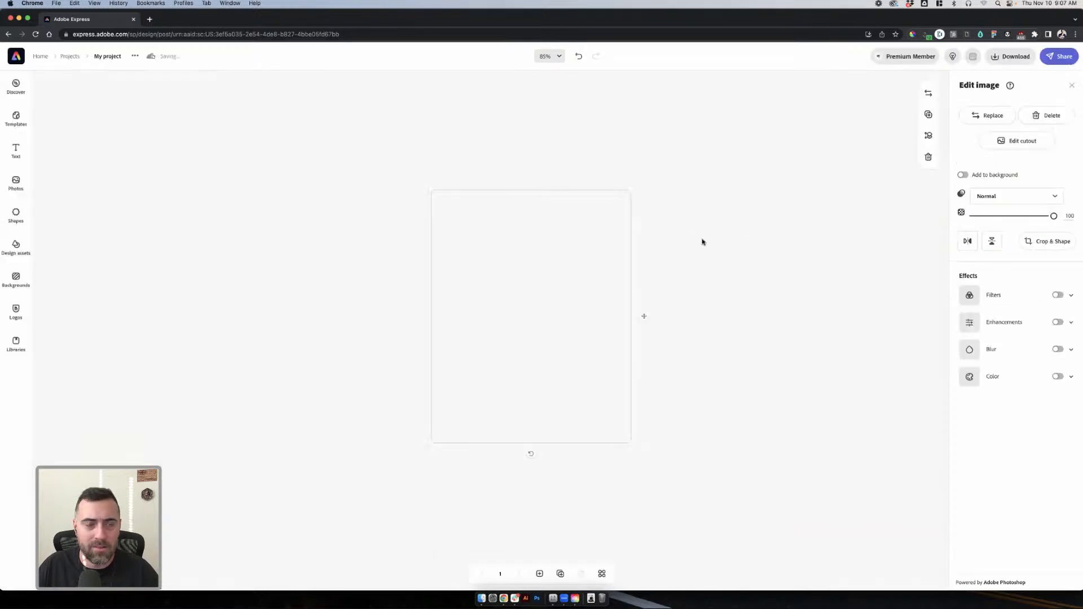
pyautogui.click(711, 257)
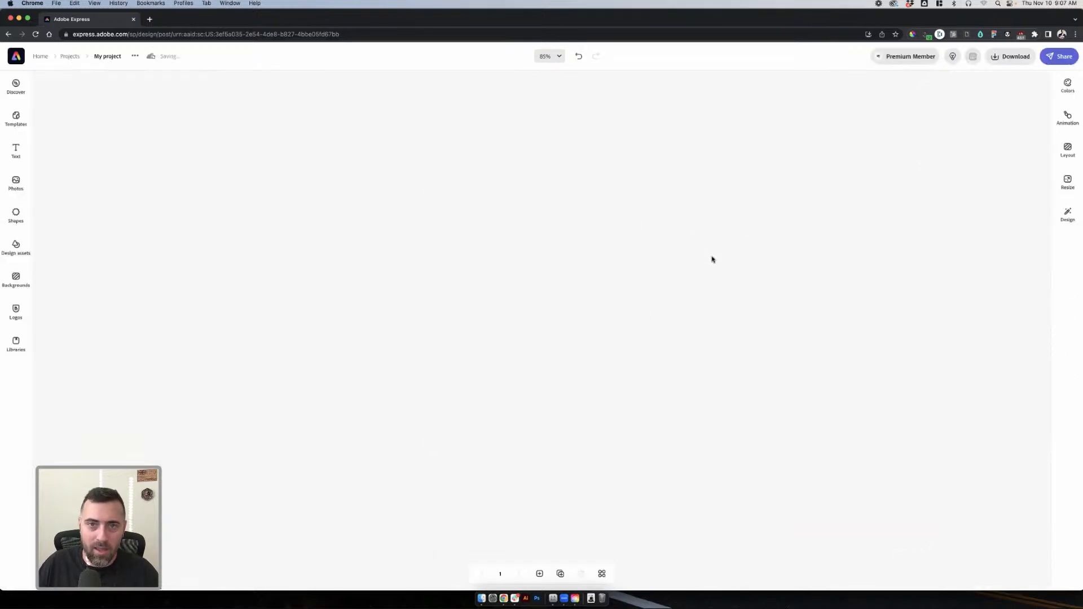
# - Reload the project page and delete the oversized copies of the uploaded photo covering the birthday design
pyautogui.click(35, 33)
pyautogui.click(568, 208)
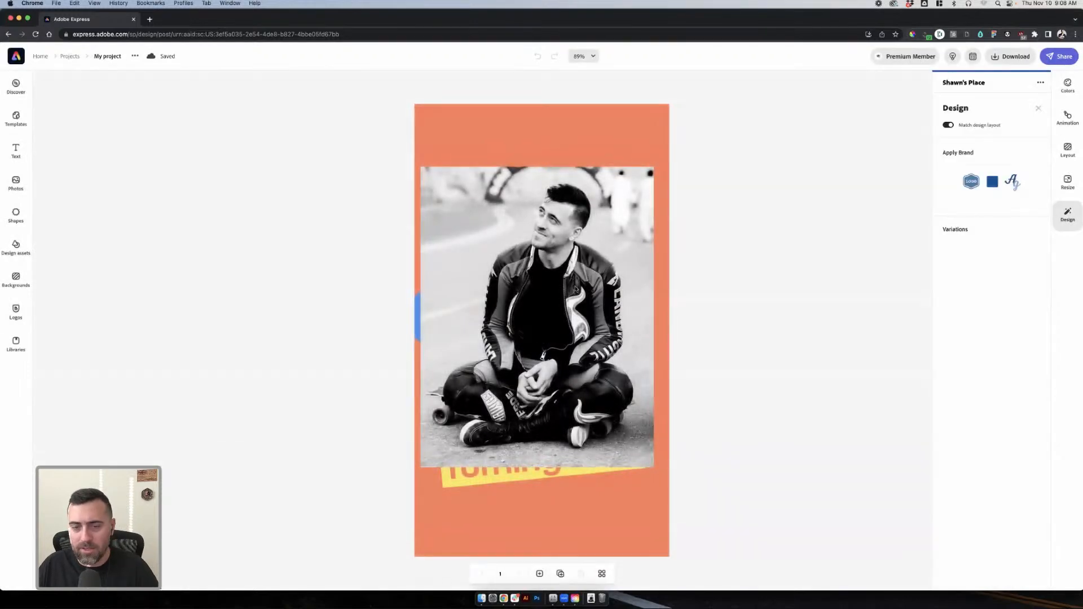
pyautogui.click(577, 289)
pyautogui.press('Delete')
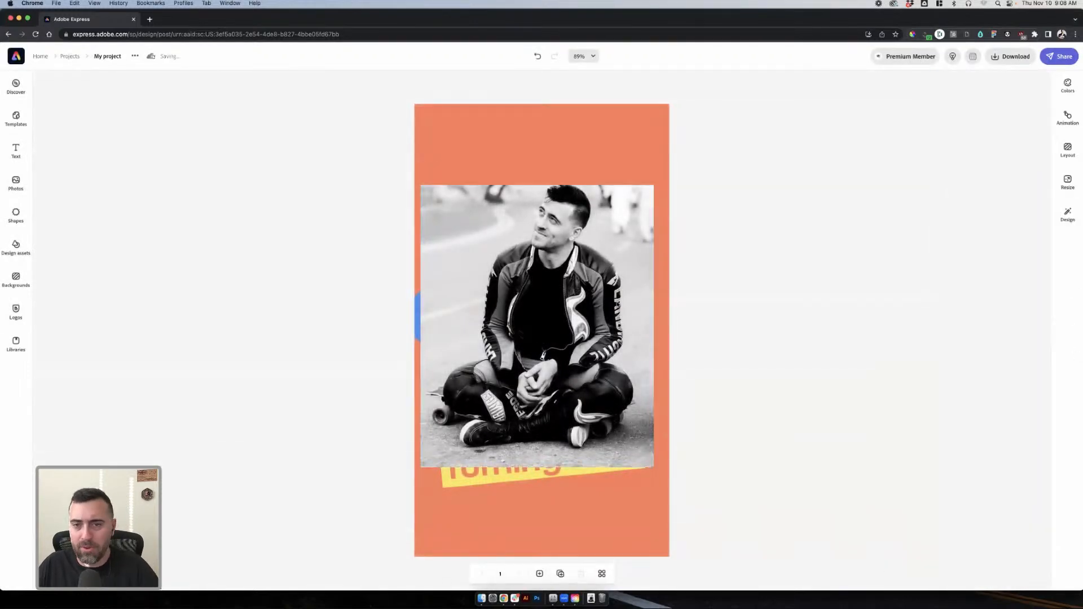
pyautogui.click(452, 245)
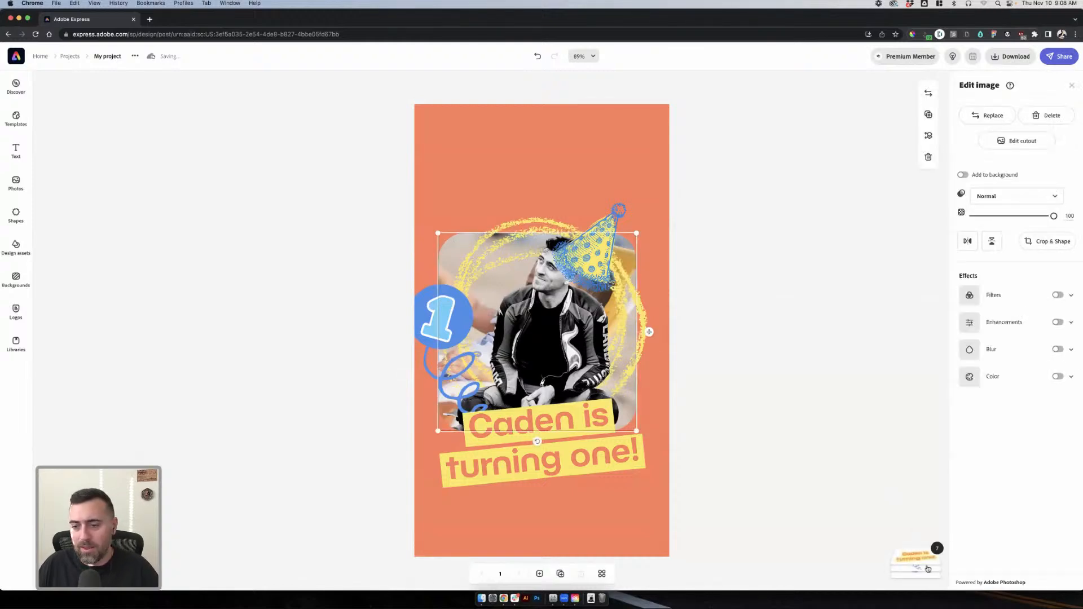
# - Replace the template's rounded background photo behind the cutout with alexhs.jpeg from the Downloads folder
pyautogui.moveTo(928, 569)
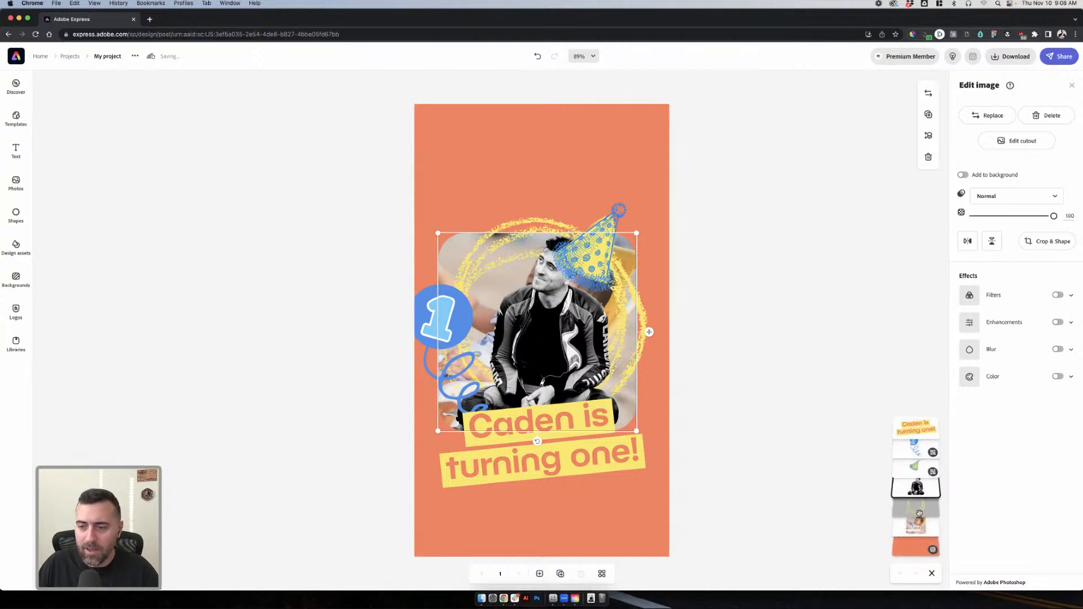
pyautogui.click(910, 527)
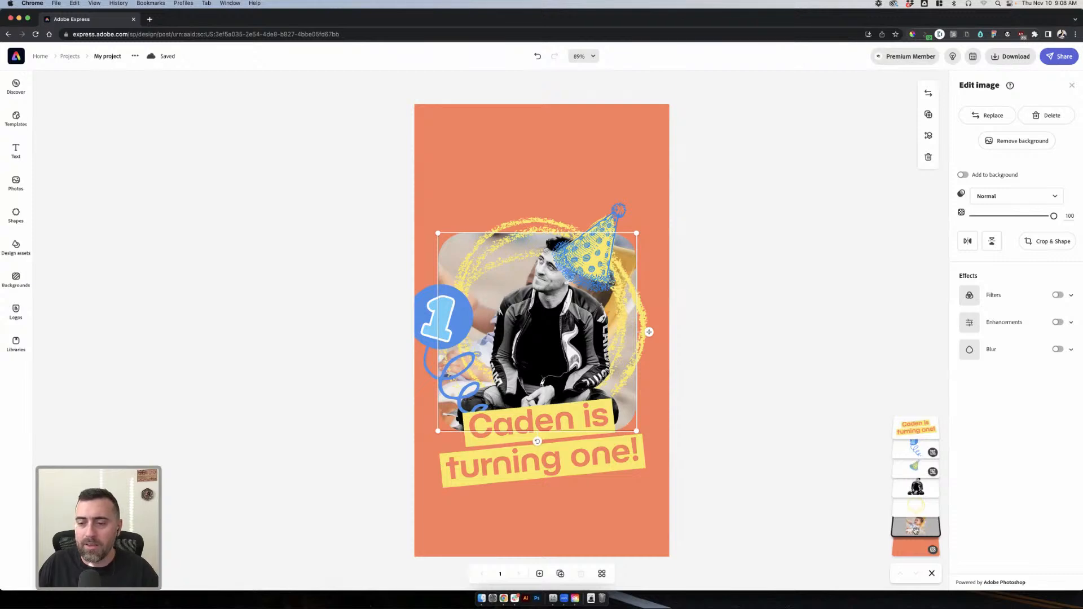
pyautogui.doubleClick(916, 531)
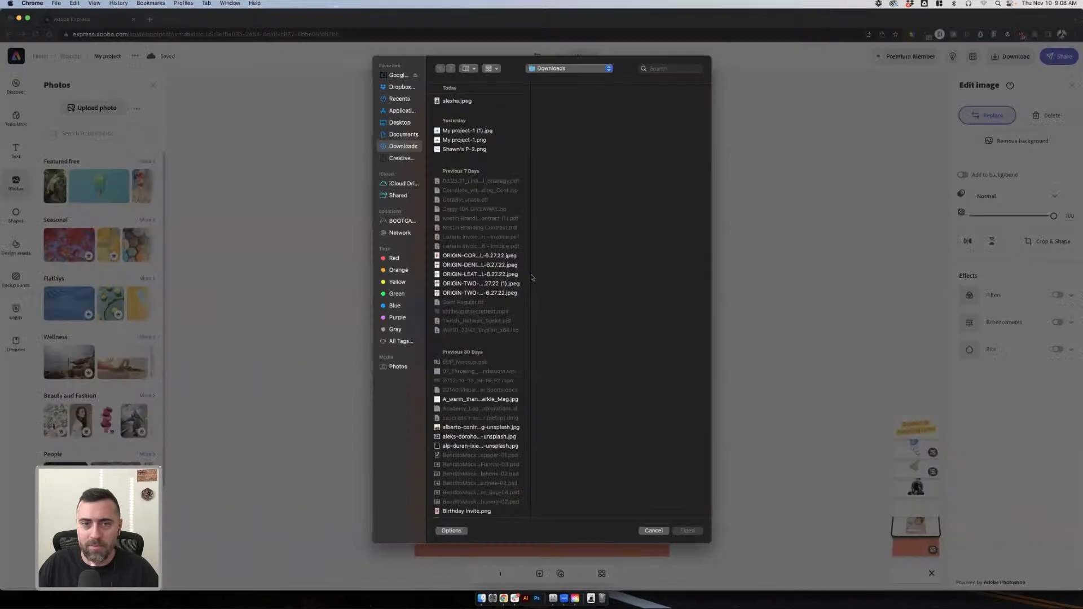
pyautogui.click(461, 102)
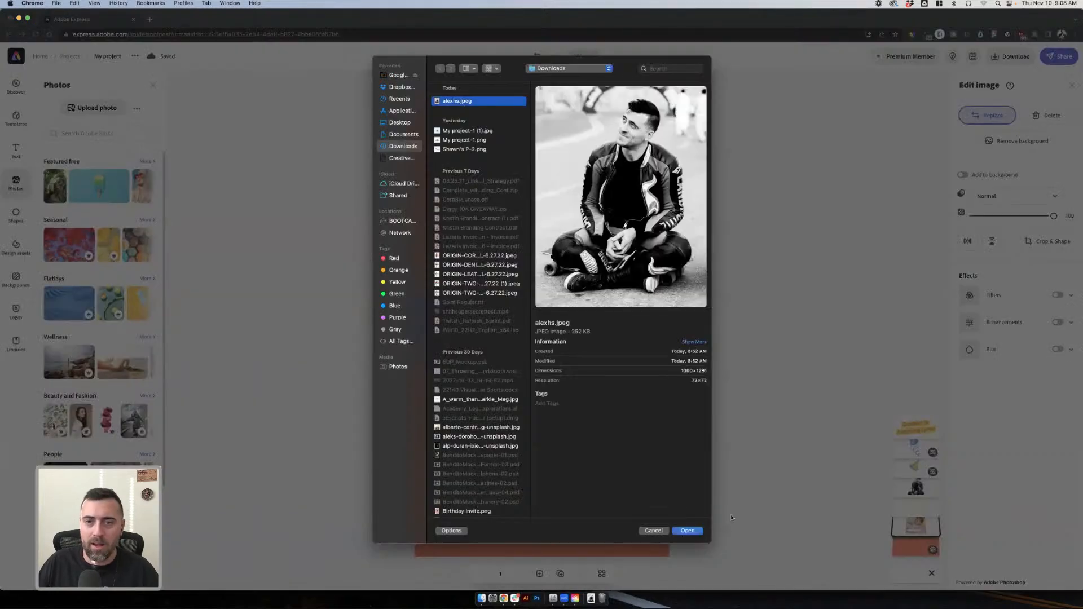
pyautogui.click(694, 531)
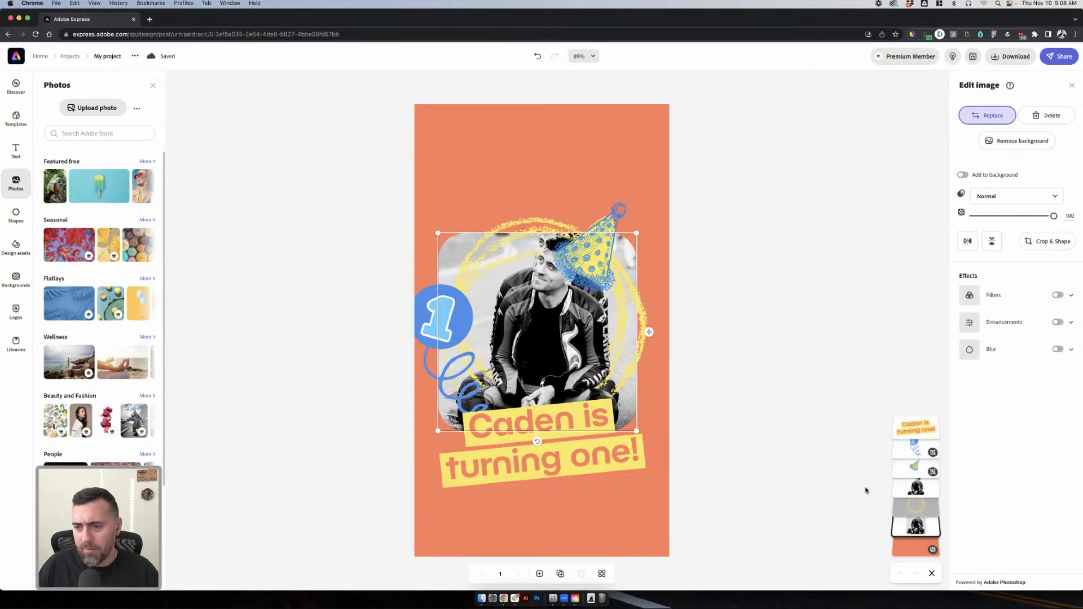
# - Shift the rounded background photo downward within its crop frame so the man's whole head fits, and apply the crop
pyautogui.click(1054, 243)
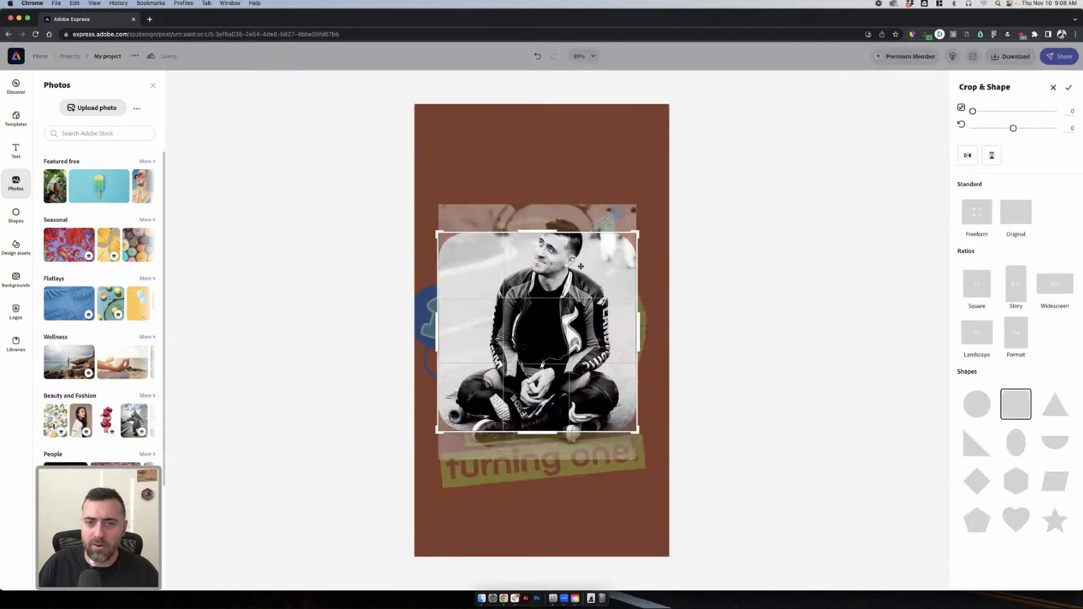
pyautogui.moveTo(580, 267); pyautogui.dragTo(584, 304)
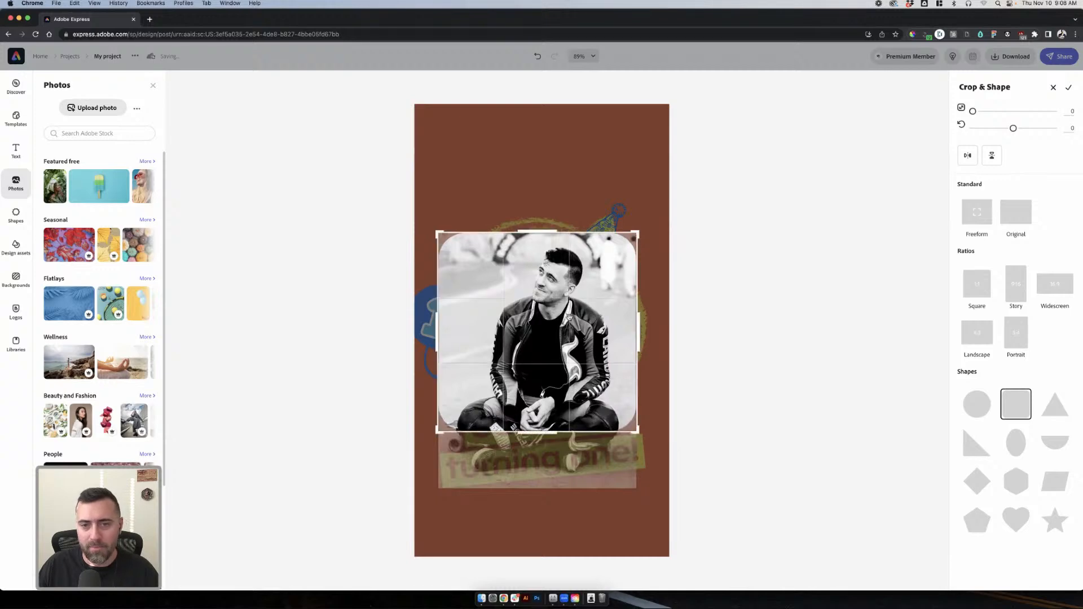
pyautogui.click(726, 264)
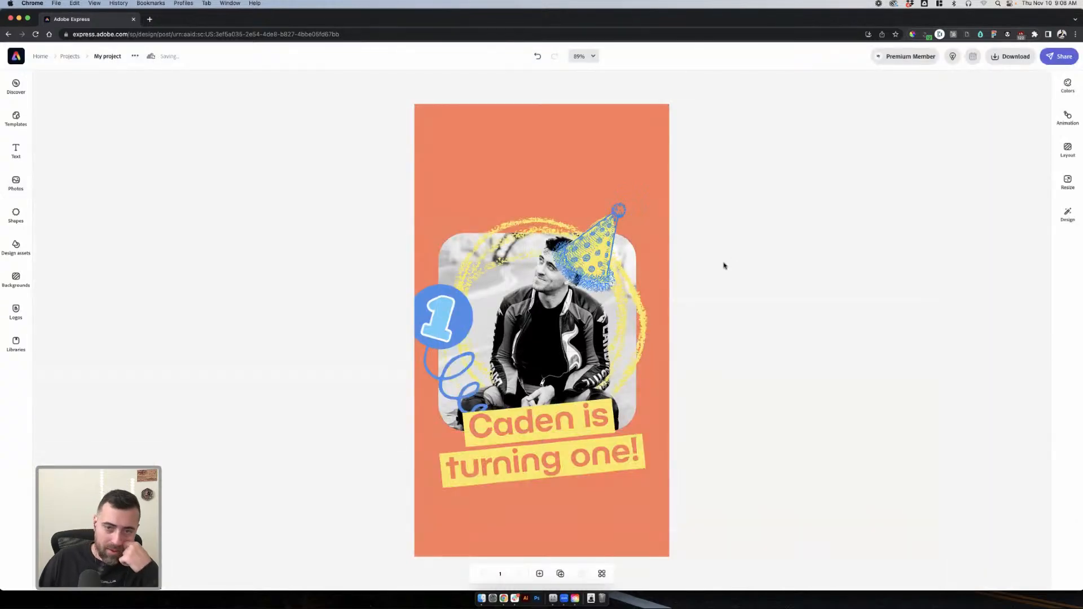
# - Move the man's cutout slightly down over the rounded photo and clear the selection
pyautogui.click(604, 351)
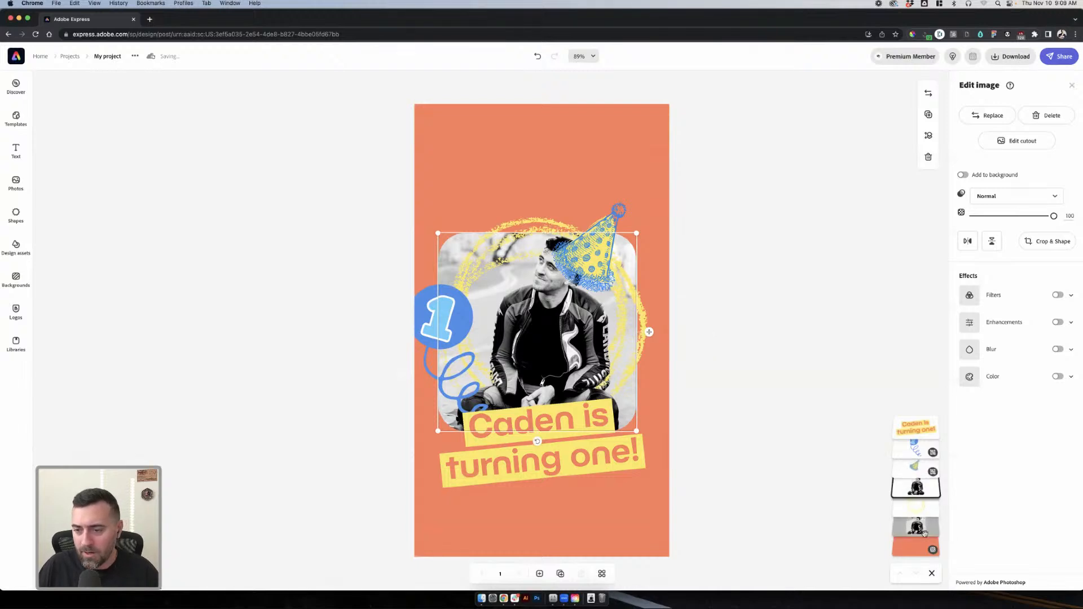
pyautogui.moveTo(573, 342)
pyautogui.mouseDown()
pyautogui.moveTo(571, 368)
pyautogui.moveTo(571, 350)
pyautogui.mouseUp()
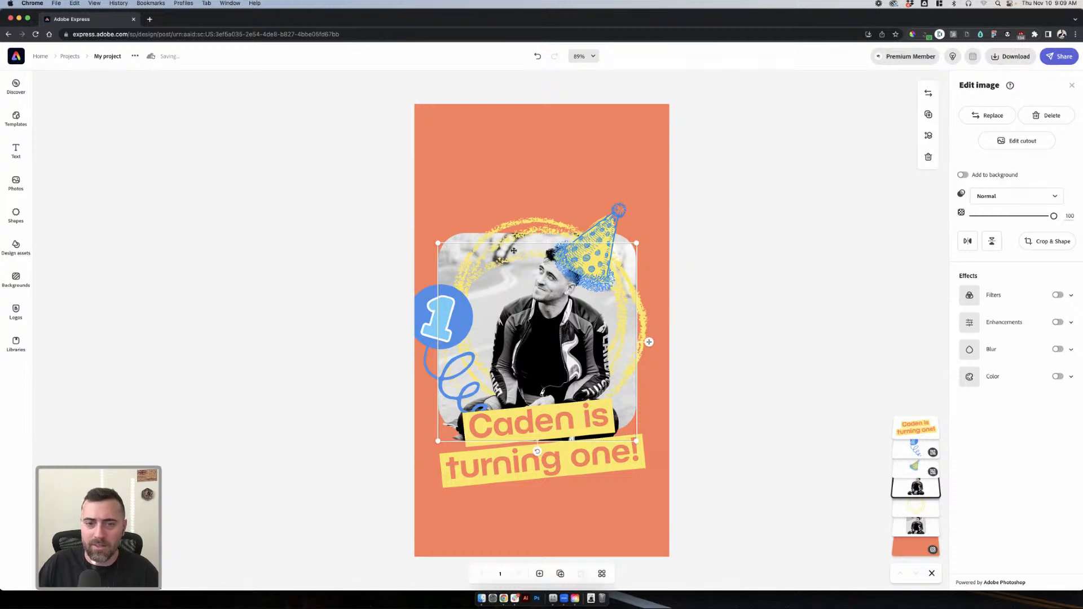
pyautogui.click(553, 222)
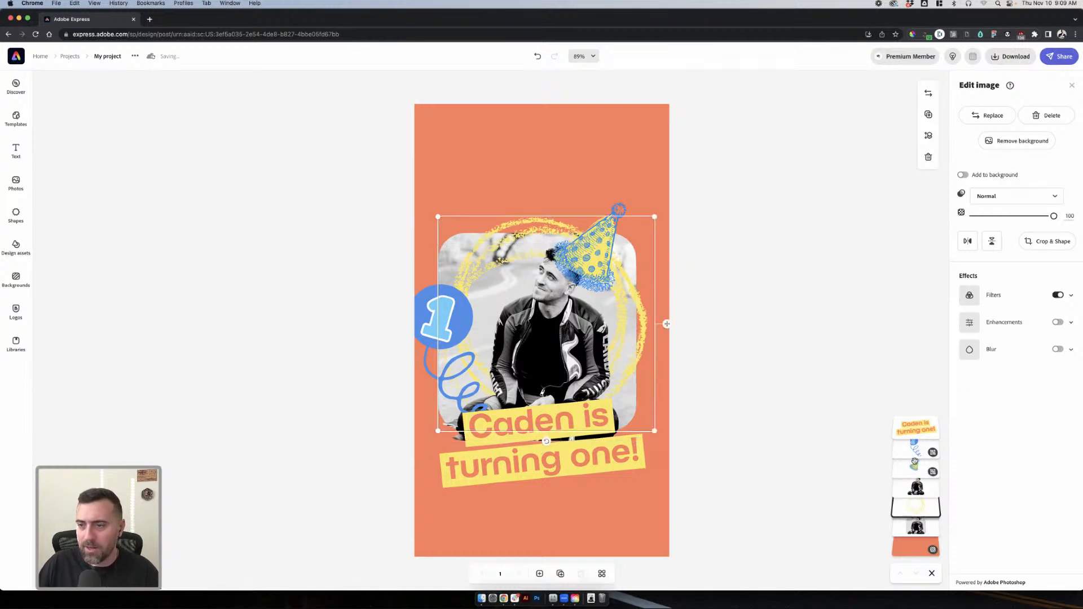
pyautogui.click(797, 257)
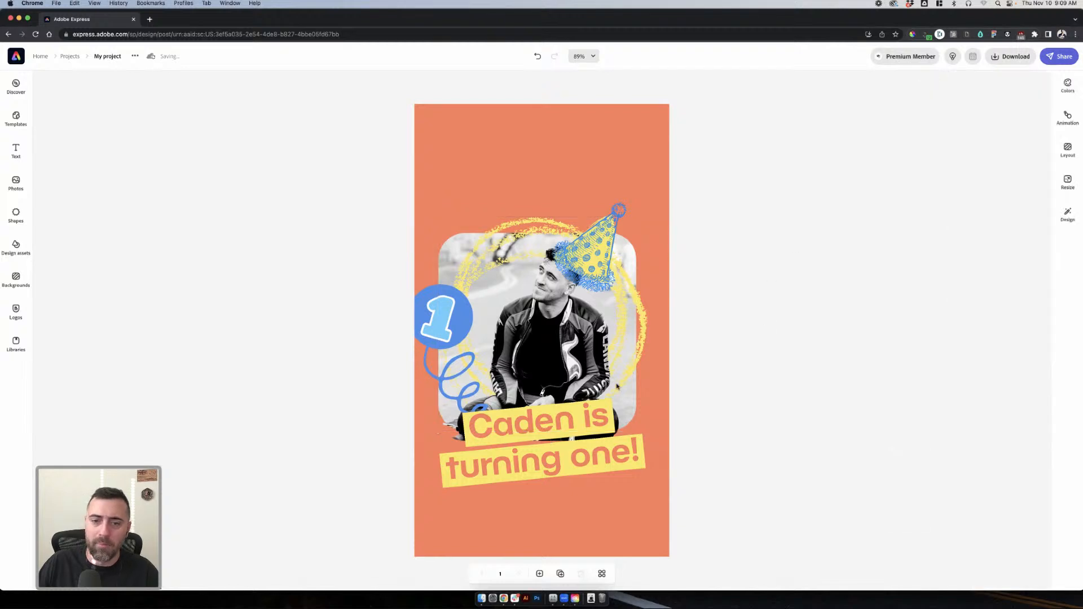
# - Change the story's background color to the brand's dark blue
pyautogui.click(598, 138)
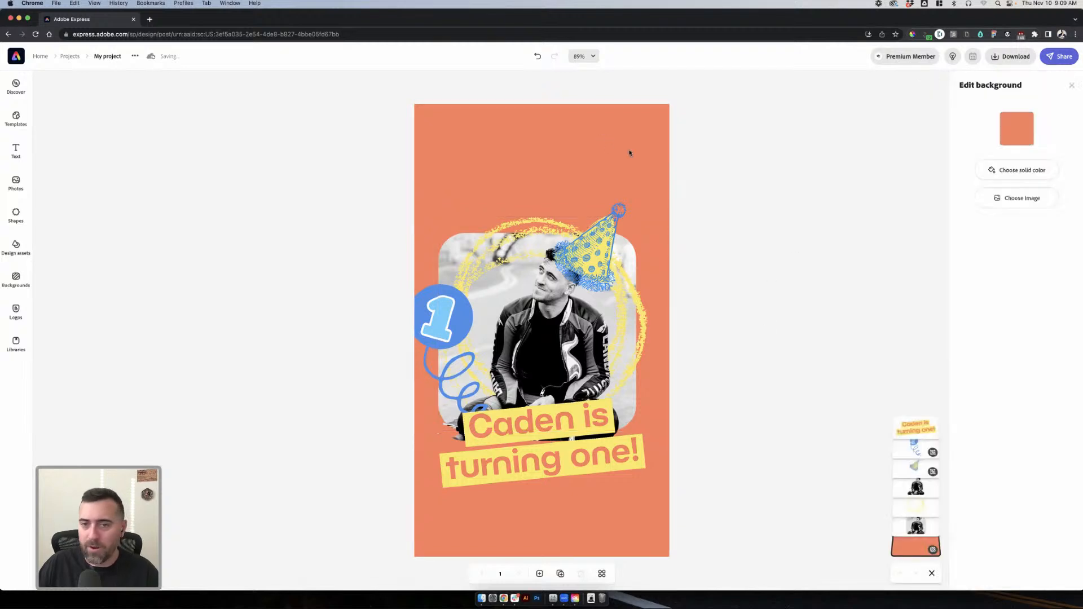
pyautogui.click(1017, 131)
pyautogui.click(979, 181)
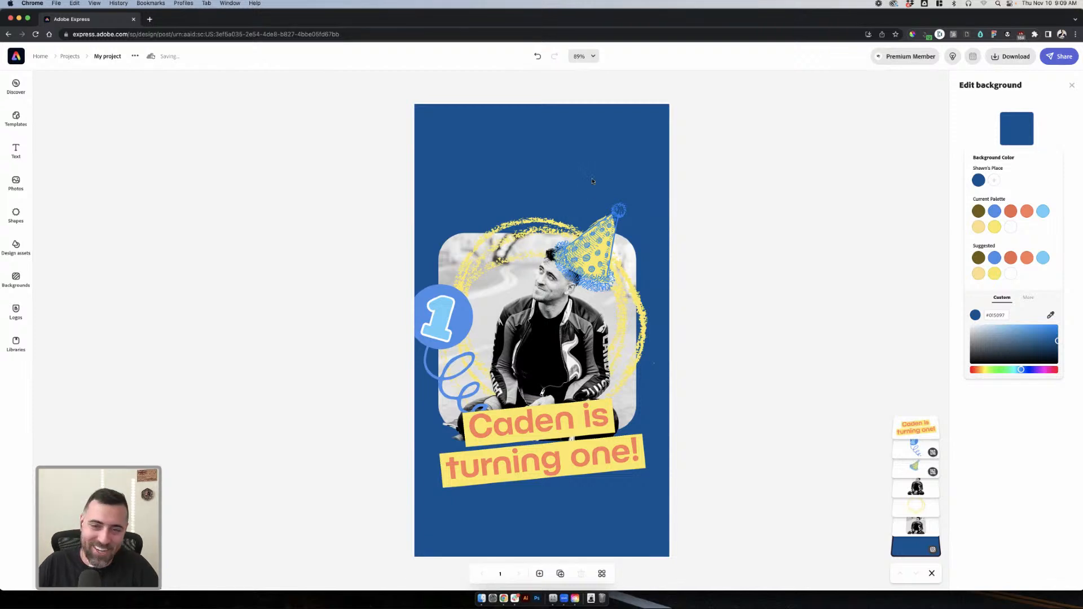
# - Tilt the party hat further clockwise, make it smaller and fit it onto the man's head
pyautogui.click(606, 230)
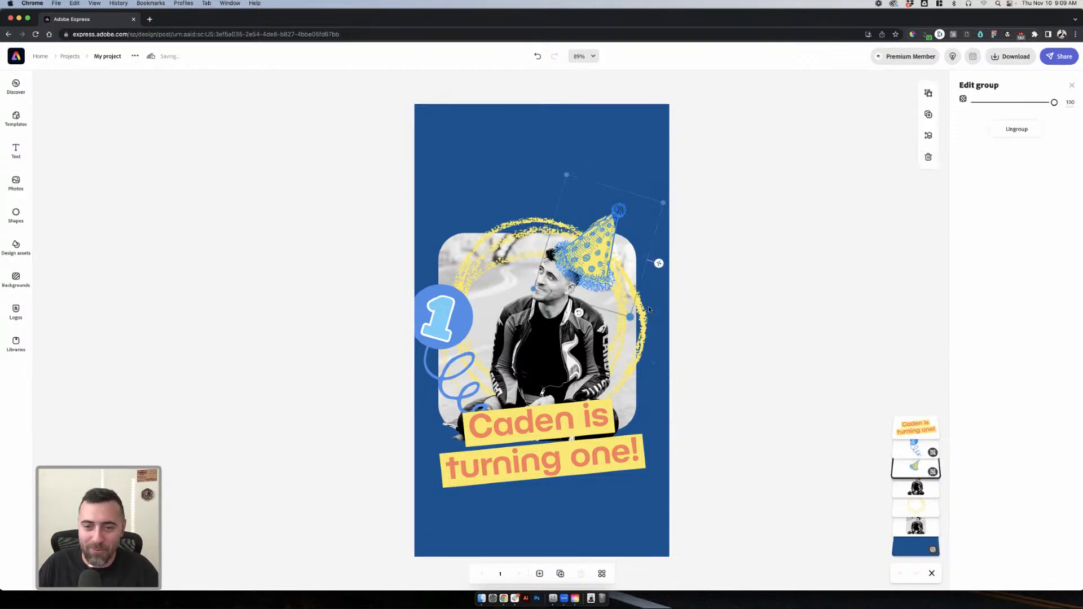
pyautogui.moveTo(579, 312); pyautogui.dragTo(559, 303)
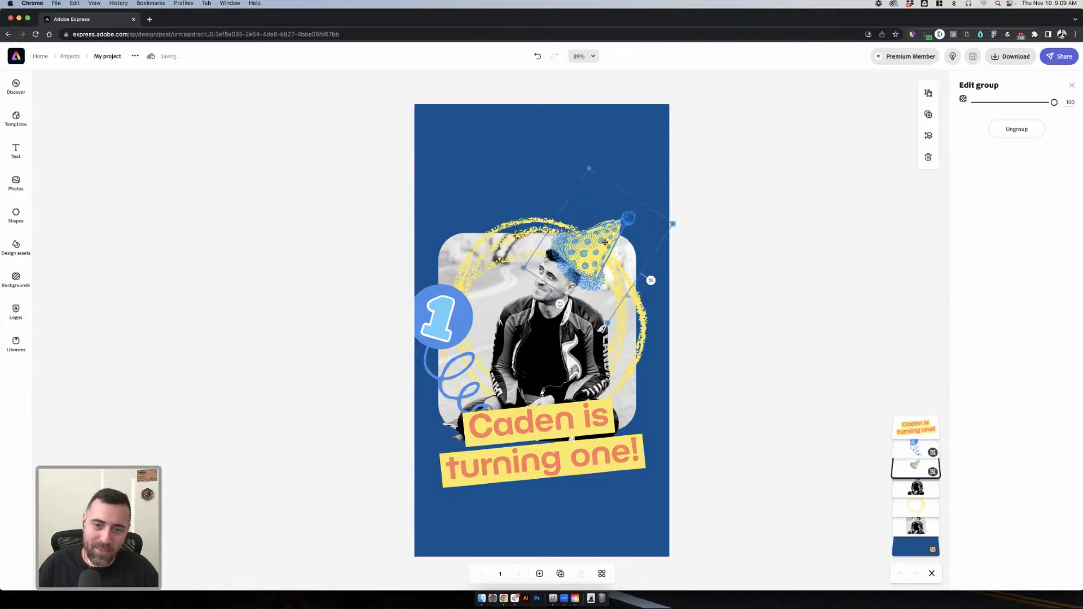
pyautogui.moveTo(605, 242); pyautogui.dragTo(601, 244)
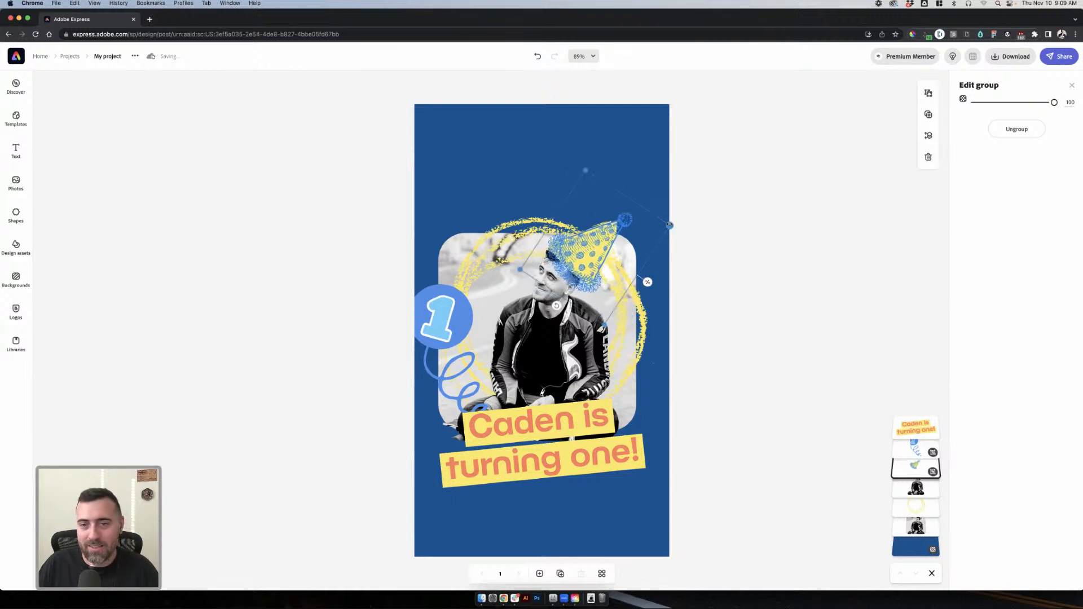
pyautogui.moveTo(670, 225); pyautogui.dragTo(662, 252)
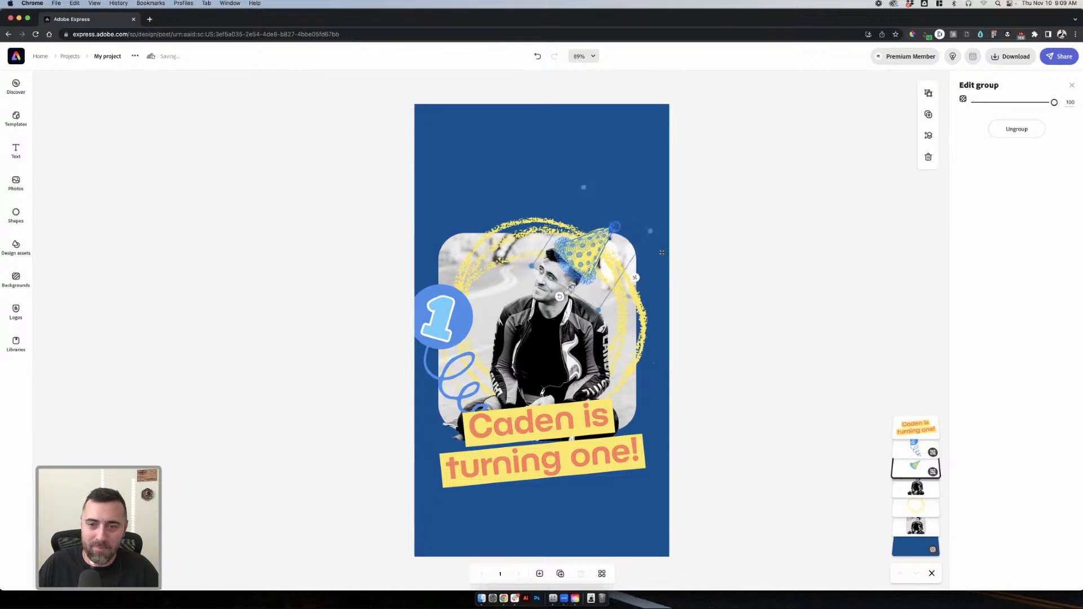
pyautogui.moveTo(560, 297); pyautogui.dragTo(558, 295)
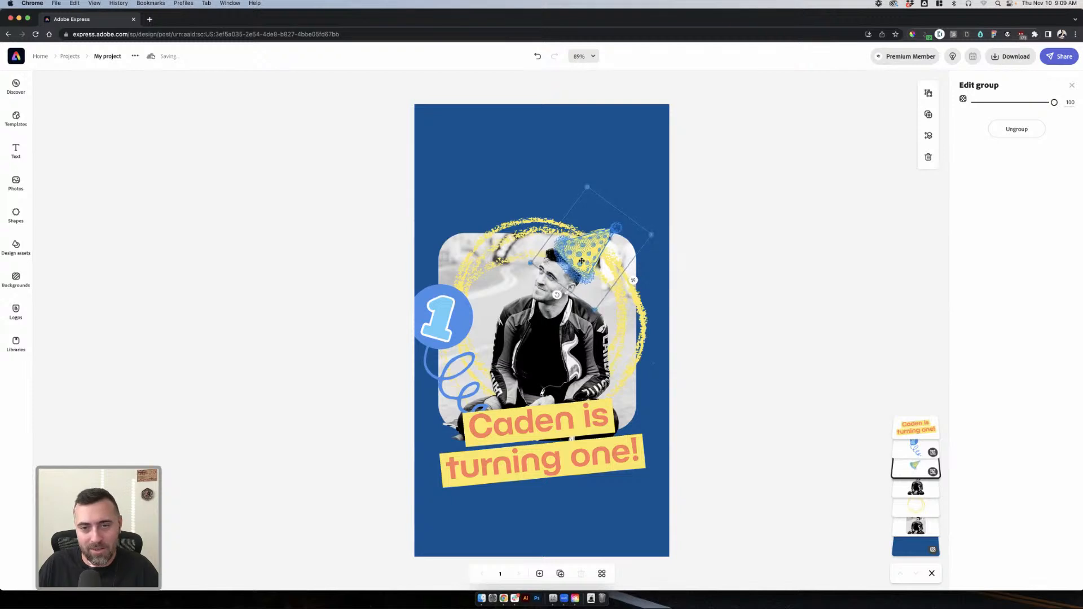
pyautogui.click(606, 246)
pyautogui.click(711, 241)
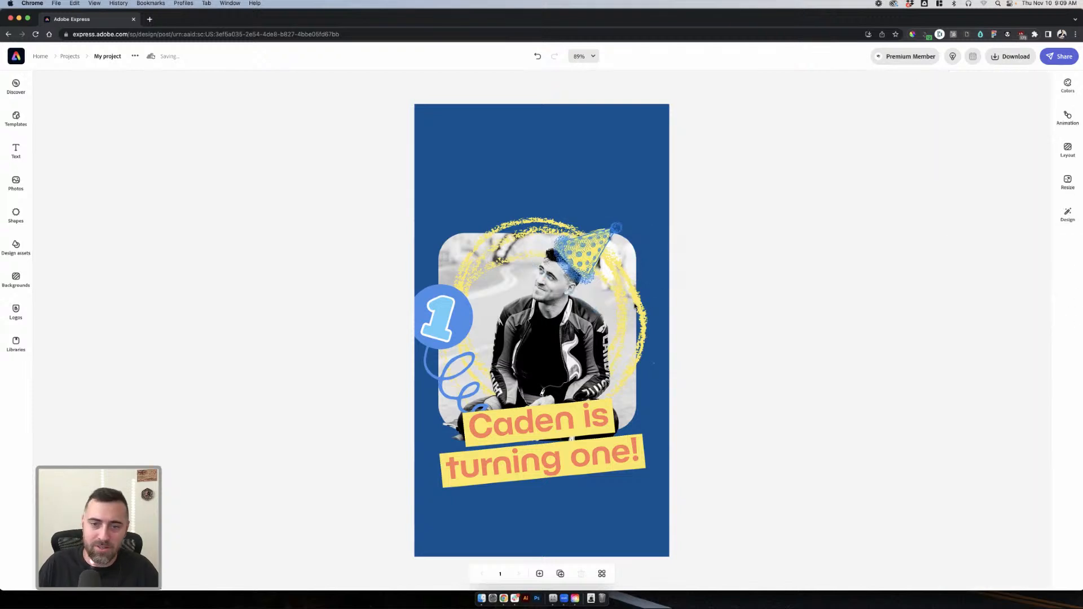
# - Recolor the scribbled circle by setting both the shadows and highlights of its duotone filter to light blue #66CCFF
pyautogui.click(635, 308)
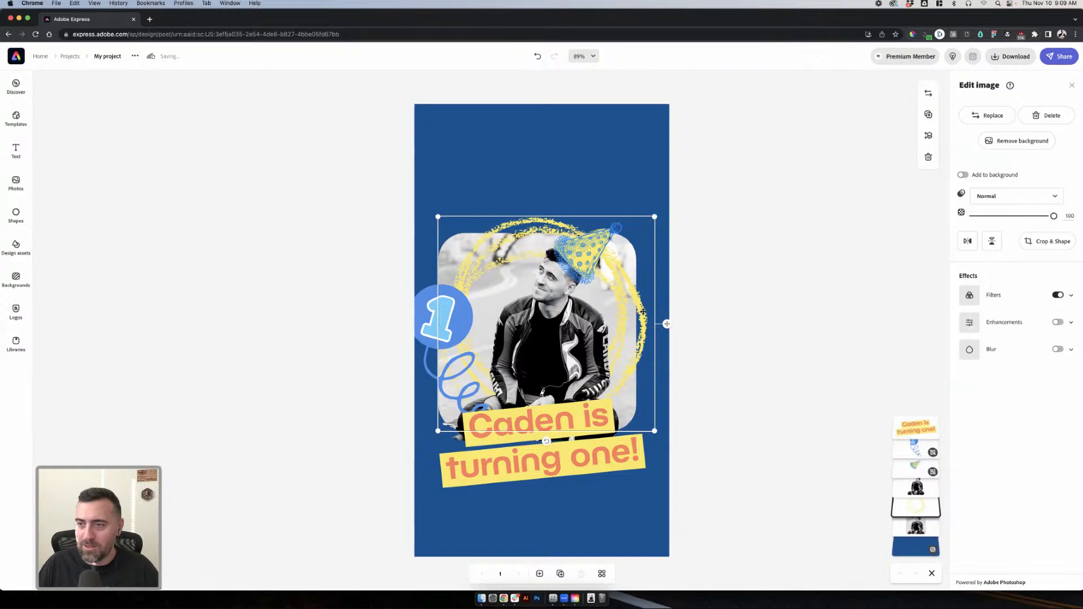
pyautogui.click(1058, 295)
pyautogui.click(1058, 295)
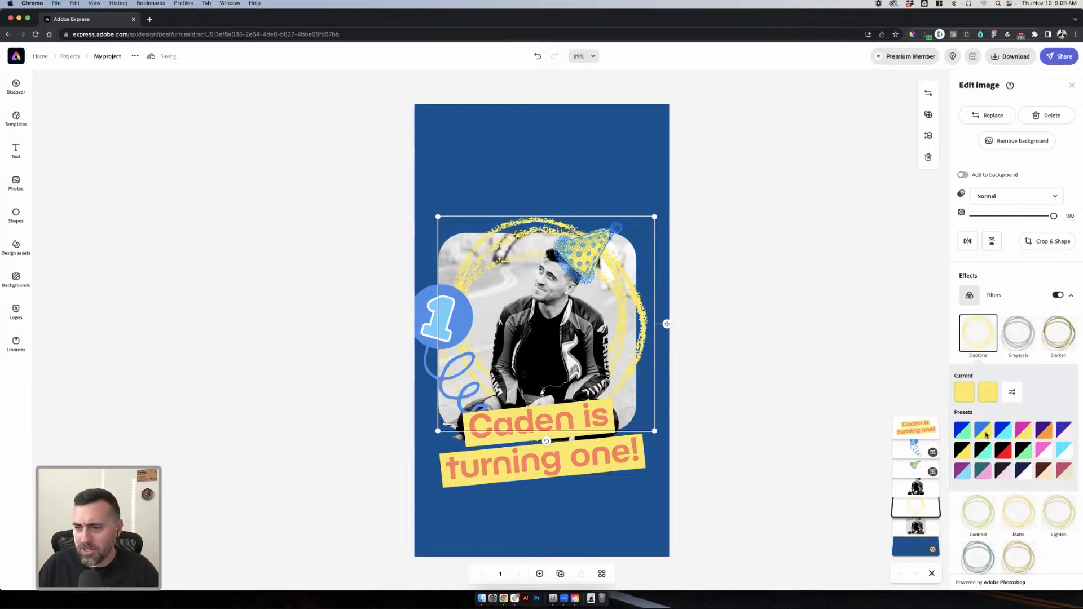
pyautogui.click(965, 391)
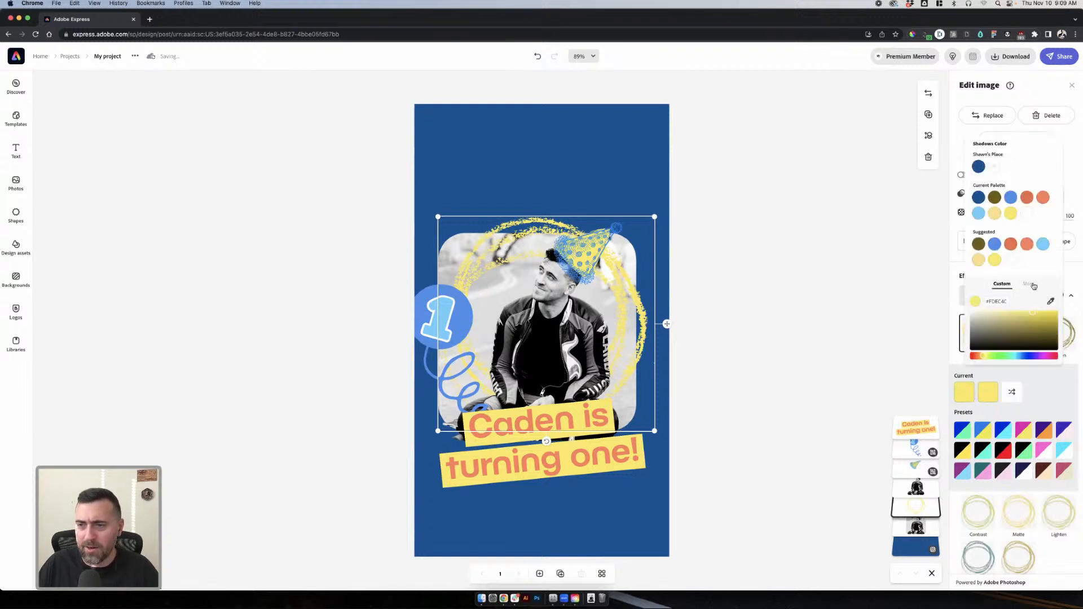
pyautogui.click(1012, 246)
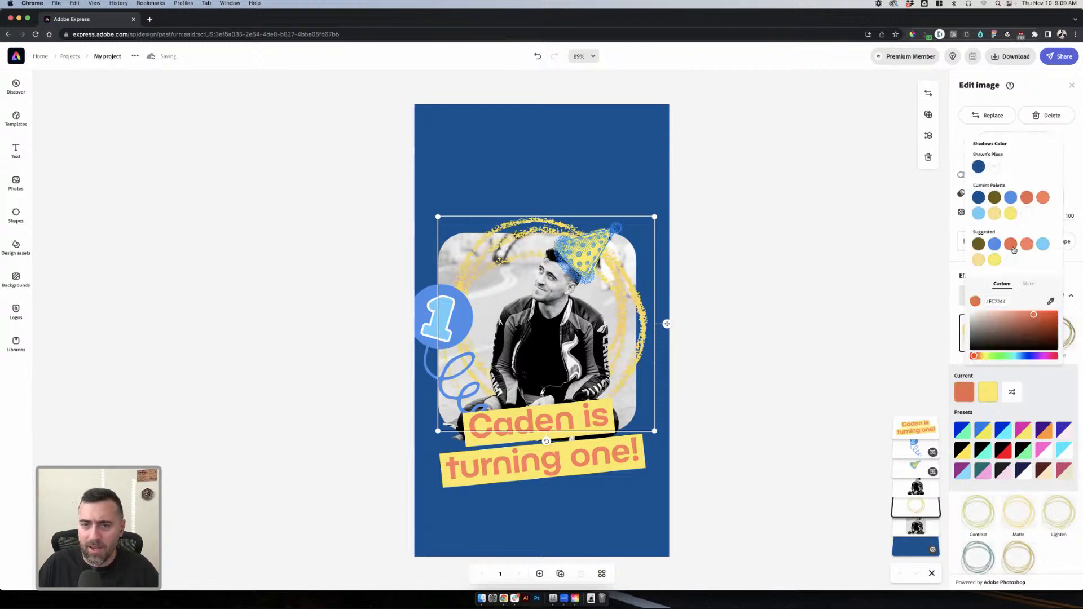
pyautogui.click(1011, 216)
pyautogui.click(983, 216)
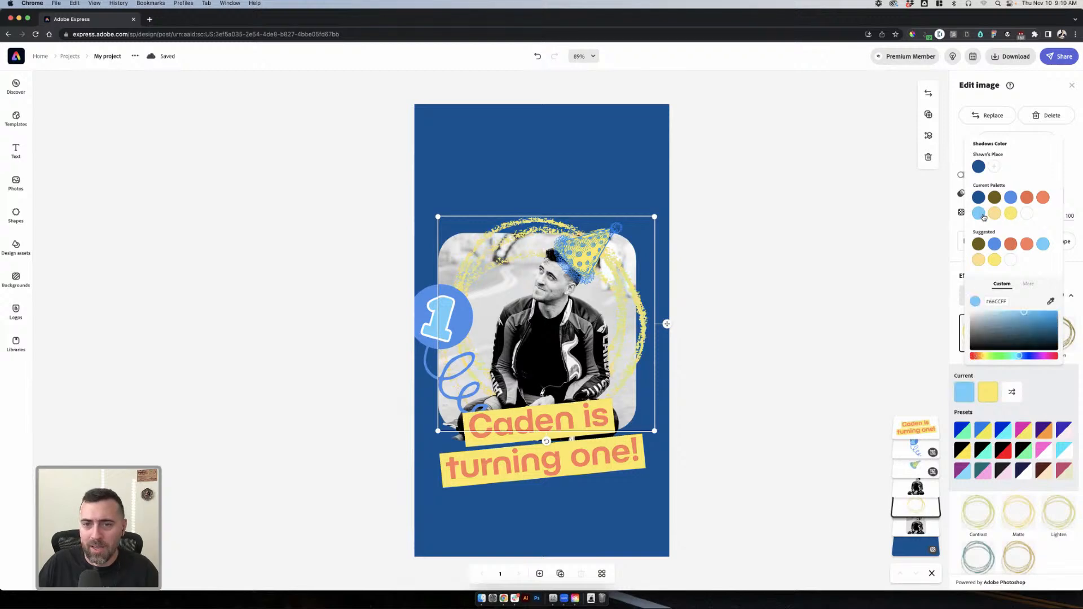
pyautogui.click(988, 391)
pyautogui.click(979, 214)
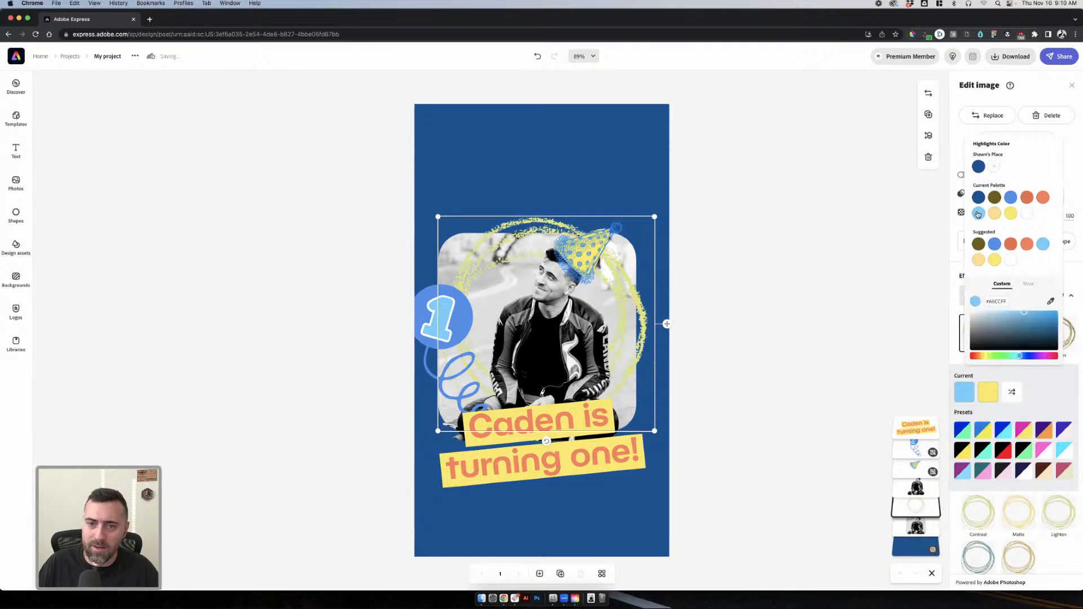
pyautogui.click(832, 253)
pyautogui.click(835, 252)
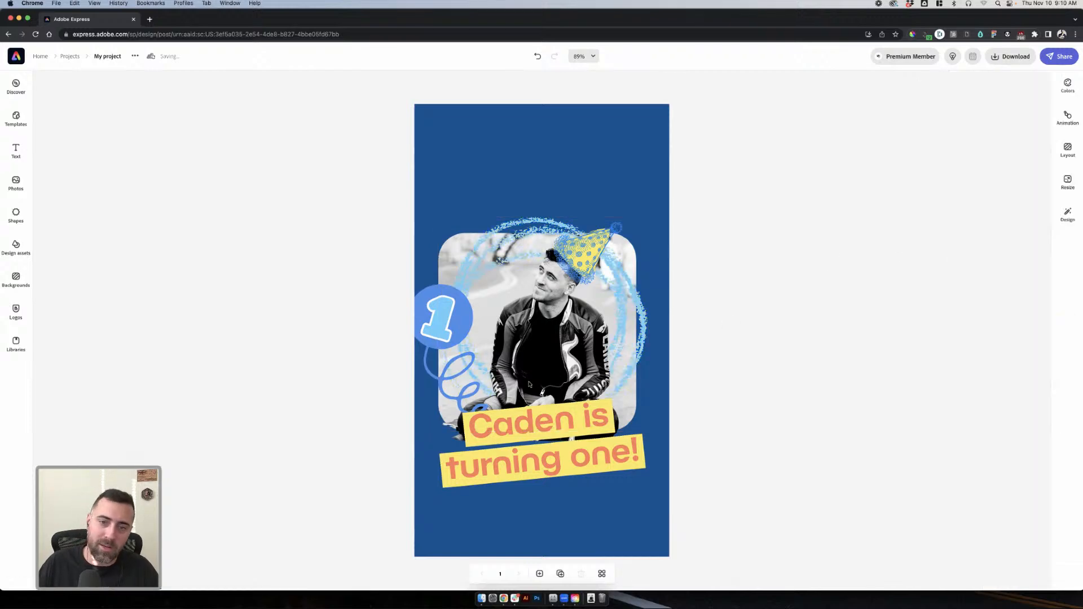
# - Replace the first name in the "is turning one!" headline with the new birthday person's first name
pyautogui.click(554, 421)
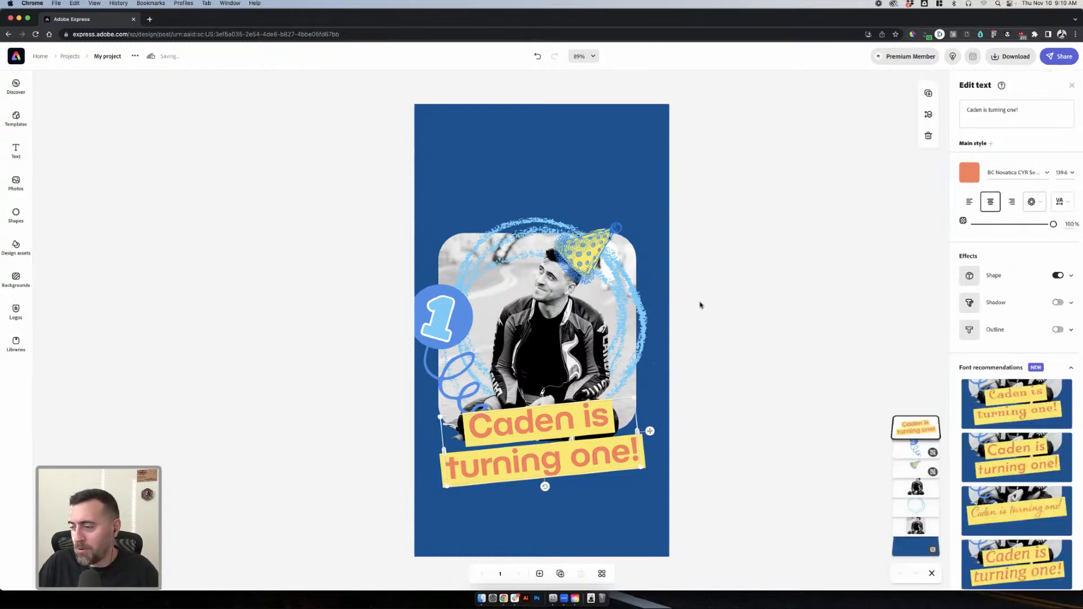
pyautogui.click(719, 306)
pyautogui.click(507, 429)
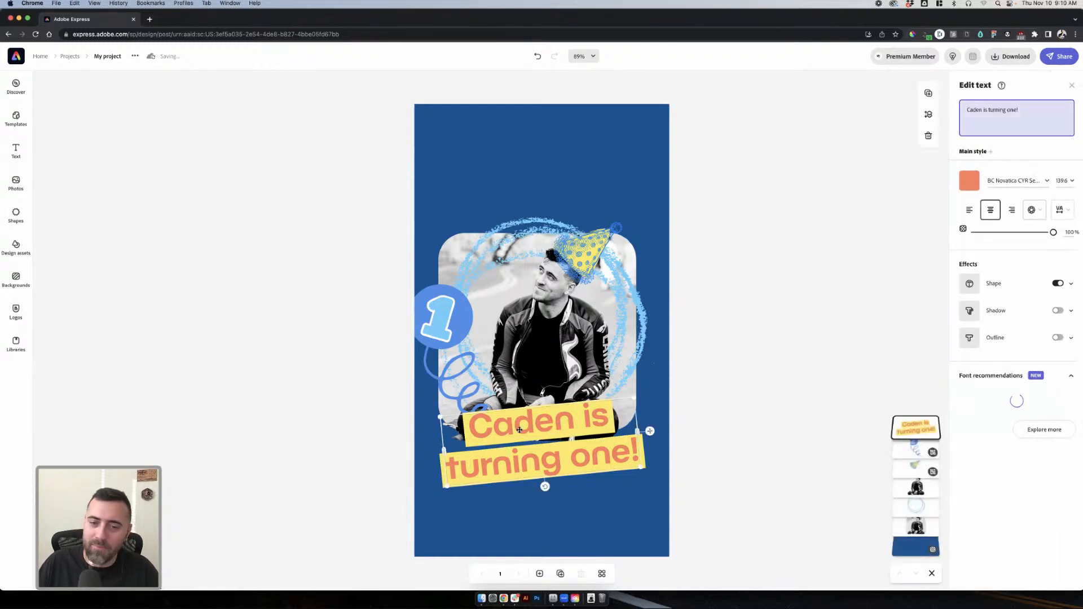
pyautogui.click(1008, 115)
pyautogui.click(995, 111)
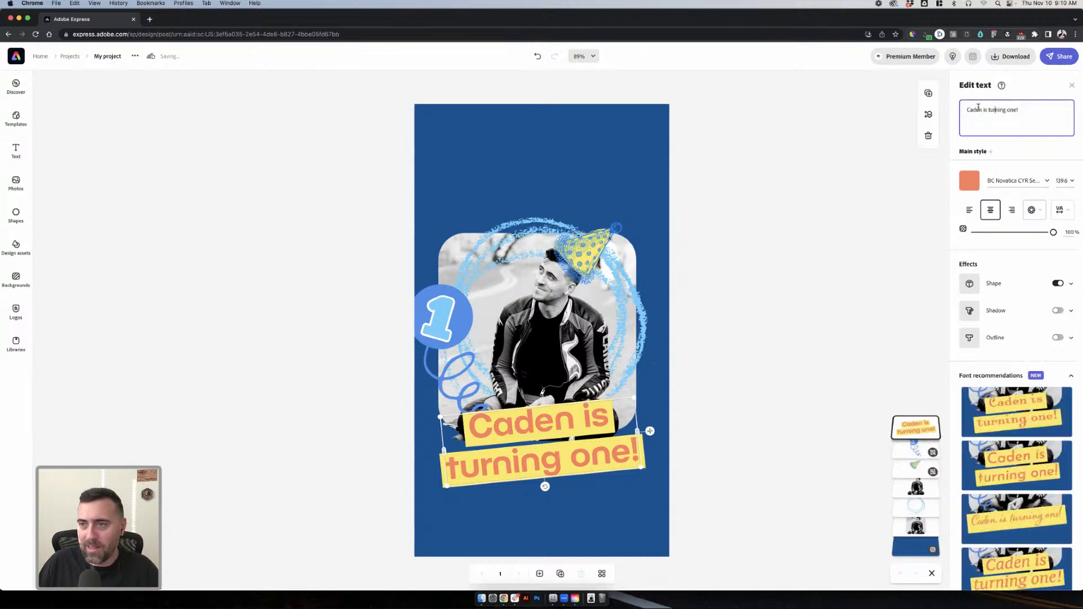
pyautogui.doubleClick(981, 109)
pyautogui.write('Ale')
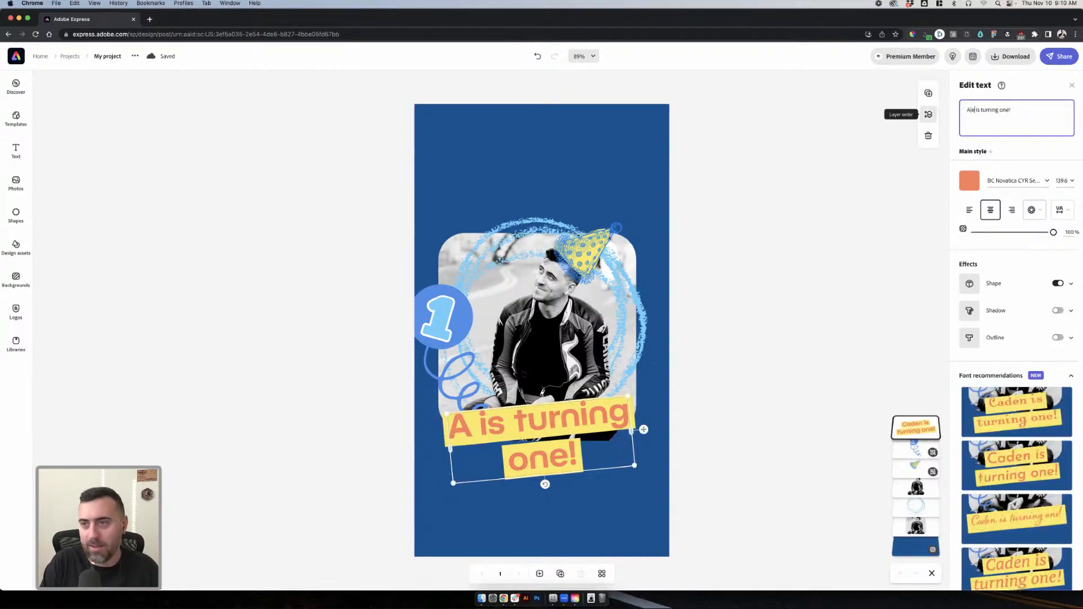
pyautogui.write('x')
pyautogui.click(969, 186)
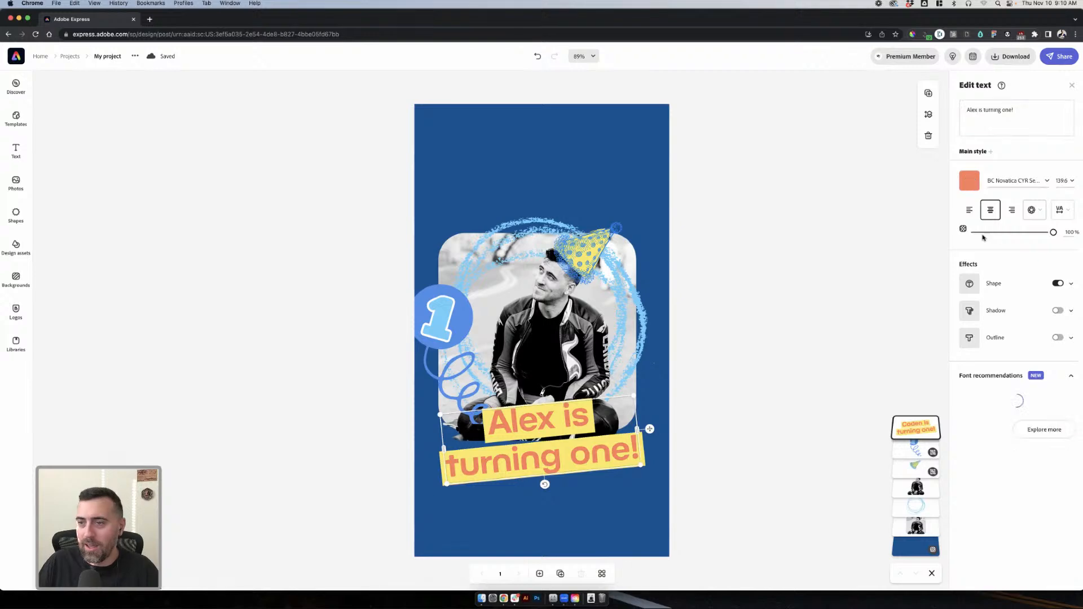
# - Change the birthday headline's text color to white
pyautogui.click(980, 273)
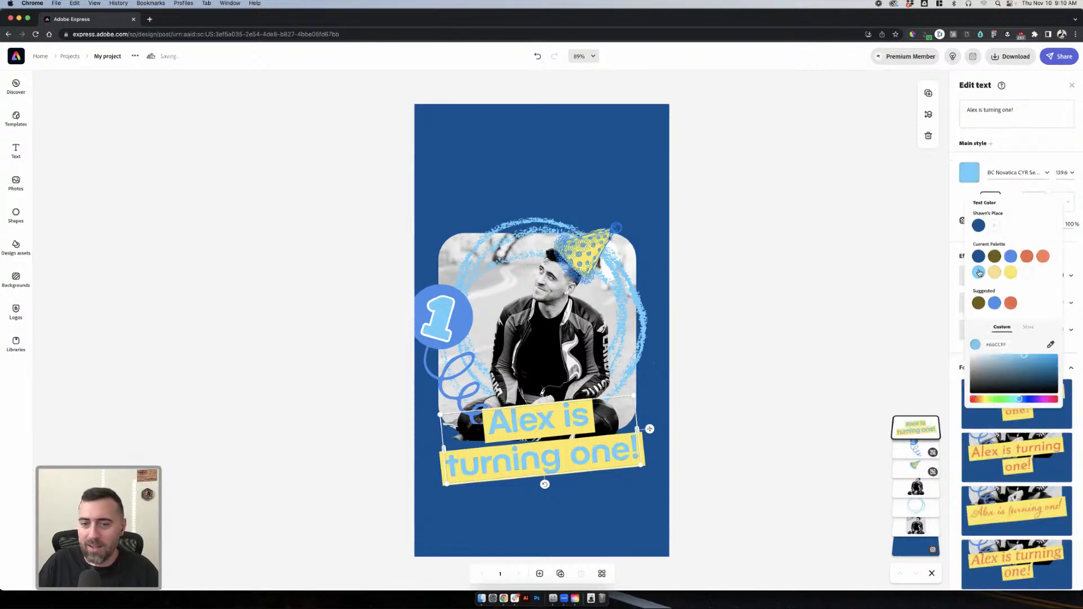
pyautogui.click(1028, 148)
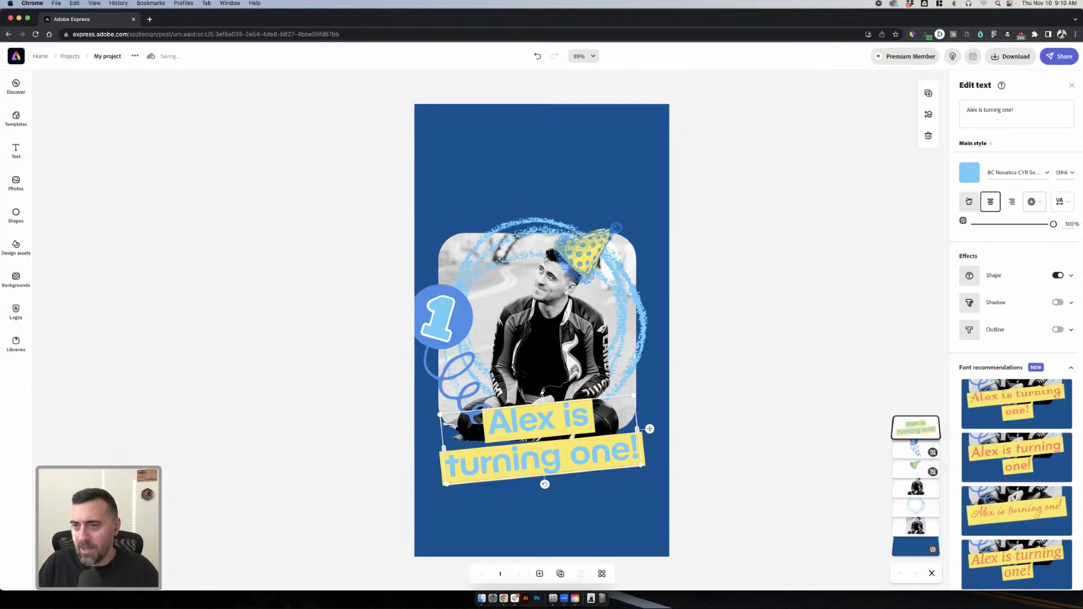
pyautogui.click(971, 172)
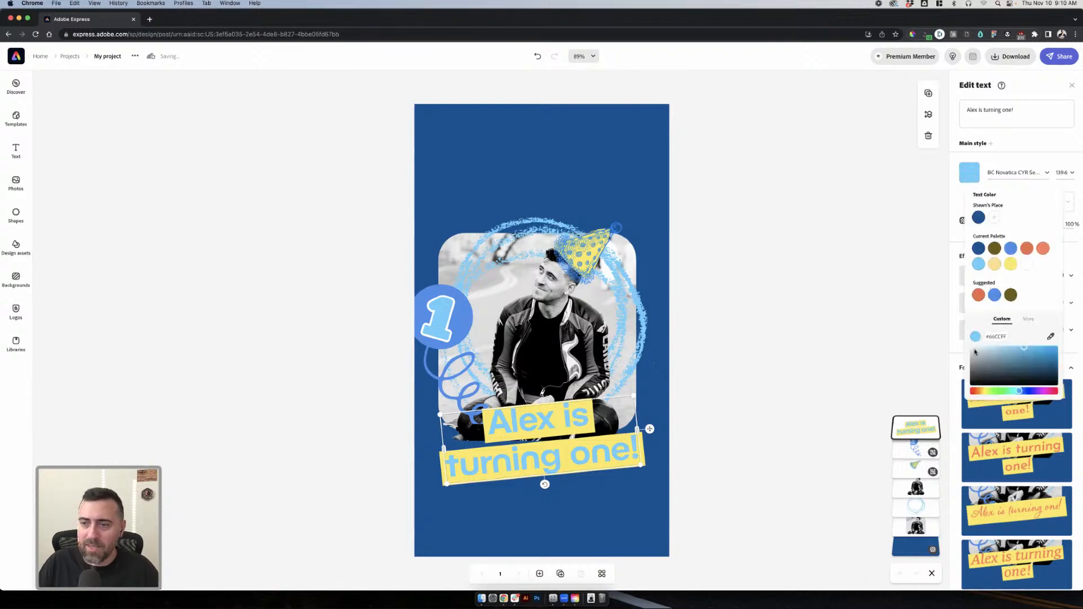
pyautogui.click(975, 351)
pyautogui.click(997, 152)
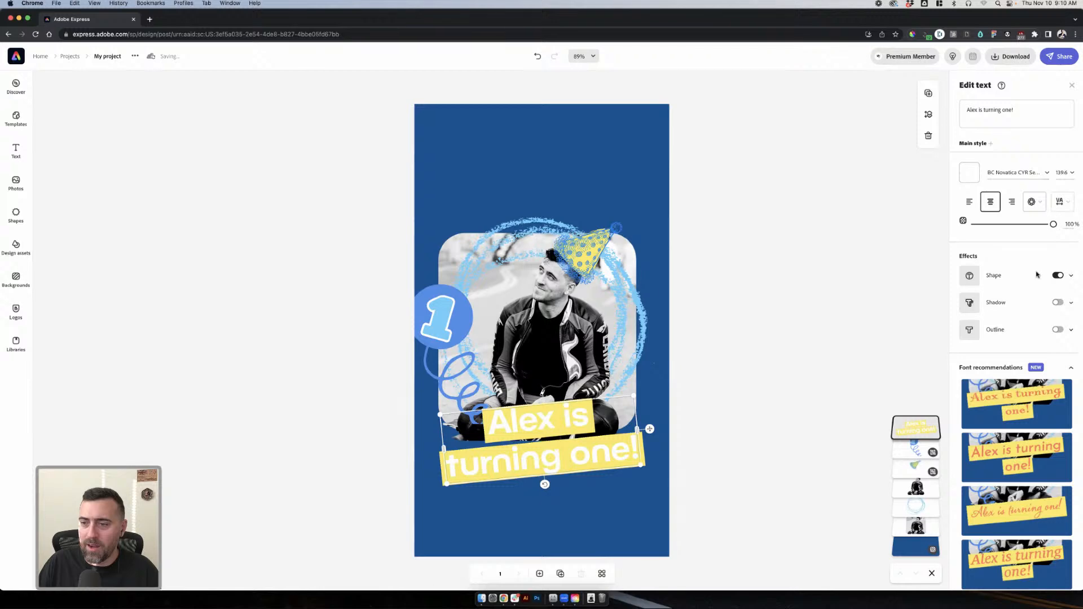
# - Set the color of the headline's background shape to the palette's light blue #66CCFF
pyautogui.click(1072, 275)
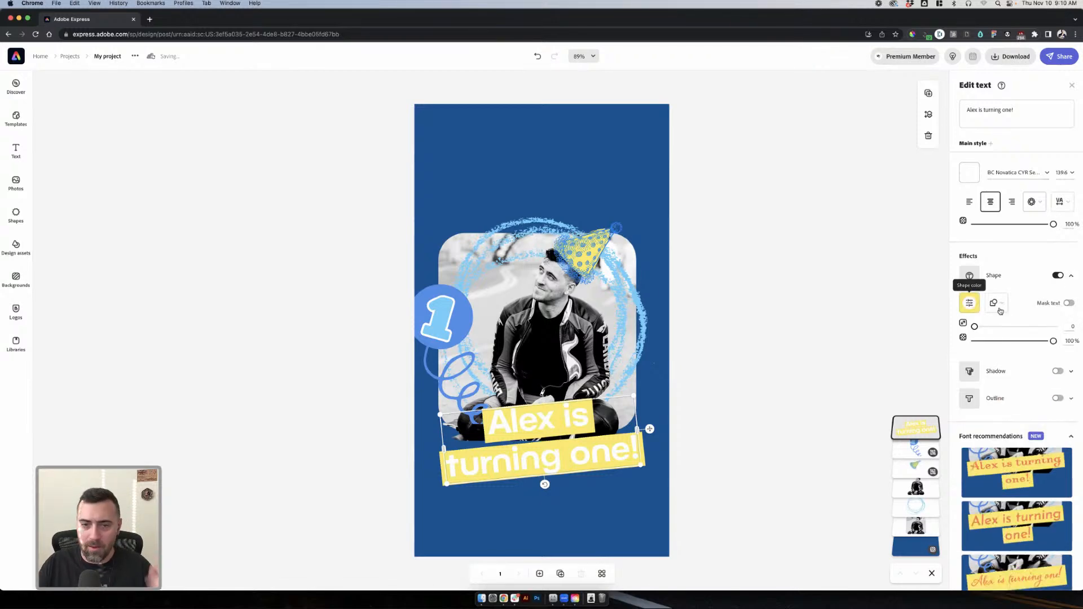
pyautogui.click(970, 305)
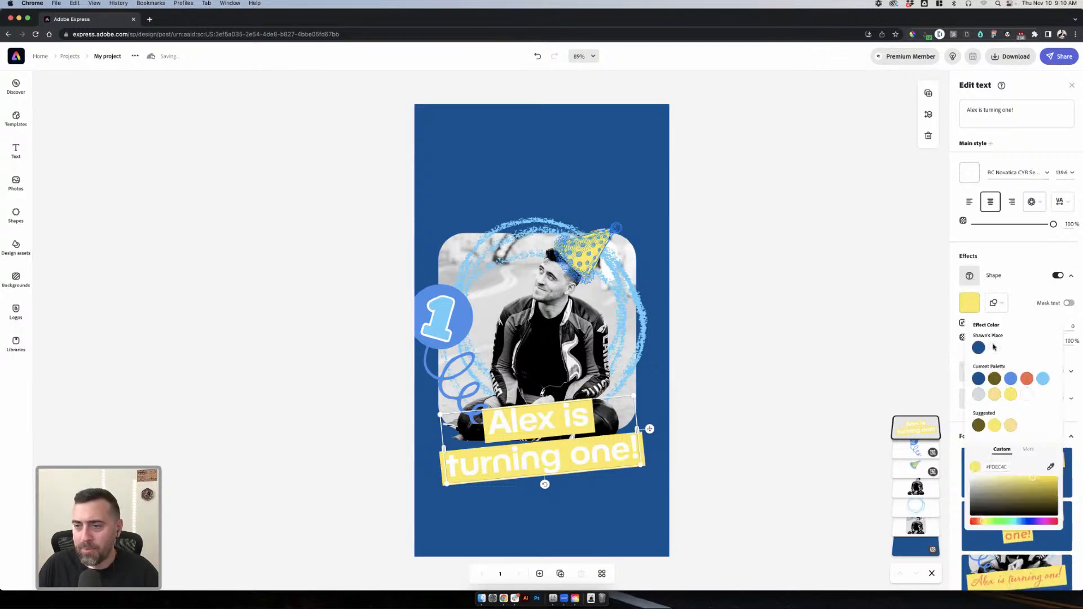
pyautogui.click(984, 384)
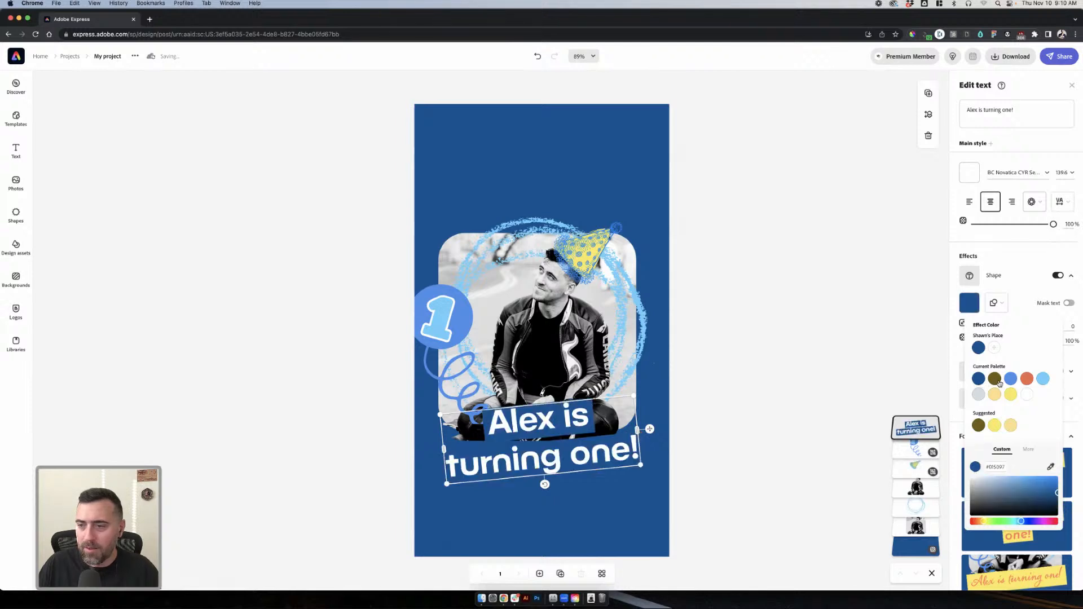
pyautogui.click(1044, 380)
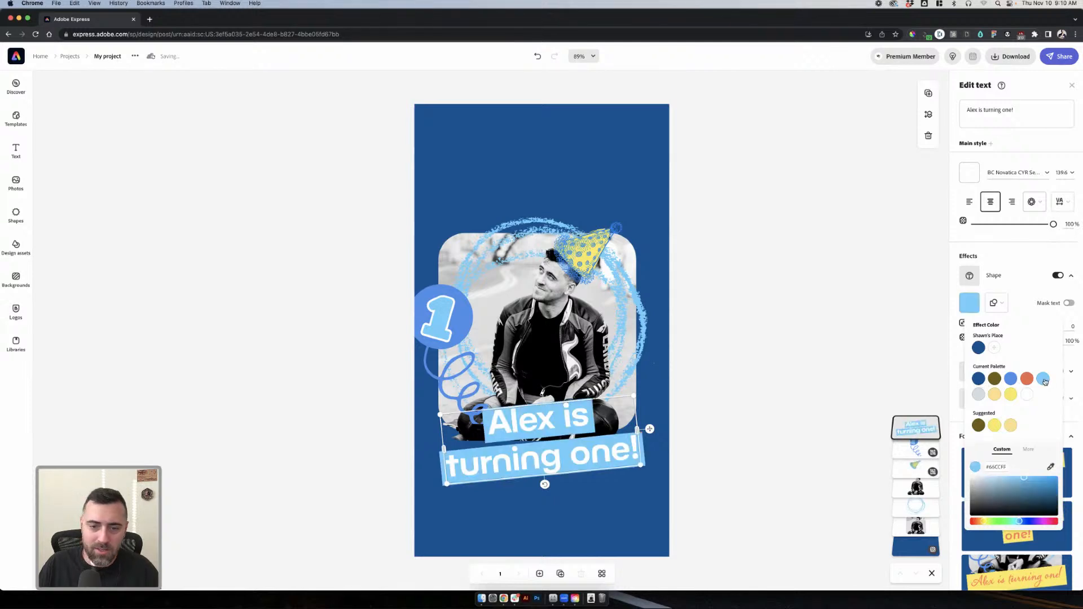
pyautogui.click(827, 323)
pyautogui.click(779, 345)
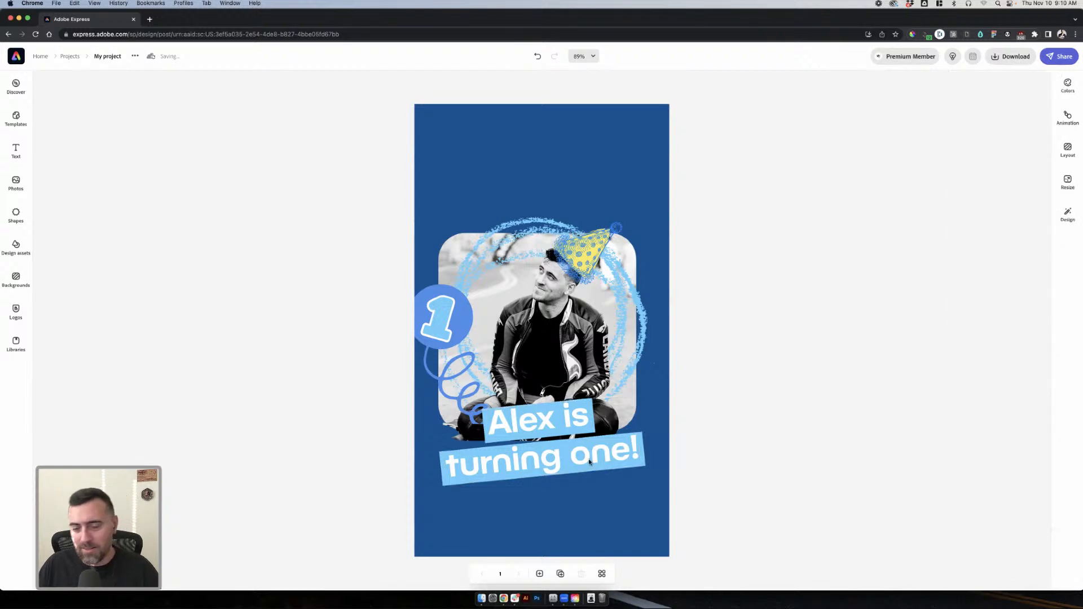
# - Resize the headline to font size 122.6 and tighten its line spacing to 11
pyautogui.click(563, 462)
pyautogui.moveTo(562, 461); pyautogui.dragTo(562, 469)
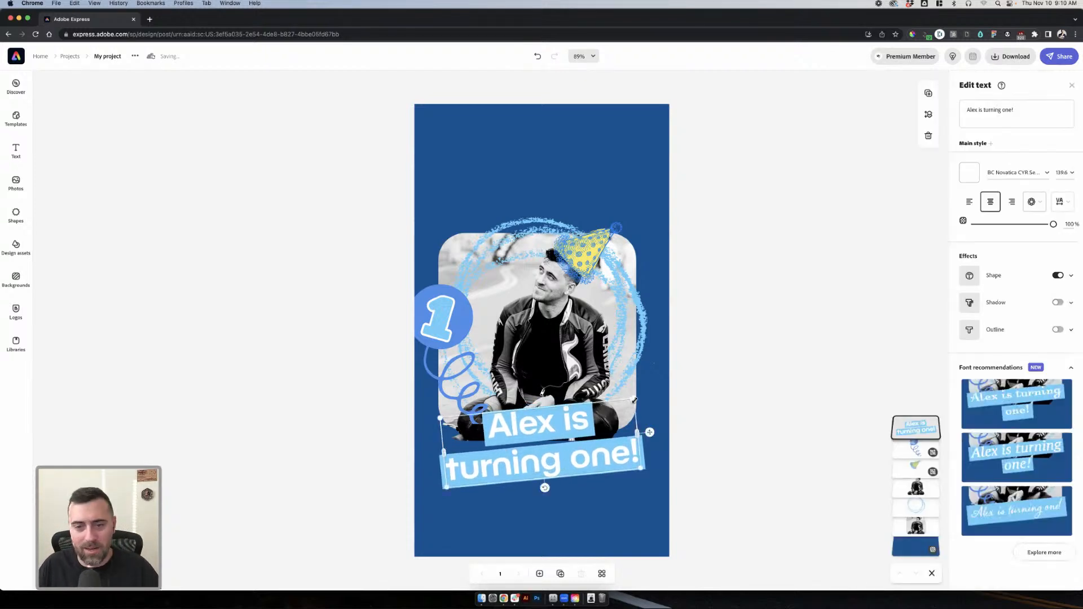
pyautogui.moveTo(634, 402)
pyautogui.mouseDown()
pyautogui.moveTo(647, 391)
pyautogui.moveTo(576, 395)
pyautogui.moveTo(649, 395)
pyautogui.mouseUp()
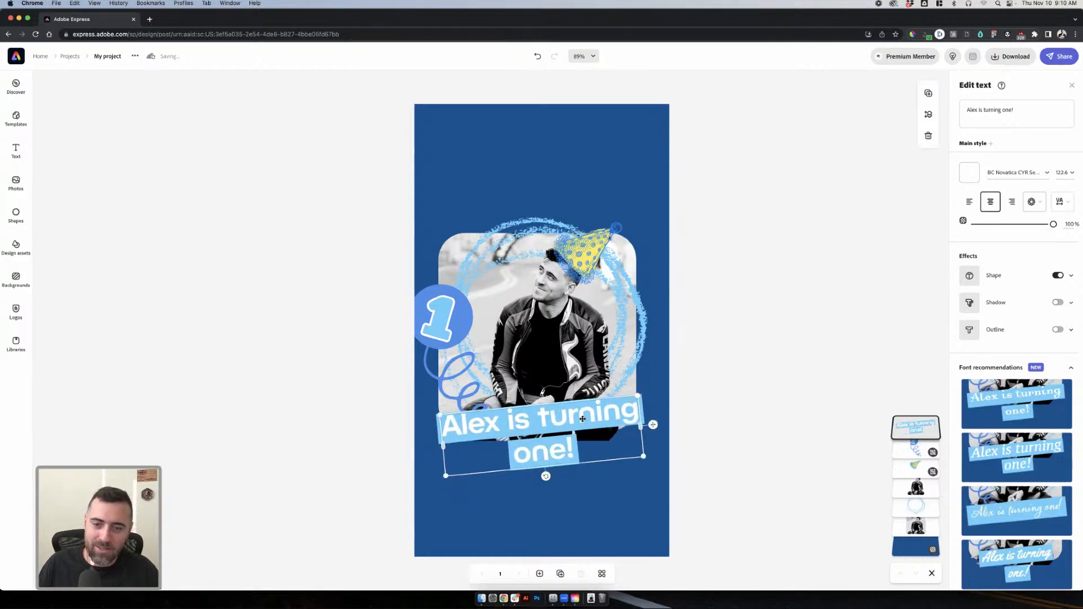
pyautogui.click(1061, 202)
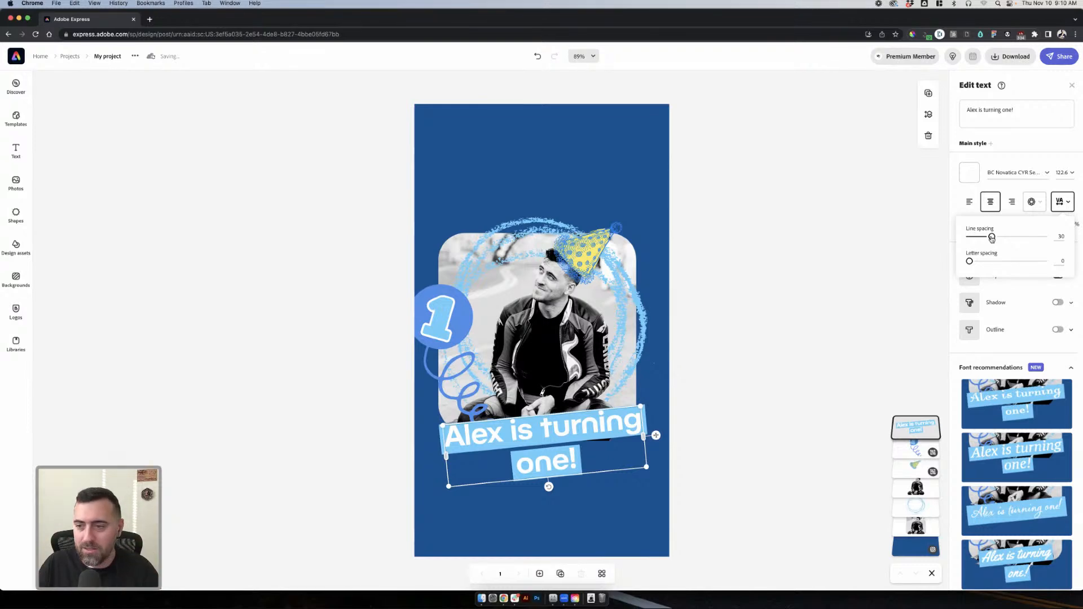
pyautogui.moveTo(992, 238); pyautogui.dragTo(978, 237)
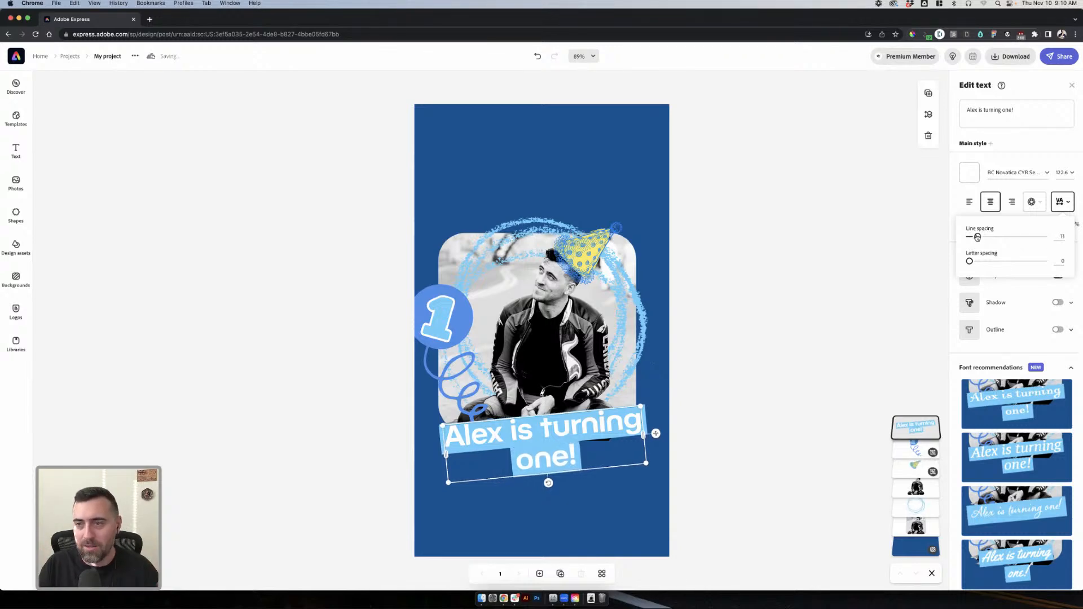
pyautogui.click(1026, 113)
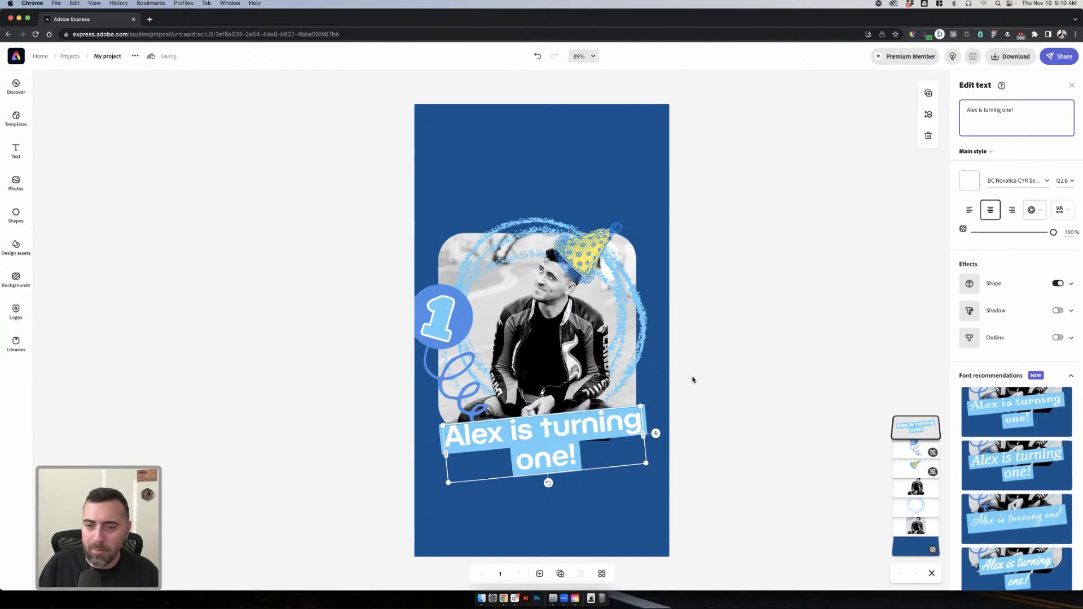
# - Narrow the headline's text box so "turning one!" wraps onto the second line, and adjust its position over the photo's lower edge
pyautogui.moveTo(643, 432); pyautogui.dragTo(616, 436)
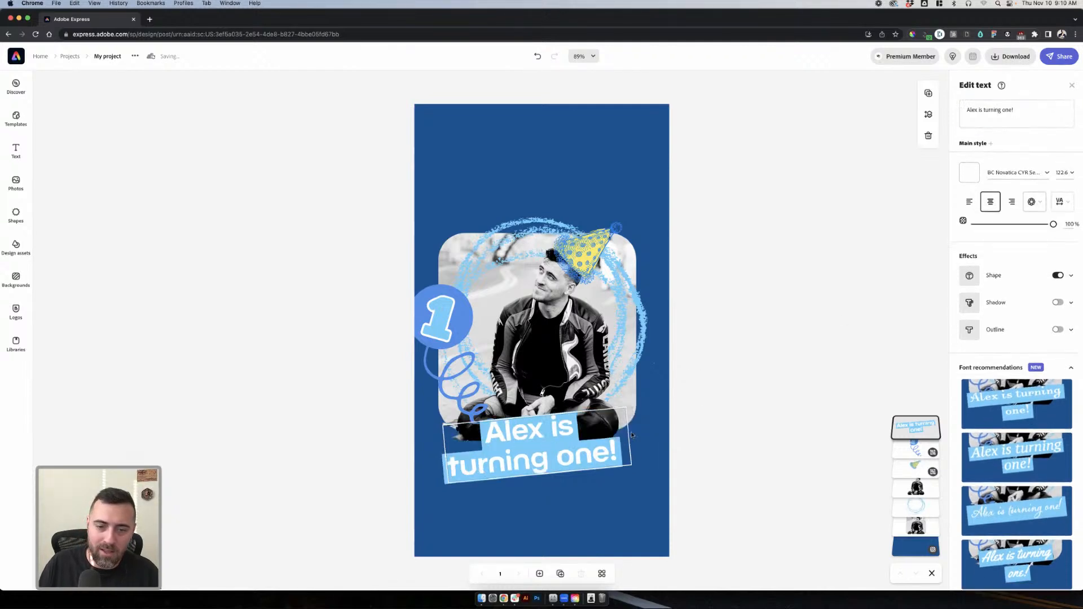
pyautogui.click(814, 357)
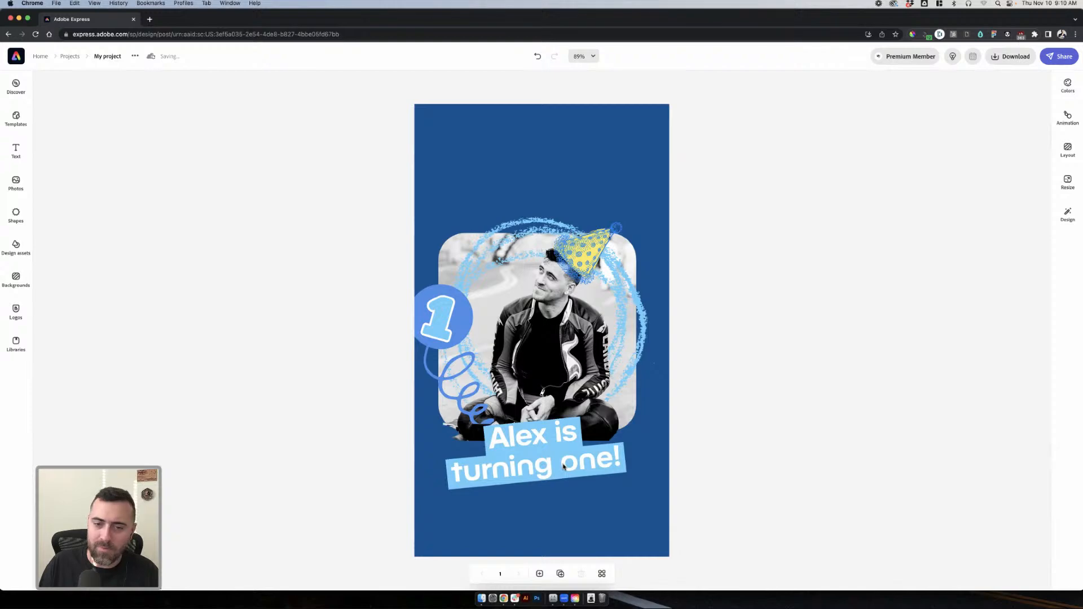
pyautogui.click(602, 426)
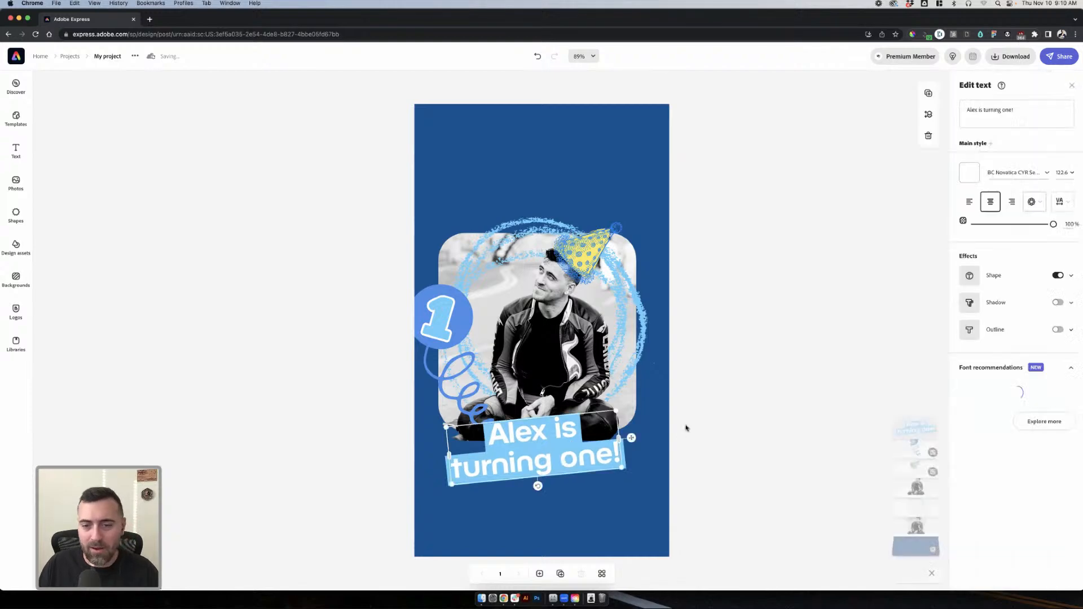
# - Crop the bottom of the man's cutout so it lines up with the bottom edge of the rounded photo
pyautogui.scroll(10, 680, 423)
pyautogui.scroll(2, 677, 420)
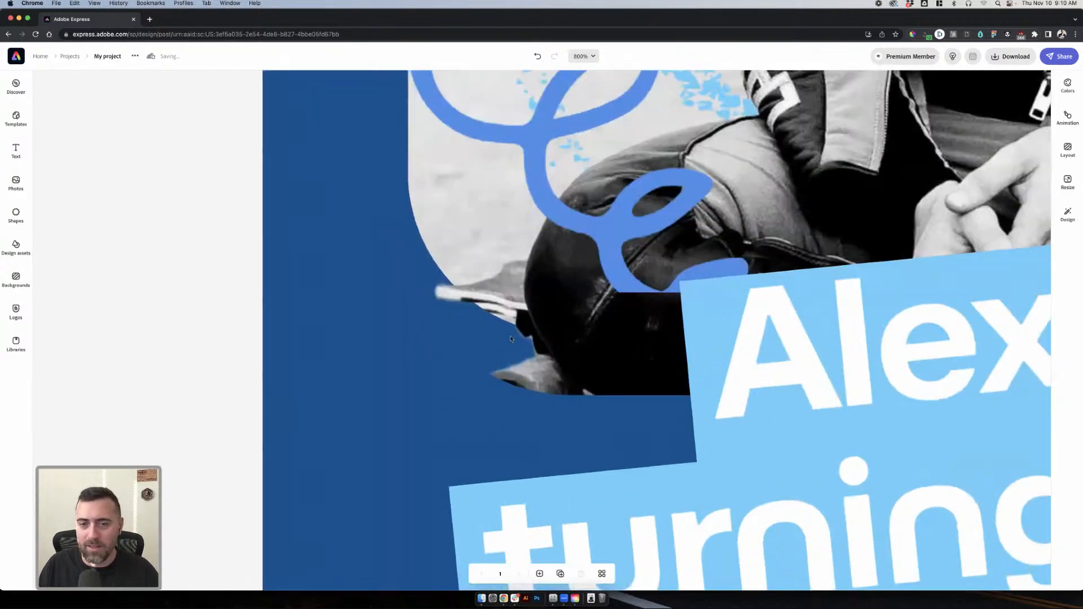
pyautogui.scroll(-5, 678, 420)
pyautogui.scroll(-5, 559, 275)
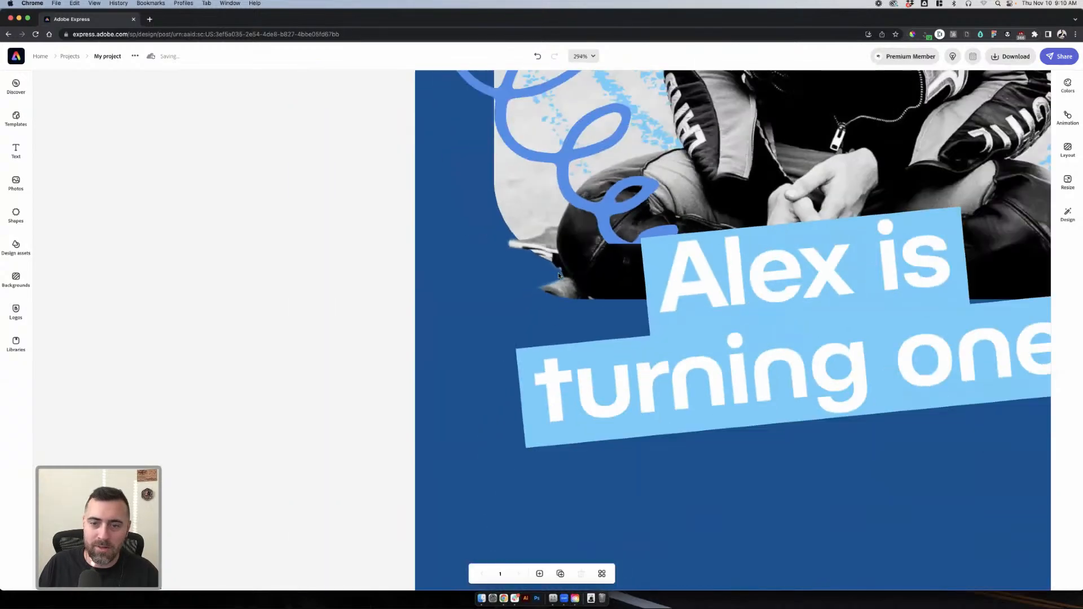
pyautogui.scroll(-5, 559, 275)
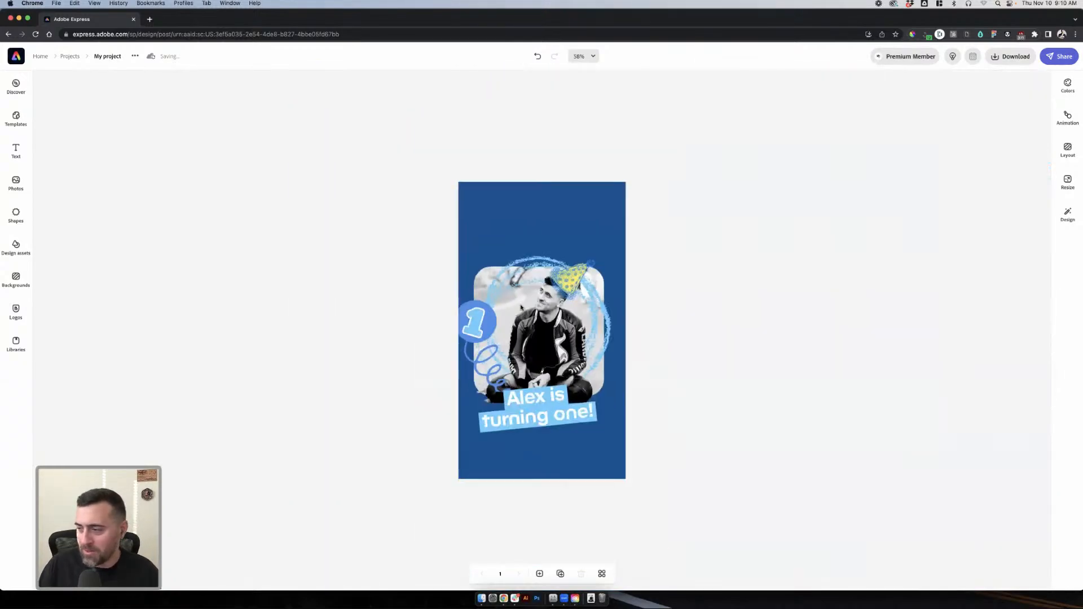
pyautogui.scroll(5, 522, 307)
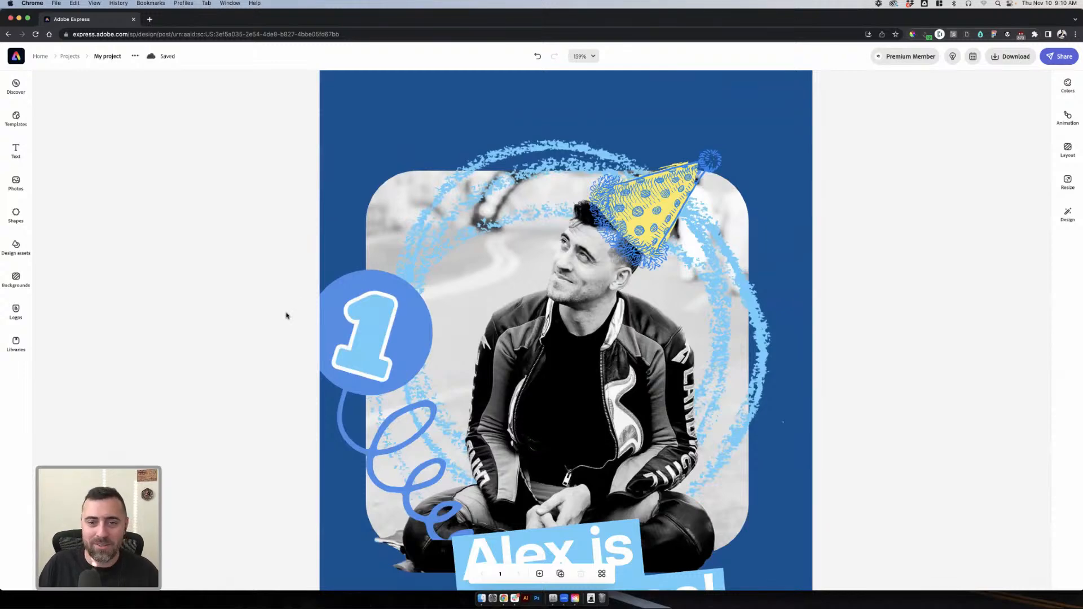
pyautogui.press('super+0')
pyautogui.scroll(3, 538, 299)
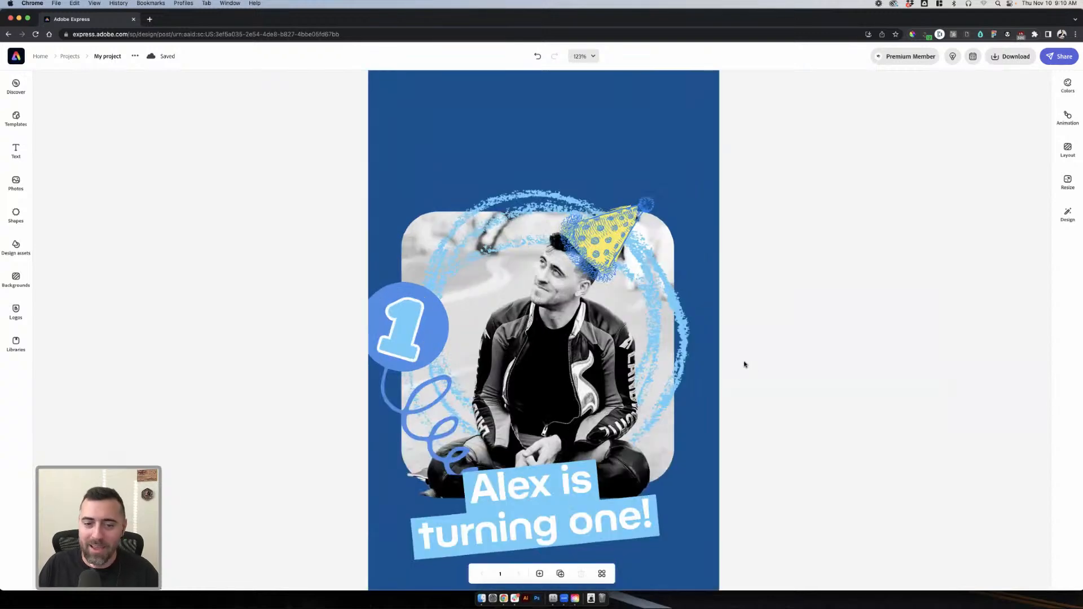
pyautogui.click(641, 445)
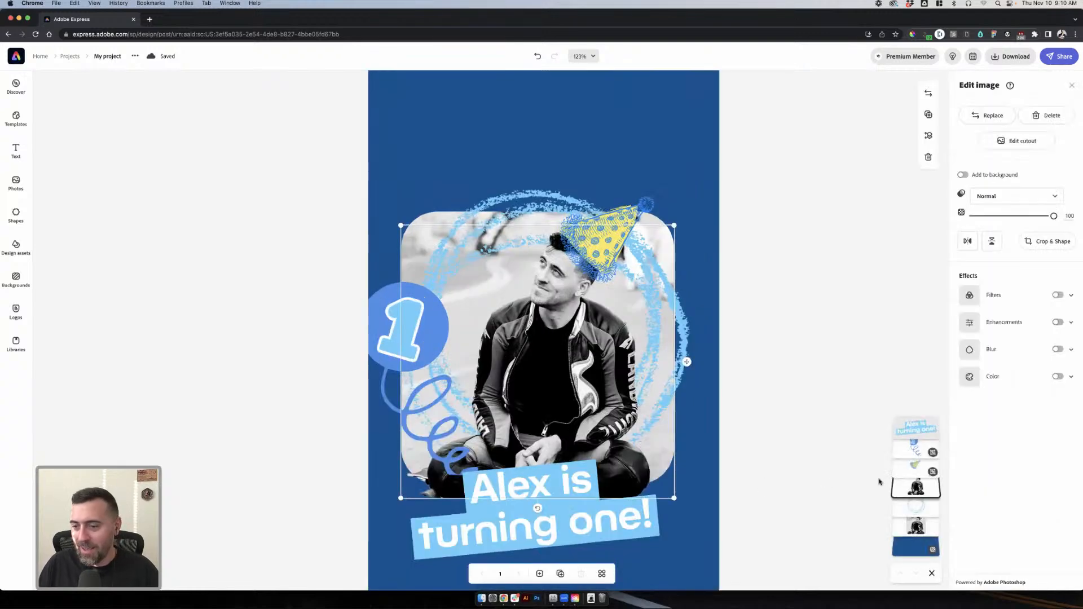
pyautogui.click(1049, 241)
pyautogui.moveTo(544, 501); pyautogui.dragTo(548, 484)
pyautogui.click(793, 446)
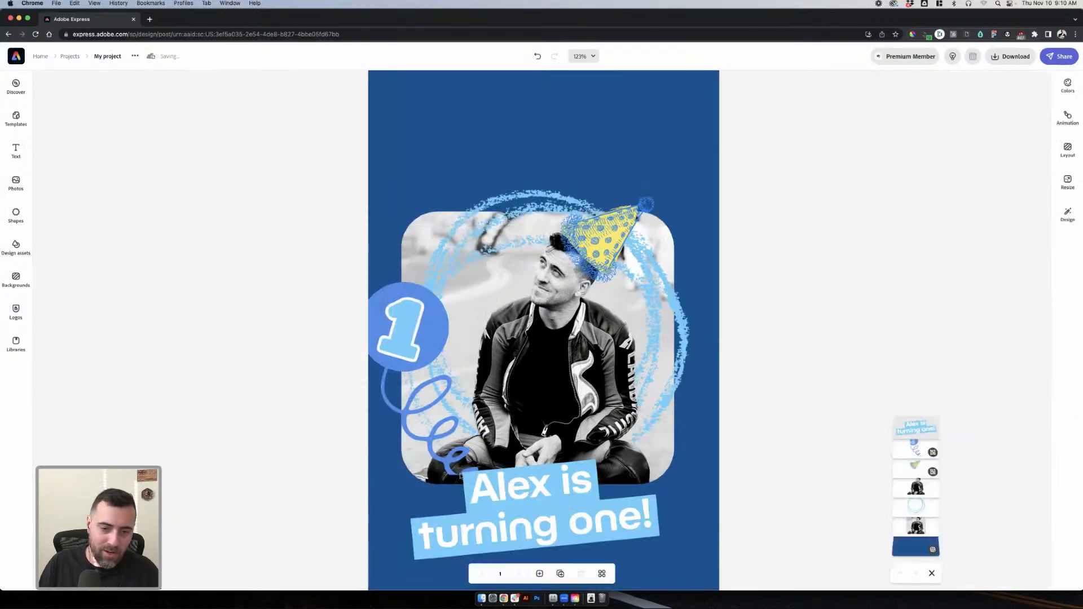
# - Move the number 1 balloon group slightly right and down so its curly string ends behind the headline
pyautogui.click(452, 446)
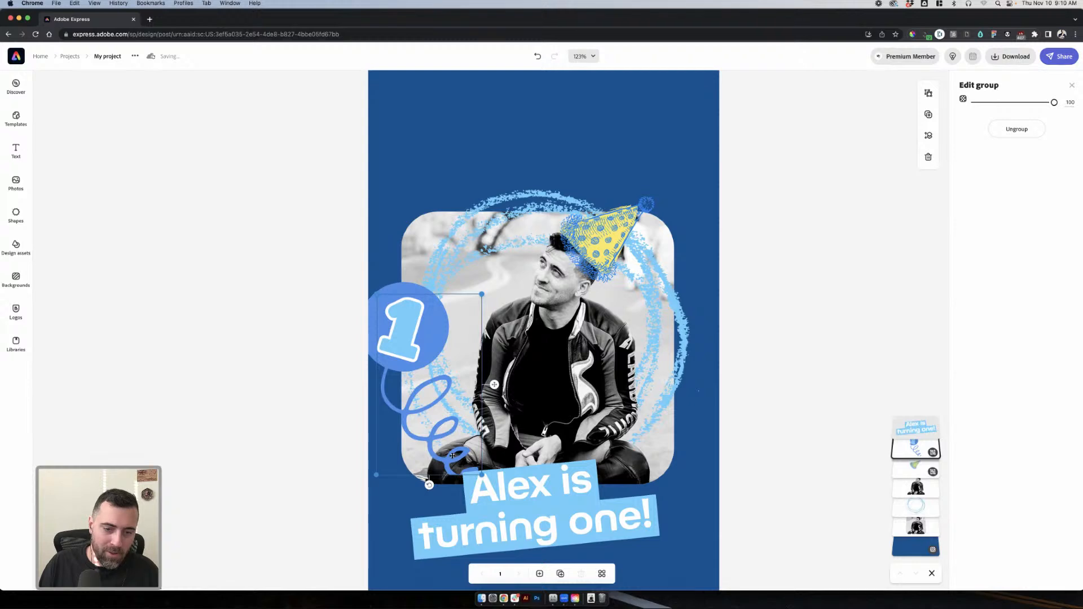
pyautogui.moveTo(453, 455); pyautogui.dragTo(455, 437)
pyautogui.click(459, 463)
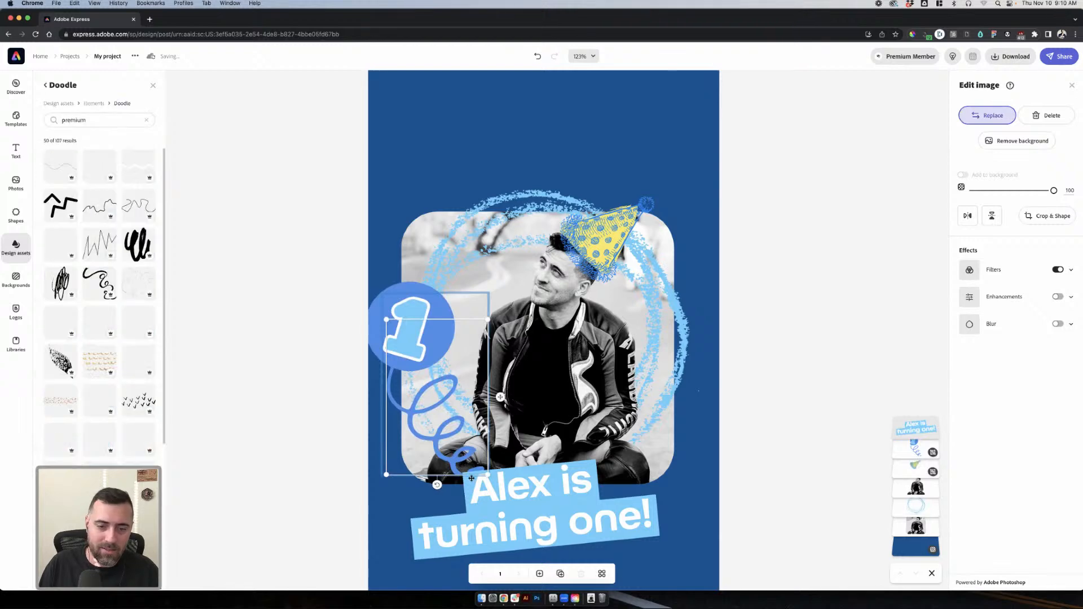
pyautogui.click(773, 446)
pyautogui.click(427, 417)
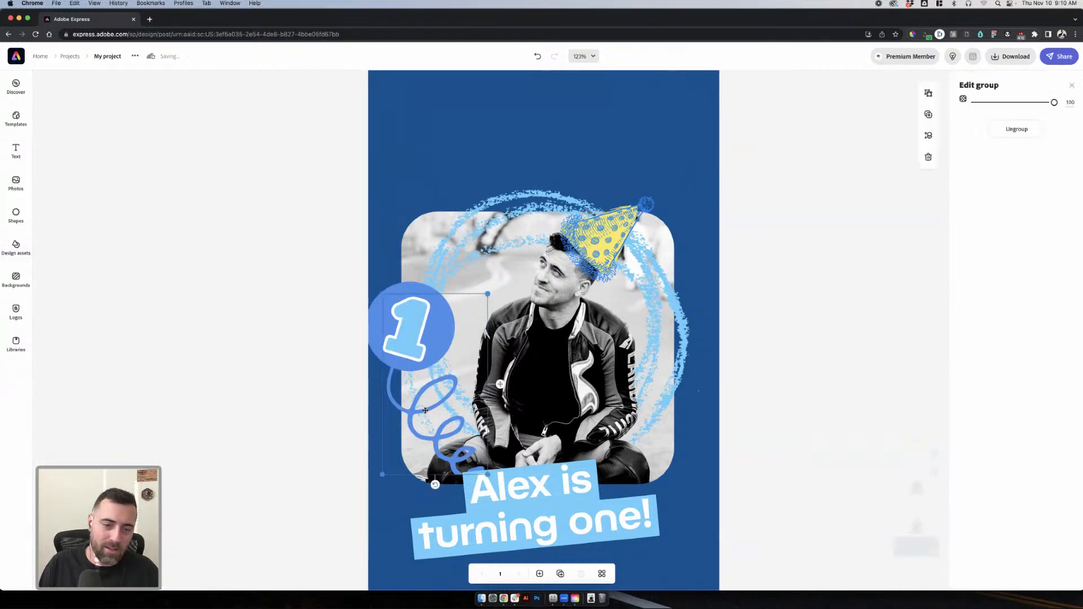
pyautogui.moveTo(426, 411); pyautogui.dragTo(426, 420)
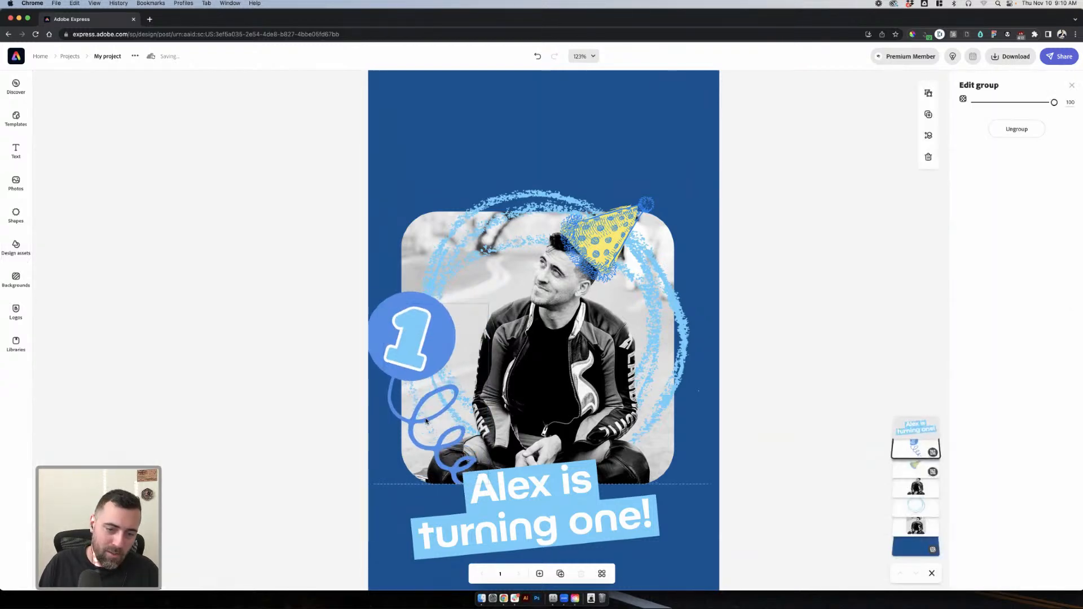
pyautogui.click(840, 416)
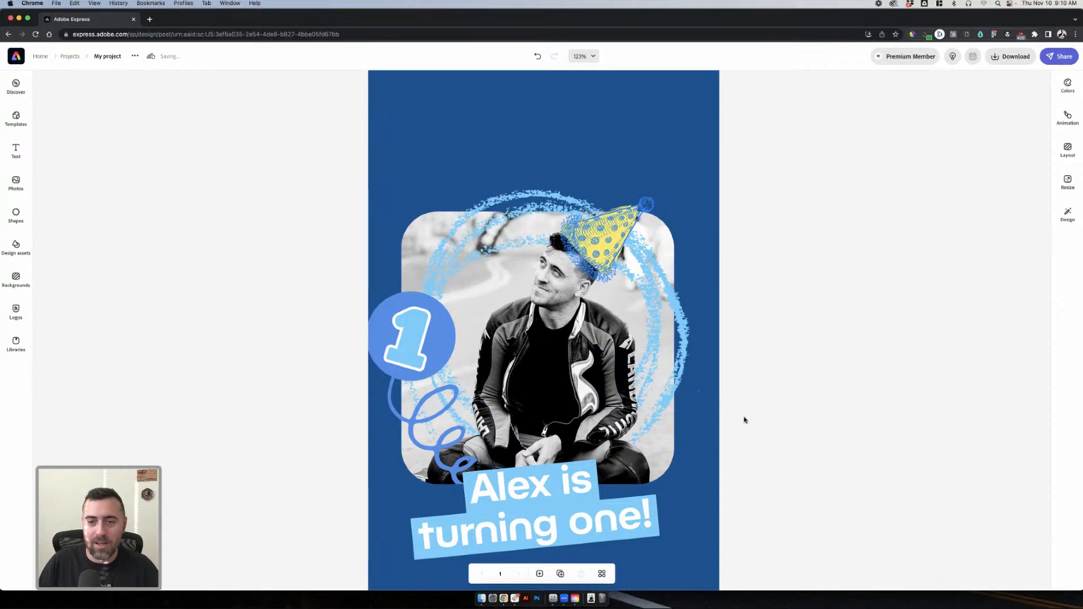
# - Search the text graphics for "swipe up", add the yellow "Swipe up to see" design with eyes, and place it near the story's lower edge
pyautogui.scroll(-2, 743, 416)
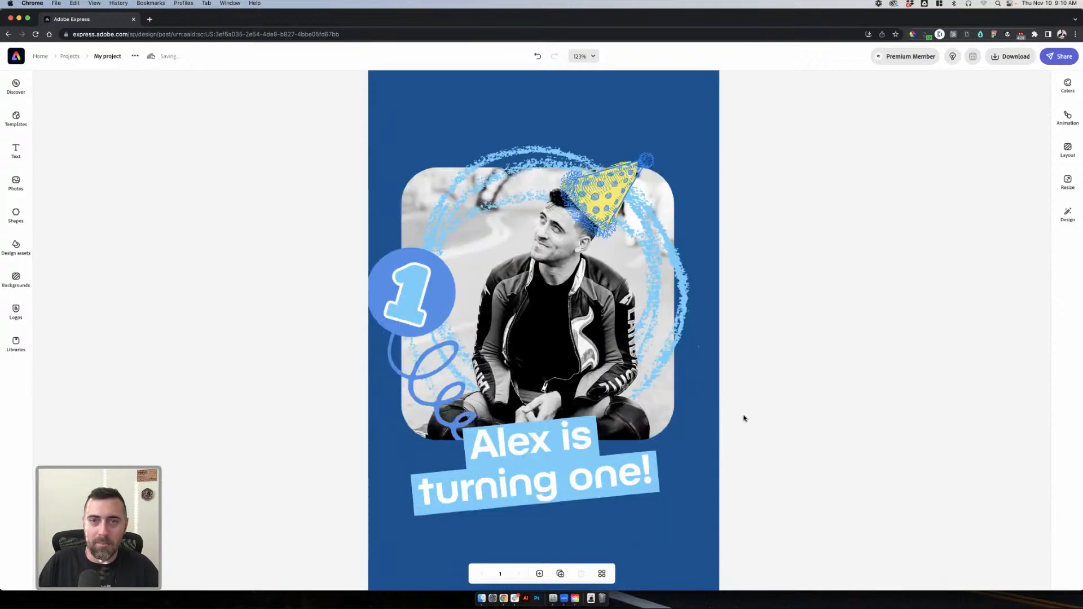
pyautogui.click(592, 56)
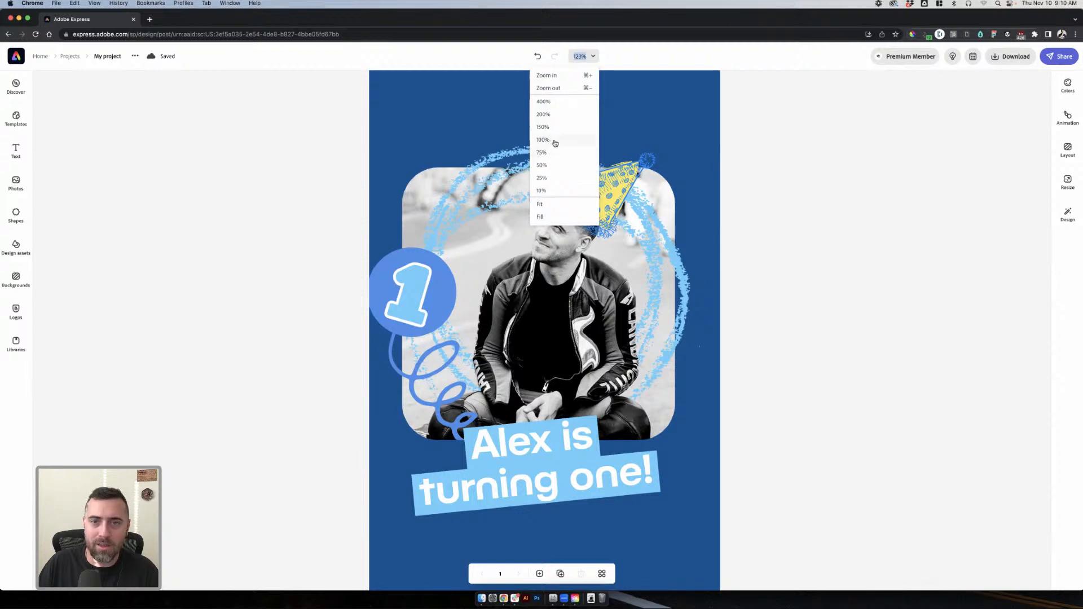
pyautogui.click(542, 140)
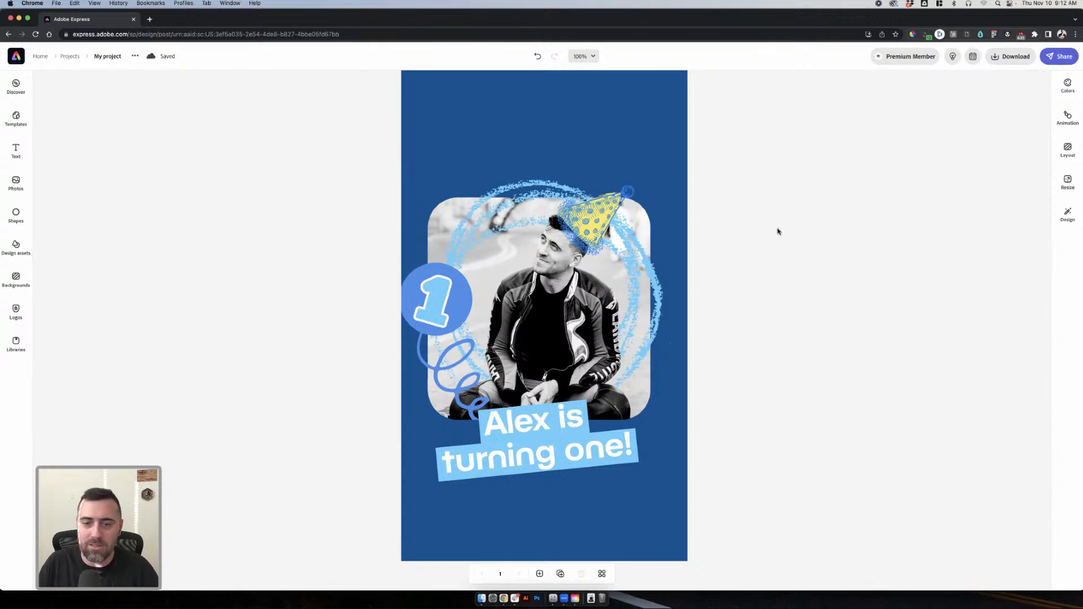
pyautogui.click(20, 149)
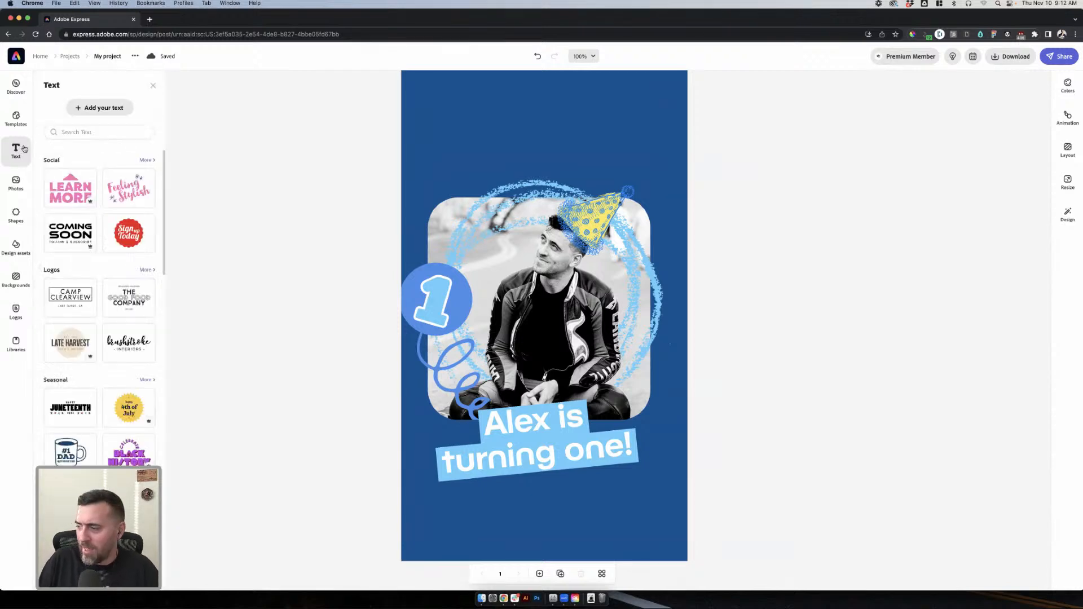
pyautogui.click(66, 135)
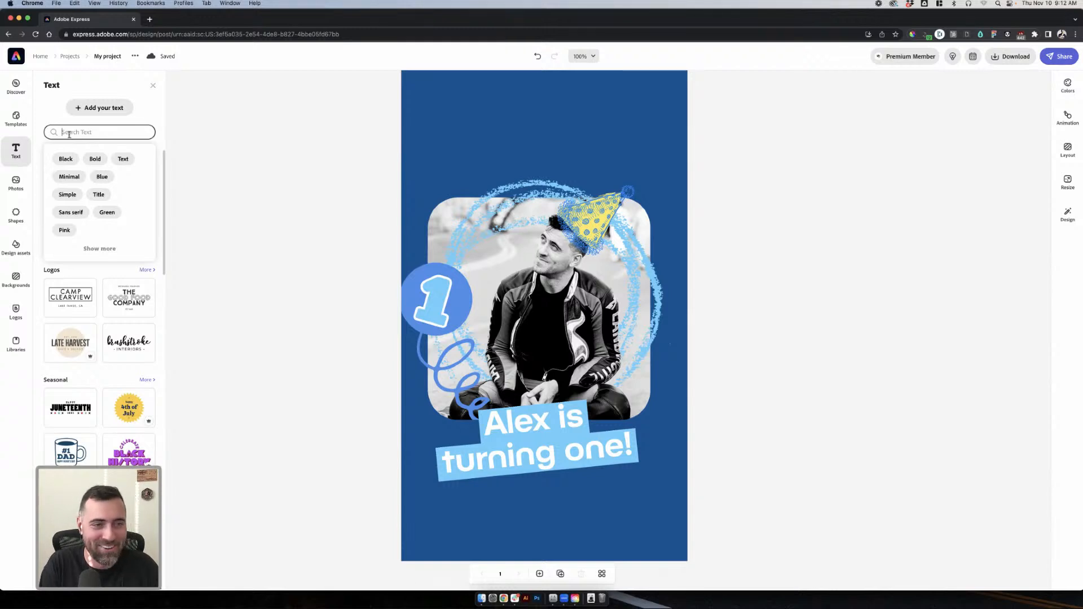
pyautogui.write('swipe up')
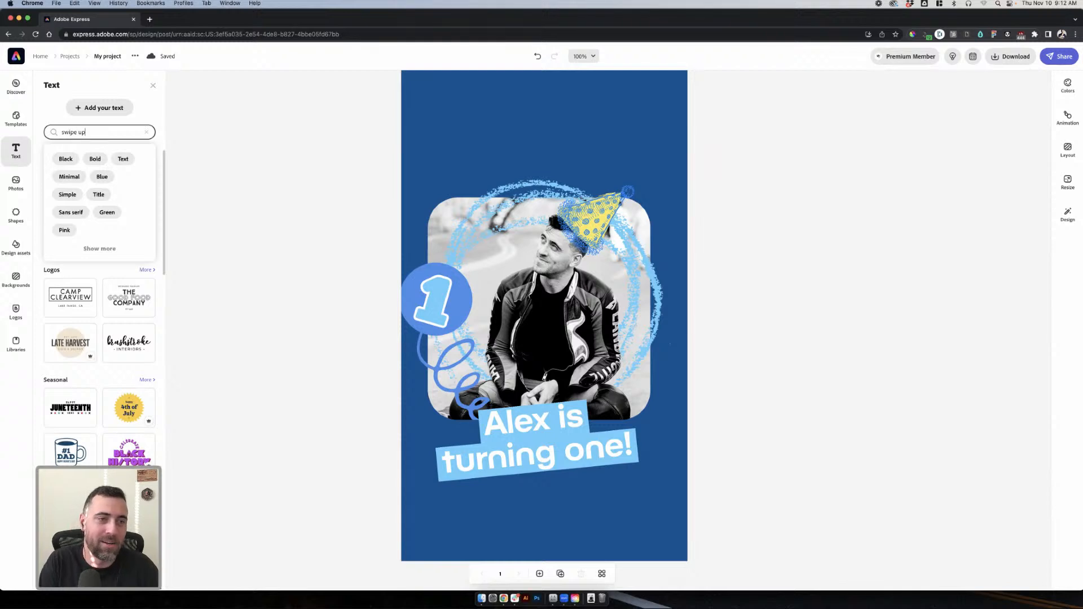
pyautogui.press('Return')
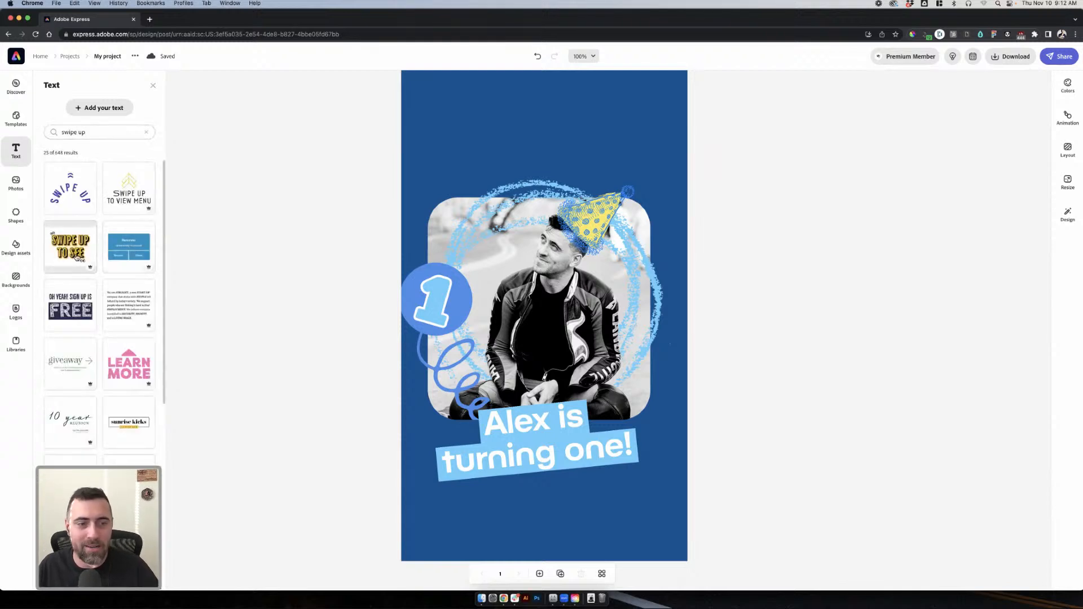
pyautogui.moveTo(68, 257); pyautogui.dragTo(480, 131)
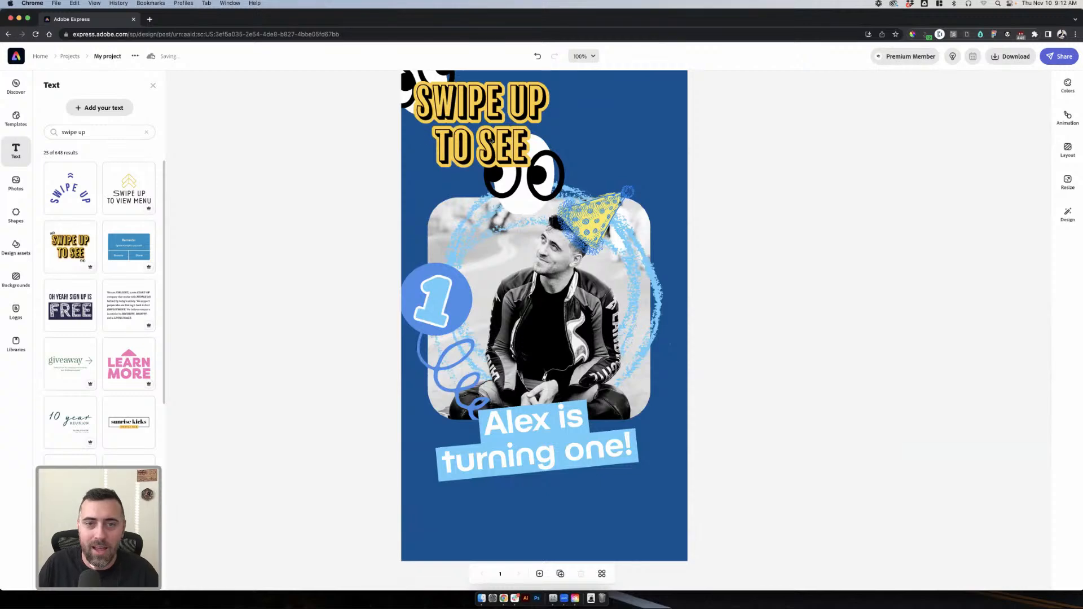
pyautogui.moveTo(491, 139); pyautogui.dragTo(547, 510)
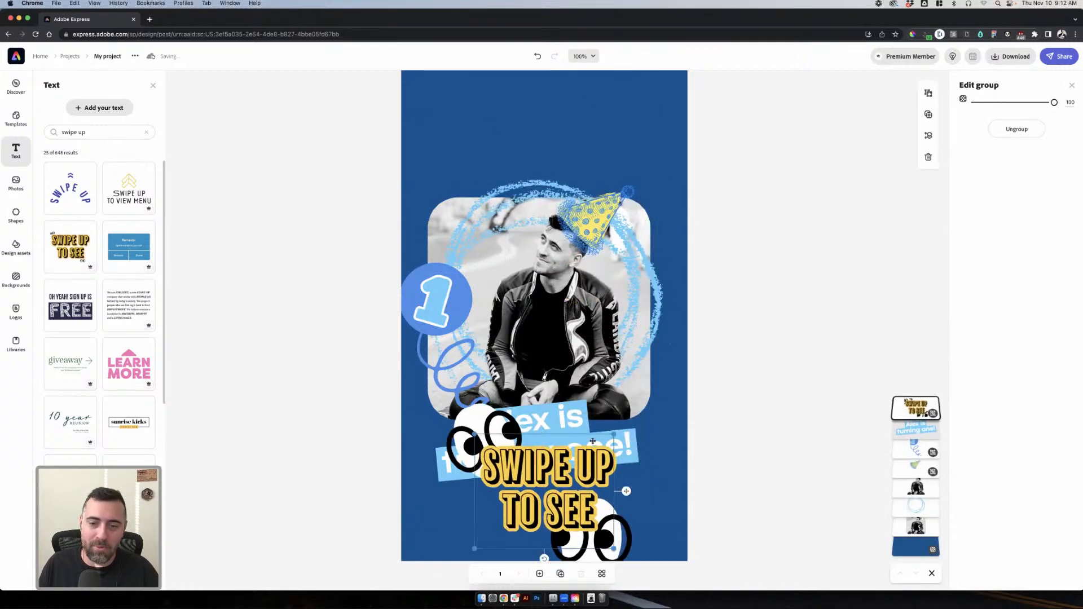
# - Move the headline into the empty space above the photo and rotate it so it sits level
pyautogui.click(571, 420)
pyautogui.moveTo(572, 421); pyautogui.dragTo(572, 132)
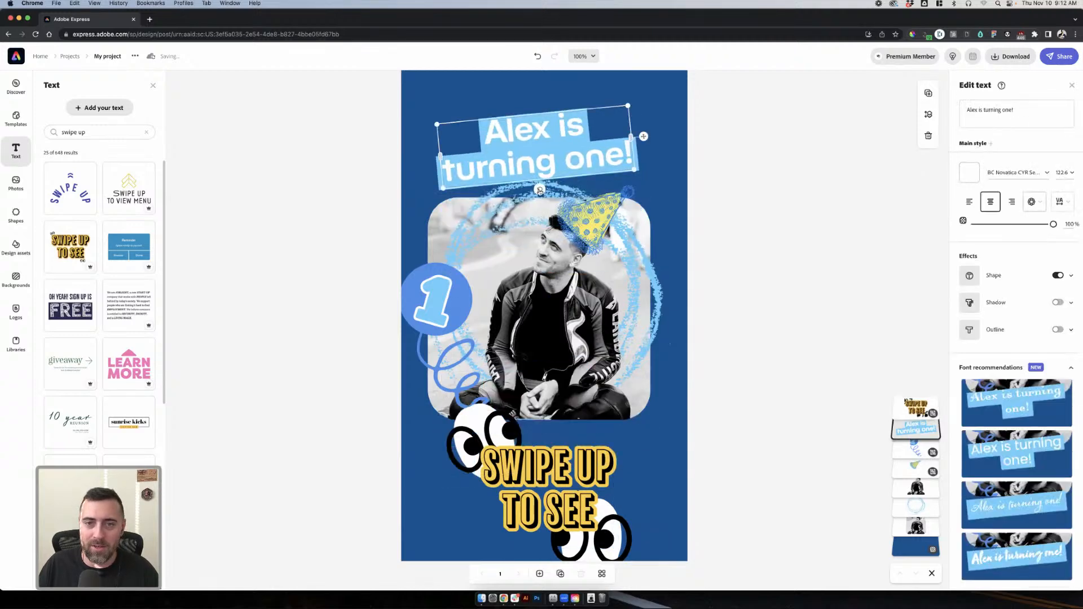
pyautogui.moveTo(541, 187); pyautogui.dragTo(553, 151)
pyautogui.click(769, 164)
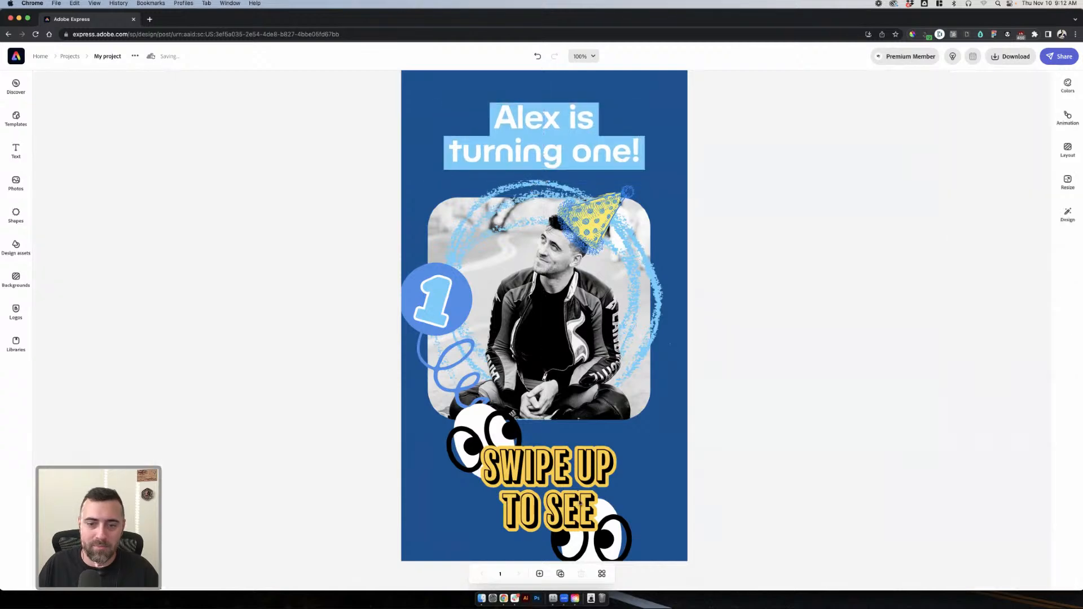
# - Scale down the "Swipe up to see" graphic to fit below the photo and ungroup it
pyautogui.click(572, 501)
pyautogui.moveTo(611, 431); pyautogui.dragTo(542, 488)
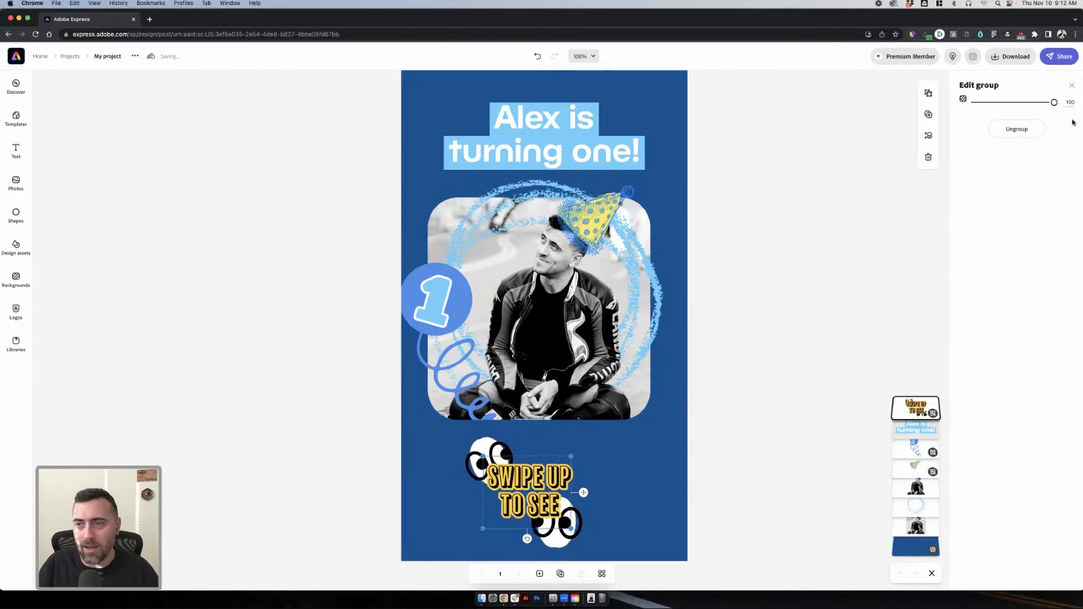
pyautogui.click(1017, 129)
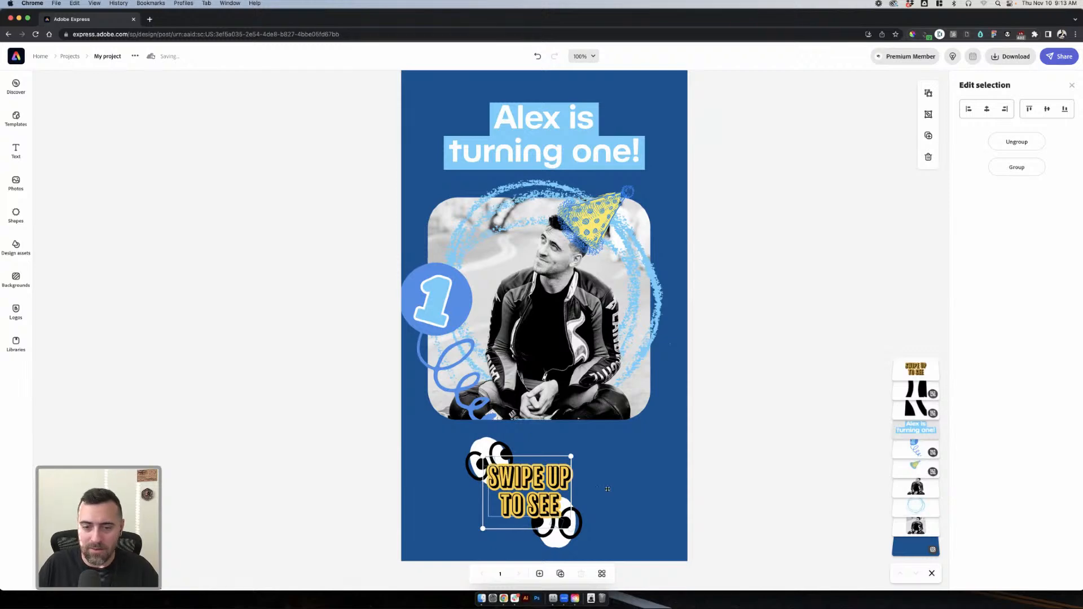
pyautogui.moveTo(608, 489)
pyautogui.mouseDown()
pyautogui.moveTo(643, 483)
pyautogui.moveTo(617, 484)
pyautogui.mouseUp()
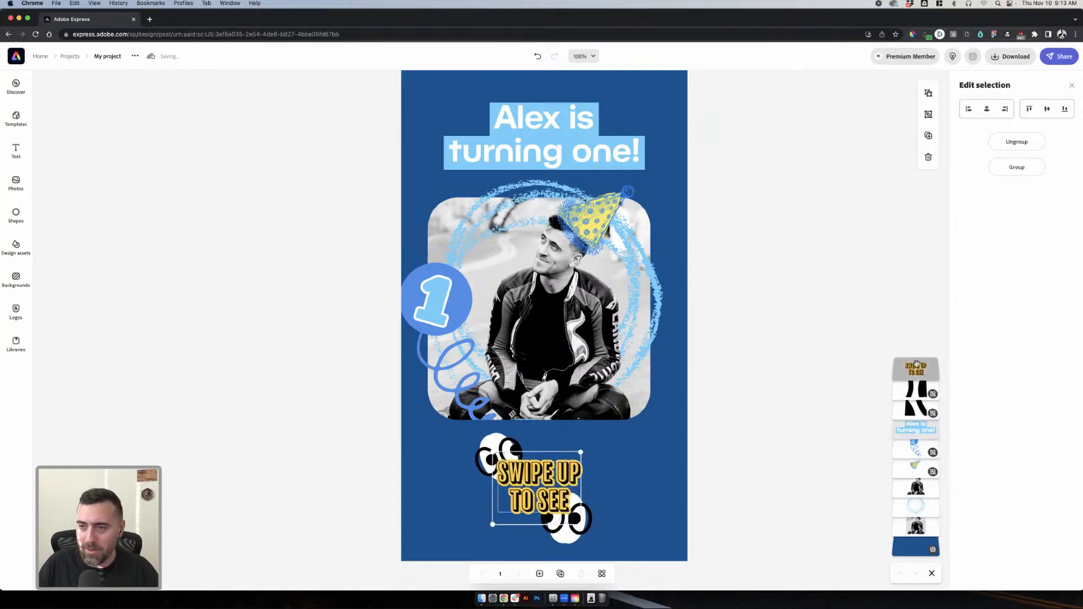
# - Widen the "Swipe up to see" text so it fits on one line and set its text color to the dark blue brand color
pyautogui.click(917, 366)
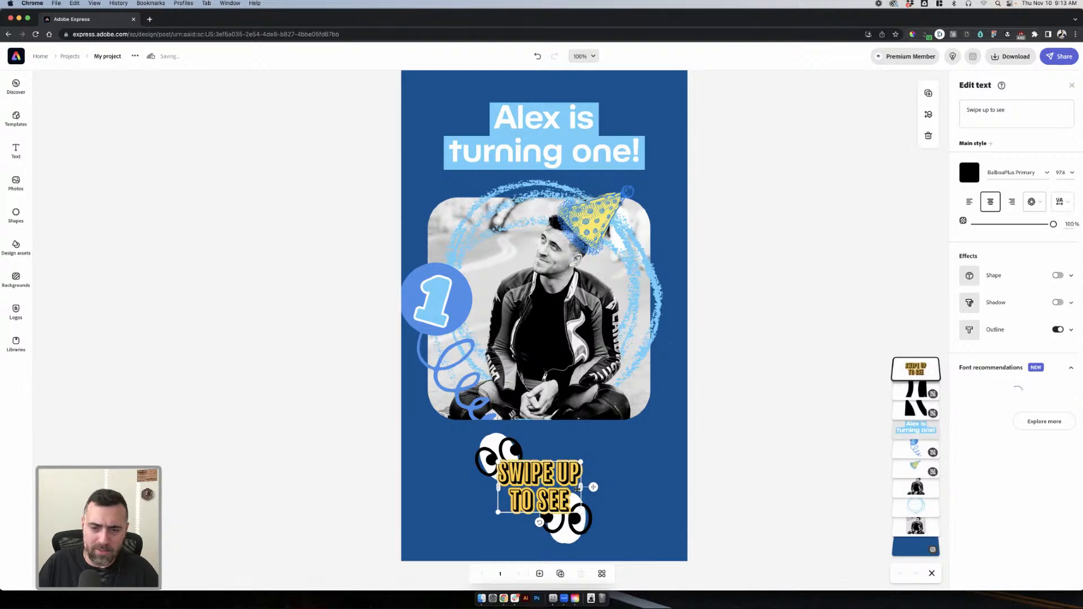
pyautogui.moveTo(594, 487); pyautogui.dragTo(647, 479)
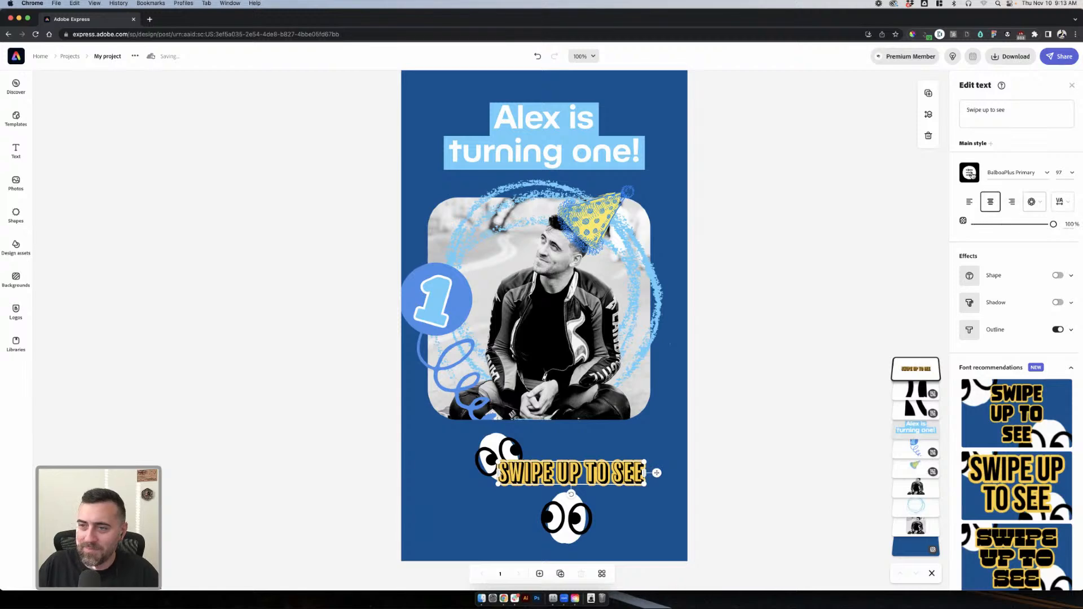
pyautogui.click(970, 172)
pyautogui.click(980, 219)
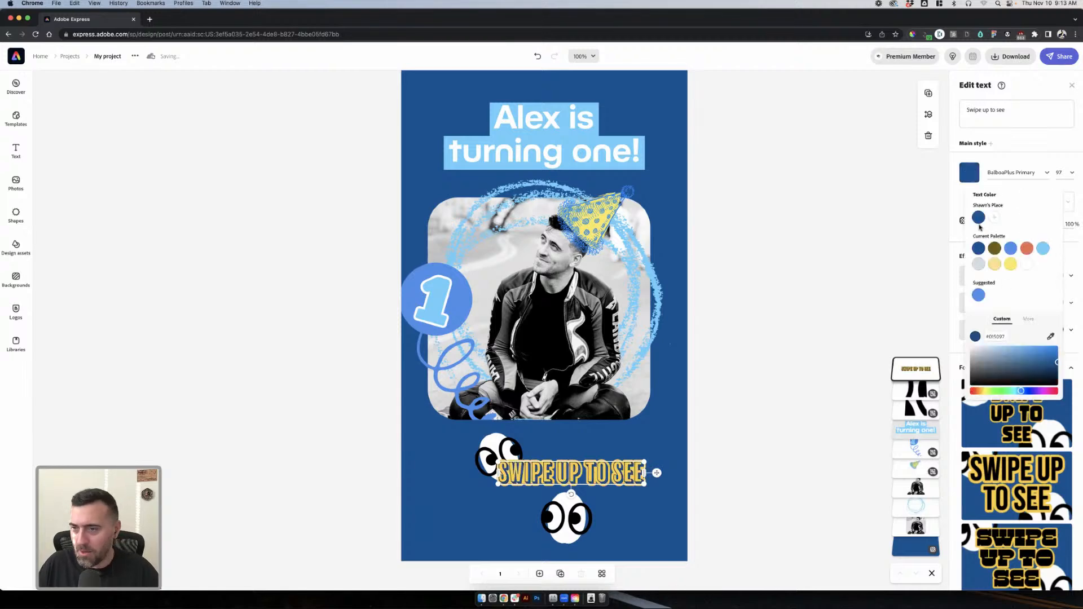
pyautogui.click(1050, 154)
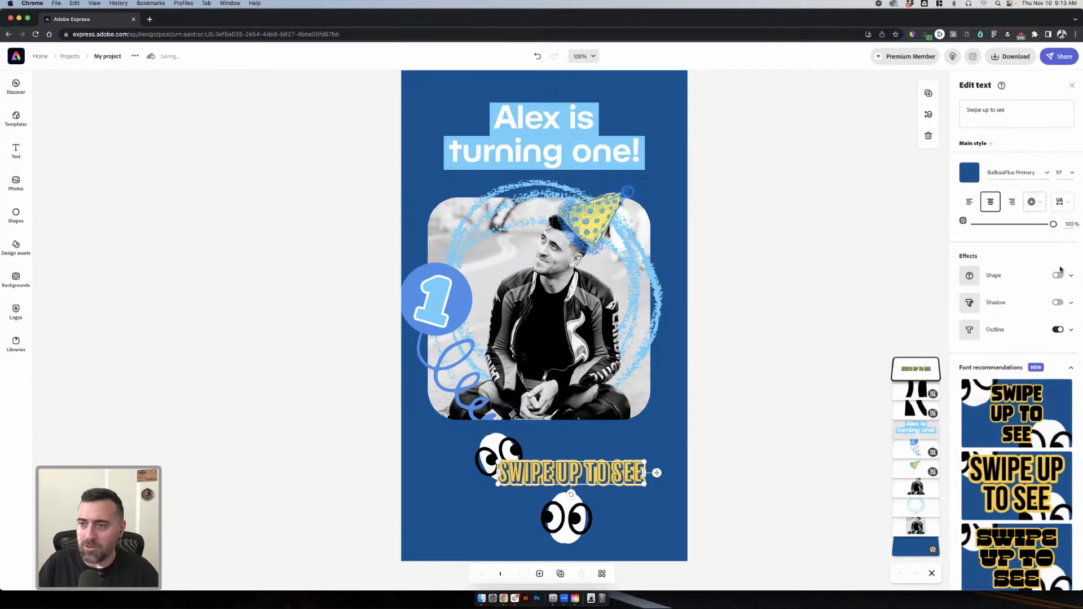
# - Set the "Swipe up to see" outline thickness to 35 and try white and light blue #66CCFF as its outline color
pyautogui.click(1071, 329)
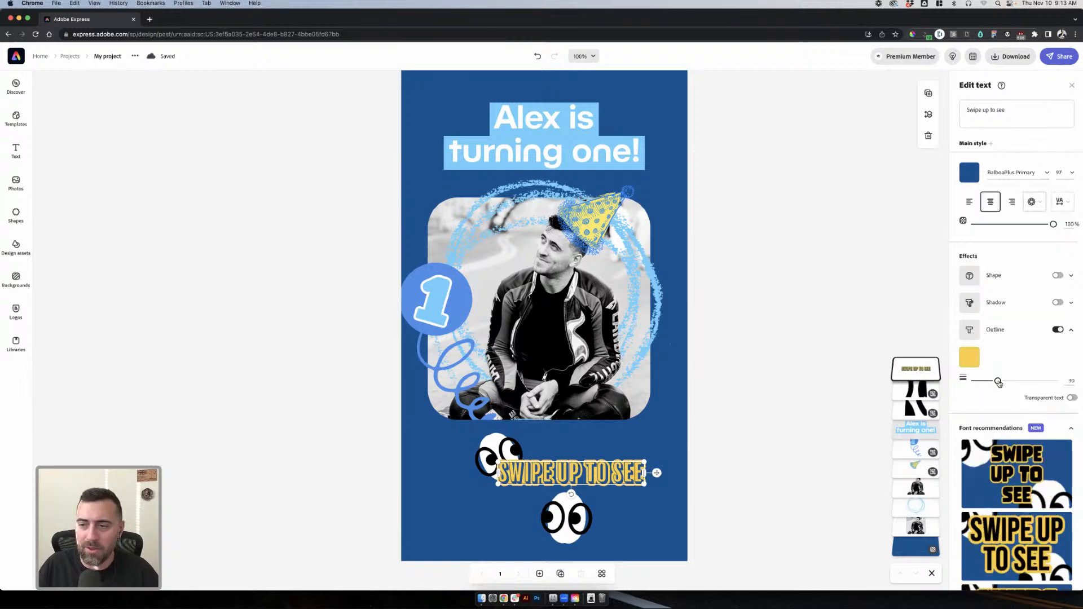
pyautogui.moveTo(998, 381)
pyautogui.mouseDown()
pyautogui.moveTo(1044, 381)
pyautogui.moveTo(953, 387)
pyautogui.moveTo(1001, 383)
pyautogui.mouseUp()
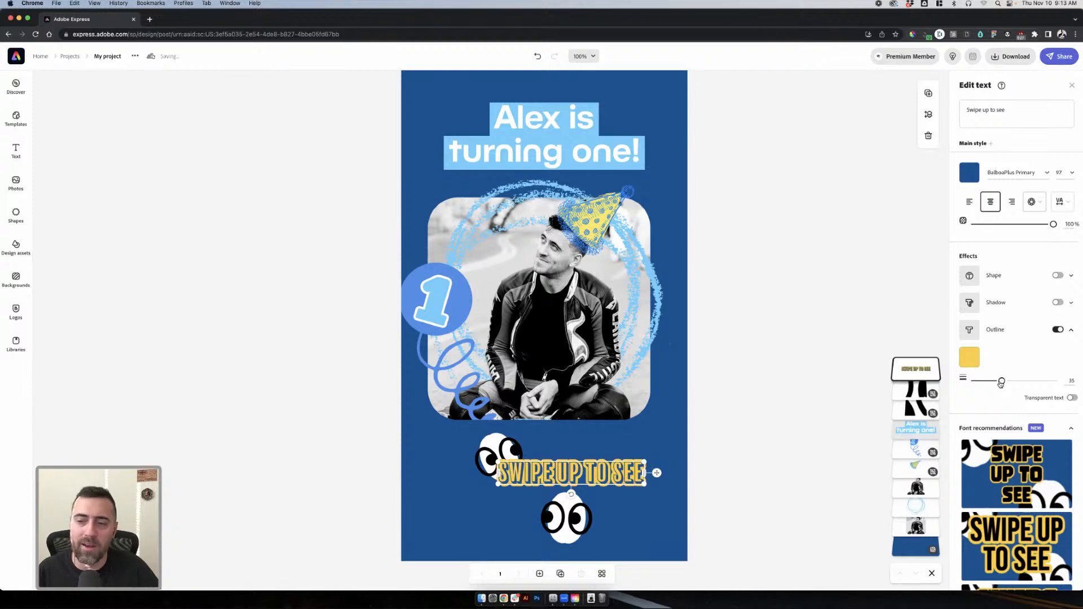
pyautogui.click(969, 357)
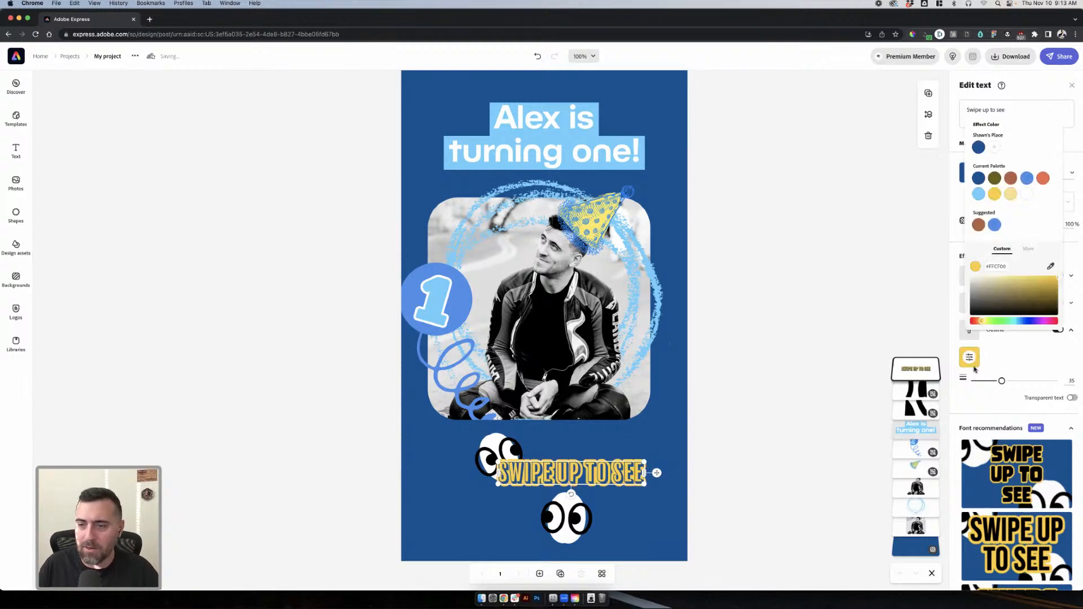
pyautogui.click(971, 277)
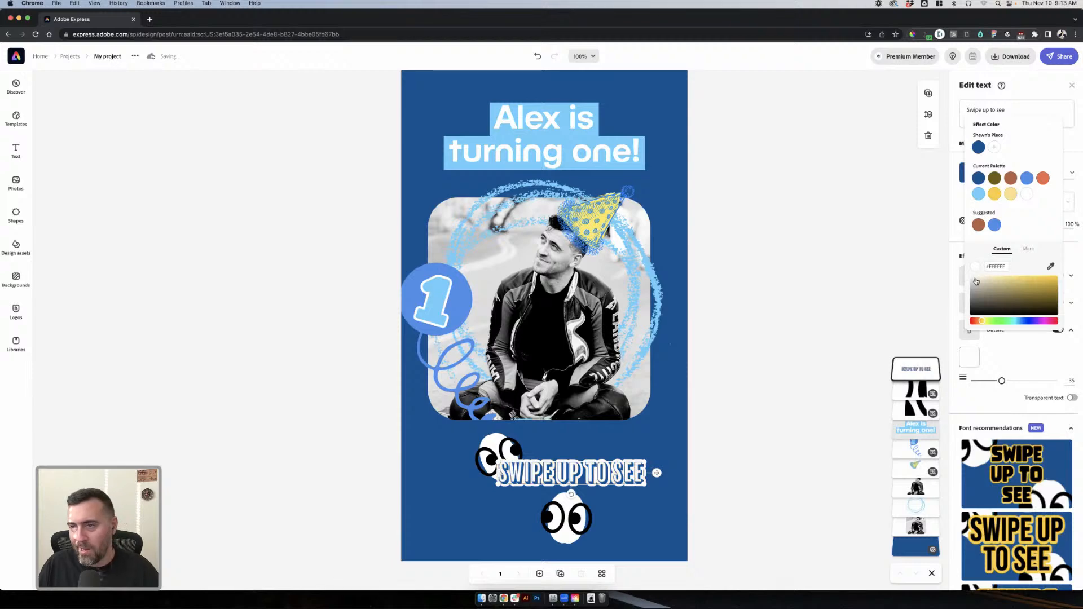
pyautogui.click(979, 194)
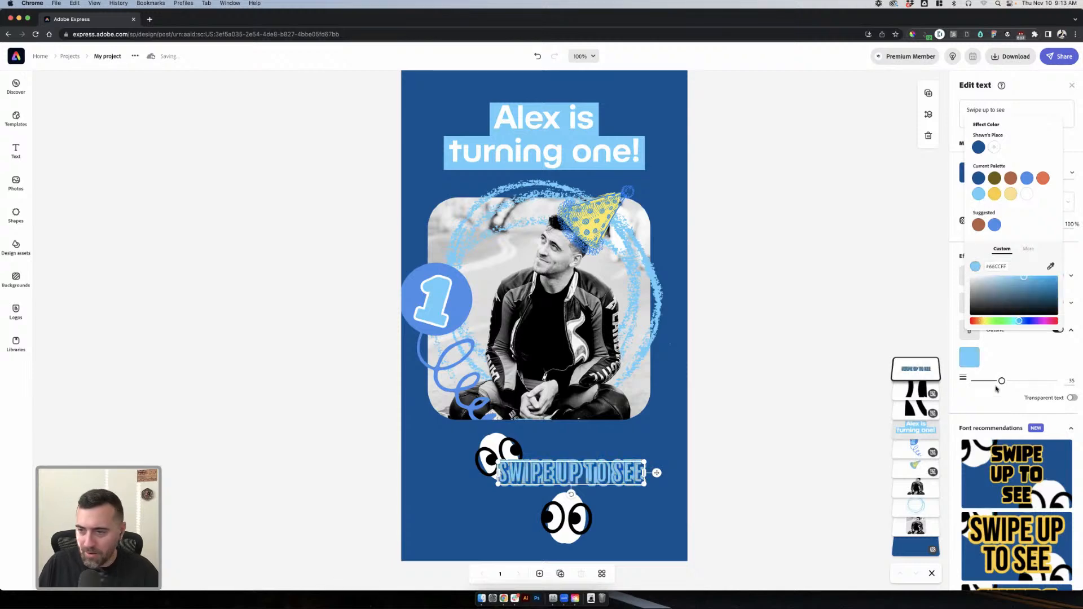
pyautogui.click(997, 417)
# - Try white as the "Swipe up to see" text color, and return it to the dark blue brand color
pyautogui.click(969, 175)
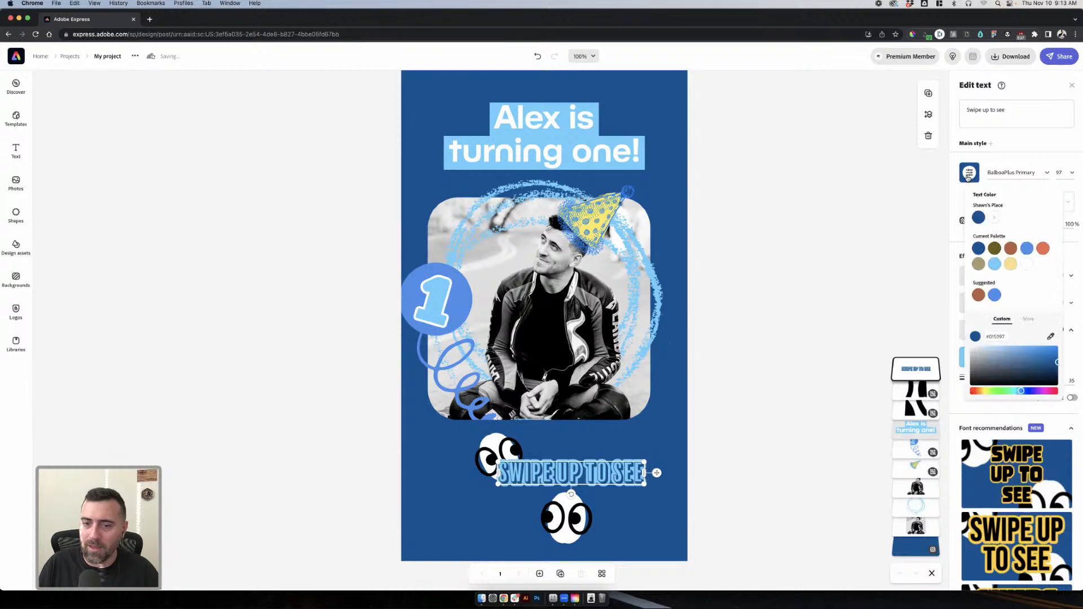
pyautogui.click(1018, 154)
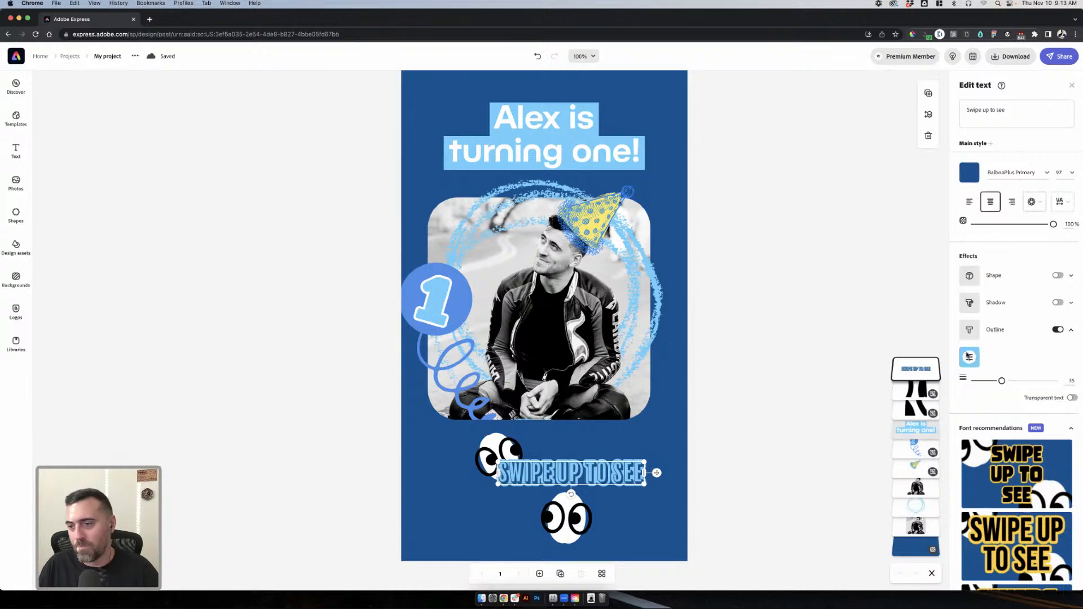
pyautogui.click(970, 169)
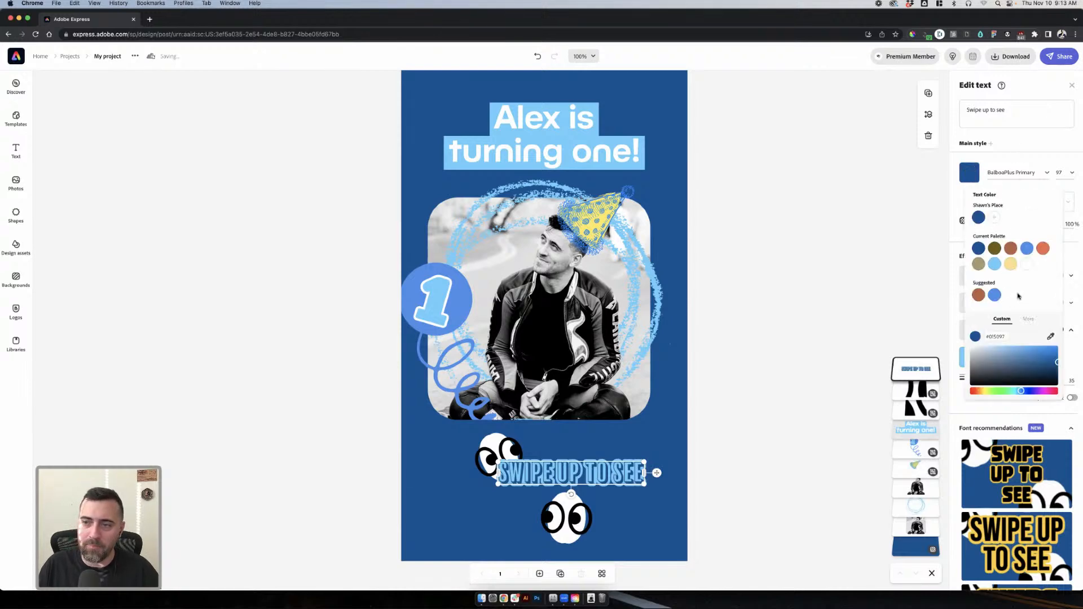
pyautogui.click(1026, 265)
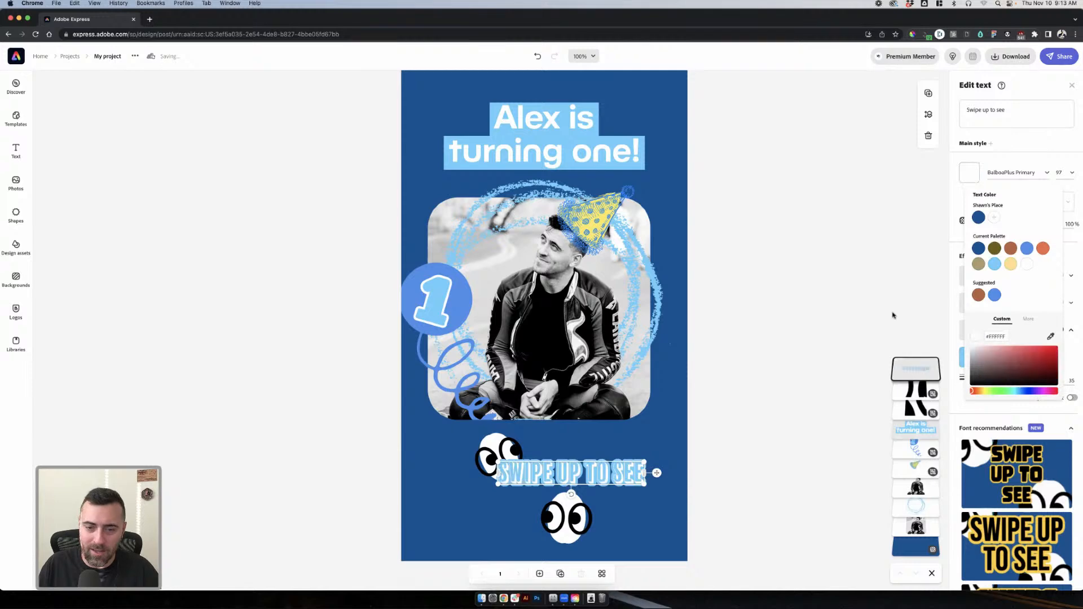
pyautogui.click(983, 218)
pyautogui.click(1014, 147)
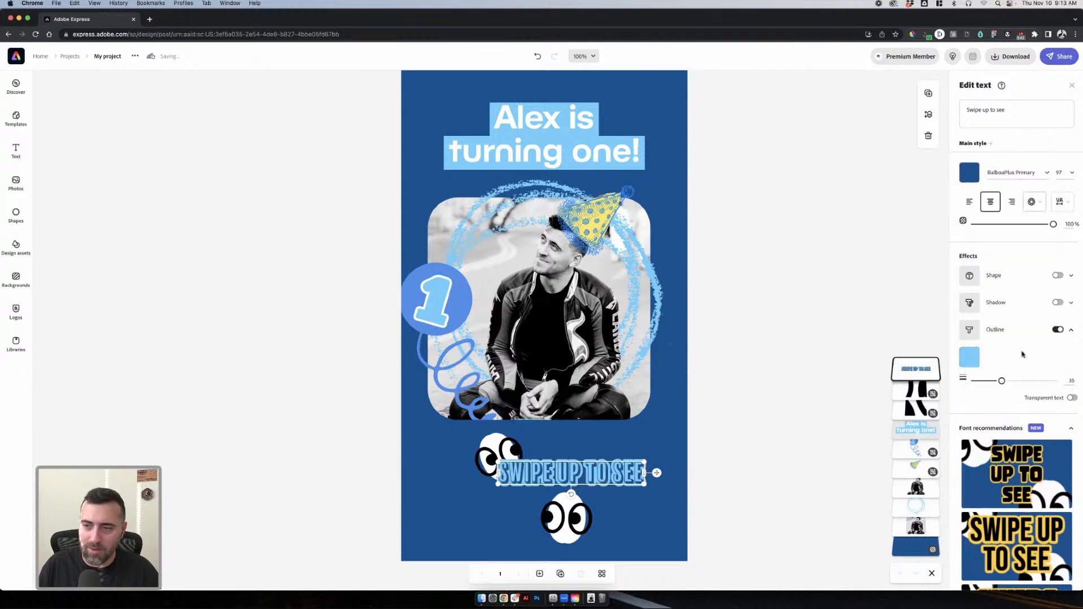
# - Change the outline color of the "Swipe up to see" text to white
pyautogui.click(969, 362)
pyautogui.moveTo(983, 287); pyautogui.dragTo(961, 275)
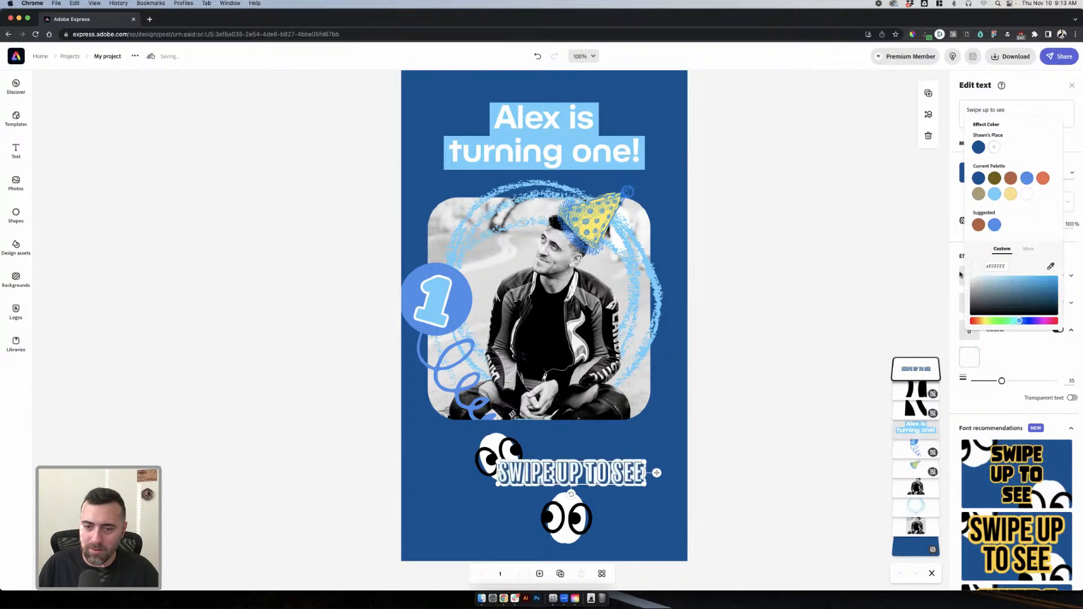
pyautogui.click(846, 297)
# - Enlarge the "Swipe up to see" text slightly and center it below the photo
pyautogui.moveTo(589, 474); pyautogui.dragTo(659, 482)
pyautogui.moveTo(627, 478); pyautogui.dragTo(612, 483)
pyautogui.click(632, 508)
# - Move one pair of eyes to the upper left of the "Swipe up to see" text and the other to its lower right end
pyautogui.click(553, 439)
pyautogui.click(500, 444)
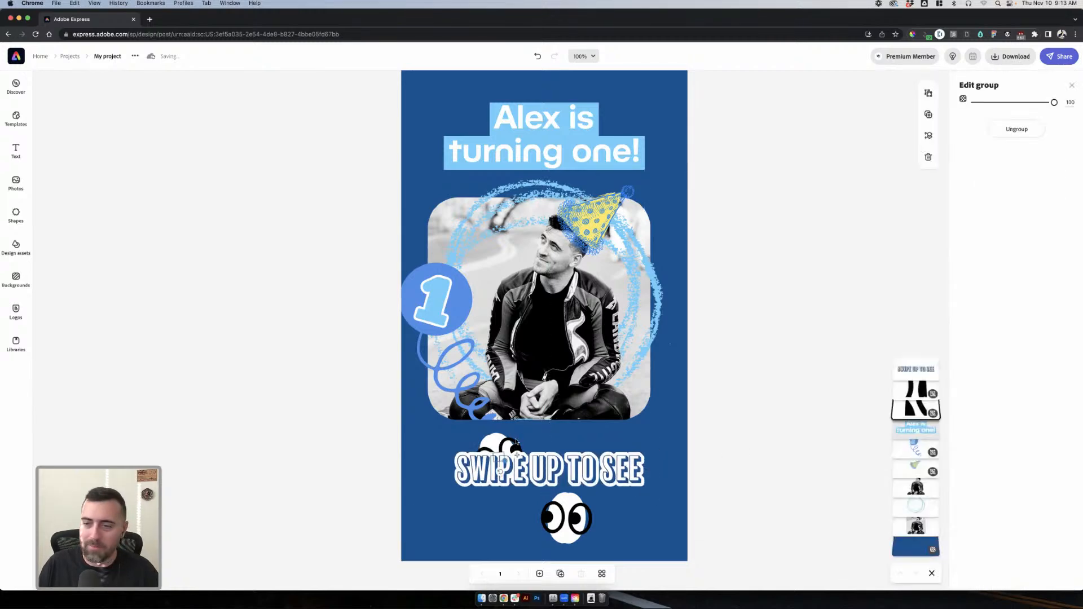
pyautogui.click(903, 395)
pyautogui.click(717, 505)
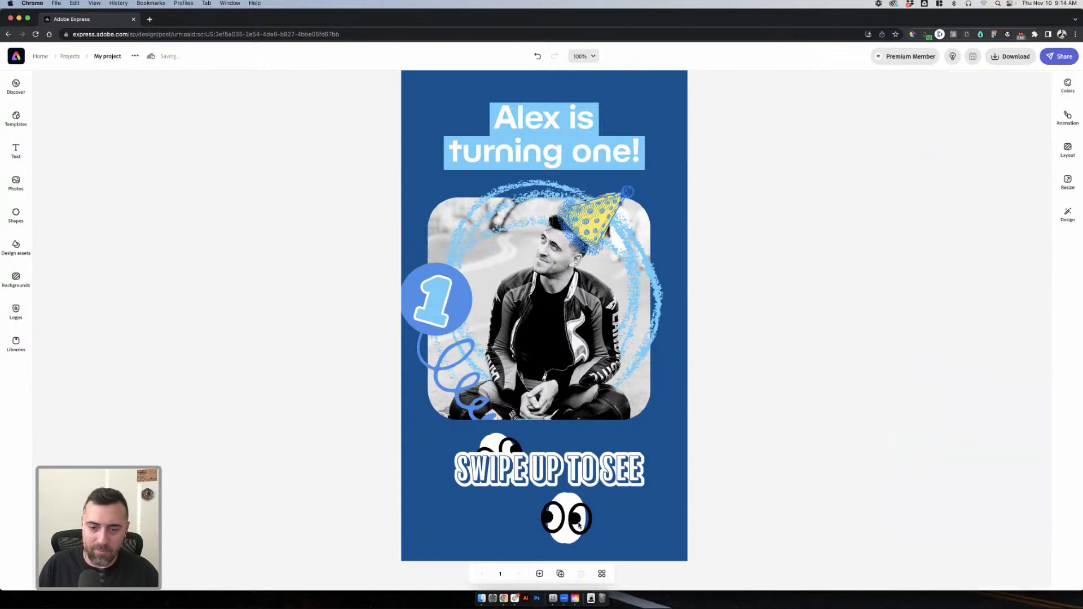
pyautogui.click(579, 525)
pyautogui.moveTo(586, 524); pyautogui.dragTo(679, 511)
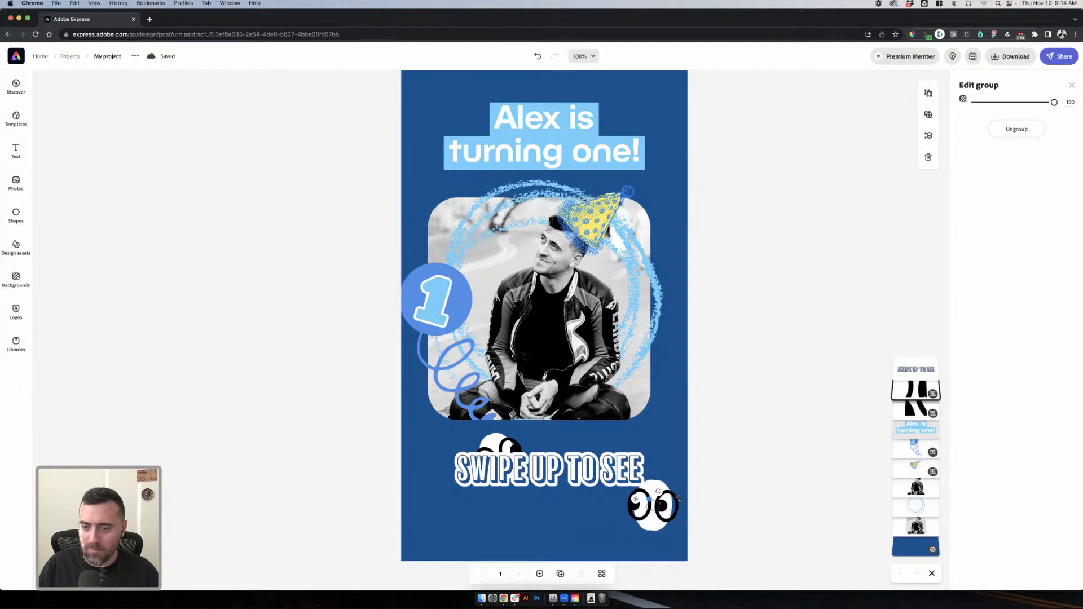
pyautogui.click(506, 446)
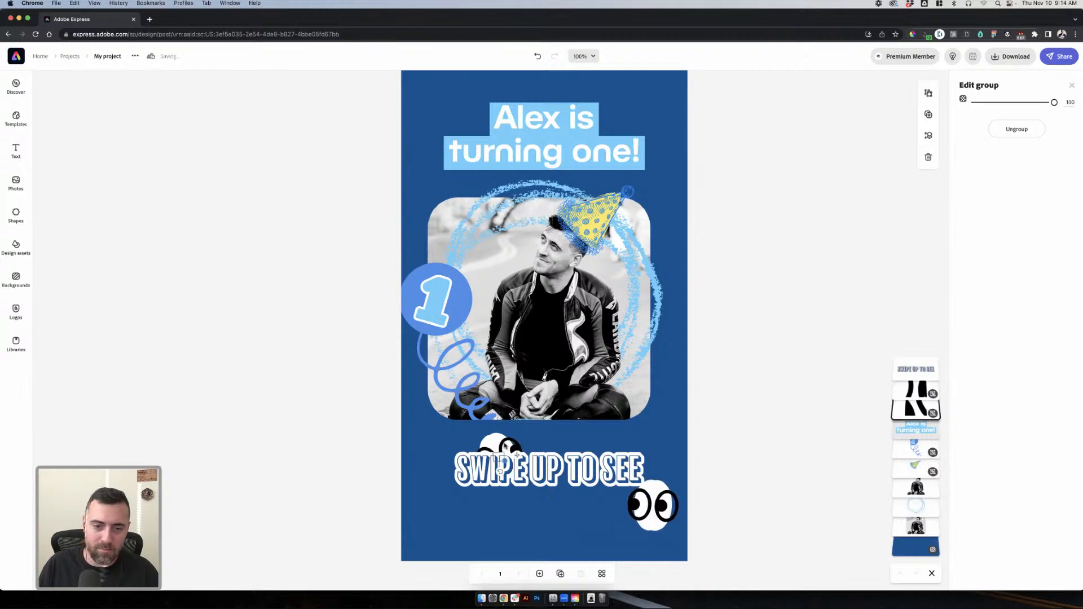
pyautogui.moveTo(500, 459); pyautogui.dragTo(472, 445)
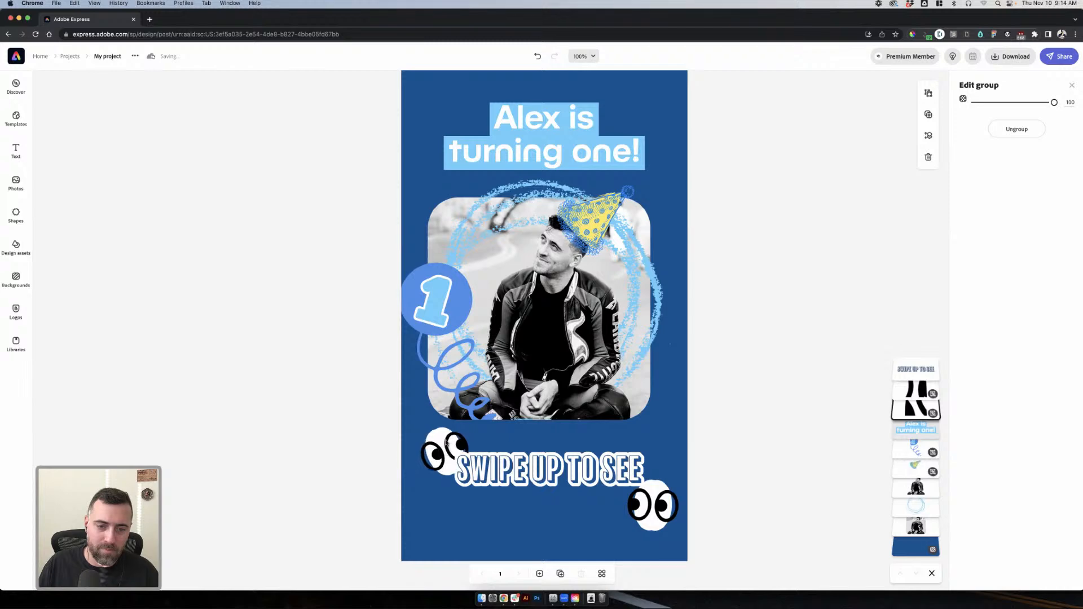
pyautogui.click(693, 515)
pyautogui.moveTo(648, 521)
pyautogui.mouseDown()
pyautogui.moveTo(645, 462)
pyautogui.moveTo(640, 520)
pyautogui.mouseUp()
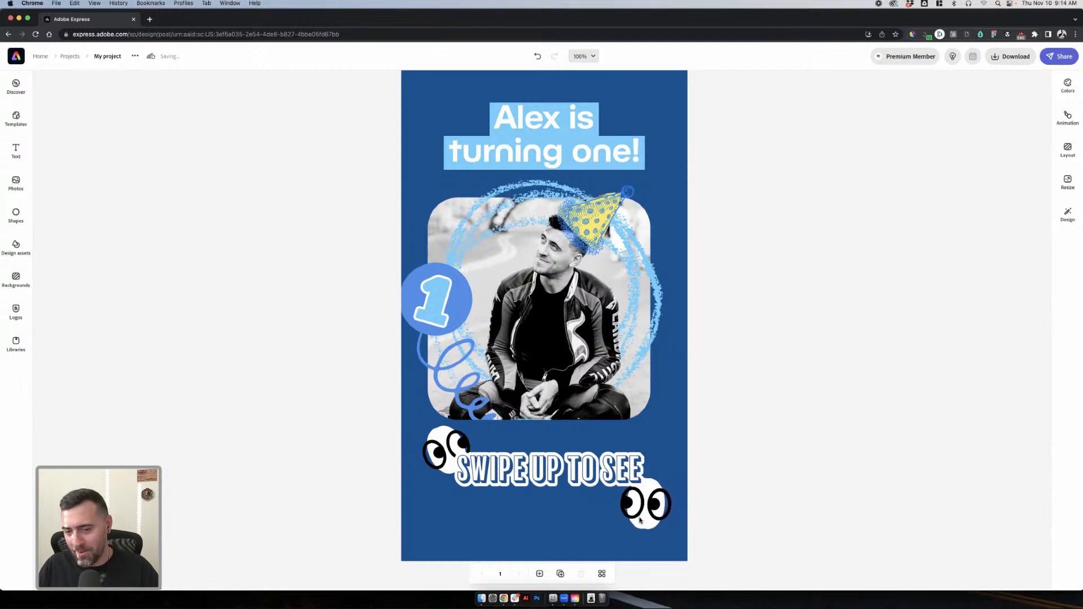
# - Group the "Swipe up to see" text with both pairs of eyes
pyautogui.click(447, 450)
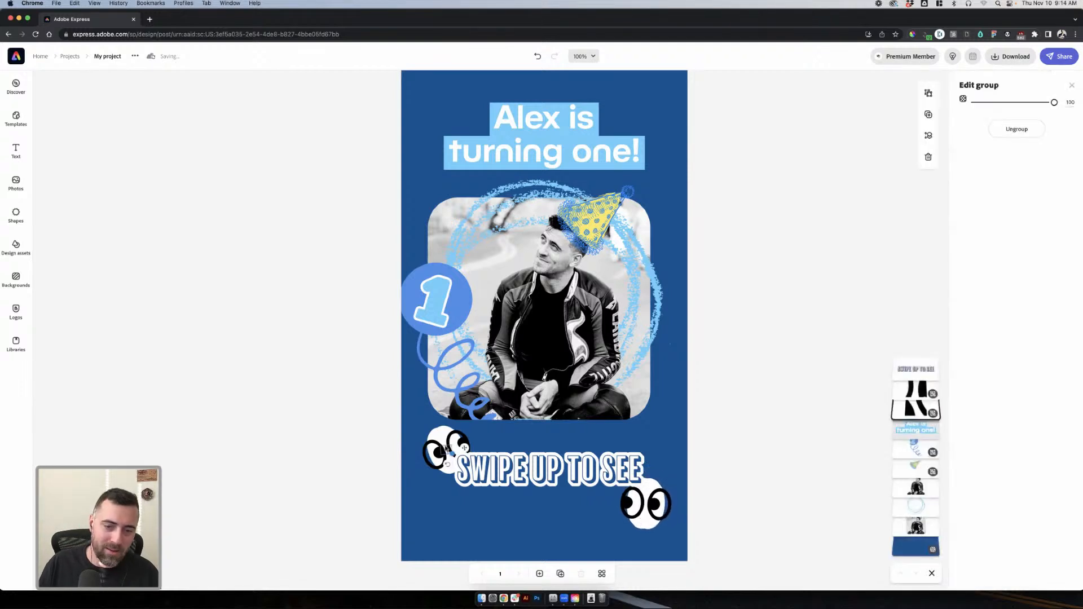
pyautogui.click(595, 489)
pyautogui.click(643, 504)
pyautogui.click(611, 471)
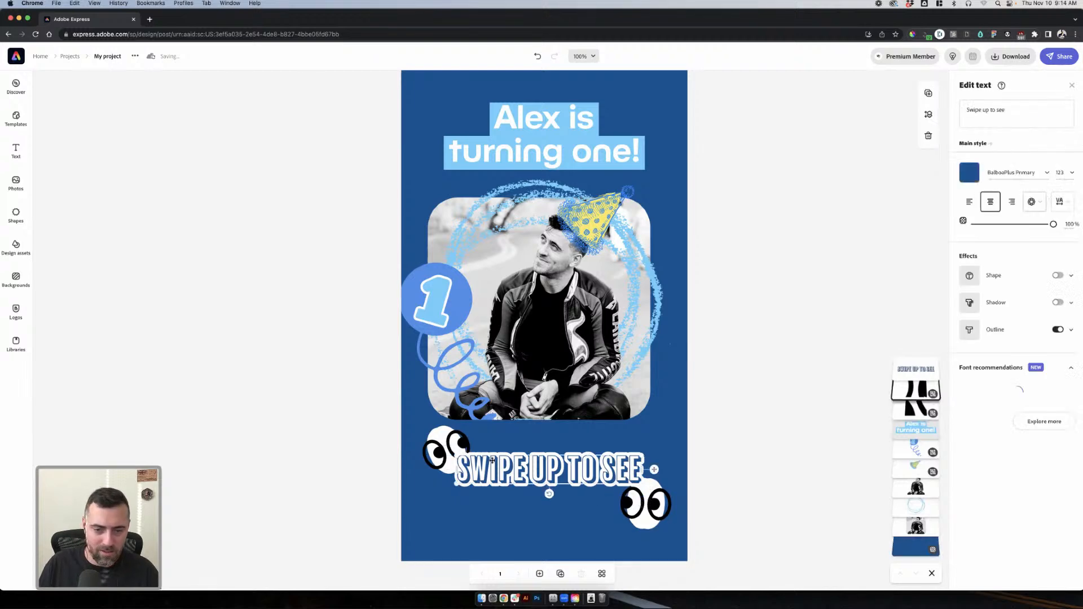
pyautogui.click(920, 408)
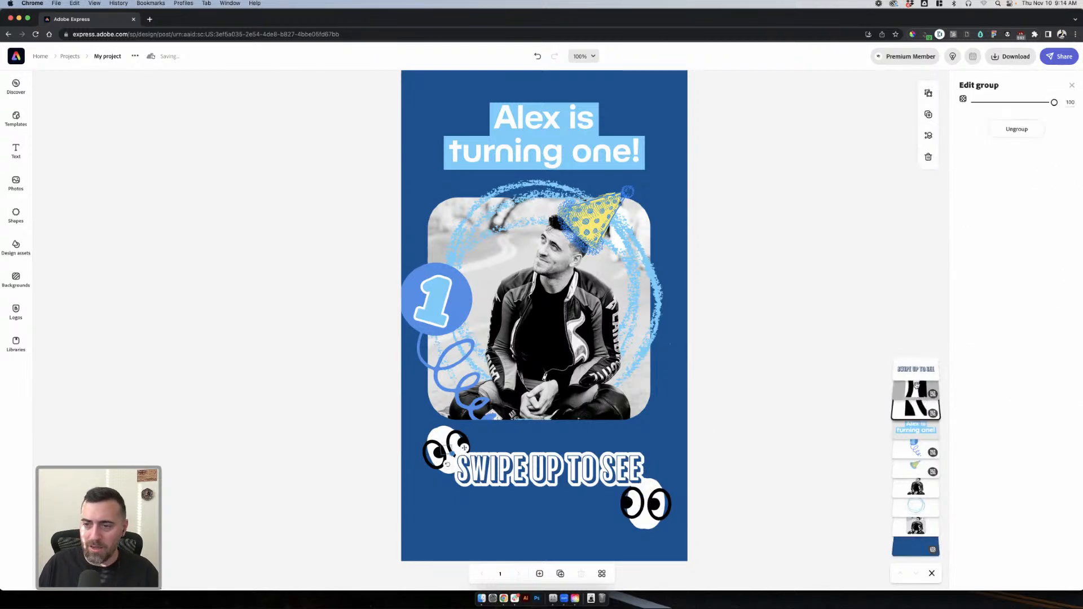
pyautogui.click(917, 373)
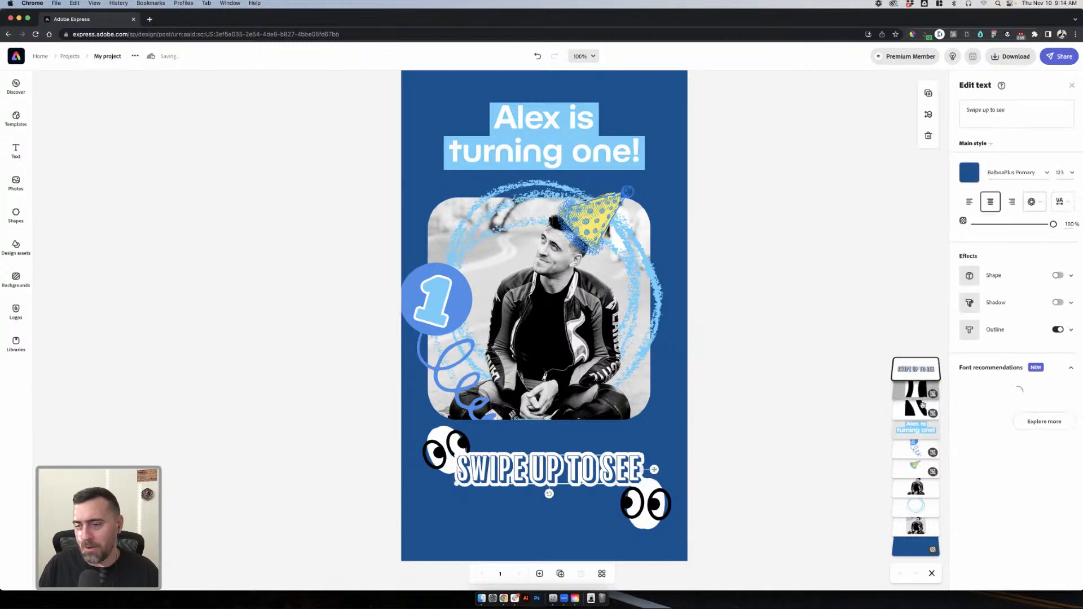
pyautogui.click(917, 411)
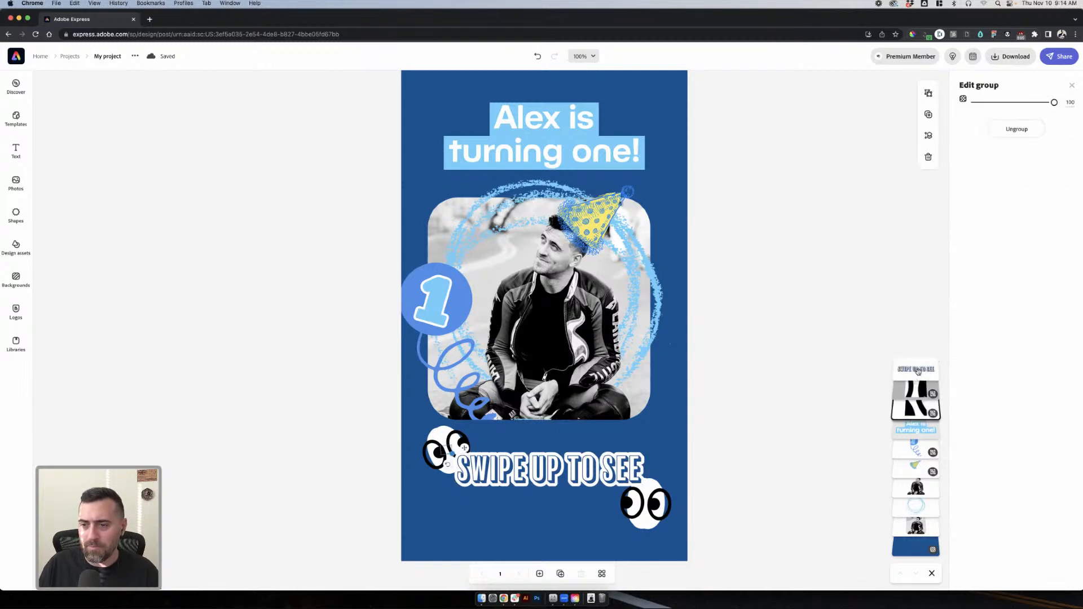
pyautogui.click(918, 372)
pyautogui.moveTo(742, 513); pyautogui.dragTo(442, 442)
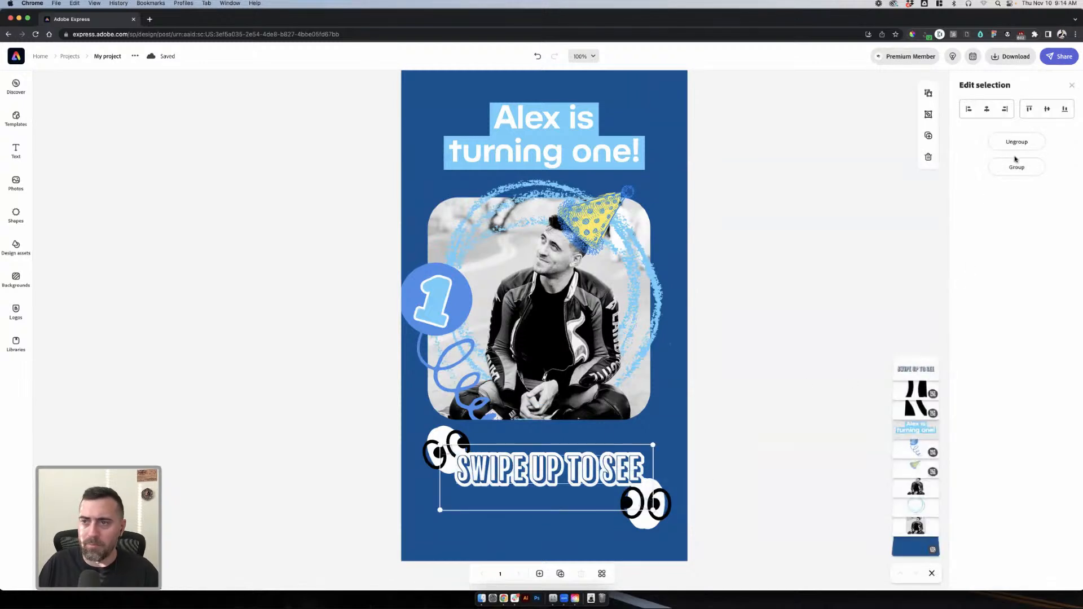
pyautogui.click(1017, 166)
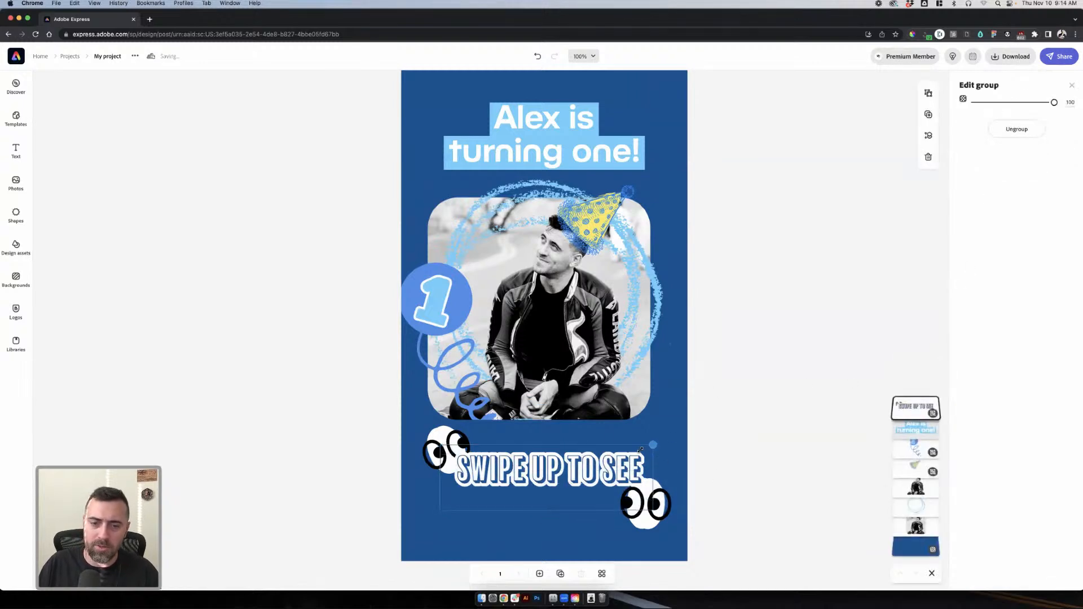
# - Shrink the grouped "Swipe up to see" graphic to about two thirds of its size and center it below the photo
pyautogui.moveTo(640, 449); pyautogui.dragTo(581, 467)
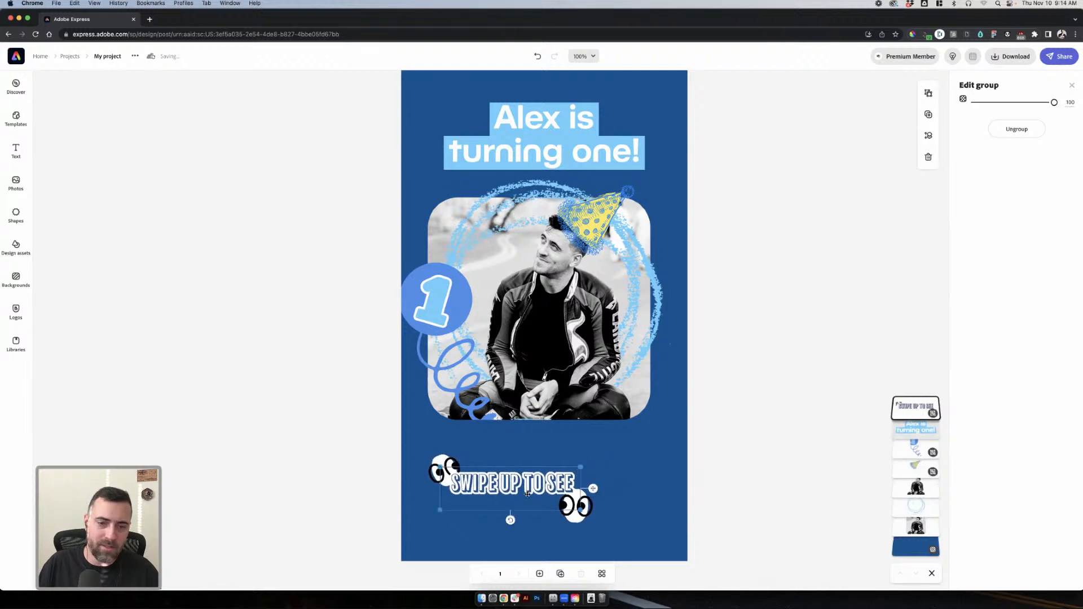
pyautogui.moveTo(528, 494); pyautogui.dragTo(567, 488)
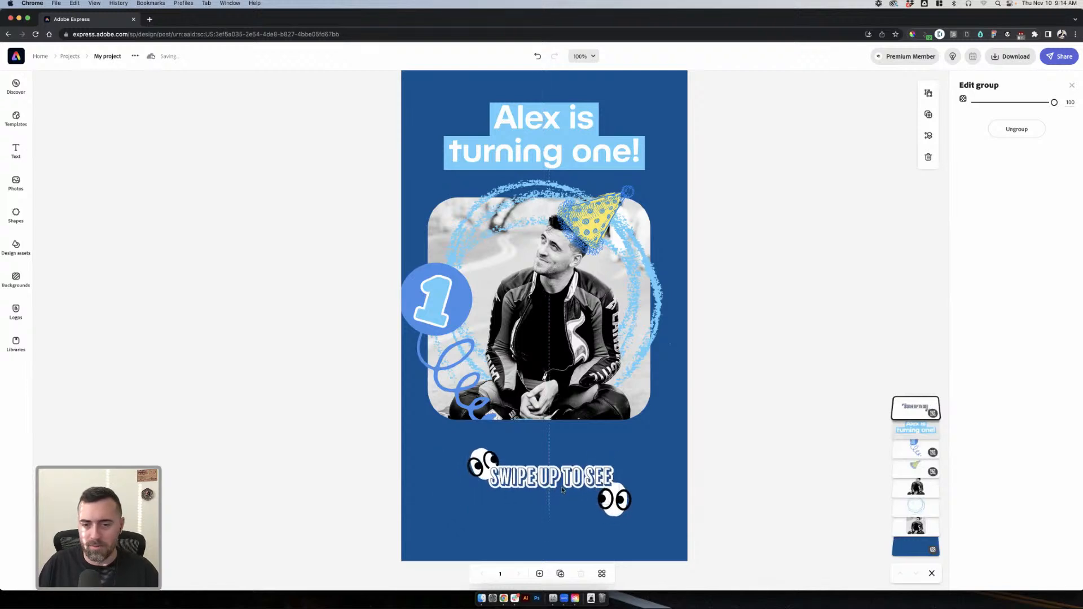
pyautogui.click(710, 450)
# - Change the wording inside the eyes group to "Swipe up to RSVP" and recenter the group on the page
pyautogui.click(590, 476)
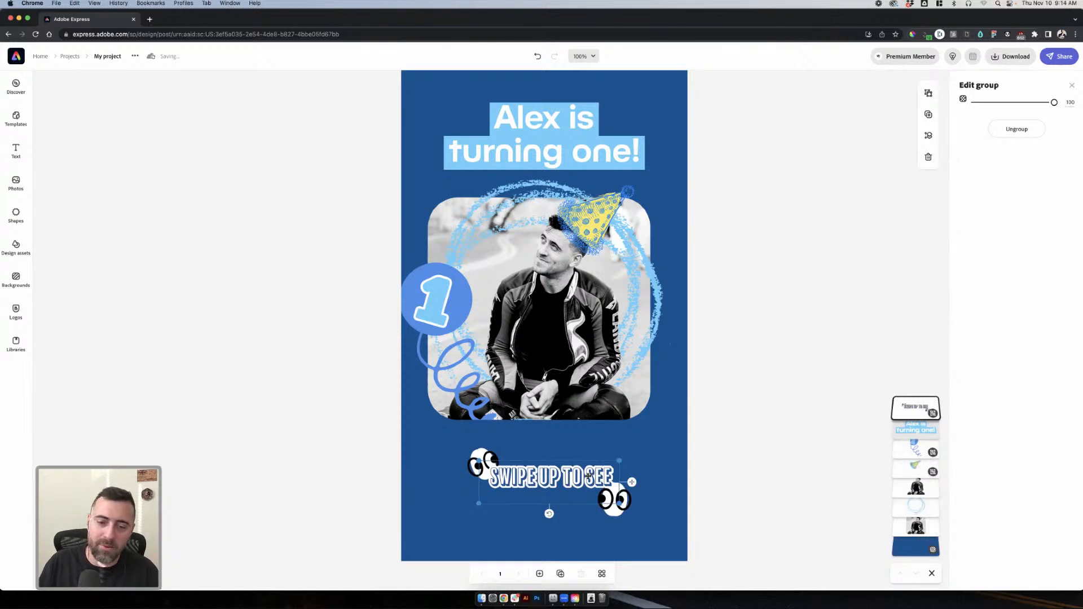
pyautogui.click(589, 475)
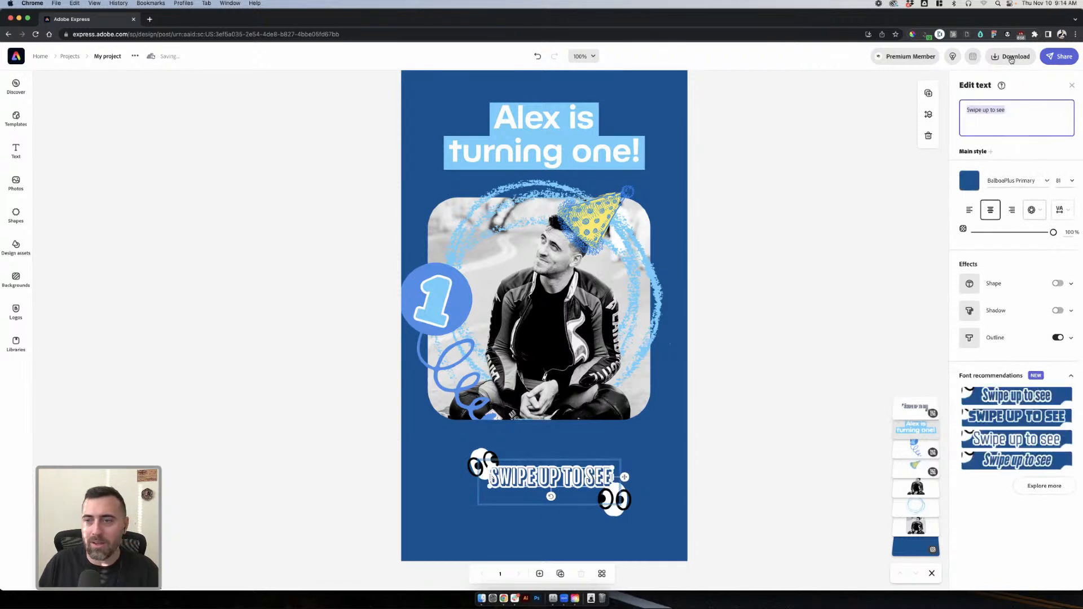
pyautogui.click(980, 122)
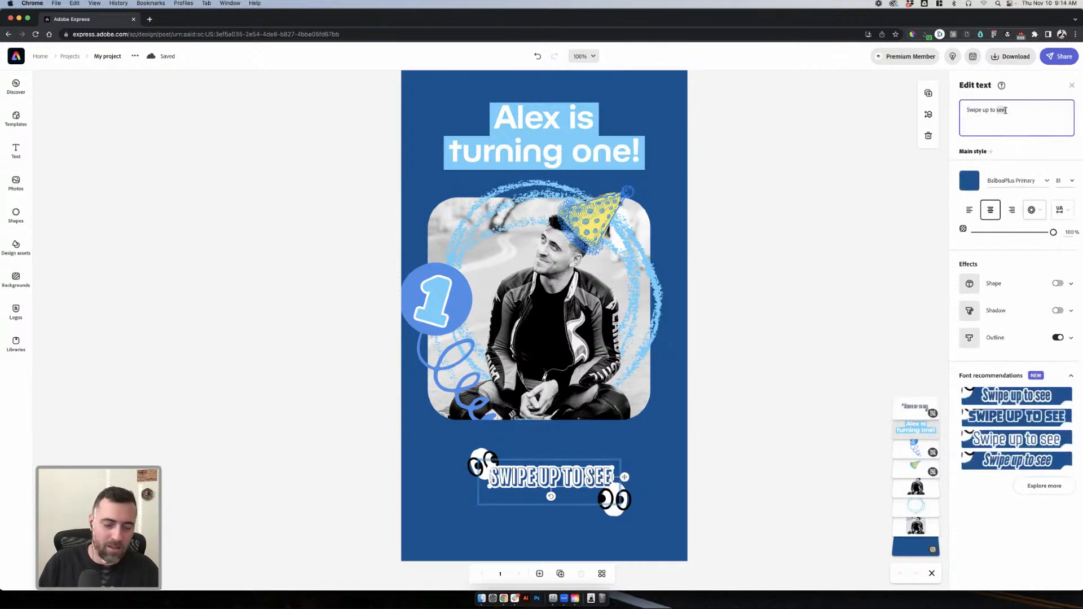
pyautogui.press('BackSpace')
pyautogui.press('BackSpace')
pyautogui.press('BackSpace')
pyautogui.write('RSVP')
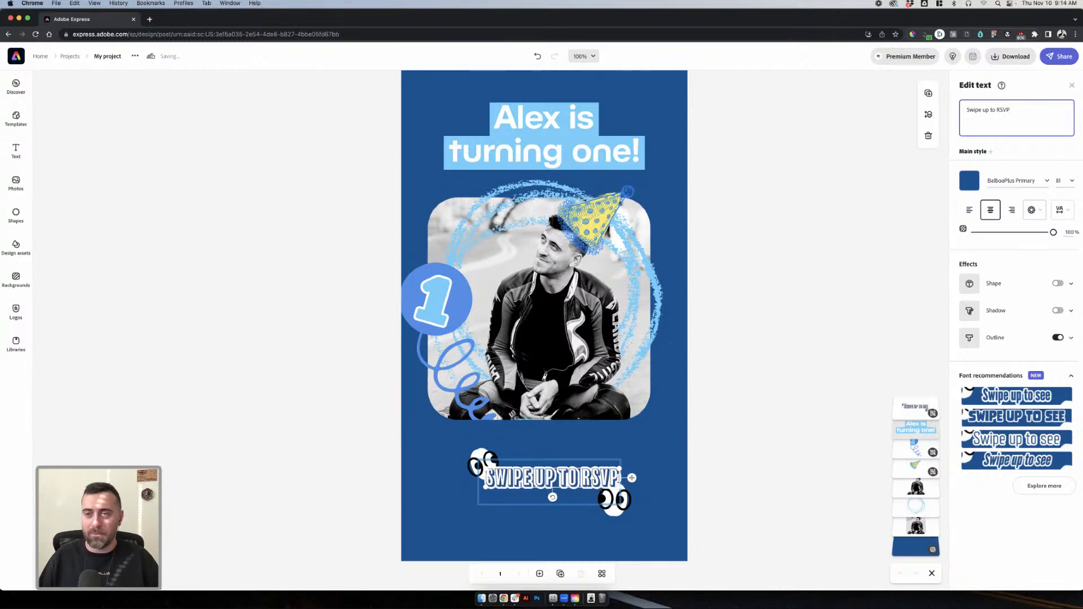
pyautogui.click(839, 239)
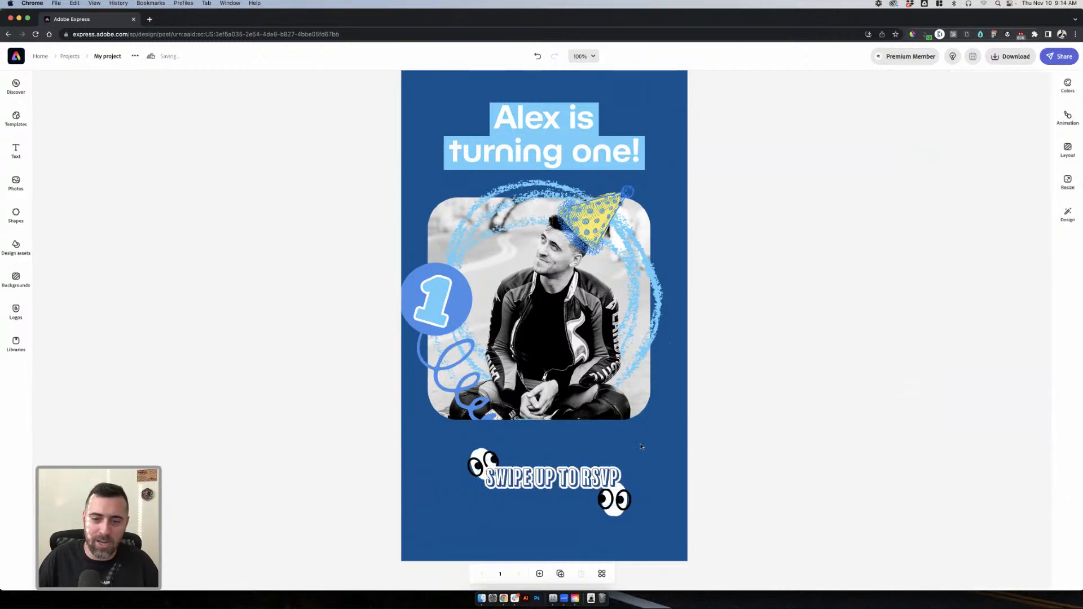
pyautogui.click(584, 484)
pyautogui.moveTo(593, 480); pyautogui.dragTo(596, 483)
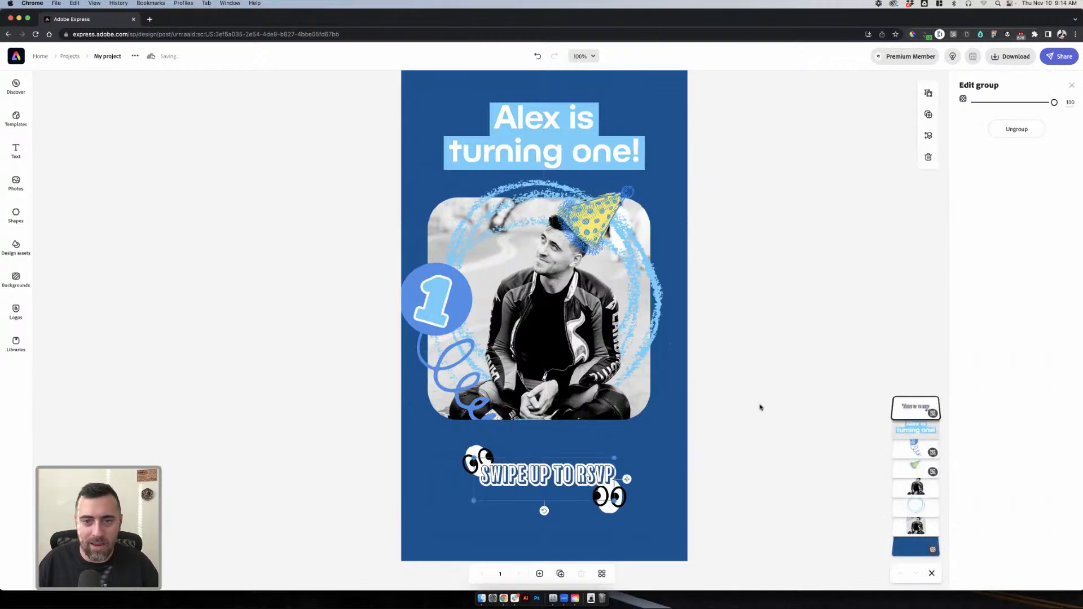
# - Group the photo with its party hat, scribble circle and number 1 balloon, and move it slightly lower, centered under the headline
pyautogui.moveTo(753, 438); pyautogui.dragTo(429, 213)
pyautogui.moveTo(544, 268)
pyautogui.mouseDown()
pyautogui.moveTo(547, 306)
pyautogui.moveTo(569, 311)
pyautogui.mouseUp()
pyautogui.click(1017, 167)
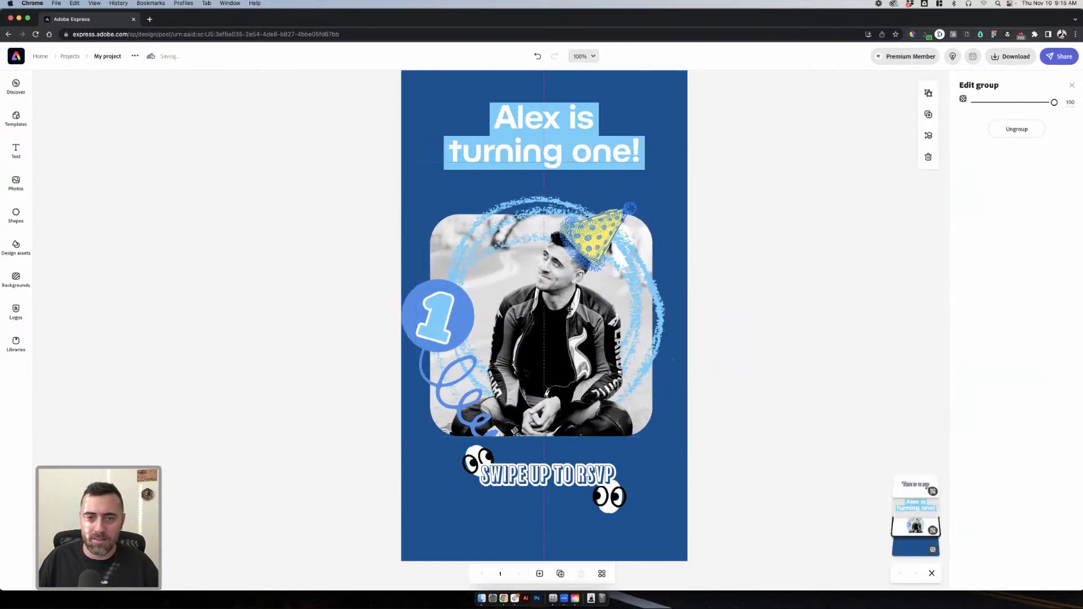
pyautogui.click(706, 265)
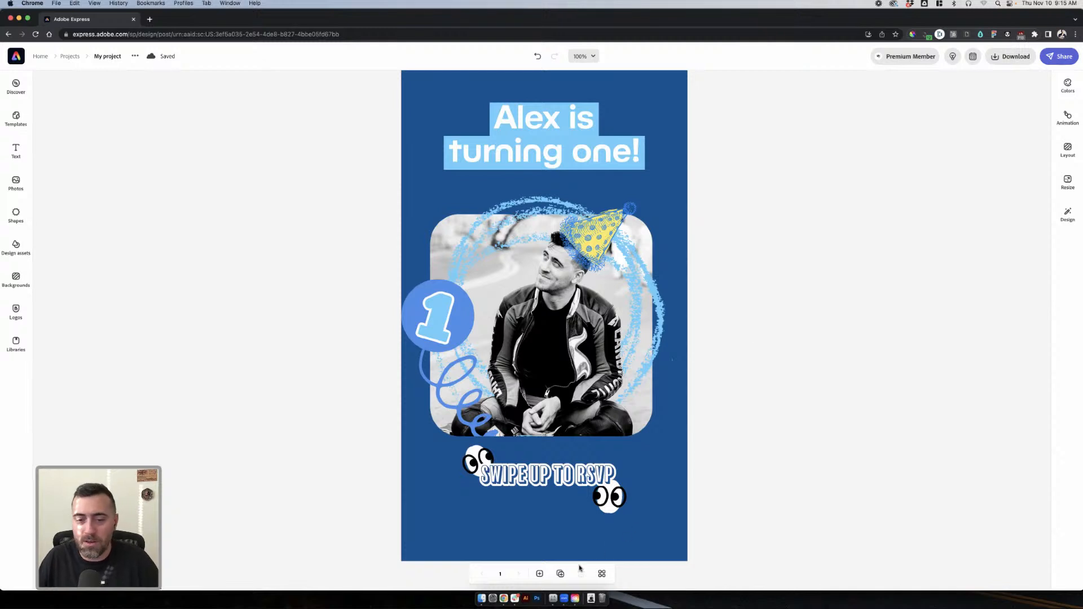
# - Duplicate the story page, review both pages in the overview, and open the second page
pyautogui.click(562, 575)
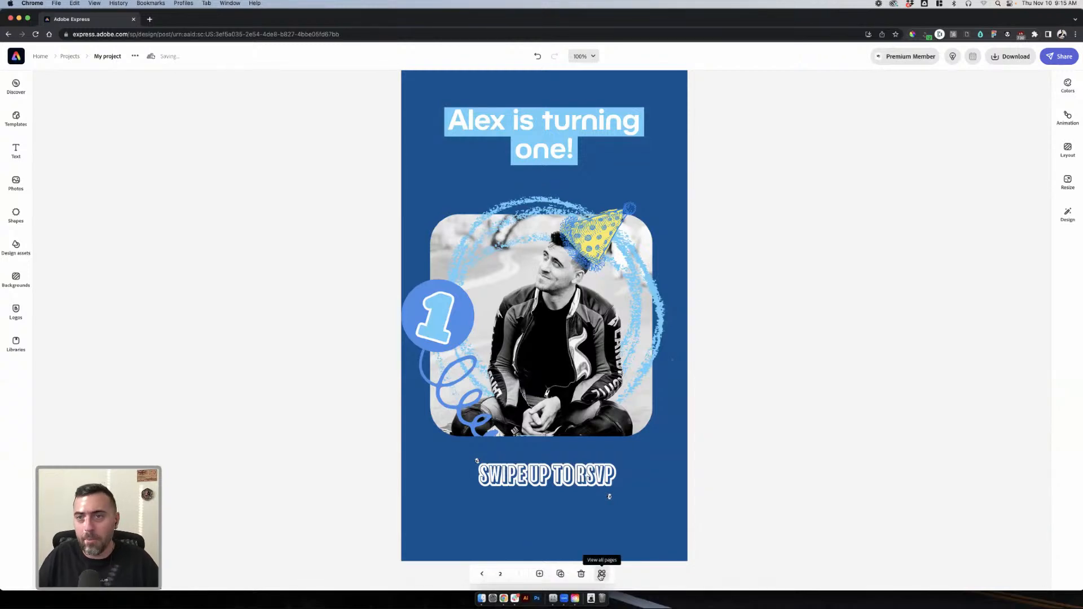
pyautogui.click(602, 575)
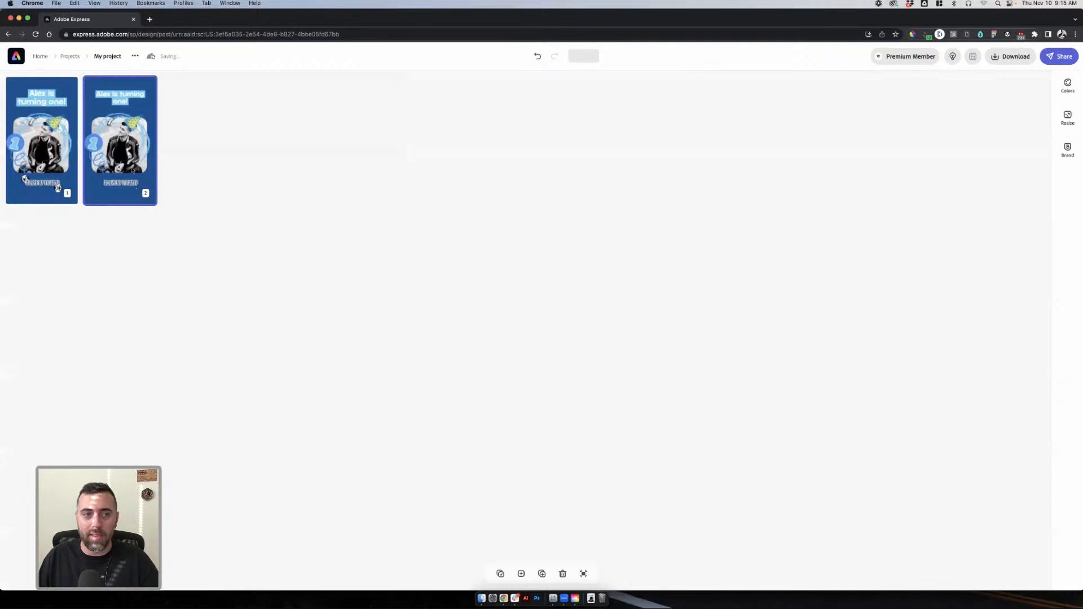
pyautogui.click(584, 574)
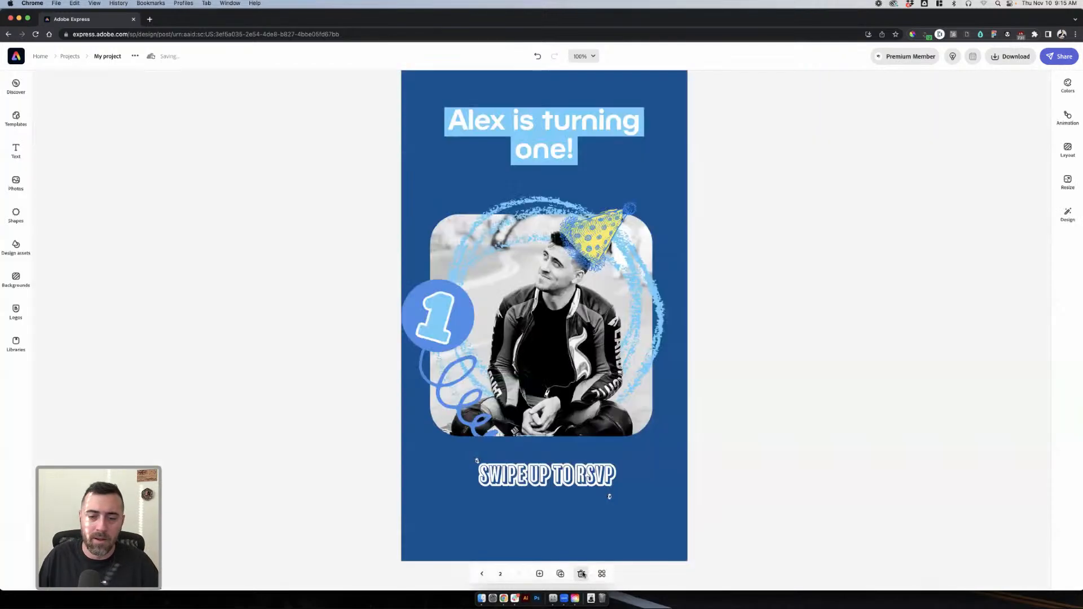
pyautogui.click(602, 578)
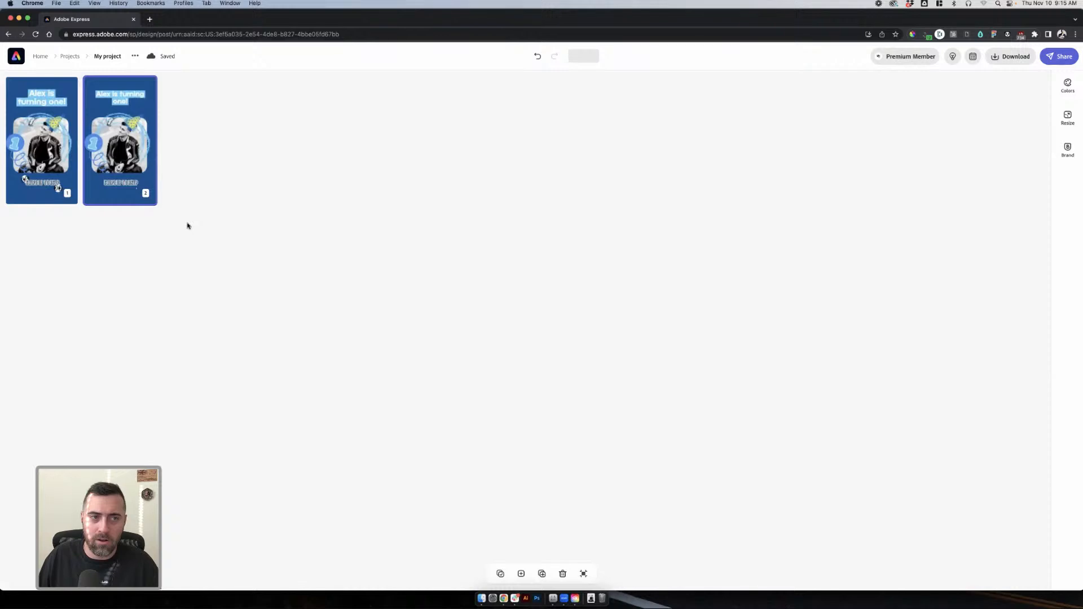
pyautogui.doubleClick(105, 190)
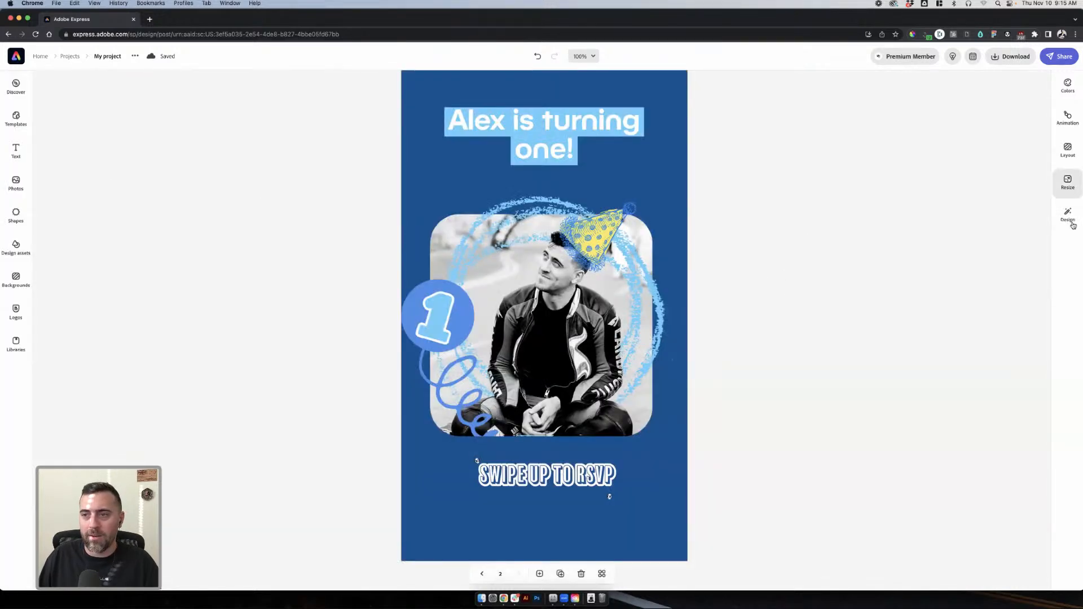
# - Resize the duplicated page to the square Instagram post format
pyautogui.click(1069, 182)
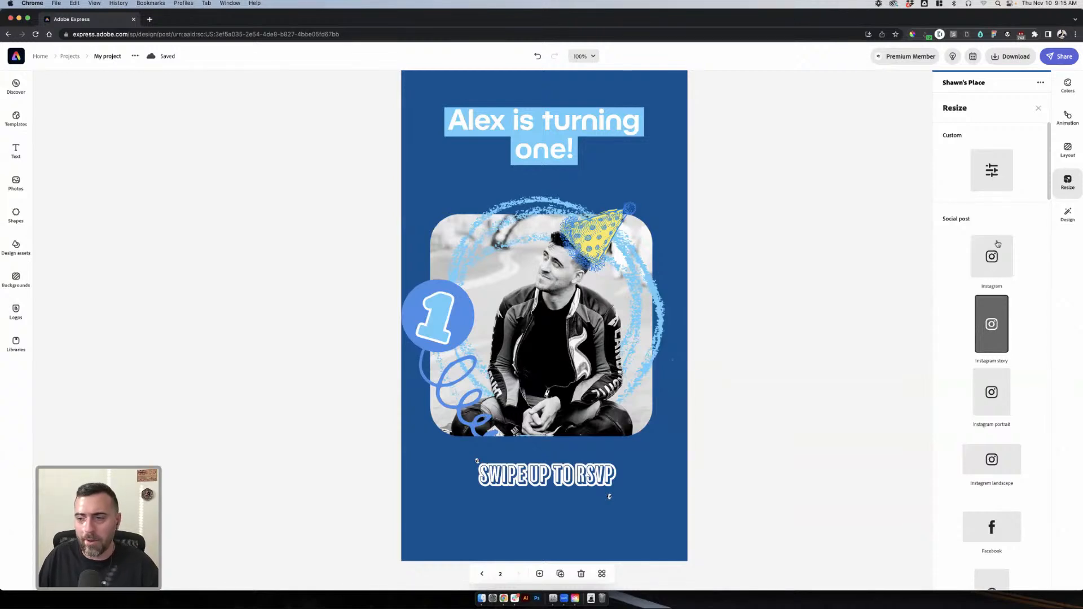
pyautogui.click(996, 273)
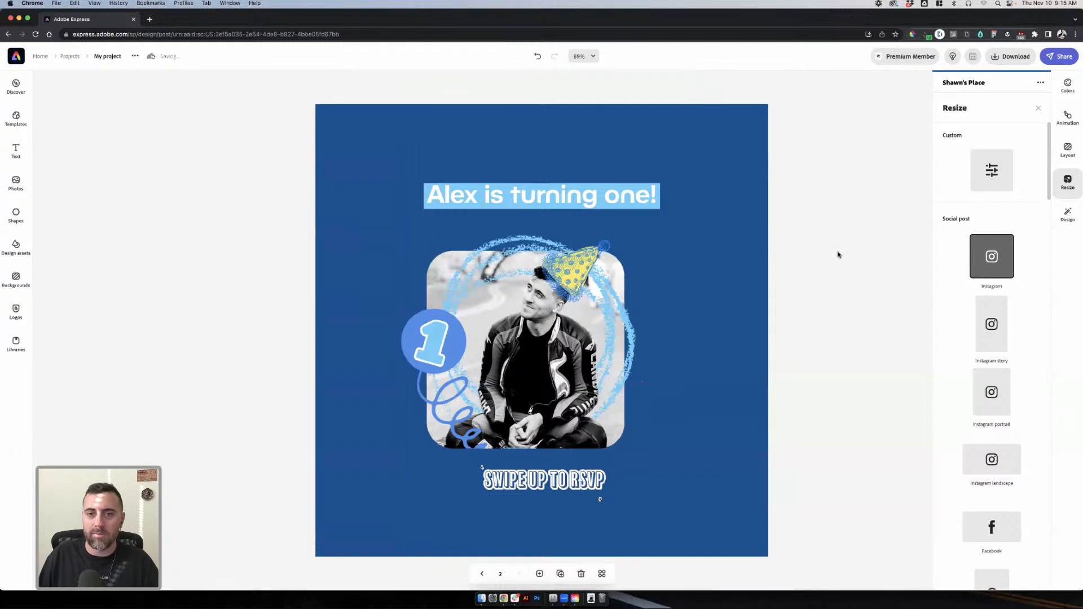
pyautogui.click(838, 255)
# - Delete the headline and the "Swipe up to RSVP" graphic from the square page
pyautogui.click(606, 192)
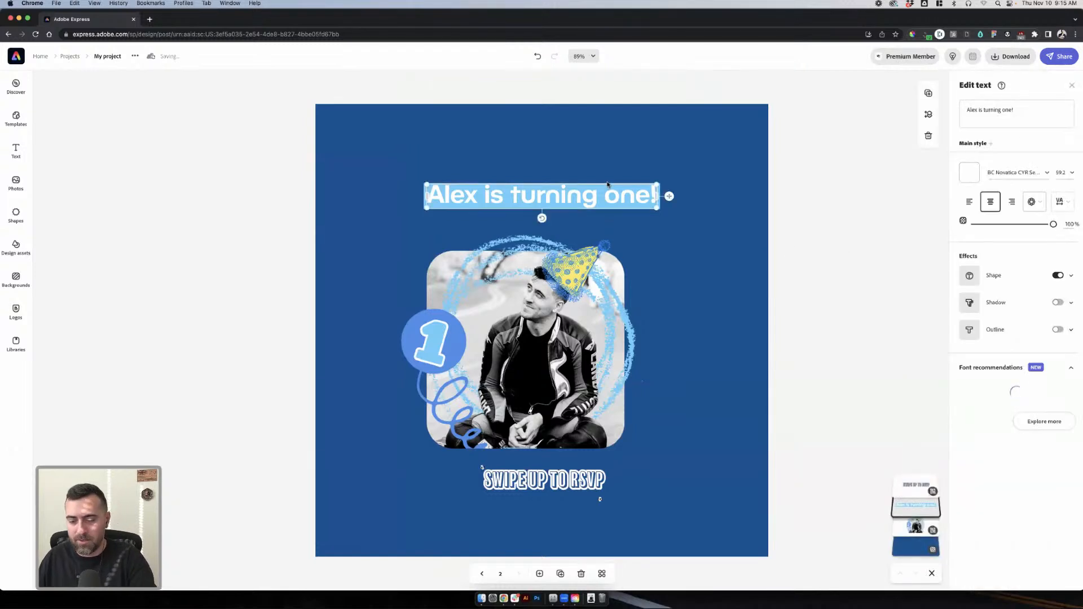
pyautogui.press('Delete')
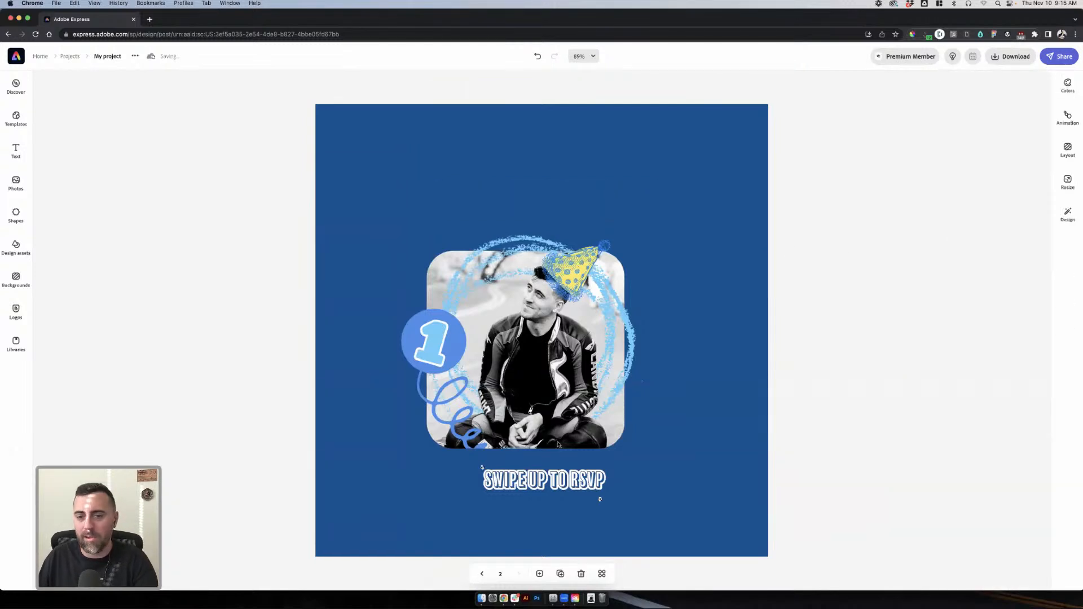
pyautogui.click(555, 470)
pyautogui.click(559, 481)
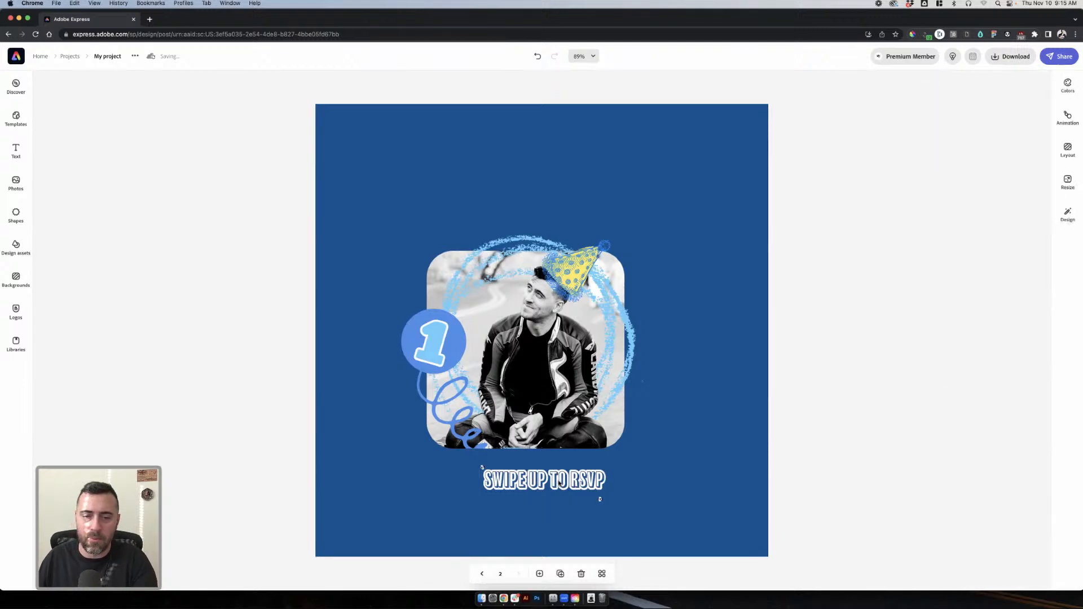
pyautogui.press('Delete')
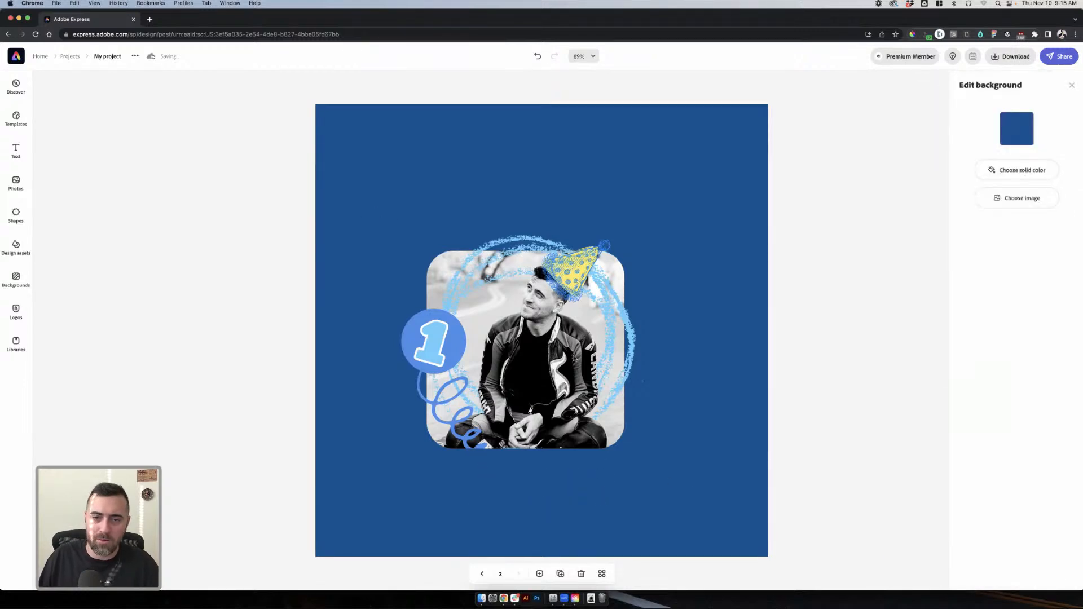
# - Enlarge the photo group to fill most of the square page and center it horizontally with space above and below
pyautogui.click(533, 283)
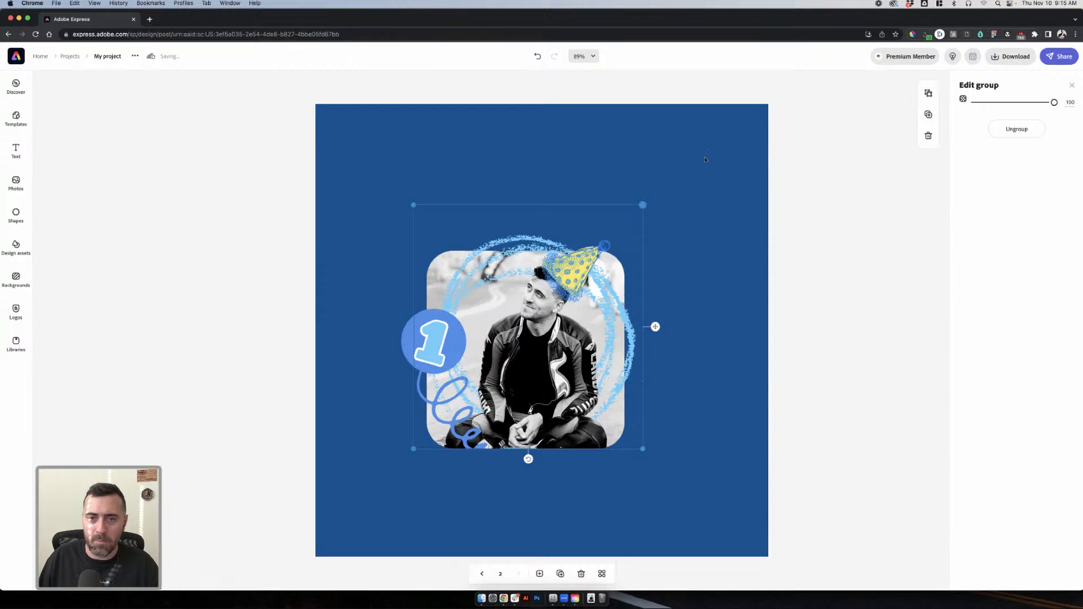
pyautogui.moveTo(643, 205); pyautogui.dragTo(739, 104)
pyautogui.moveTo(530, 341); pyautogui.dragTo(530, 364)
pyautogui.moveTo(718, 127); pyautogui.dragTo(740, 103)
pyautogui.moveTo(648, 241)
pyautogui.mouseDown()
pyautogui.moveTo(638, 261)
pyautogui.moveTo(638, 251)
pyautogui.mouseUp()
pyautogui.moveTo(612, 296)
pyautogui.mouseDown()
pyautogui.moveTo(613, 273)
pyautogui.moveTo(601, 309)
pyautogui.mouseUp()
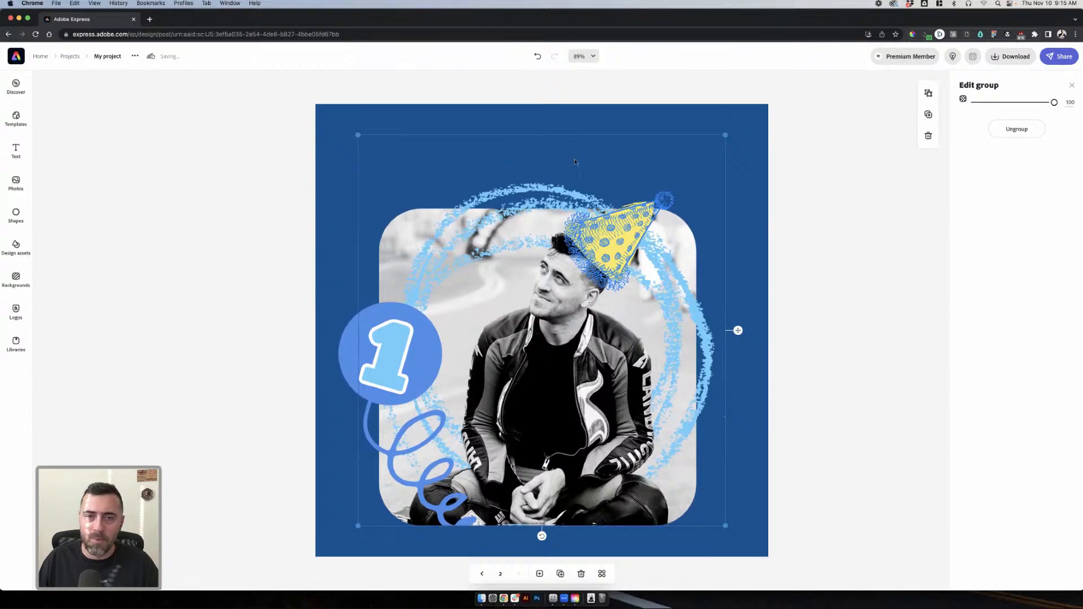
pyautogui.click(611, 171)
pyautogui.click(676, 280)
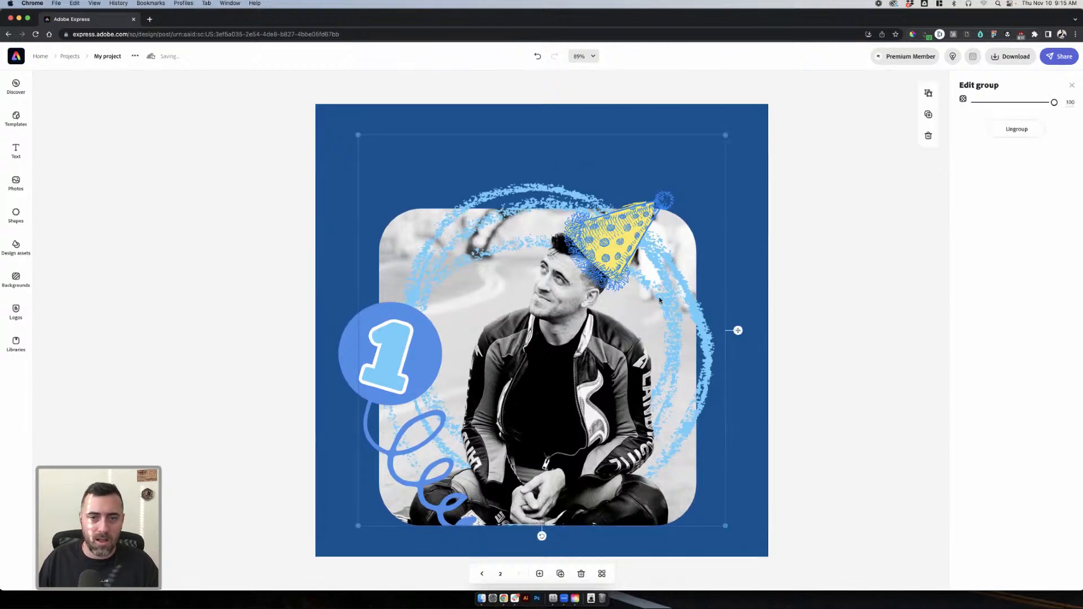
pyautogui.moveTo(661, 305)
pyautogui.mouseDown()
pyautogui.moveTo(661, 276)
pyautogui.moveTo(660, 286)
pyautogui.mouseUp()
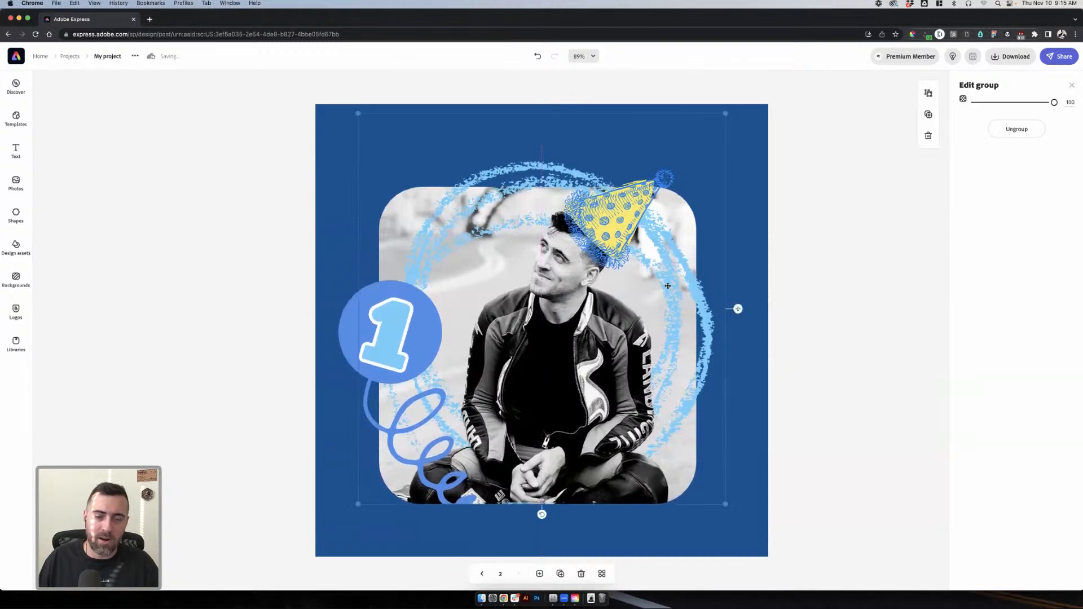
pyautogui.doubleClick(632, 325)
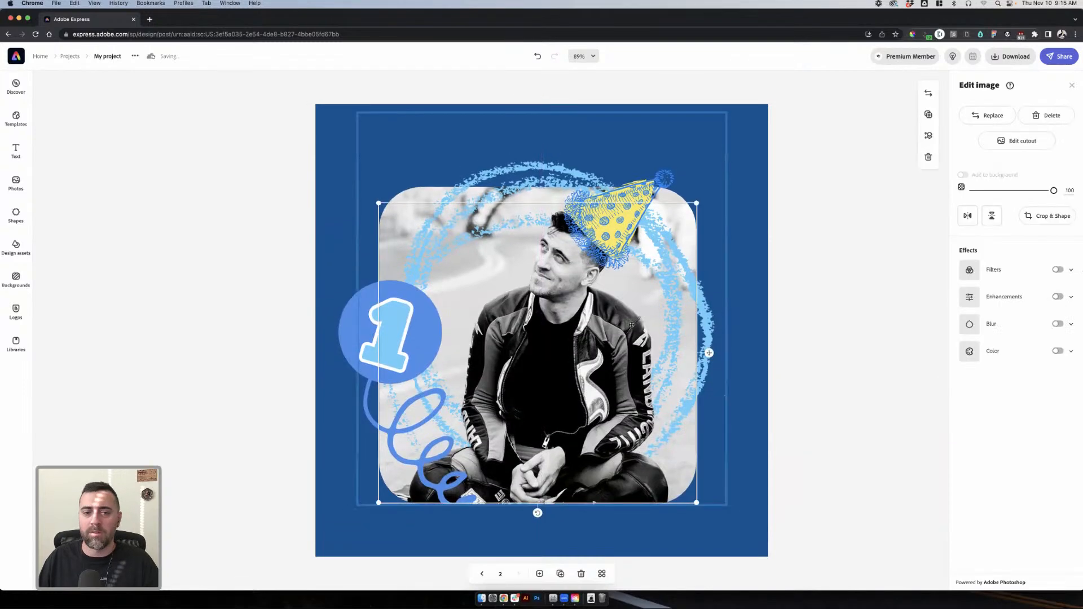
pyautogui.click(814, 293)
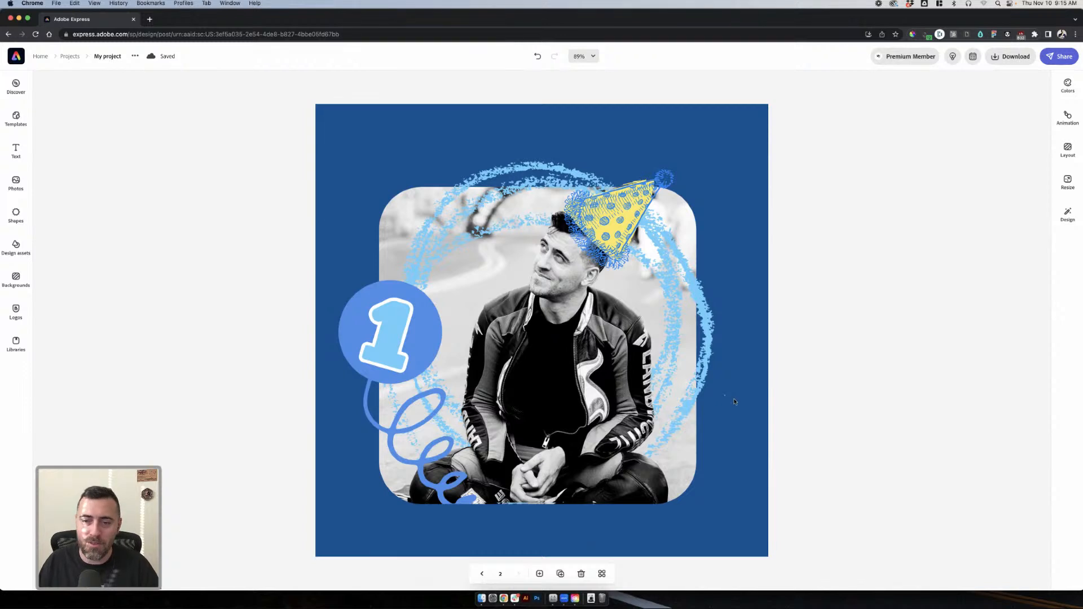
pyautogui.click(705, 347)
pyautogui.click(768, 356)
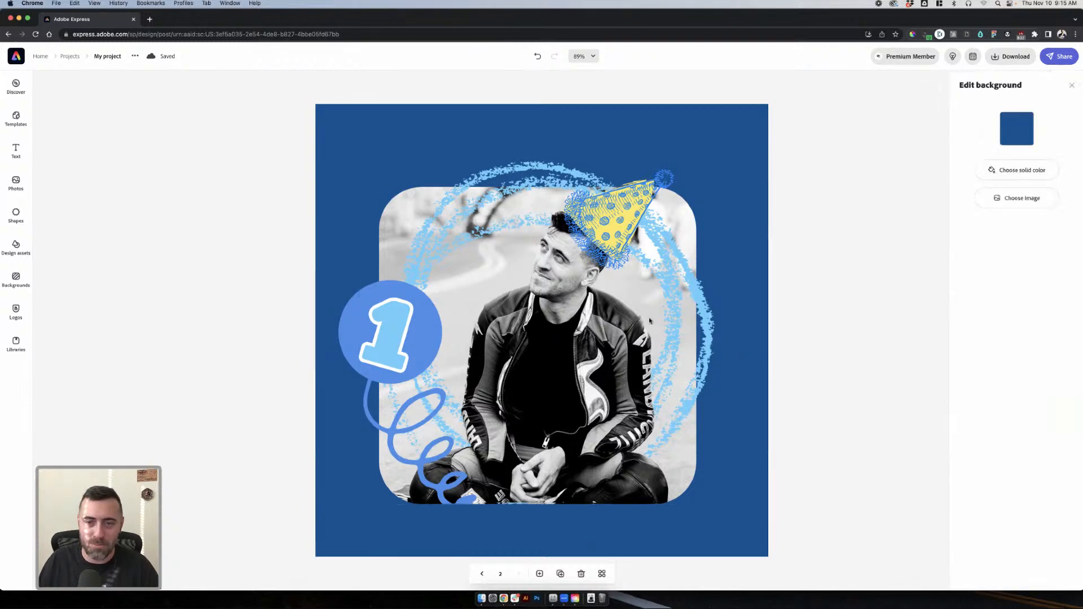
# - Review the story and square pages side by side in the page overview and reopen the square page
pyautogui.click(650, 320)
pyautogui.click(678, 355)
pyautogui.click(802, 337)
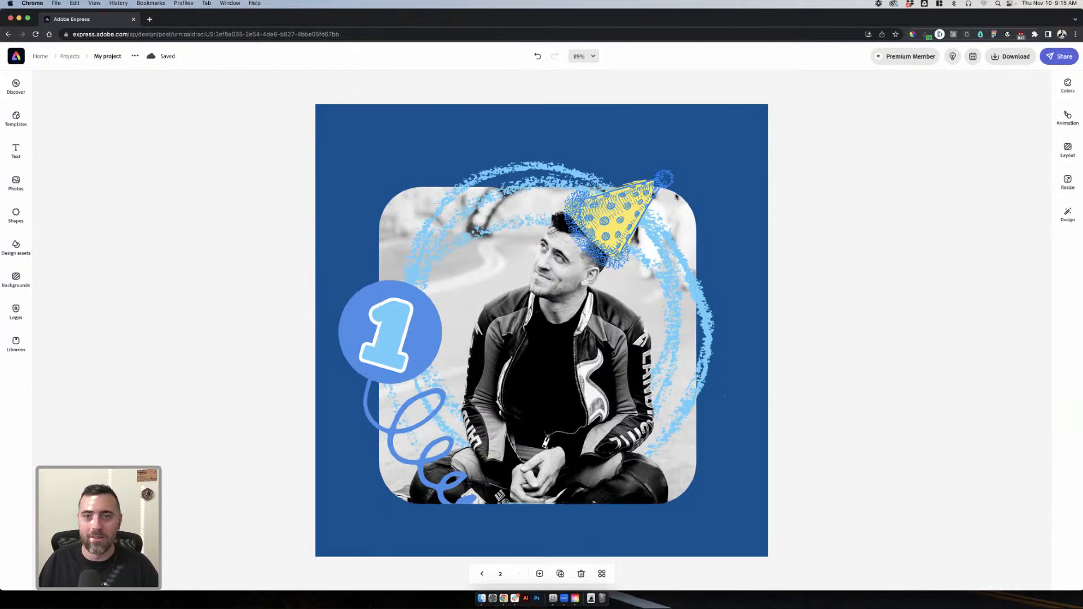
pyautogui.click(602, 574)
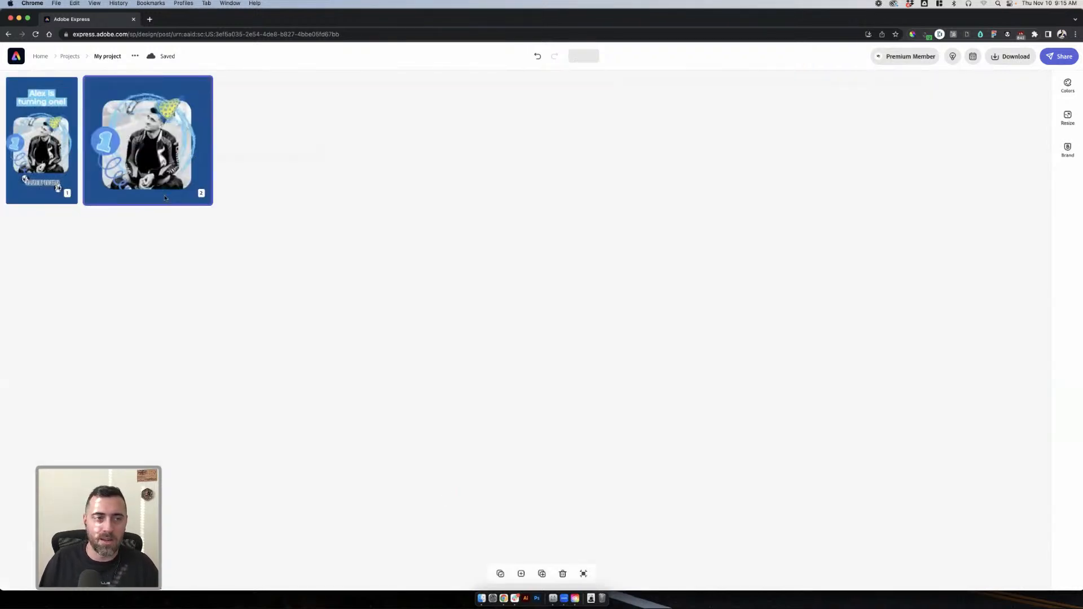
pyautogui.doubleClick(167, 163)
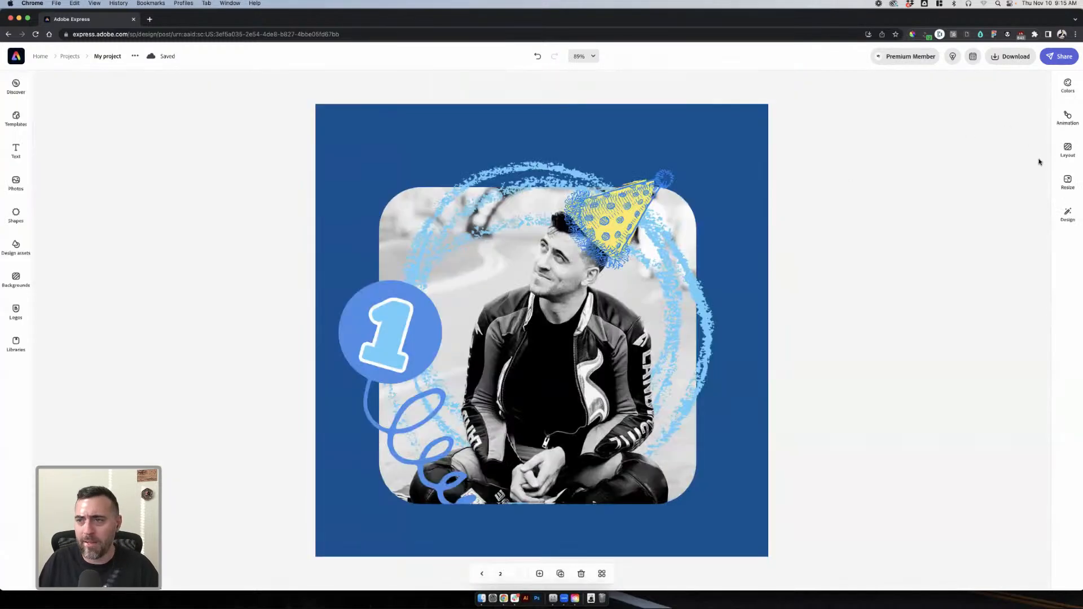
# - Browse the resize presets and resize the square page to the A4 print format, 210 x 297 mm
pyautogui.click(1068, 182)
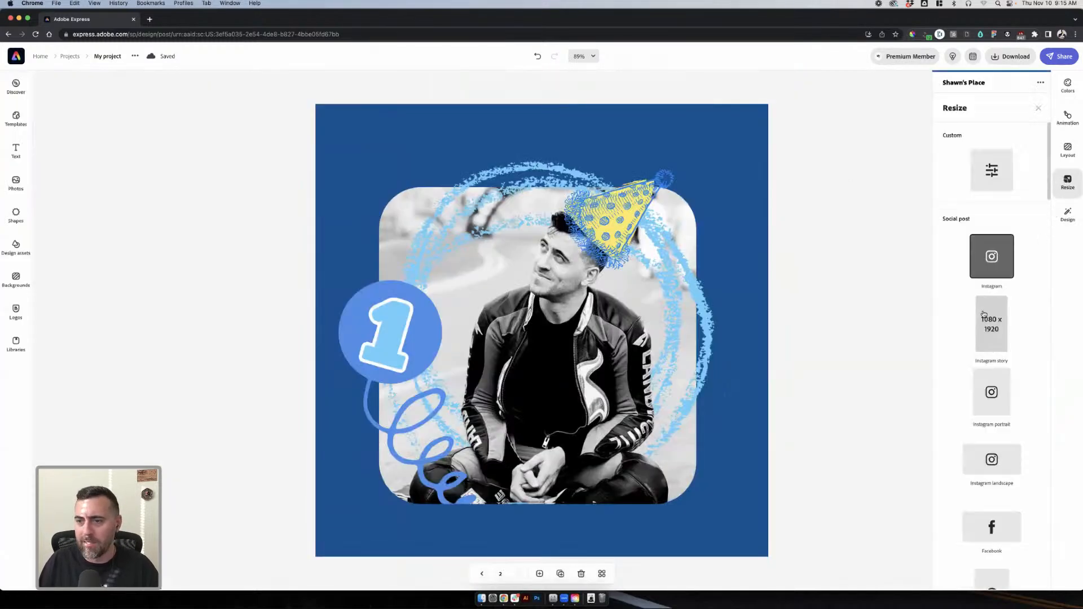
pyautogui.scroll(-5, 985, 362)
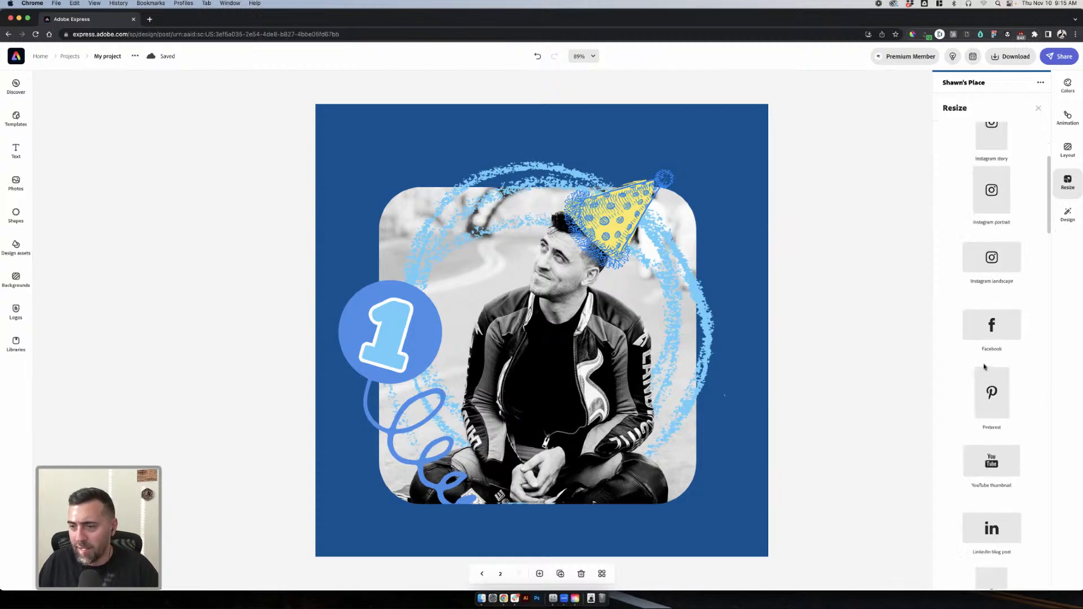
pyautogui.scroll(-8, 985, 367)
pyautogui.scroll(13, 985, 363)
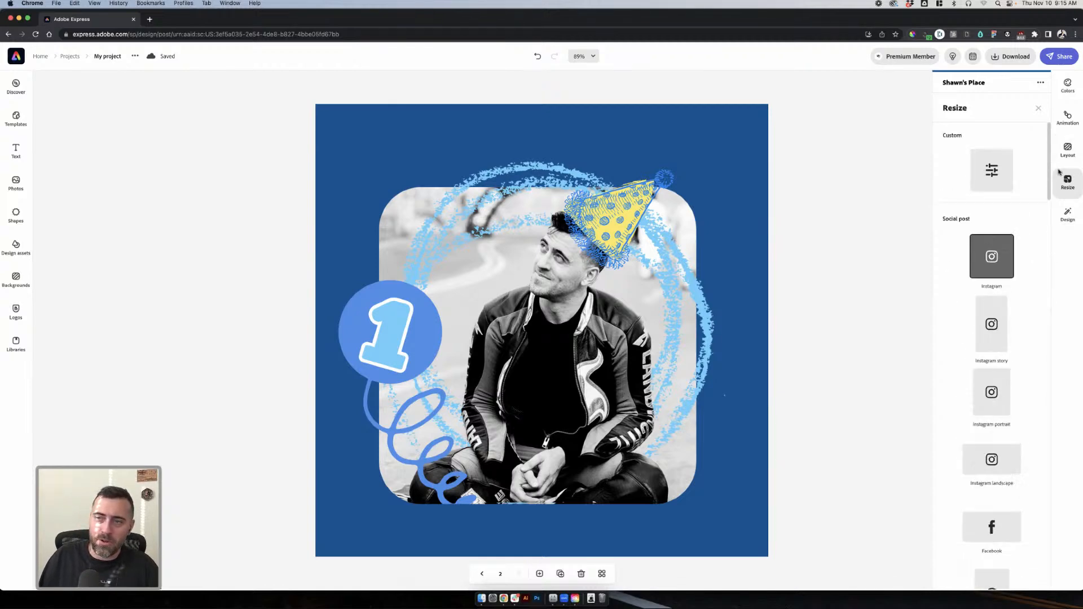
pyautogui.scroll(-2, 999, 271)
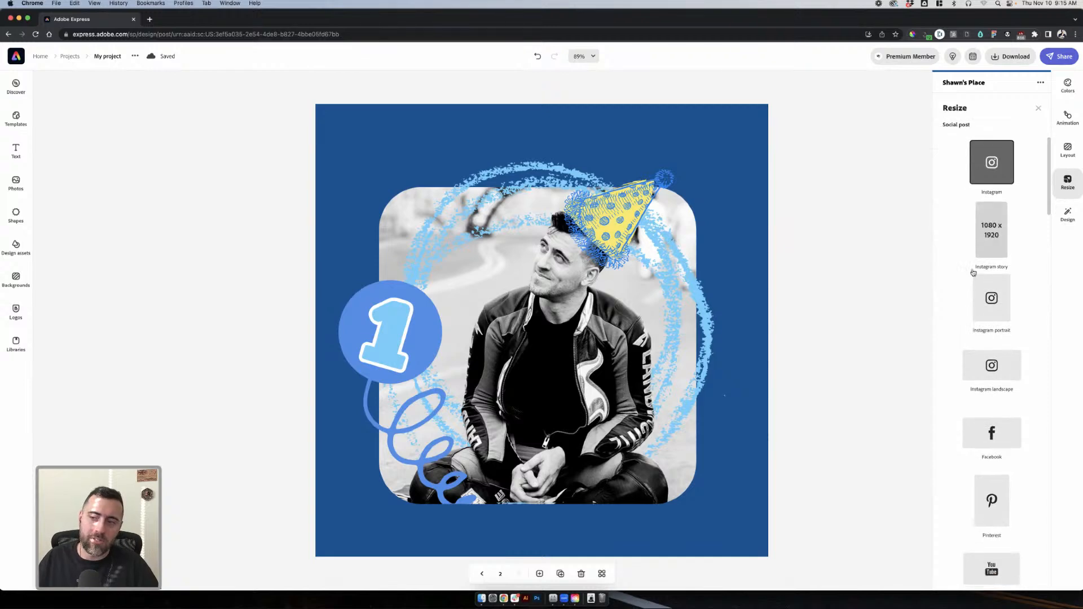
pyautogui.scroll(-7, 966, 341)
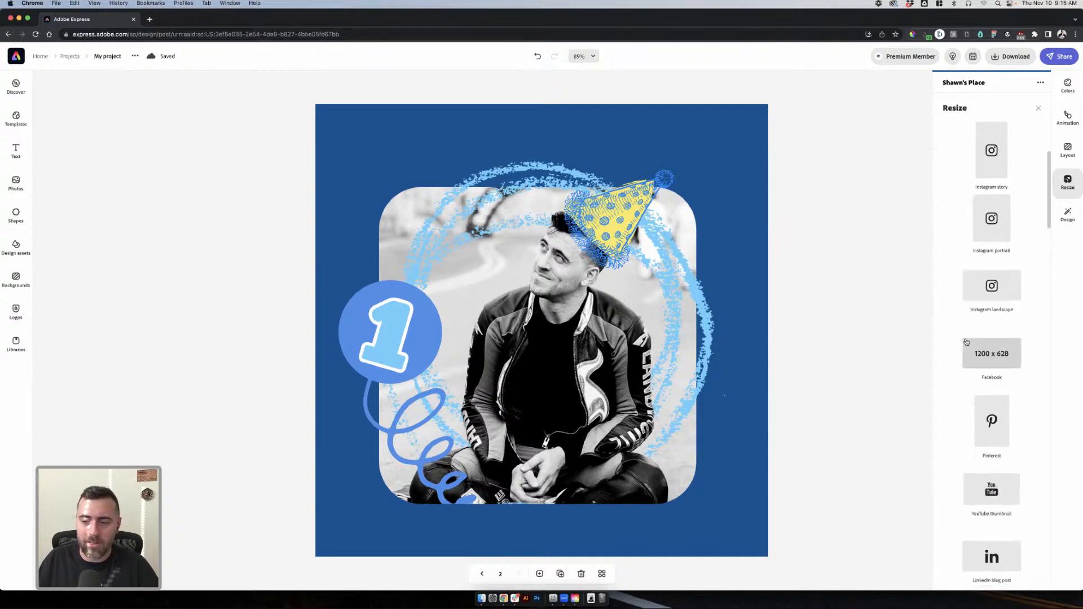
pyautogui.scroll(-7, 967, 342)
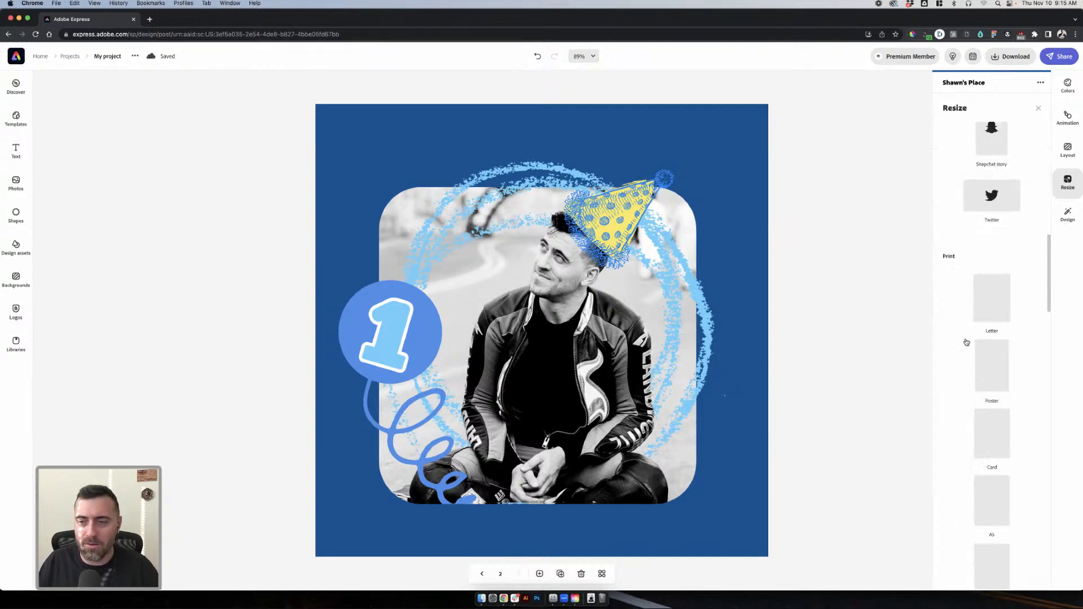
pyautogui.scroll(-18, 966, 342)
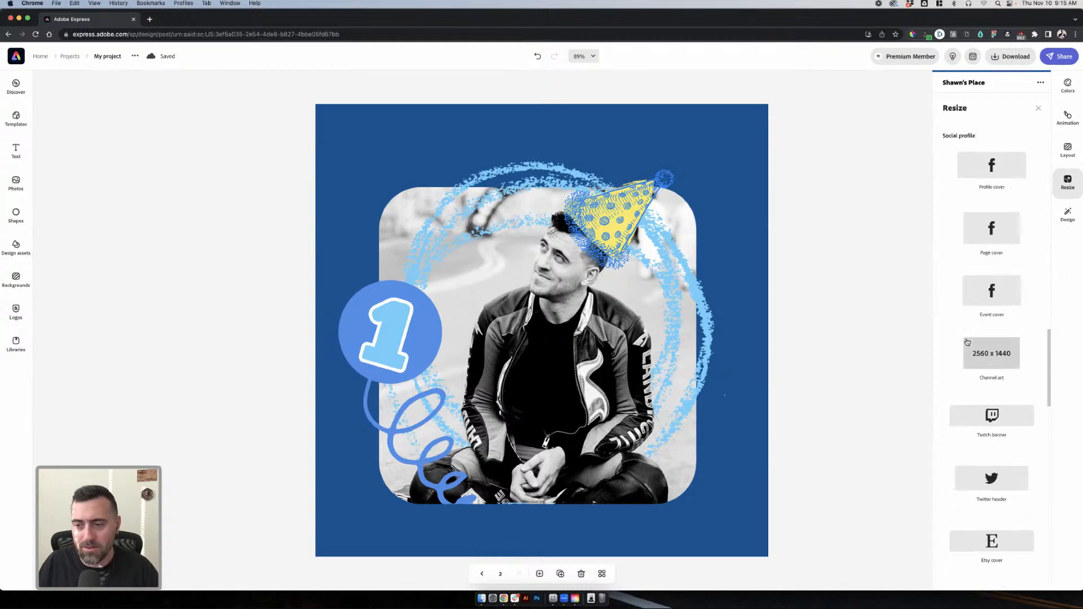
pyautogui.scroll(-10, 967, 342)
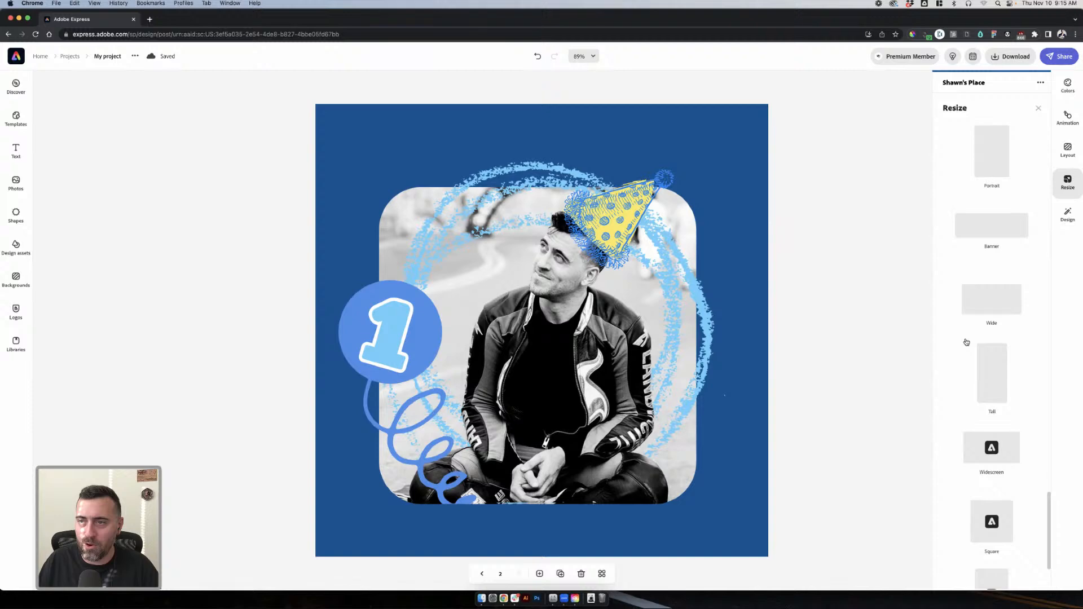
pyautogui.scroll(8, 967, 342)
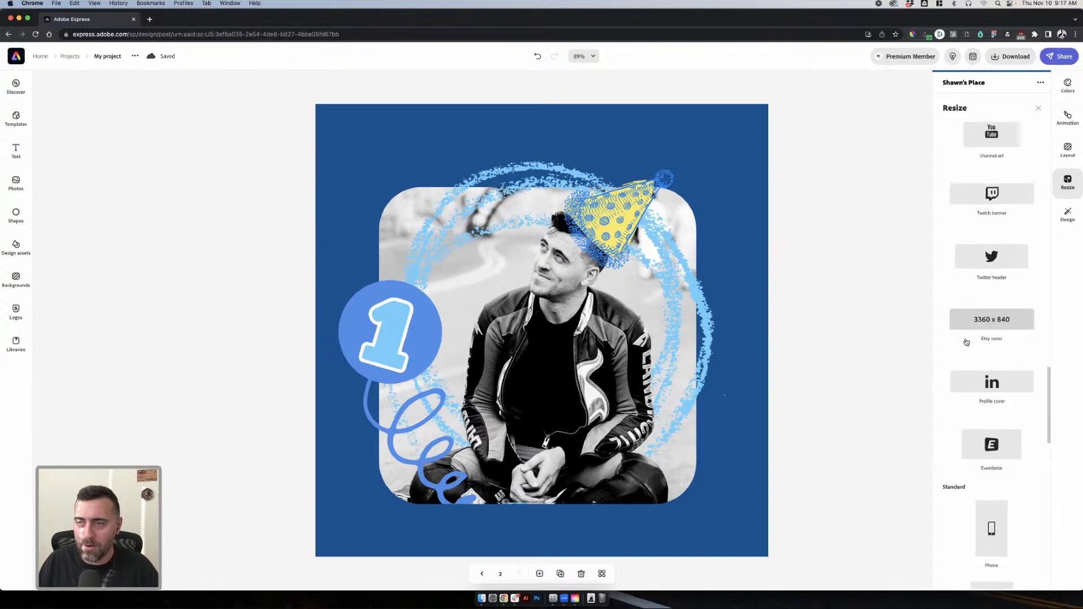
pyautogui.scroll(10, 966, 342)
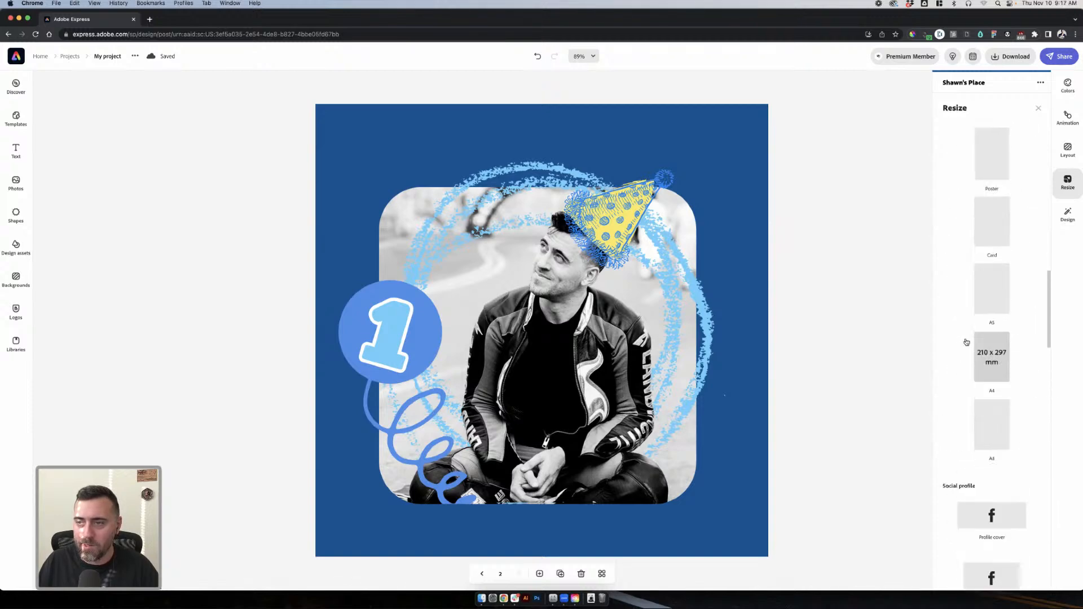
pyautogui.click(985, 361)
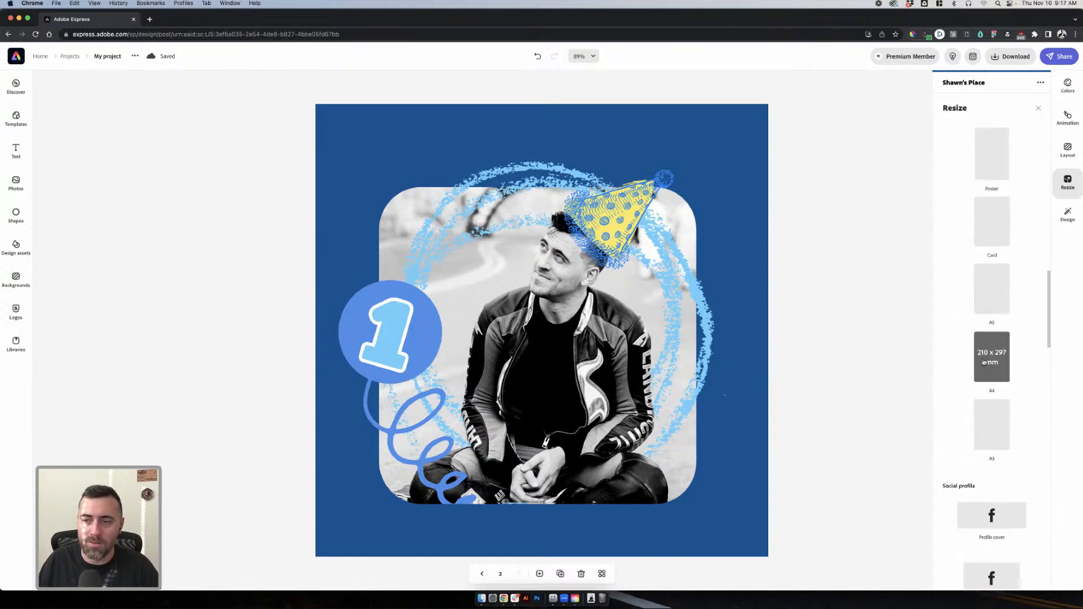
# - Shrink the photo group on the A4 page and center it horizontally, leaving open background around it
pyautogui.click(564, 320)
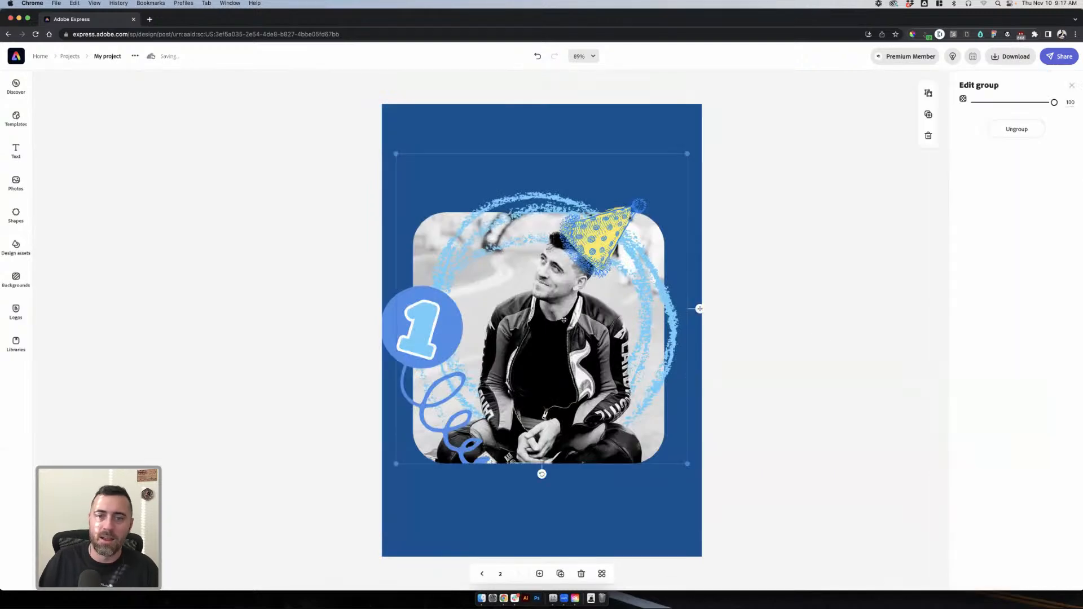
pyautogui.moveTo(687, 155); pyautogui.dragTo(641, 218)
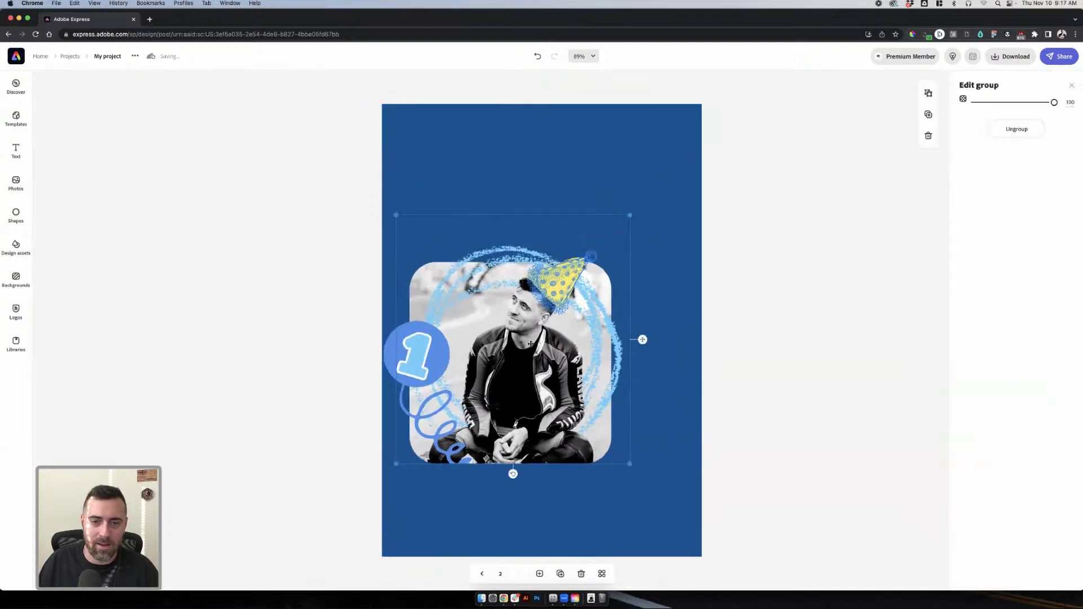
pyautogui.moveTo(534, 329); pyautogui.dragTo(563, 337)
pyautogui.click(756, 302)
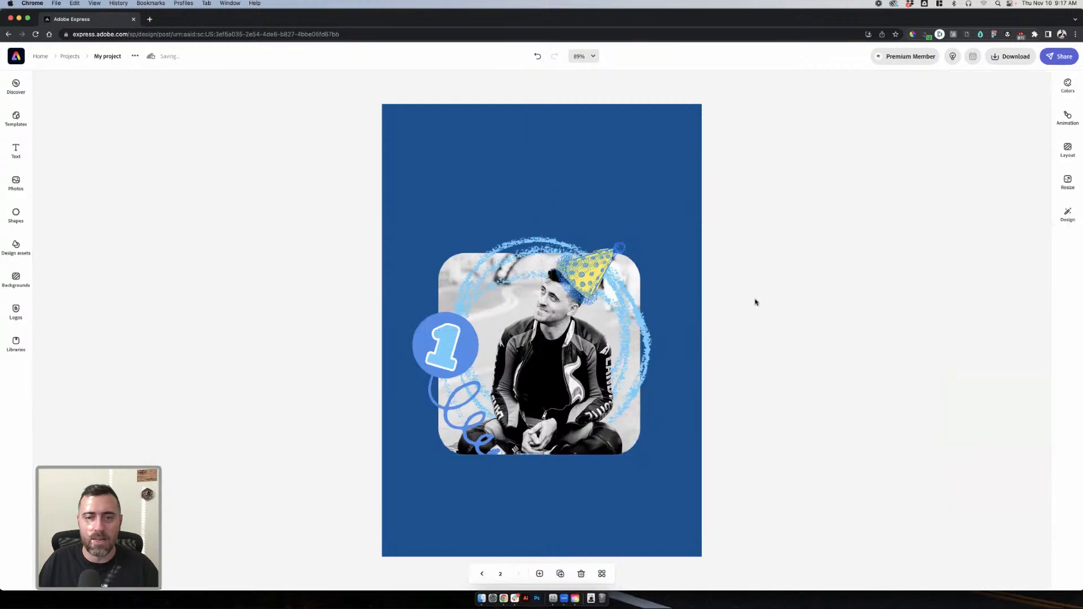
pyautogui.click(597, 331)
pyautogui.click(744, 270)
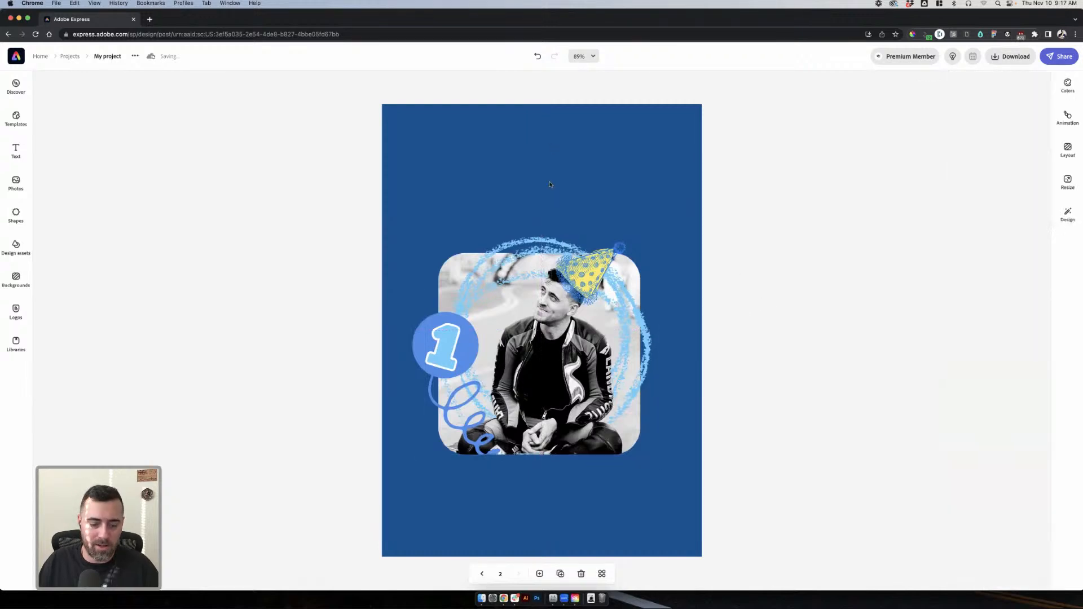
# - Add a new text box with the default placeholder text to the A4 page and deselect it
pyautogui.click(551, 186)
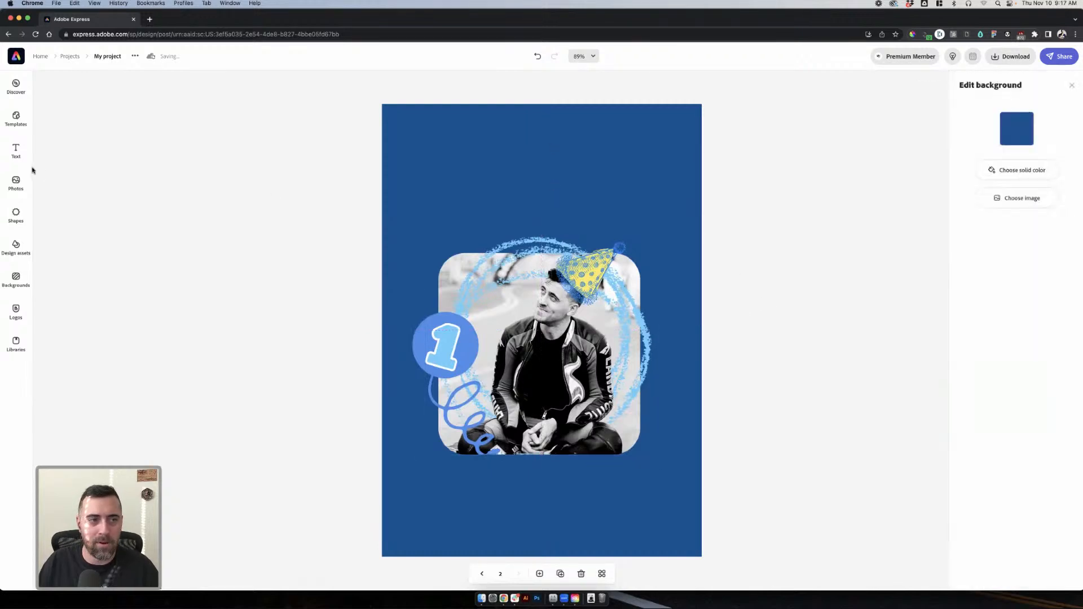
pyautogui.click(16, 150)
pyautogui.click(88, 132)
pyautogui.moveTo(101, 132); pyautogui.dragTo(9, 128)
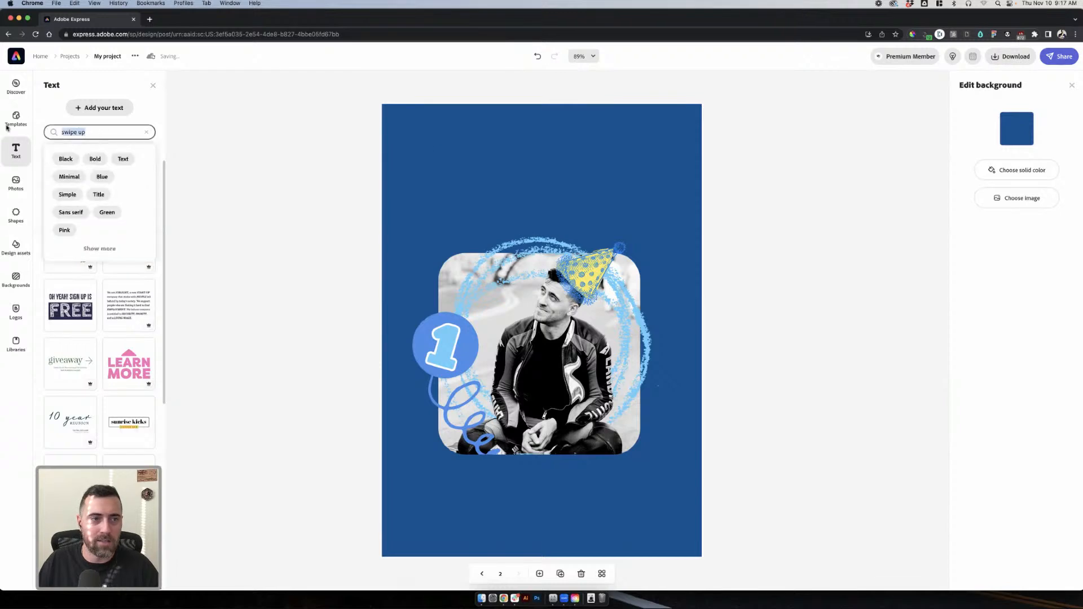
pyautogui.click(89, 112)
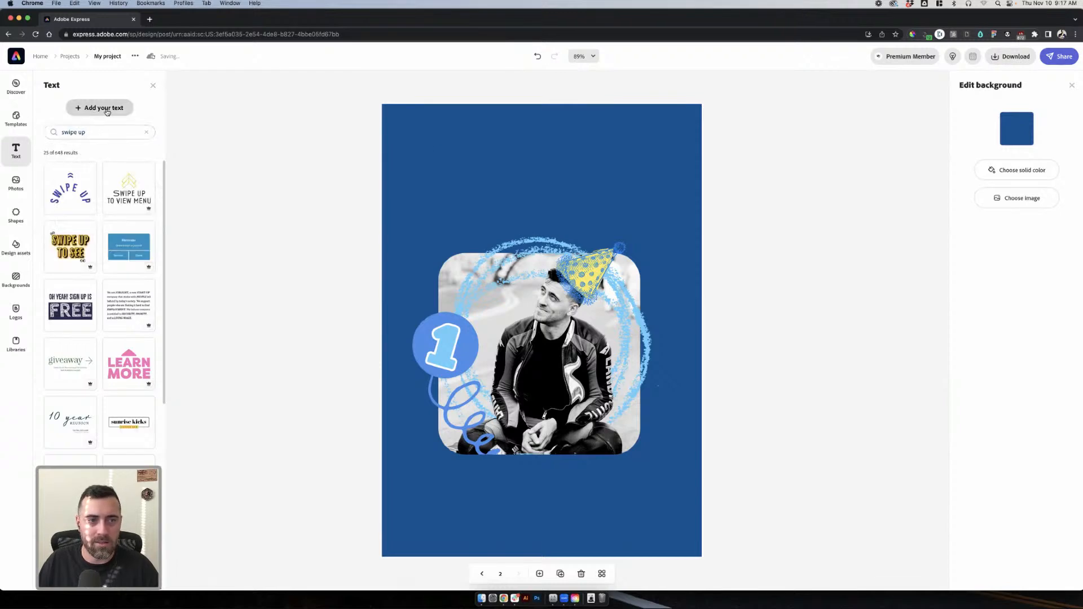
pyautogui.click(107, 112)
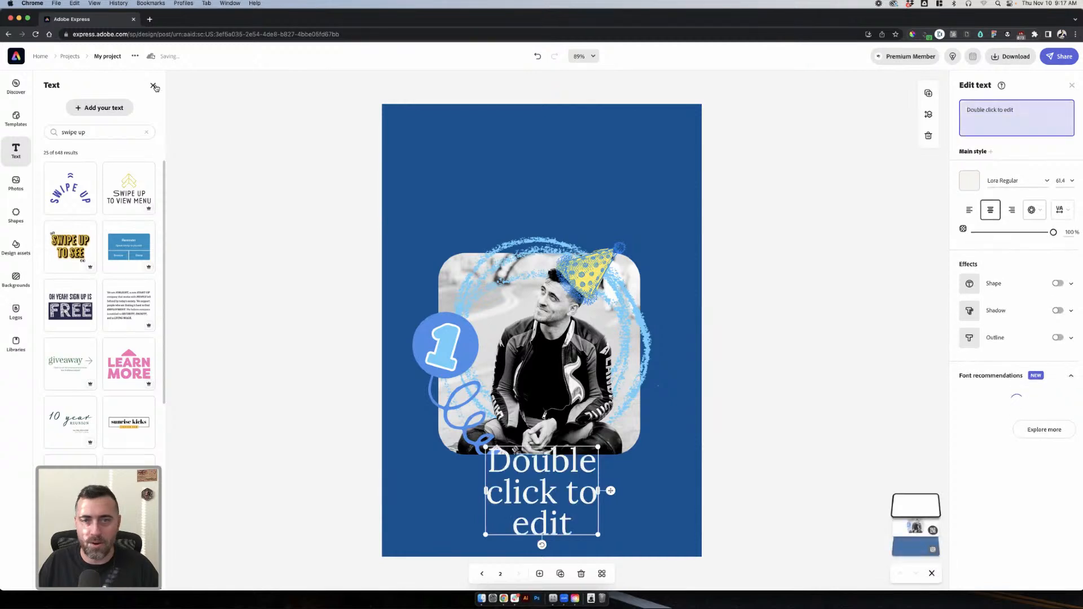
pyautogui.click(675, 166)
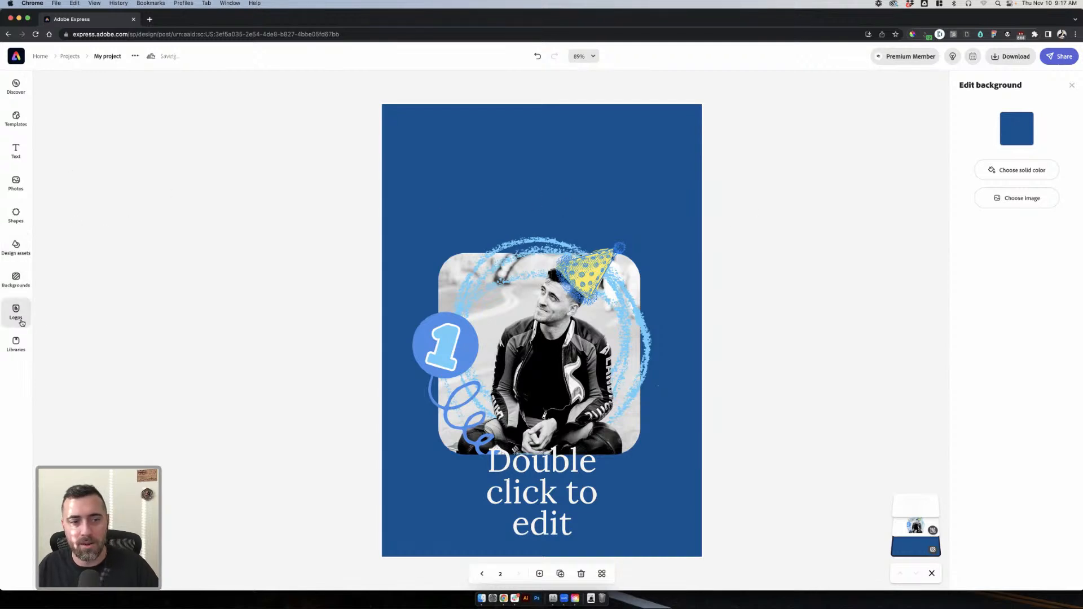
# - Leave the project for the home page and open the Shawn's Place brand
pyautogui.click(33, 65)
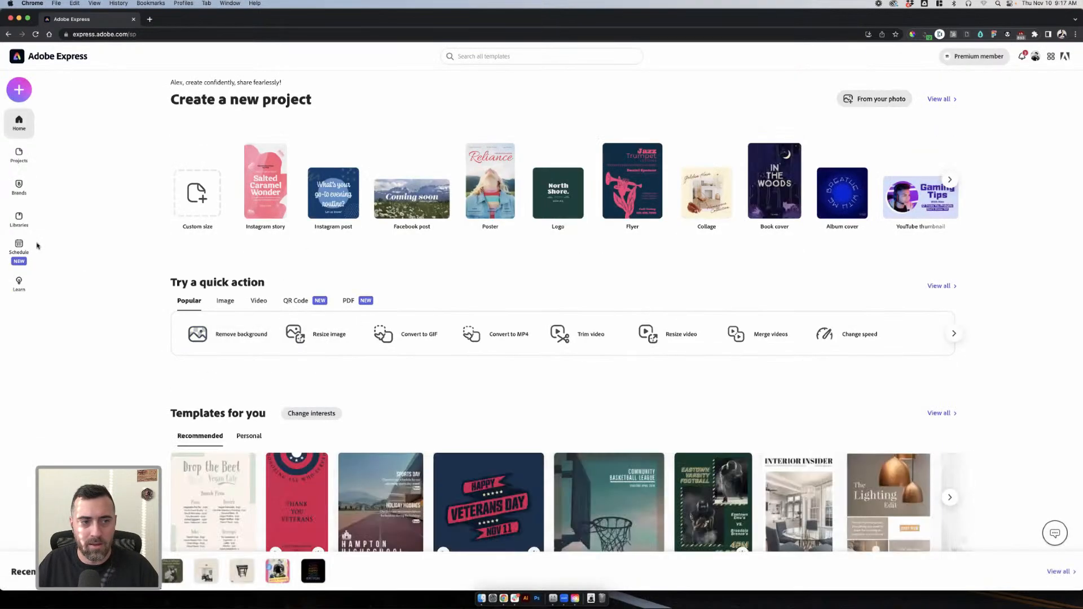
pyautogui.click(19, 188)
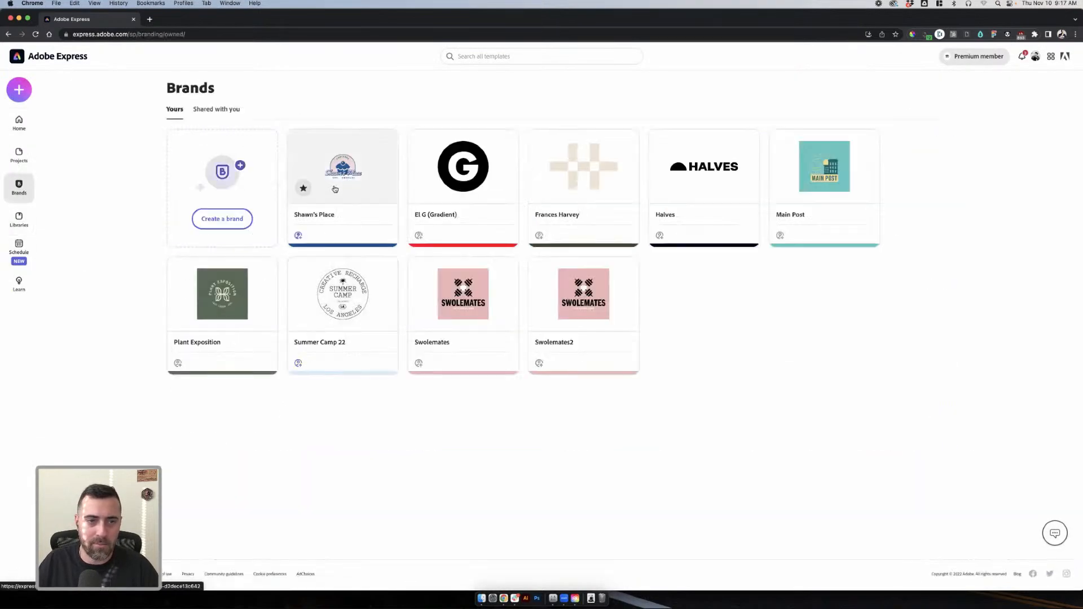
pyautogui.click(309, 182)
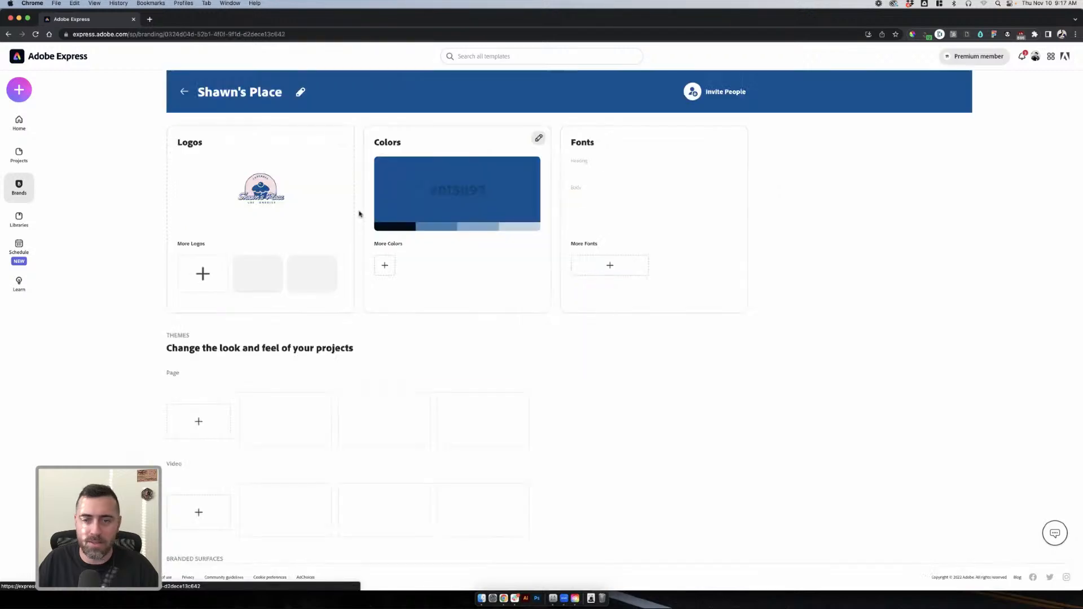
# - Start adding a custom font to the brand's additional fonts, opening the file chooser for the font upload
pyautogui.click(609, 266)
pyautogui.click(527, 390)
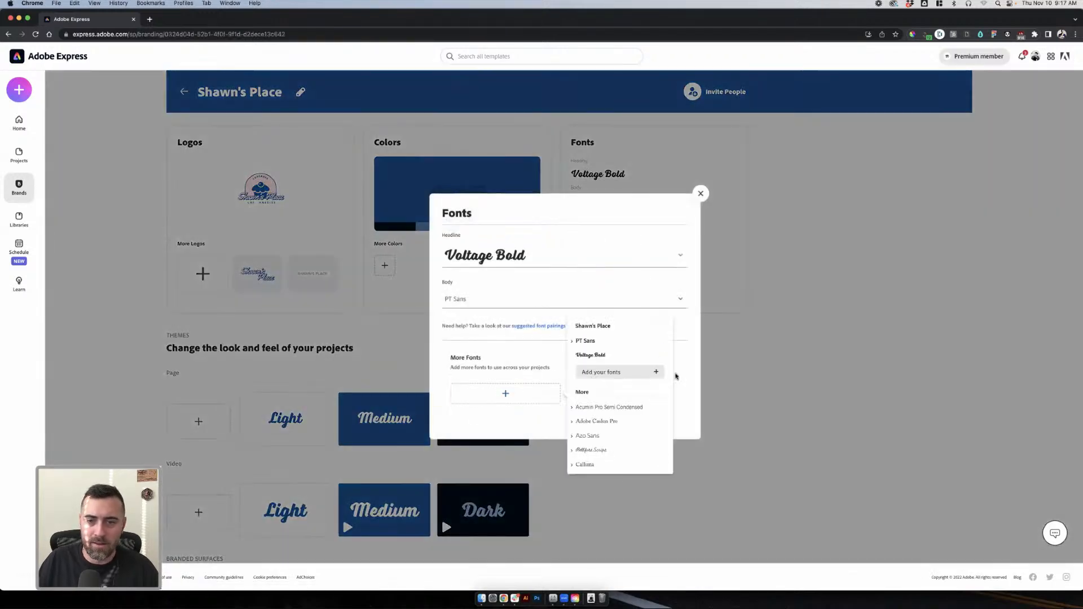
pyautogui.click(607, 373)
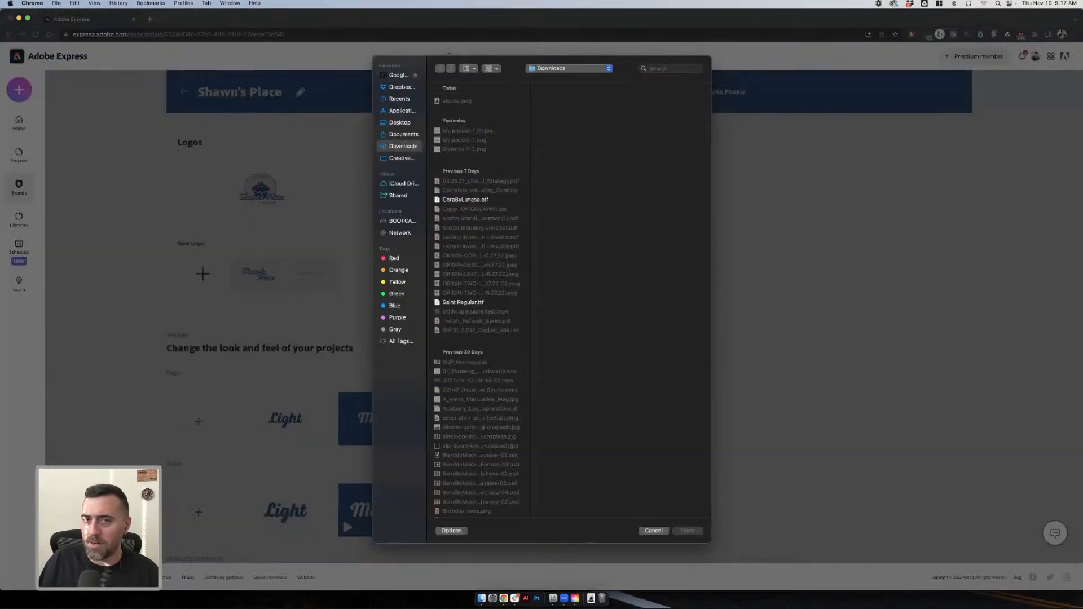
pyautogui.hotkey('ctrl', 'Up')
pyautogui.hotkey('ctrl', 'Up')
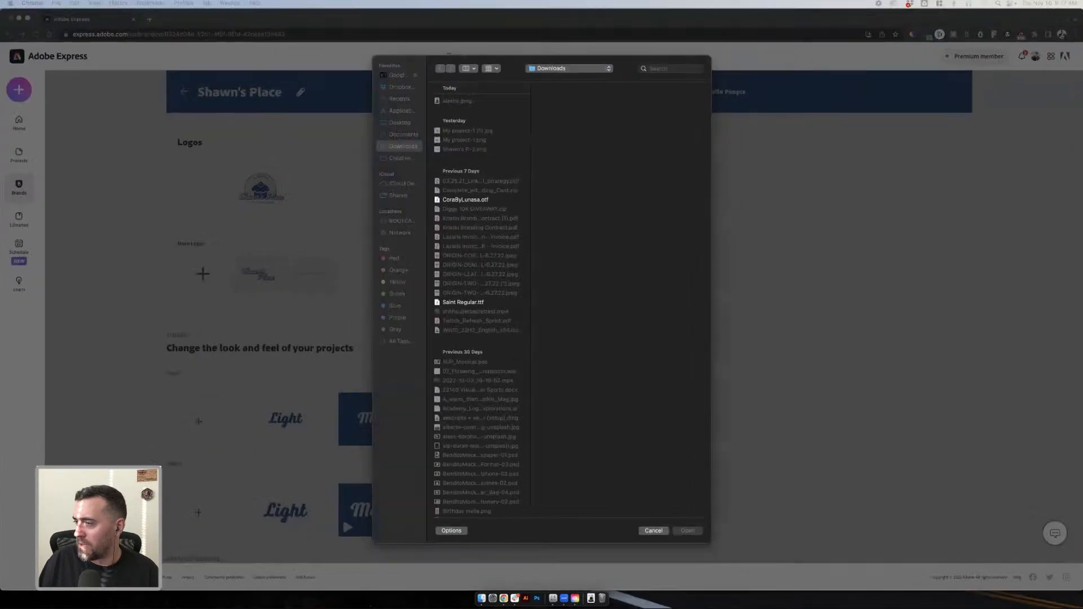
# - Search the Mac for "fonts" and extend the query to "fonts comic papyrus" to find a font file
pyautogui.click(677, 67)
pyautogui.write('fonts')
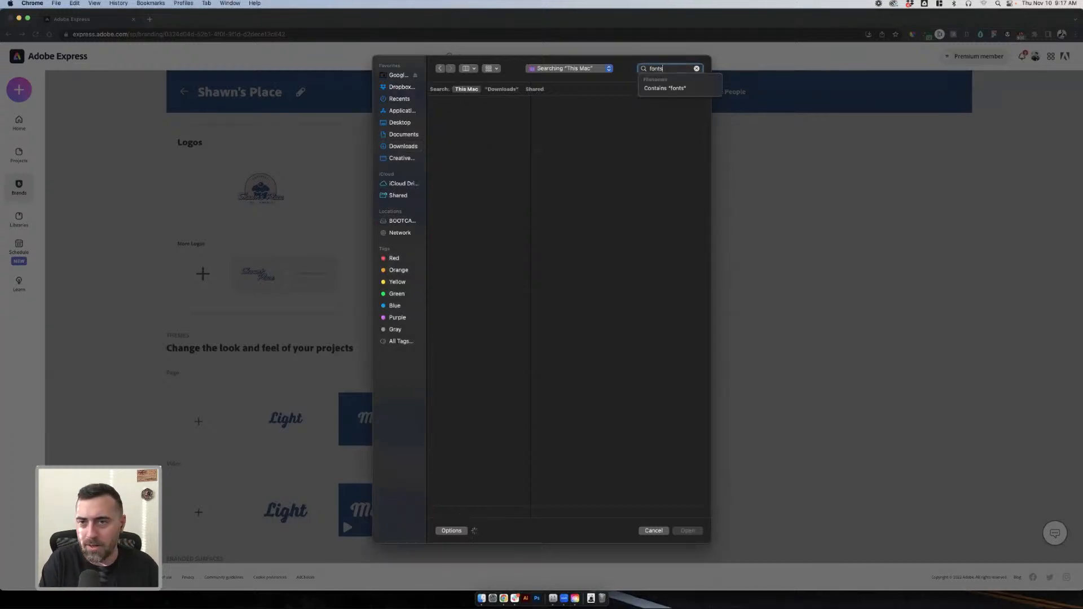
pyautogui.press('Return')
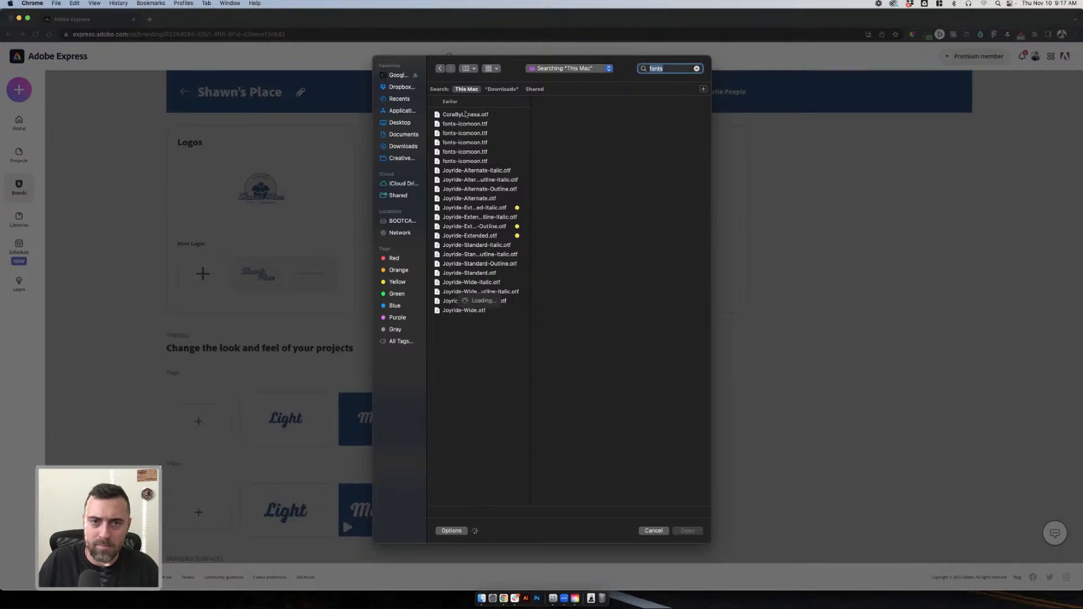
pyautogui.click(674, 70)
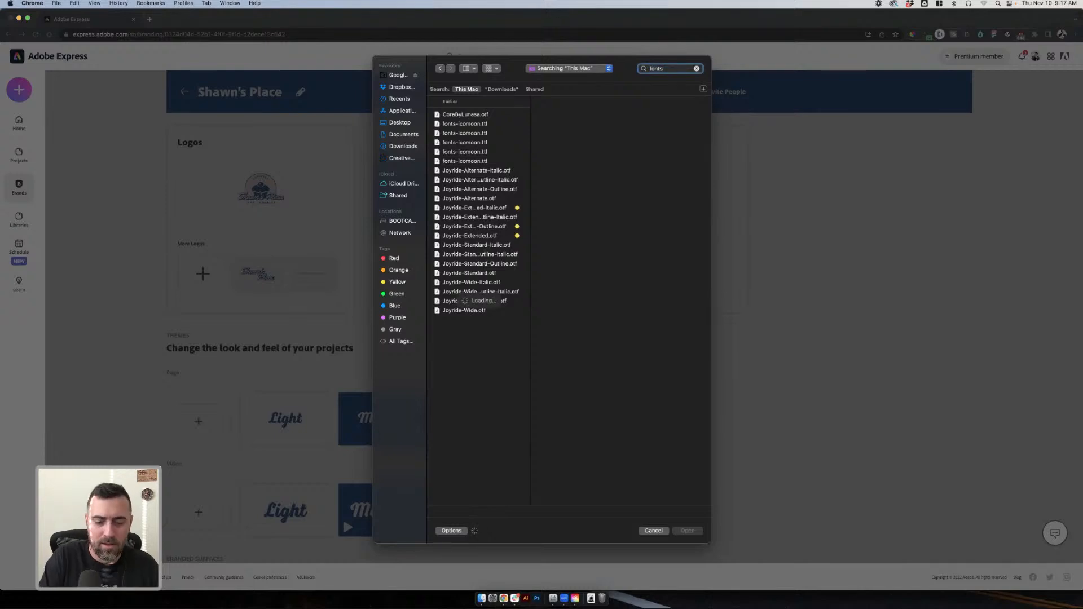
pyautogui.write('comic')
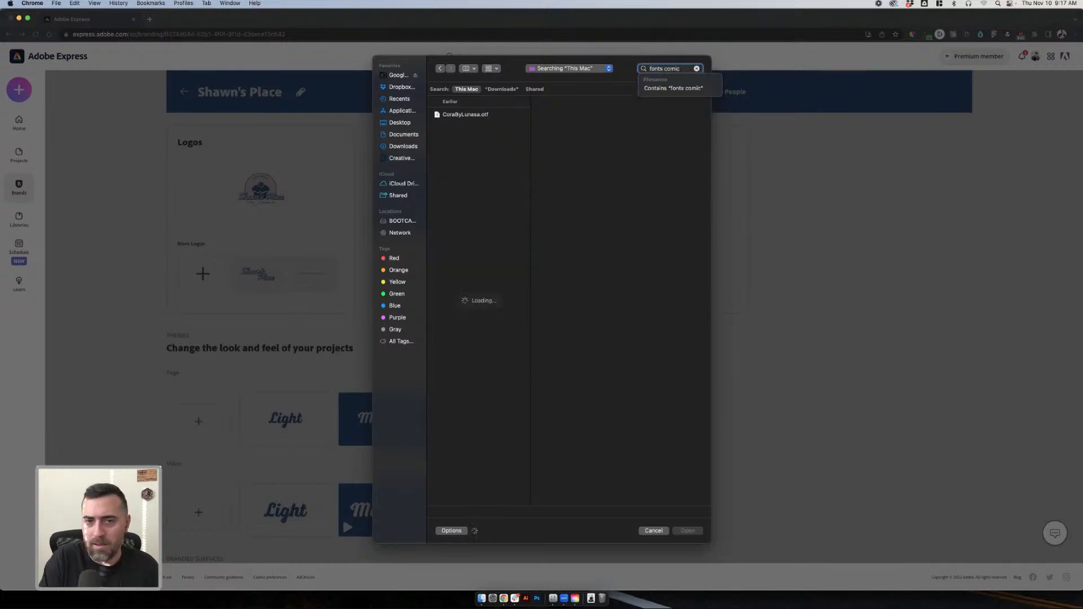
pyautogui.write(' papyrus')
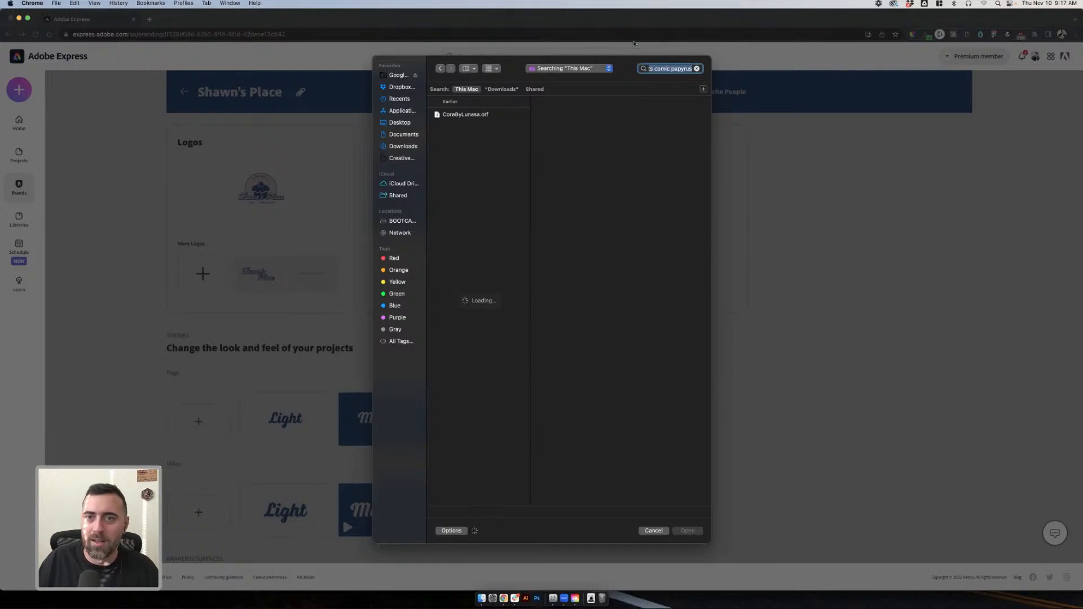
# - Shorten the font file search on the Mac to "comic papyrus"
pyautogui.click(658, 68)
pyautogui.press('BackSpace')
pyautogui.press('BackSpace')
pyautogui.press('BackSpace')
pyautogui.press('BackSpace')
pyautogui.press('BackSpace')
pyautogui.press('BackSpace')
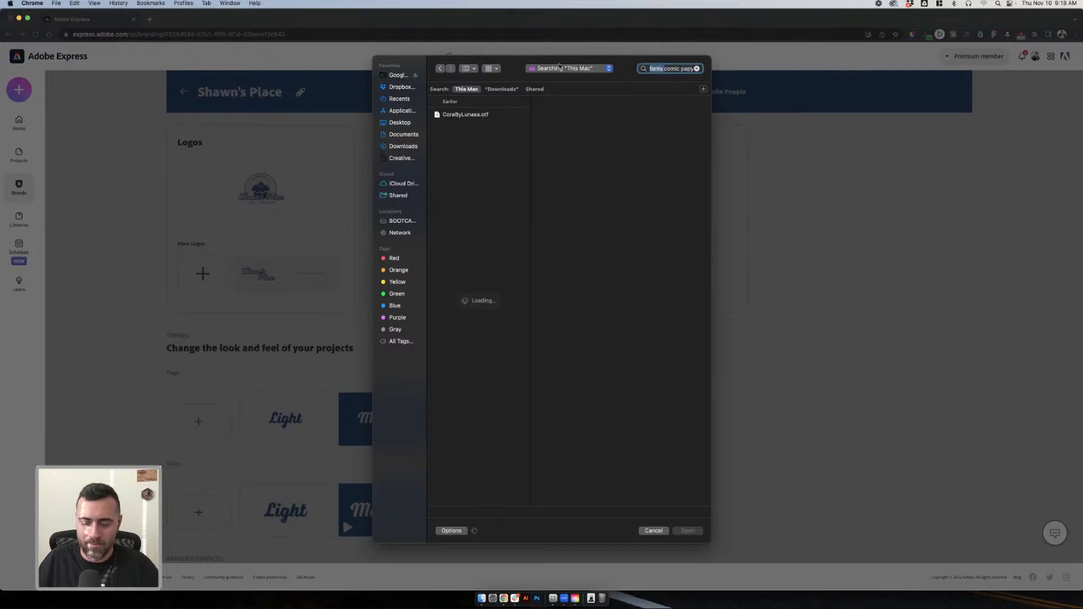
pyautogui.press('Return')
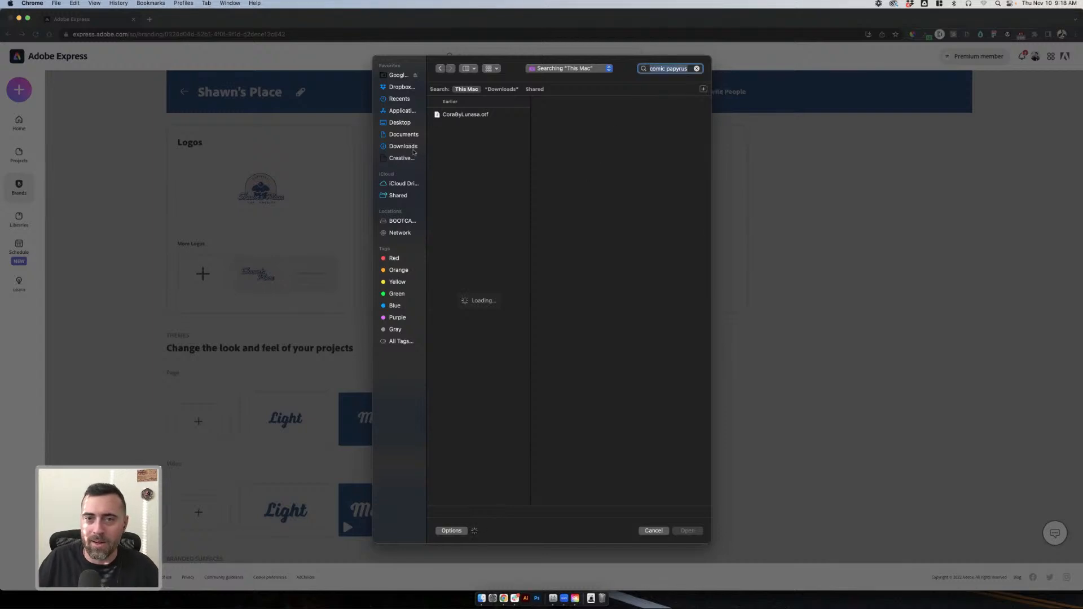
# - Cancel the font file selection and close the brand's font settings
pyautogui.click(655, 532)
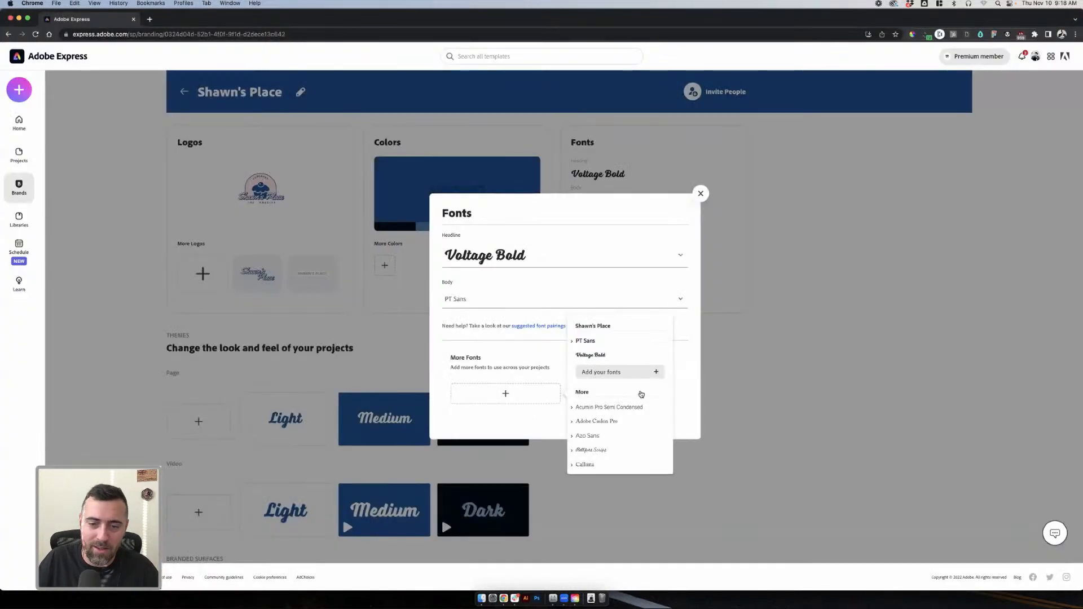
pyautogui.scroll(-5, 643, 398)
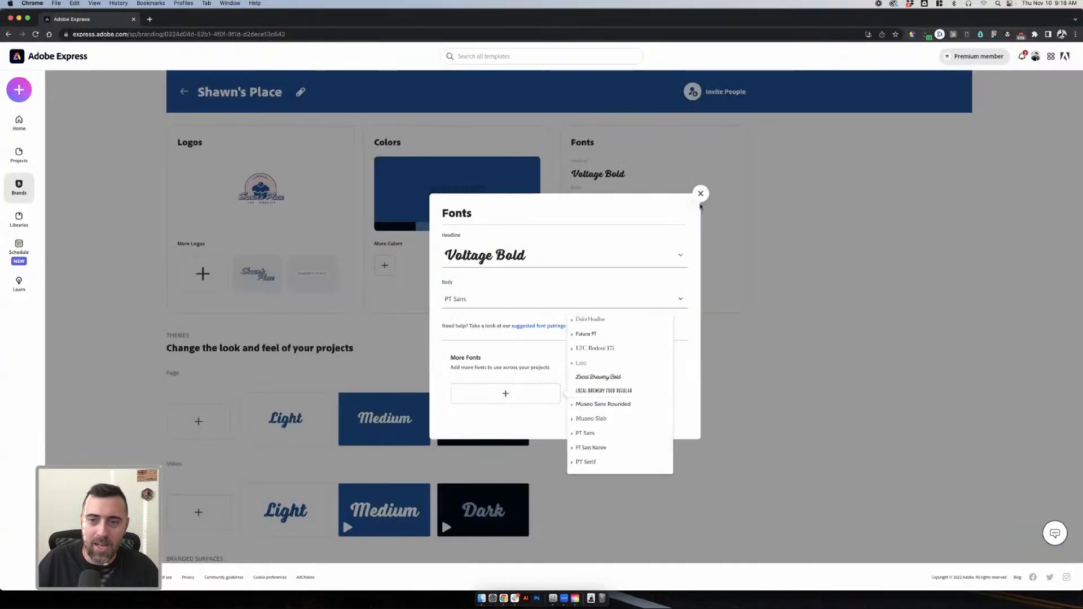
pyautogui.click(701, 194)
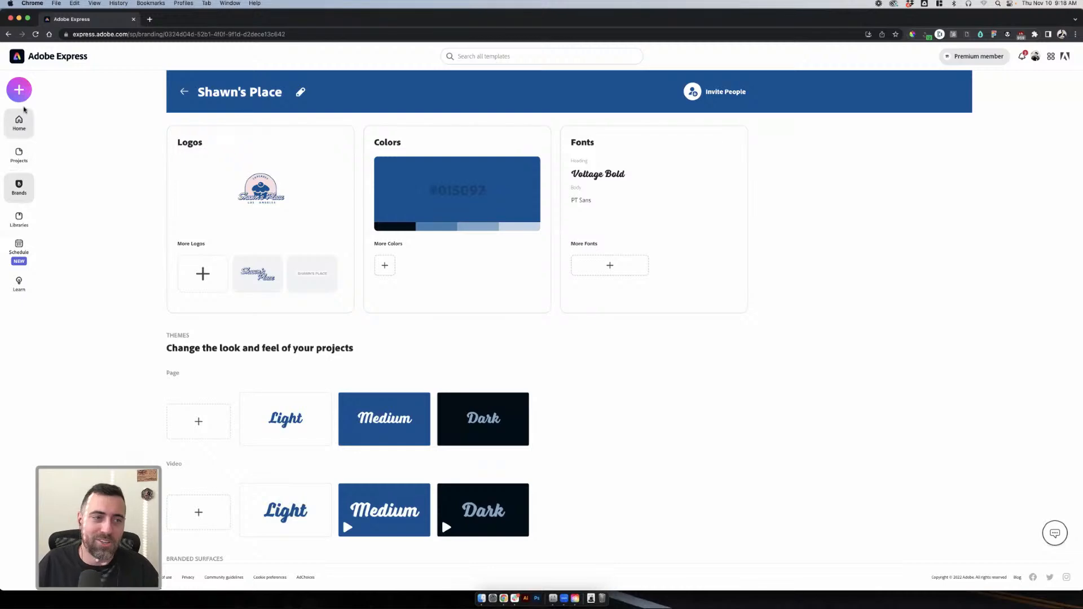
# - Reopen the birthday design from the projects list and open its second page for editing
pyautogui.click(27, 128)
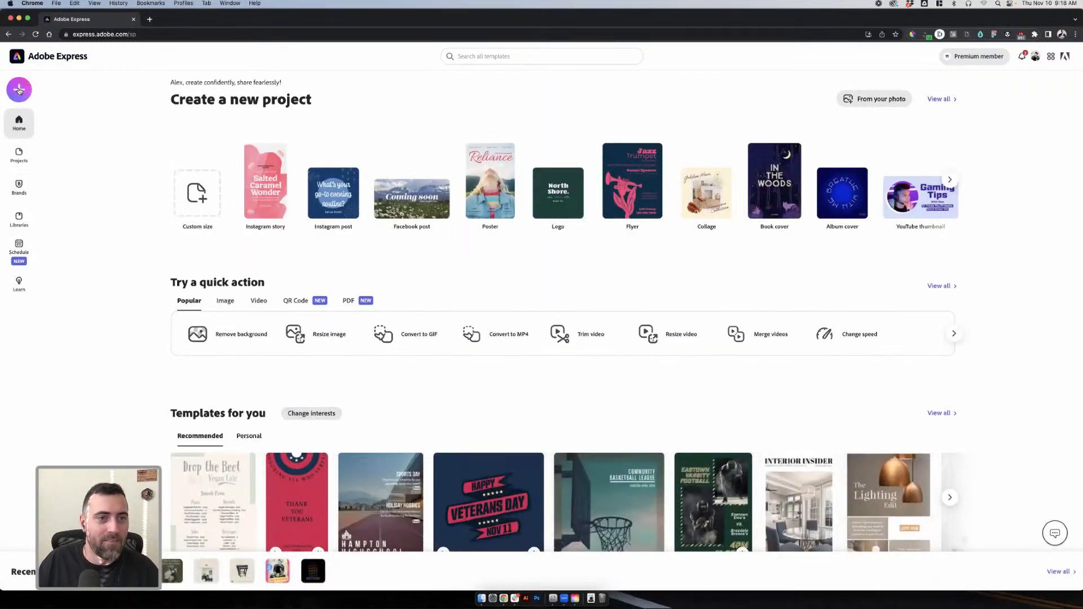
pyautogui.click(19, 154)
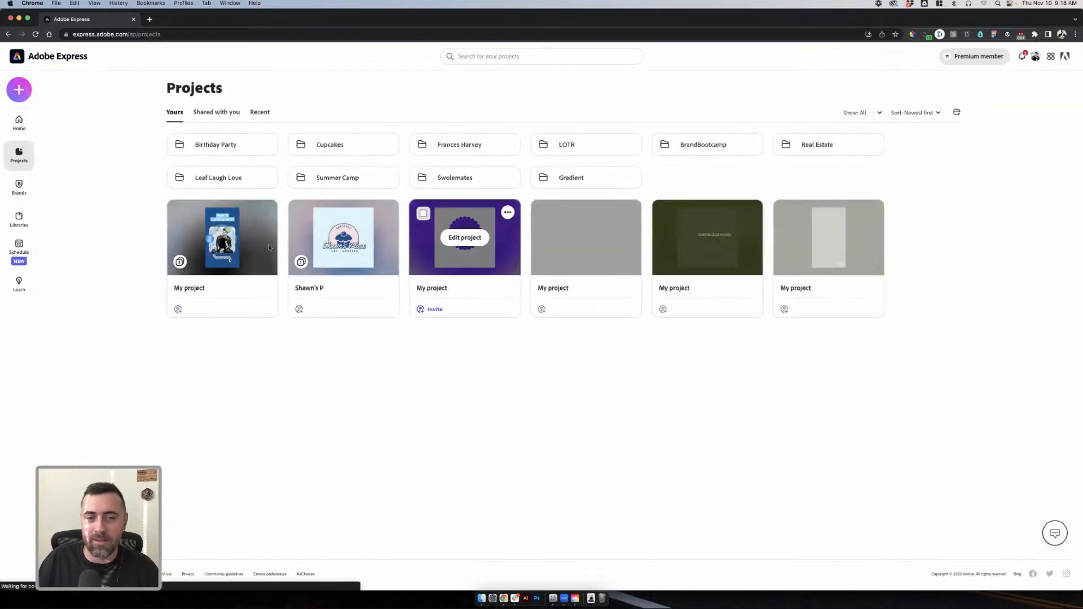
pyautogui.click(269, 247)
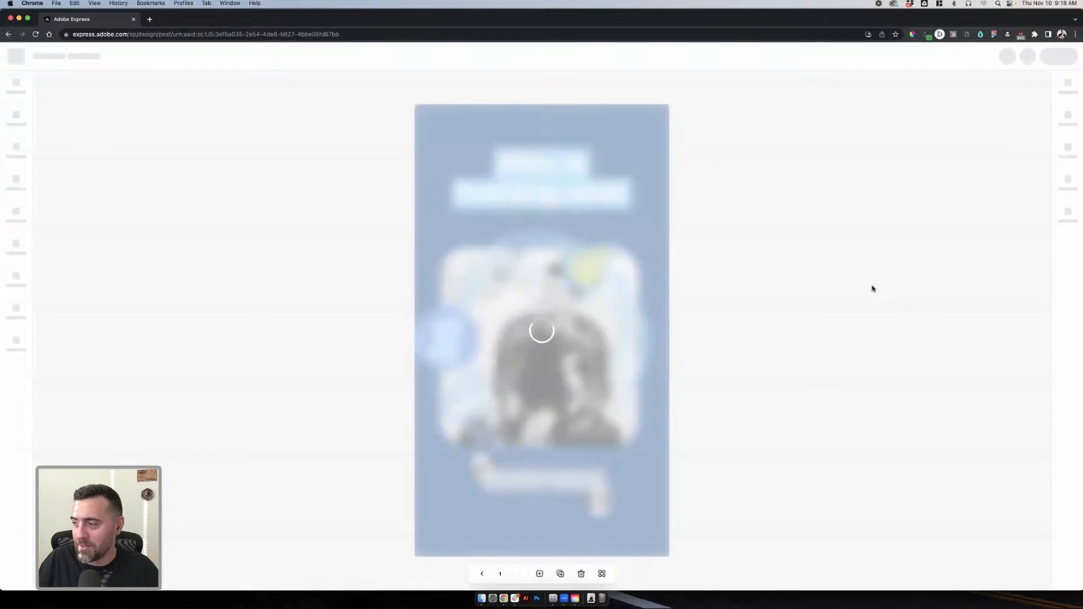
pyautogui.click(602, 574)
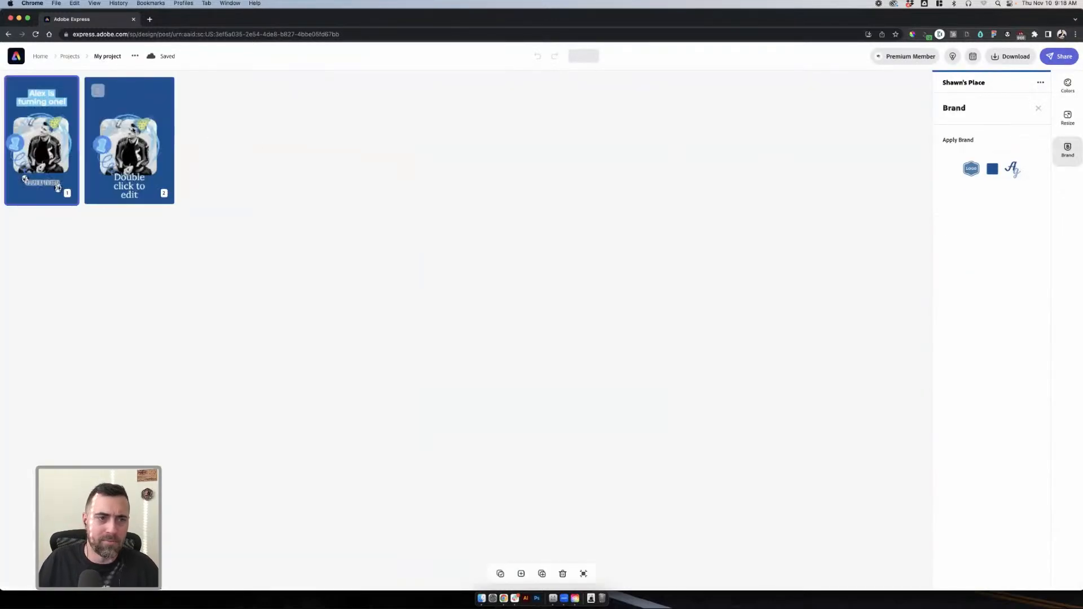
pyautogui.click(132, 128)
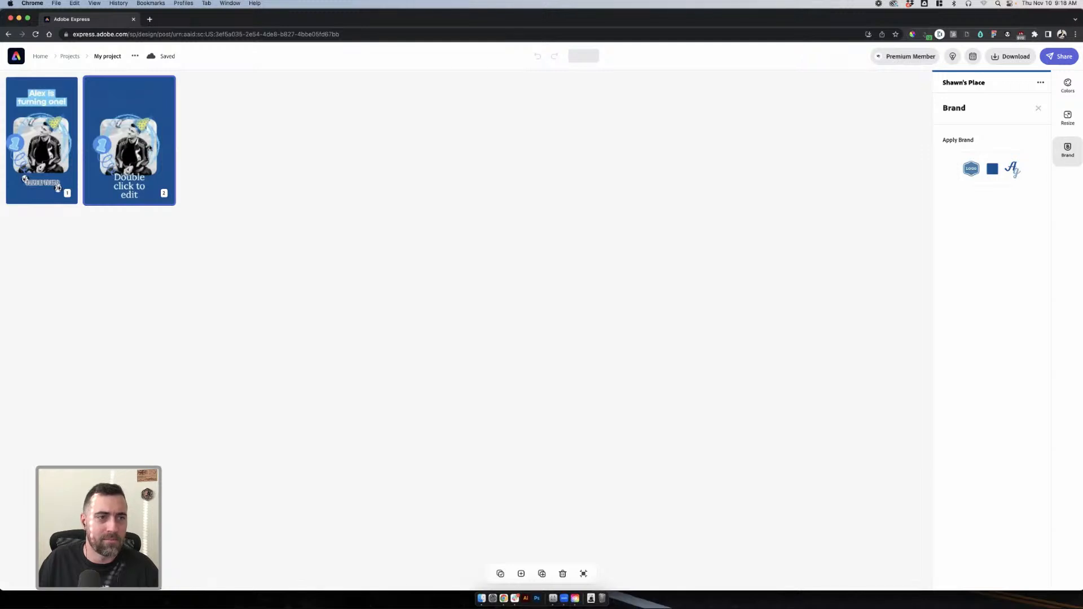
pyautogui.doubleClick(165, 153)
# - Delete the placeholder text from the A4 page and resize the page to the square Instagram post format
pyautogui.click(584, 509)
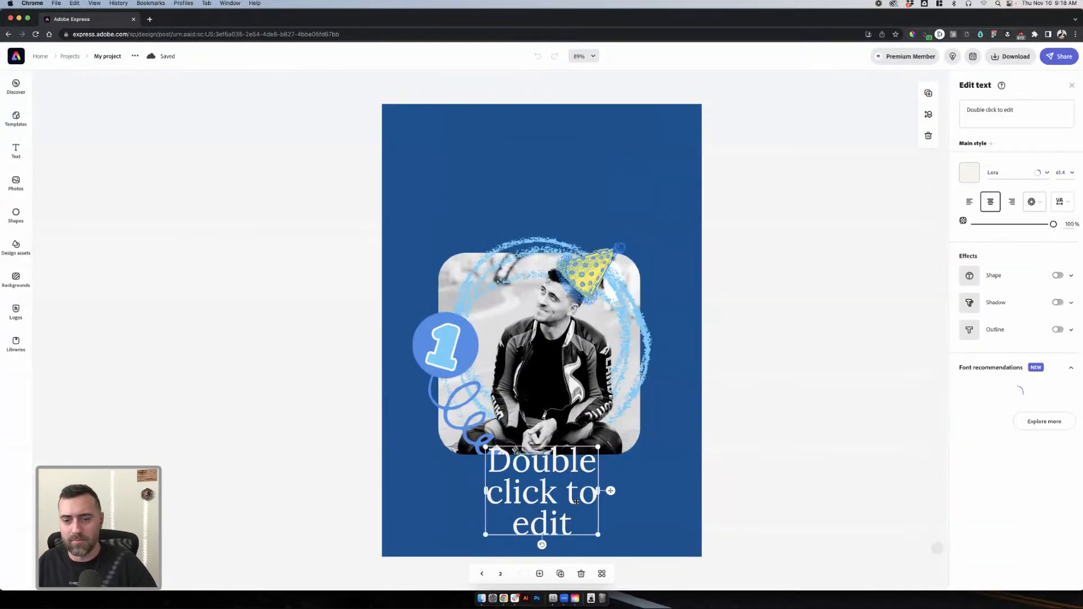
pyautogui.press('Delete')
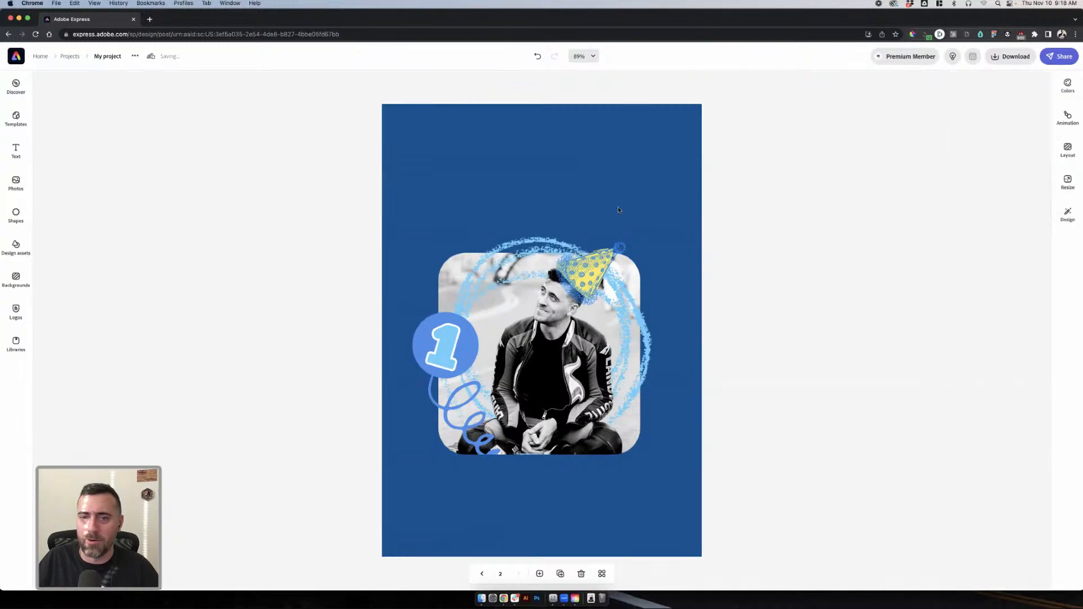
pyautogui.click(1068, 180)
pyautogui.scroll(5, 988, 214)
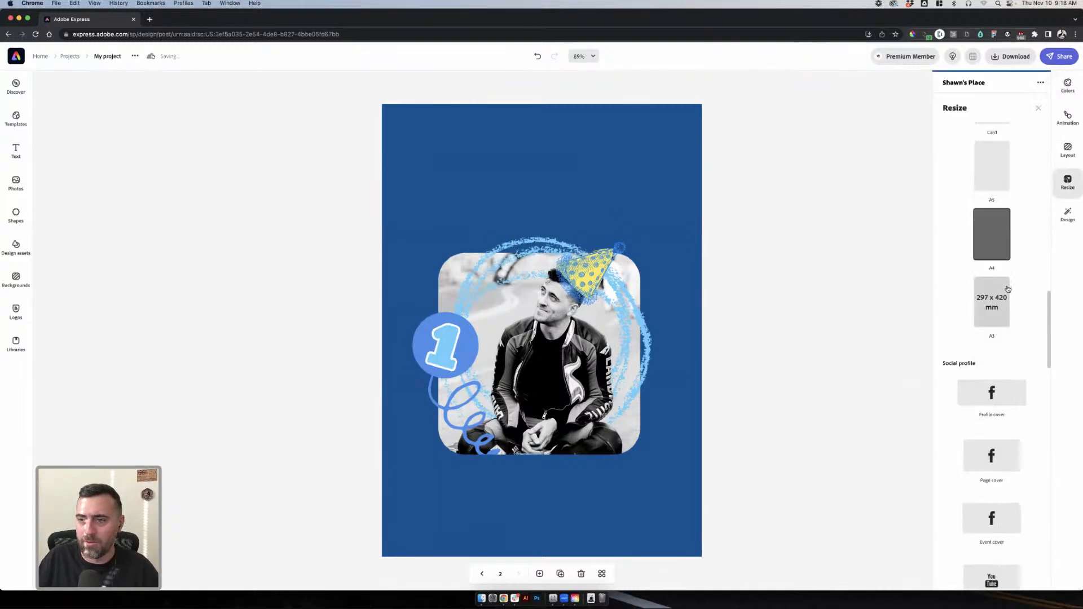
pyautogui.click(994, 253)
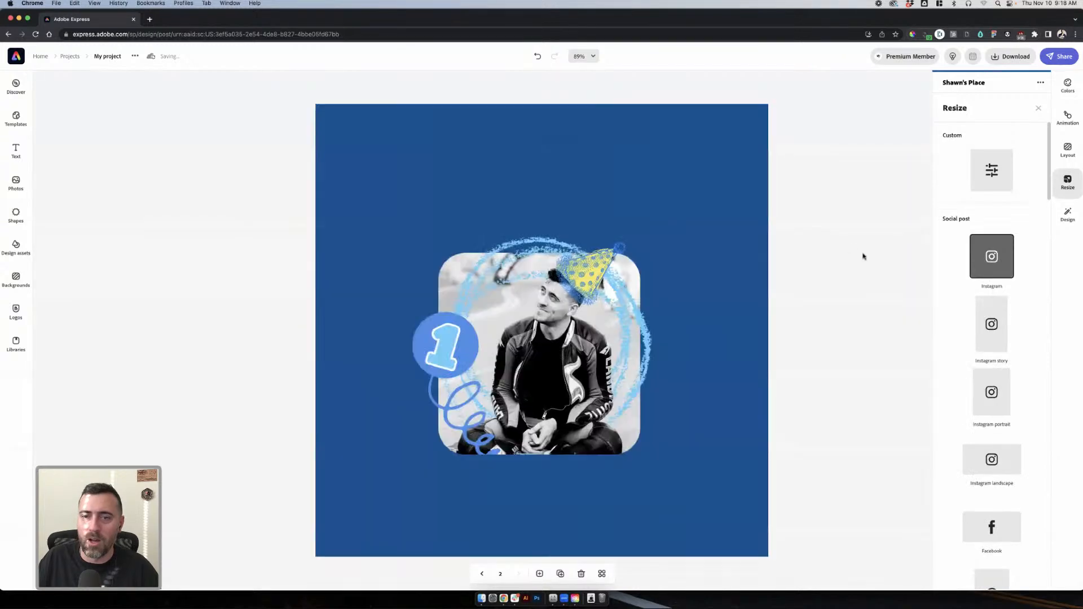
# - Enlarge the birthday photo group to fill most of the square page and center it on the page
pyautogui.click(806, 241)
pyautogui.click(594, 366)
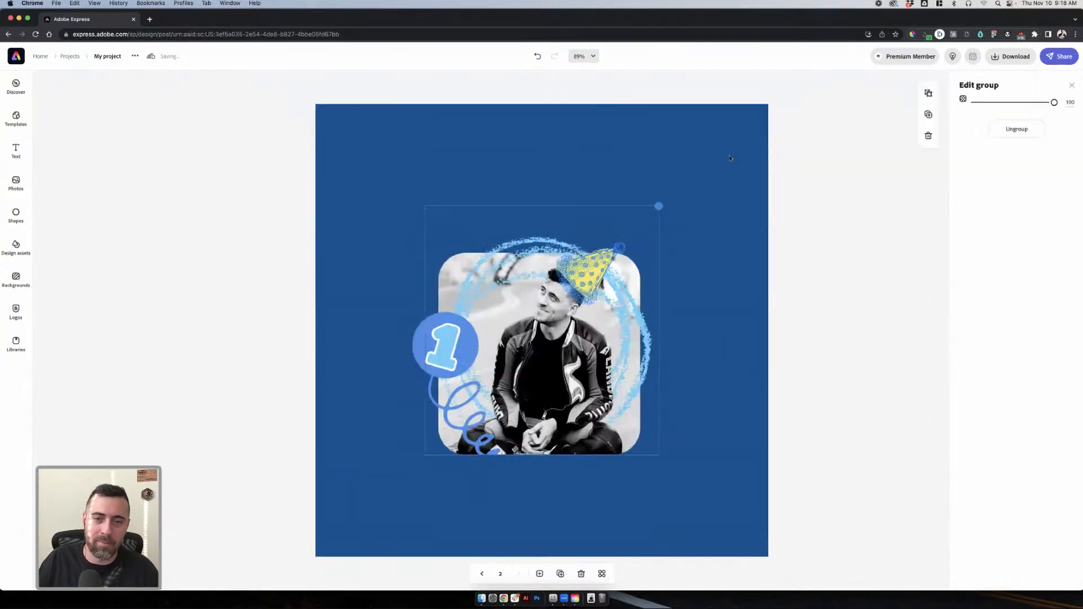
pyautogui.moveTo(659, 205); pyautogui.dragTo(754, 106)
pyautogui.moveTo(532, 384); pyautogui.dragTo(485, 435)
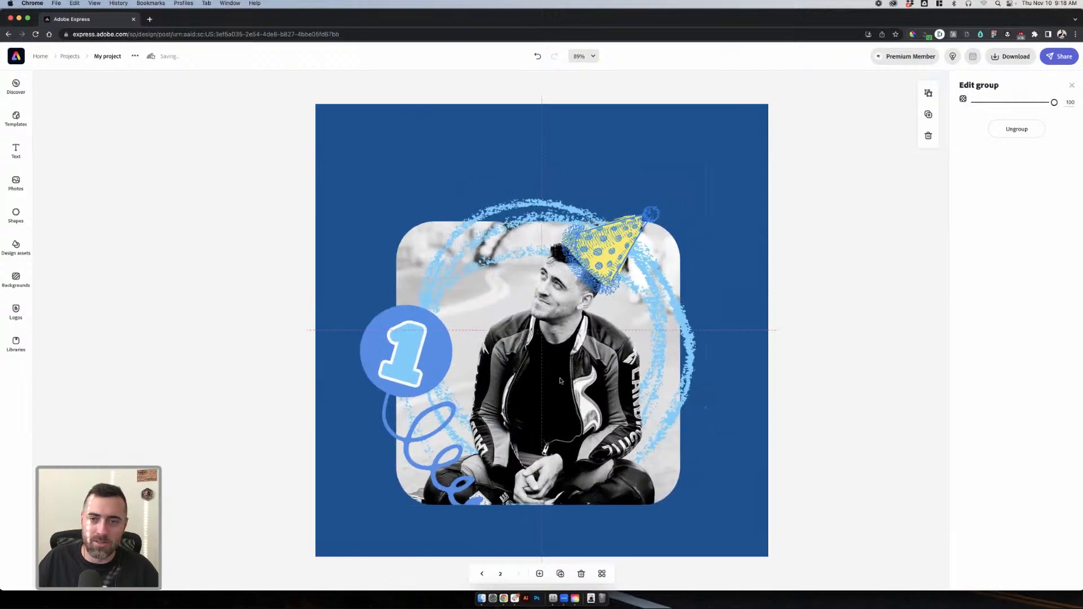
pyautogui.moveTo(710, 160); pyautogui.dragTo(793, 119)
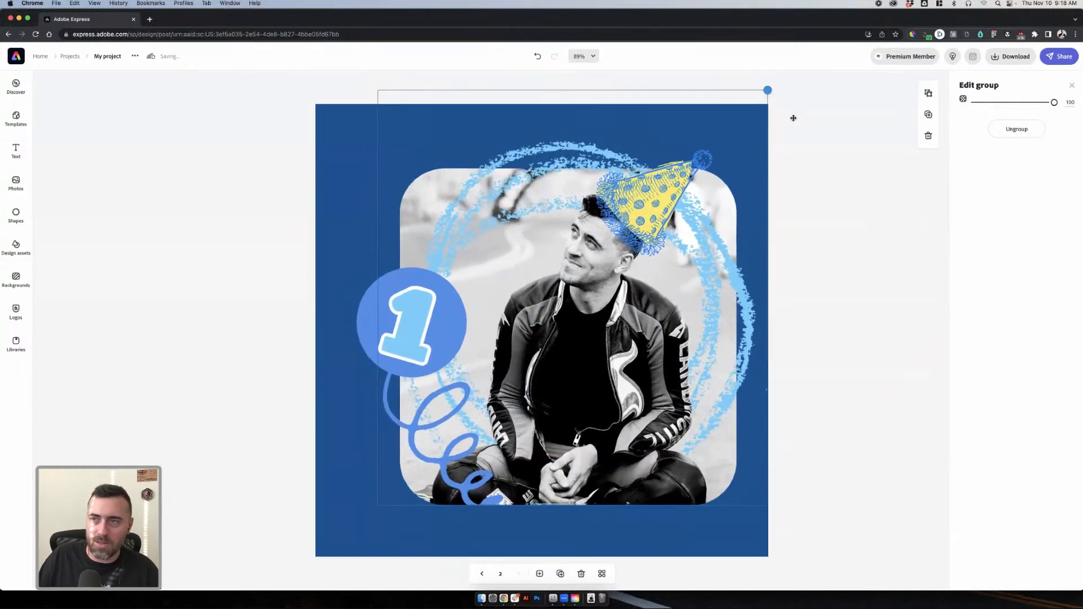
pyautogui.moveTo(624, 278); pyautogui.dragTo(594, 291)
pyautogui.click(714, 521)
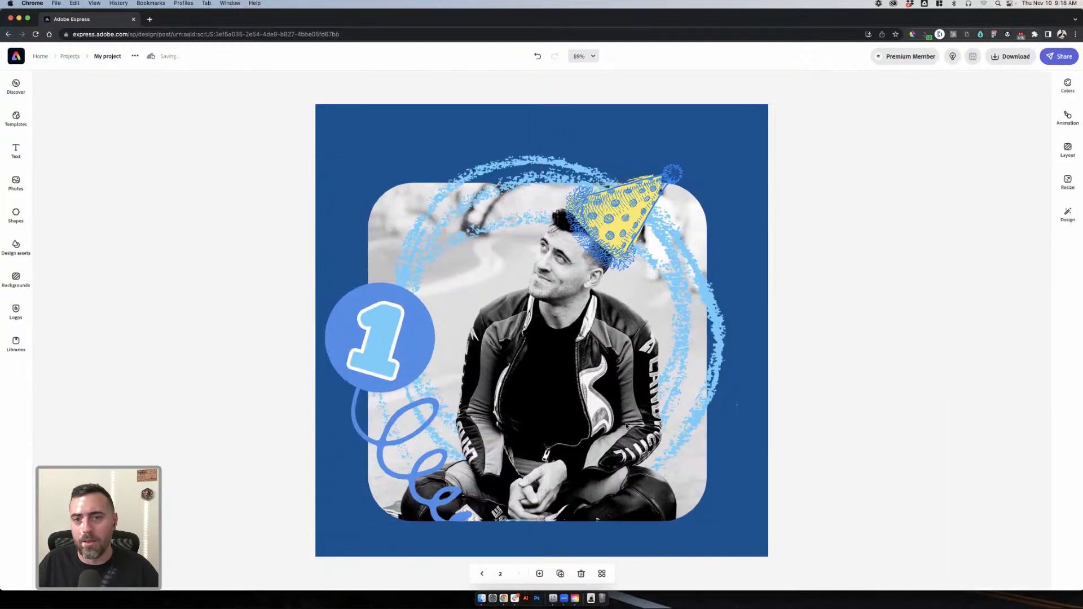
pyautogui.moveTo(628, 423); pyautogui.dragTo(627, 419)
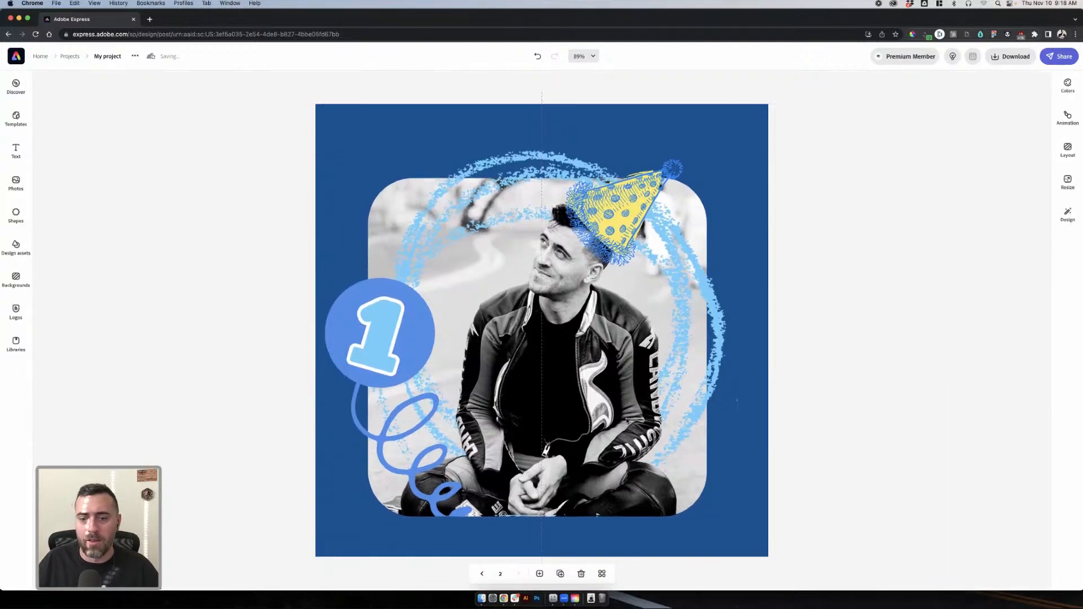
# - Duplicate the square page and resize the copy to A4
pyautogui.click(560, 574)
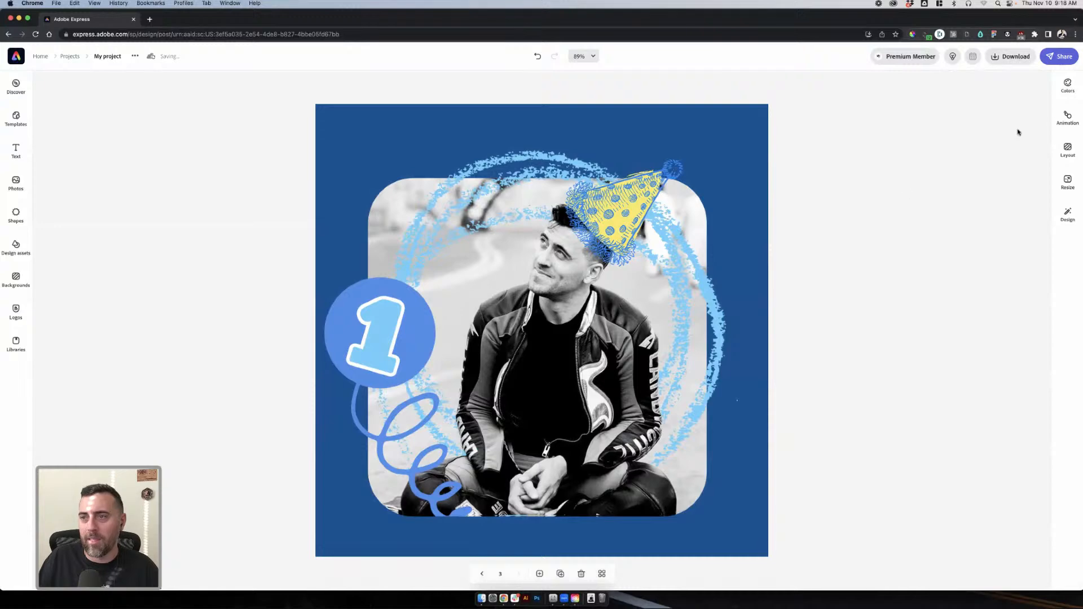
pyautogui.click(1068, 181)
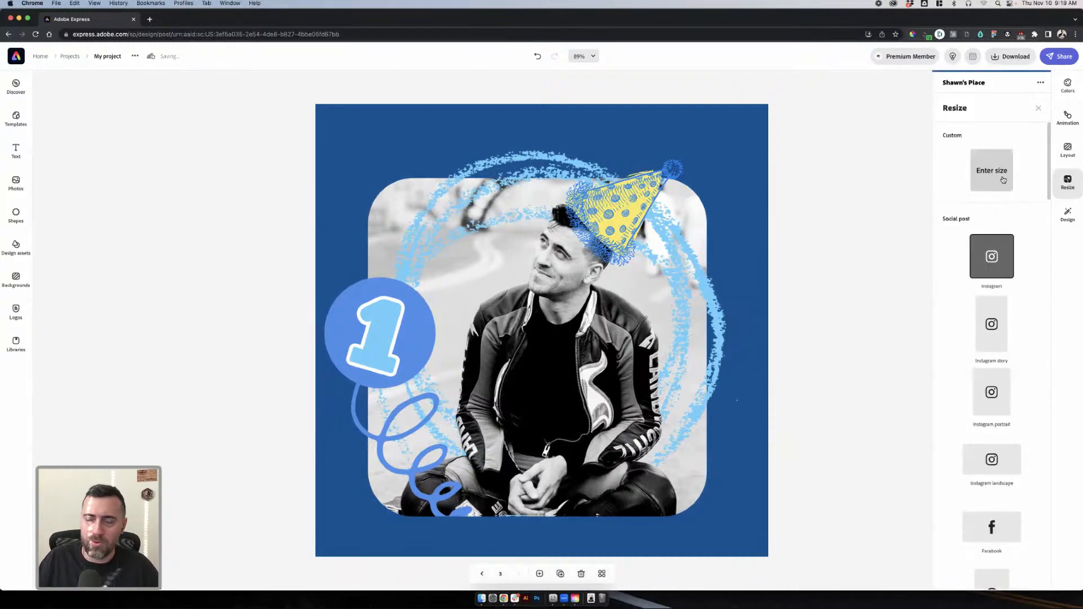
pyautogui.scroll(-15, 1013, 315)
pyautogui.scroll(-15, 1014, 315)
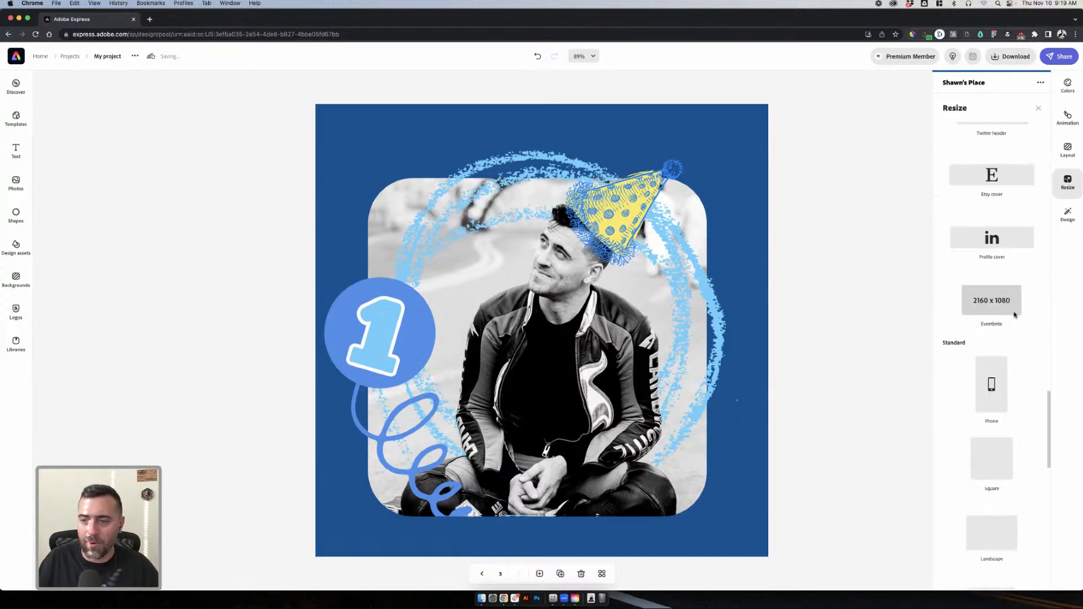
pyautogui.scroll(15, 1014, 316)
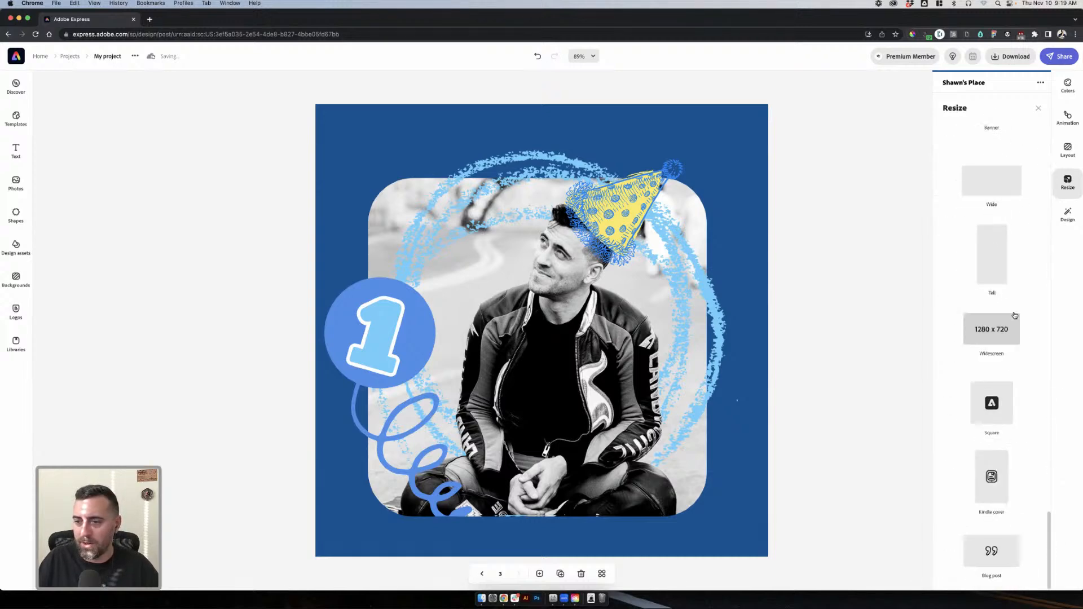
pyautogui.scroll(10, 1015, 316)
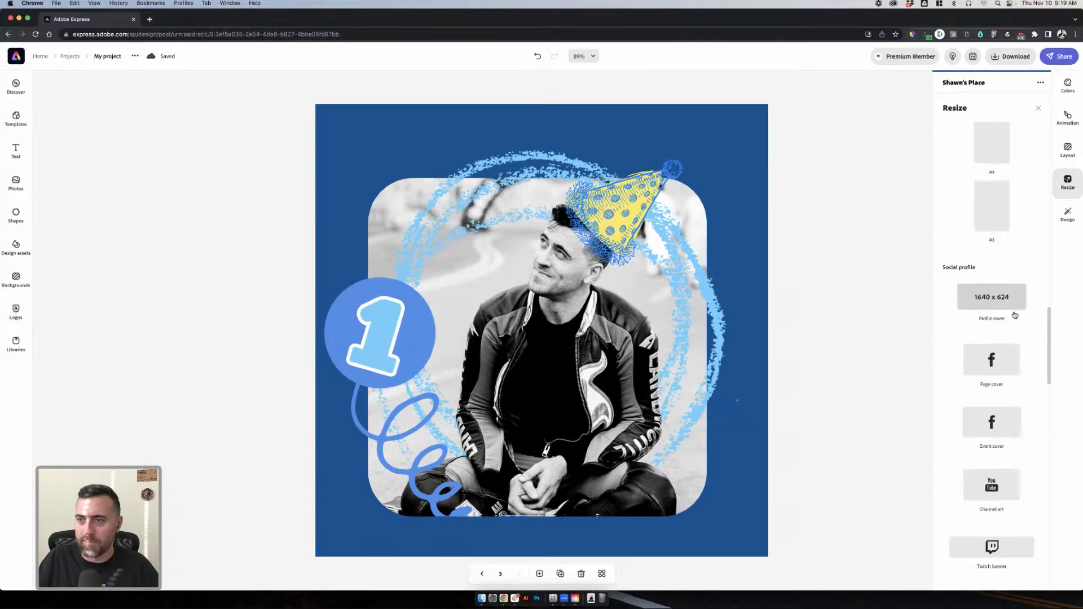
pyautogui.click(1007, 291)
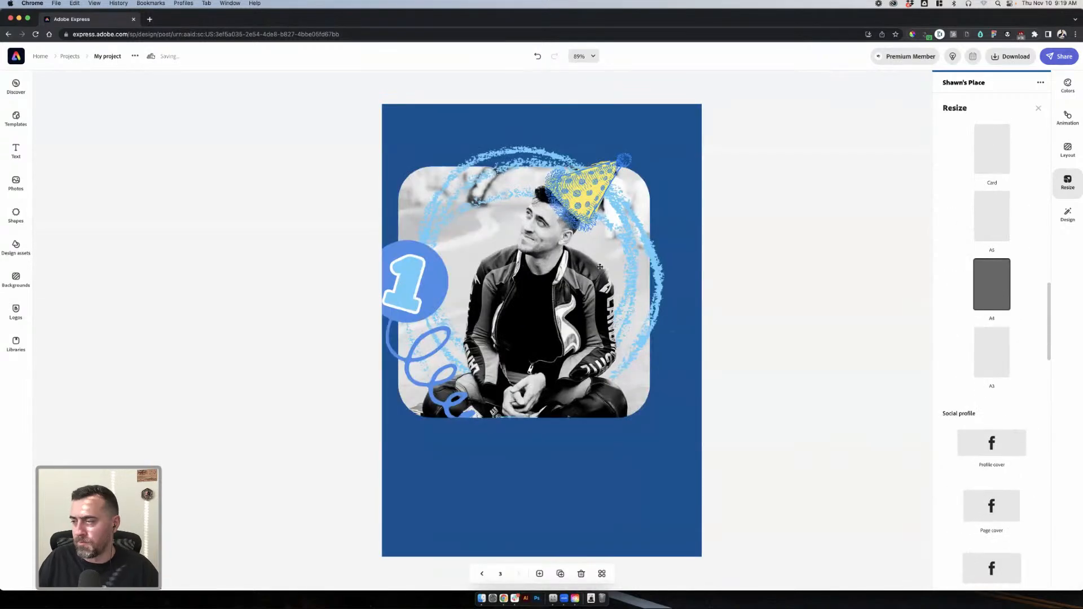
# - Shrink the photo group on the A4 page and center it horizontally in the page's upper half
pyautogui.click(600, 266)
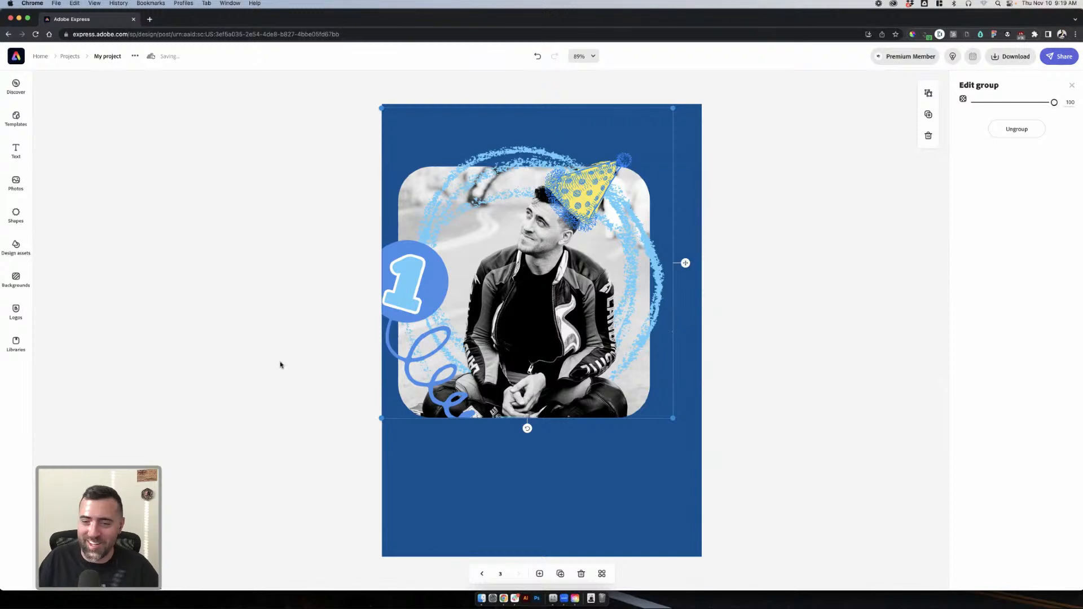
pyautogui.moveTo(667, 418); pyautogui.dragTo(570, 310)
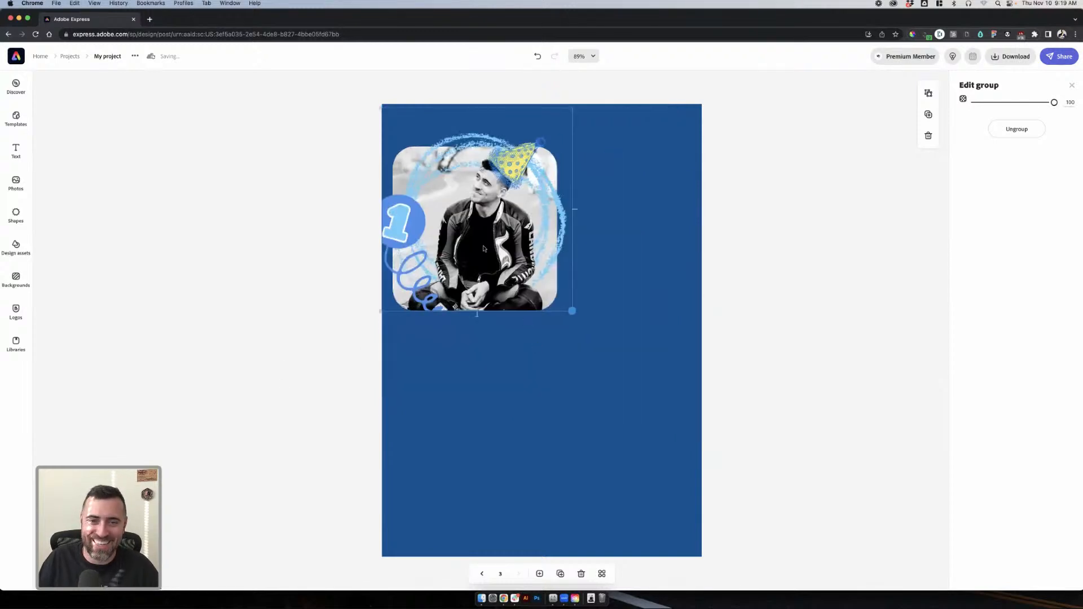
pyautogui.moveTo(480, 203); pyautogui.dragTo(540, 283)
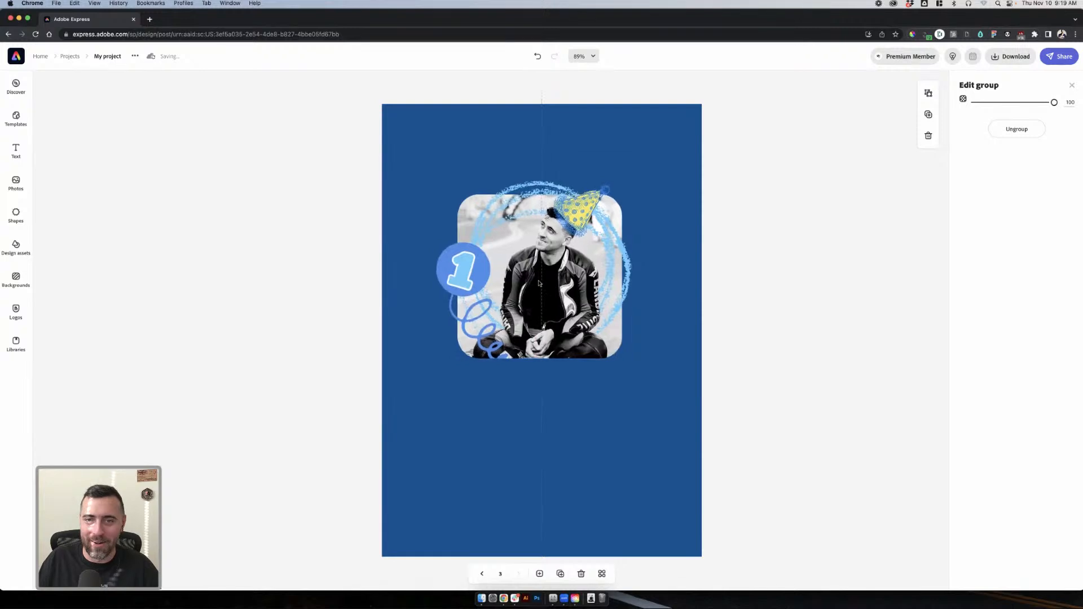
pyautogui.click(760, 283)
pyautogui.click(552, 418)
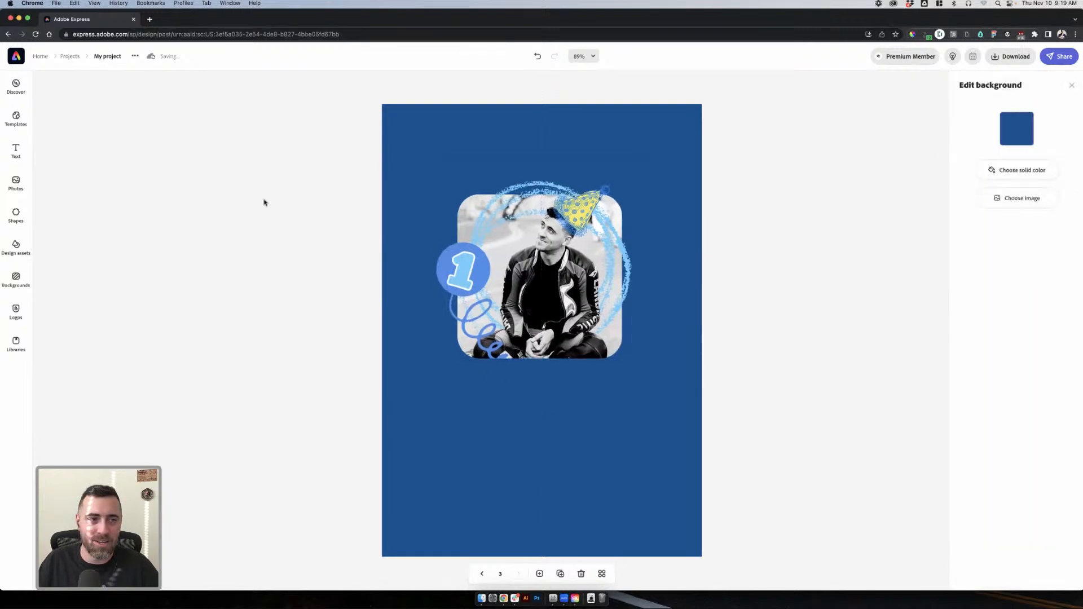
# - Add a text box reading "Laser Tag" below the photo on the A4 page
pyautogui.click(17, 150)
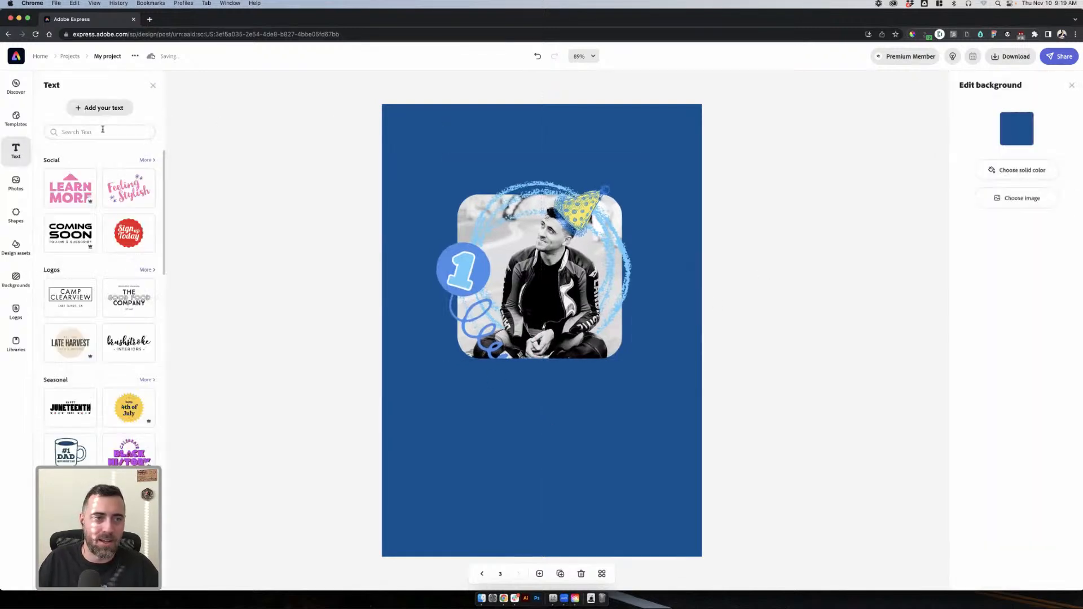
pyautogui.click(102, 108)
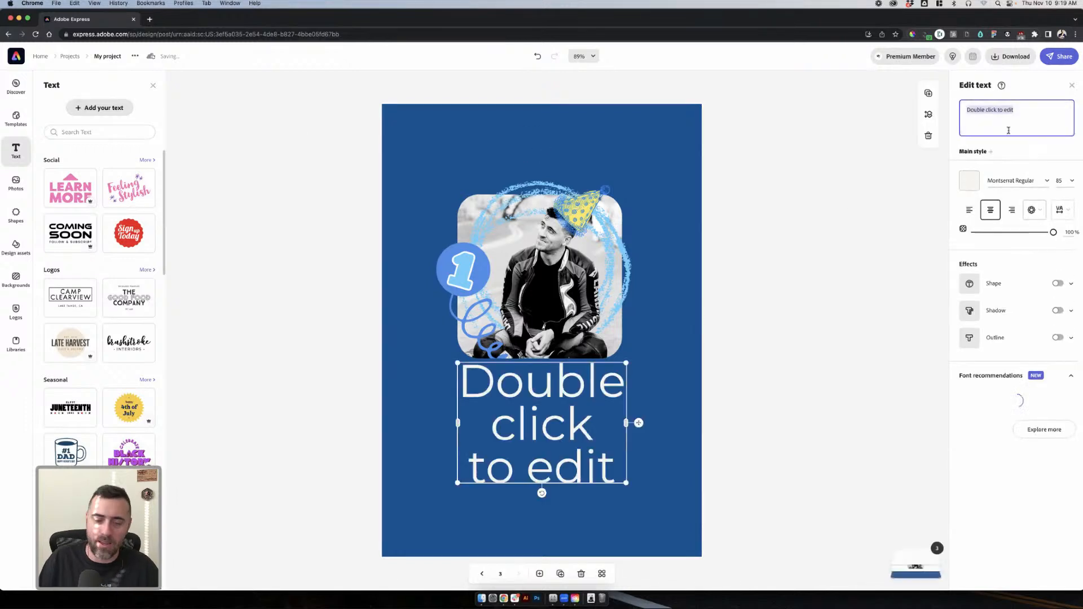
pyautogui.write('Laser Tag')
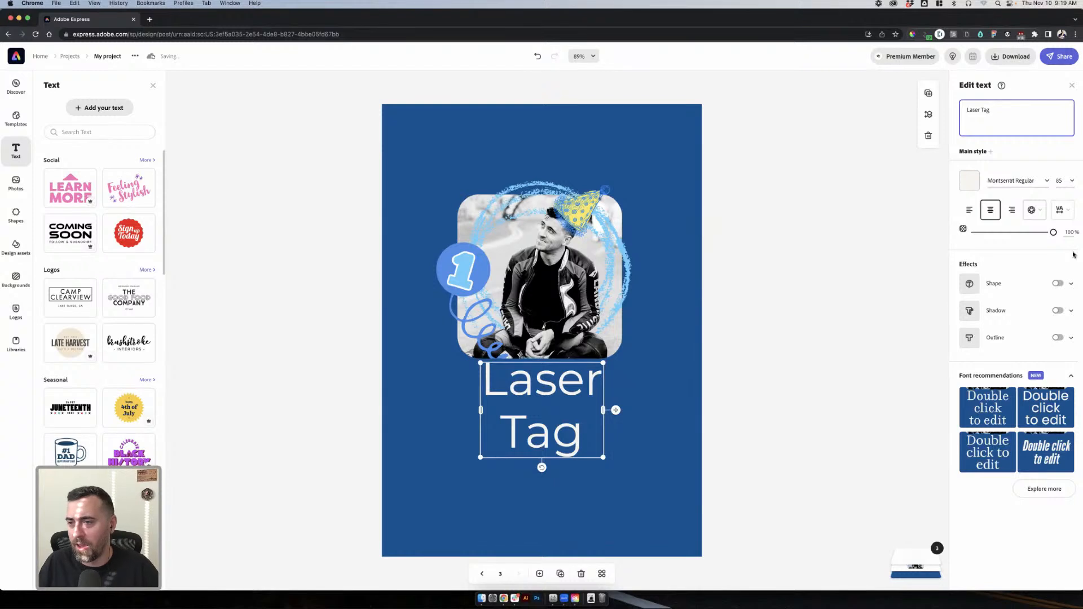
# - Search the available fonts for "comic papyrus" for the "Laser Tag" text
pyautogui.click(999, 180)
pyautogui.write('c')
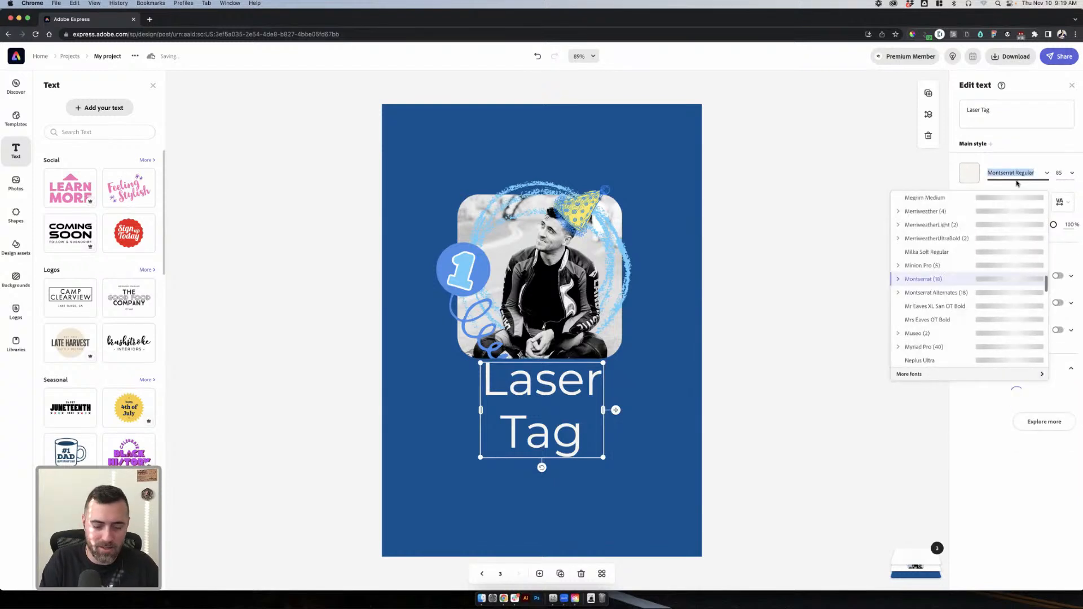
pyautogui.write('omic p')
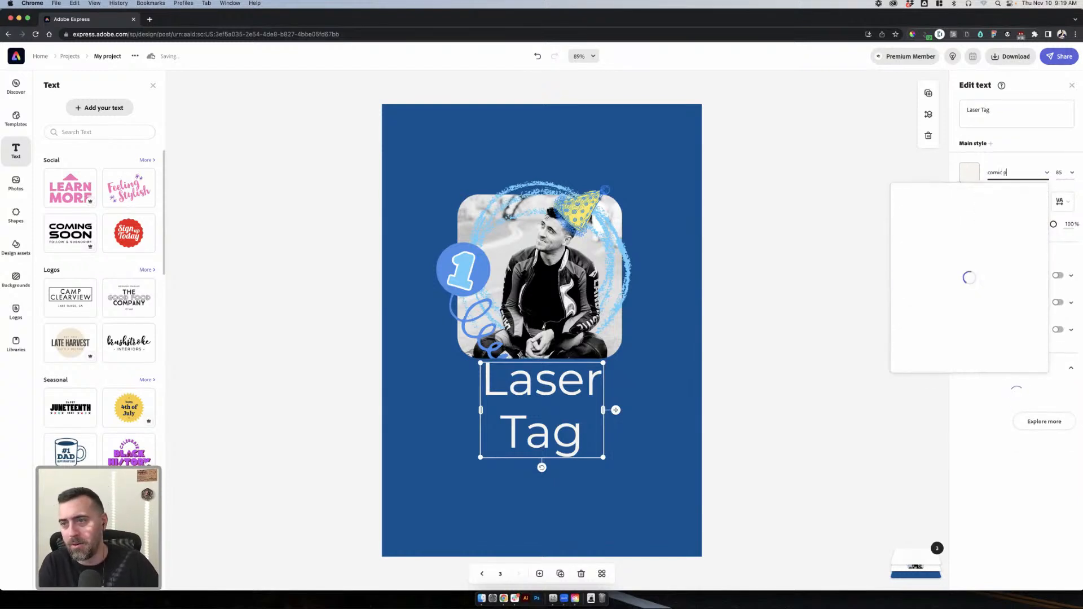
pyautogui.write('apyrus')
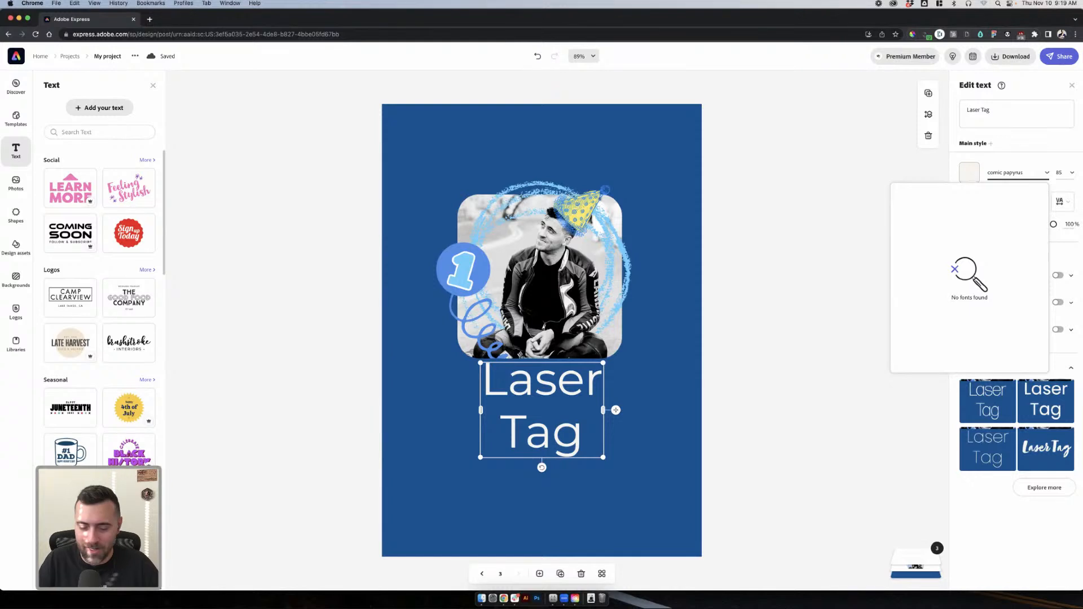
# - Search the available fonts for "comic sans" and "comic" for the "Laser Tag" text
pyautogui.press('BackSpace')
pyautogui.press('BackSpace')
pyautogui.press('BackSpace')
pyautogui.press('BackSpace')
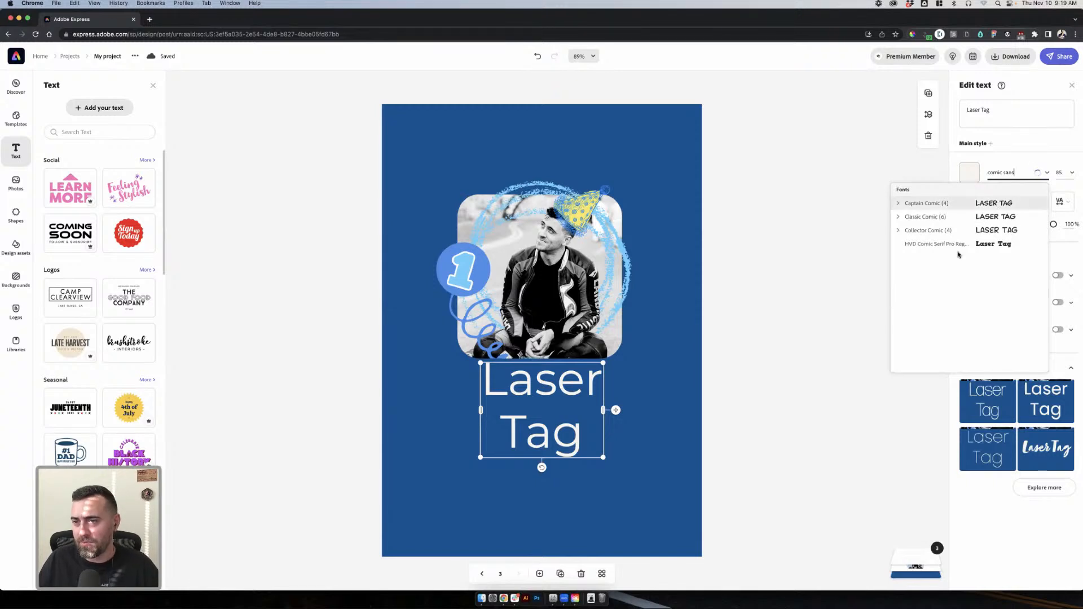
pyautogui.tripleClick(1022, 173)
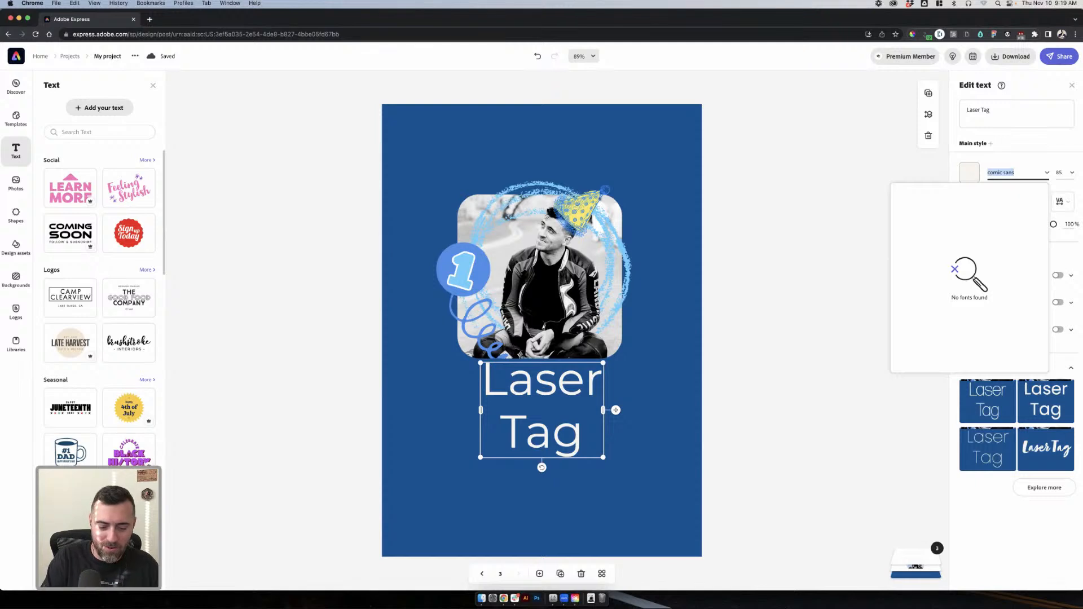
pyautogui.write('comic')
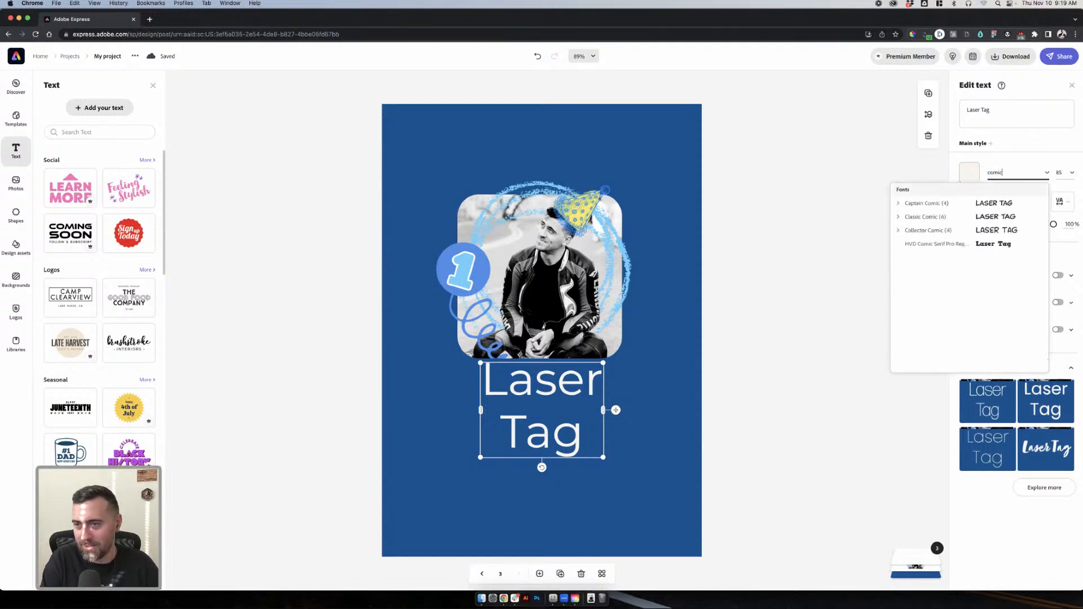
# - Search the available fonts for "papyrus" and leave the text selection
pyautogui.press('BackSpace')
pyautogui.press('BackSpace')
pyautogui.press('BackSpace')
pyautogui.write('pa')
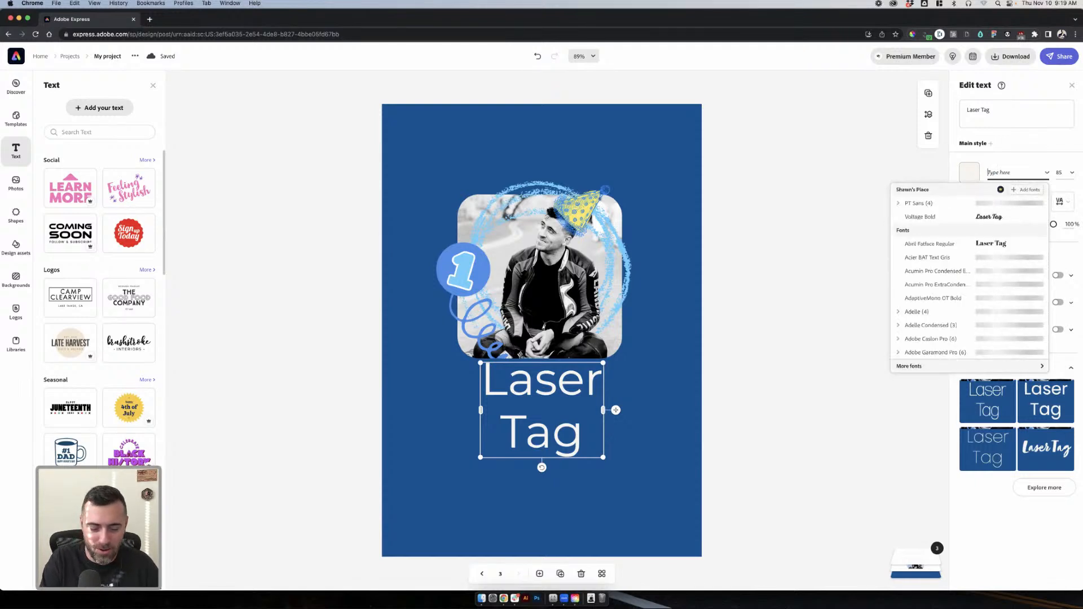
pyautogui.write('pyrus')
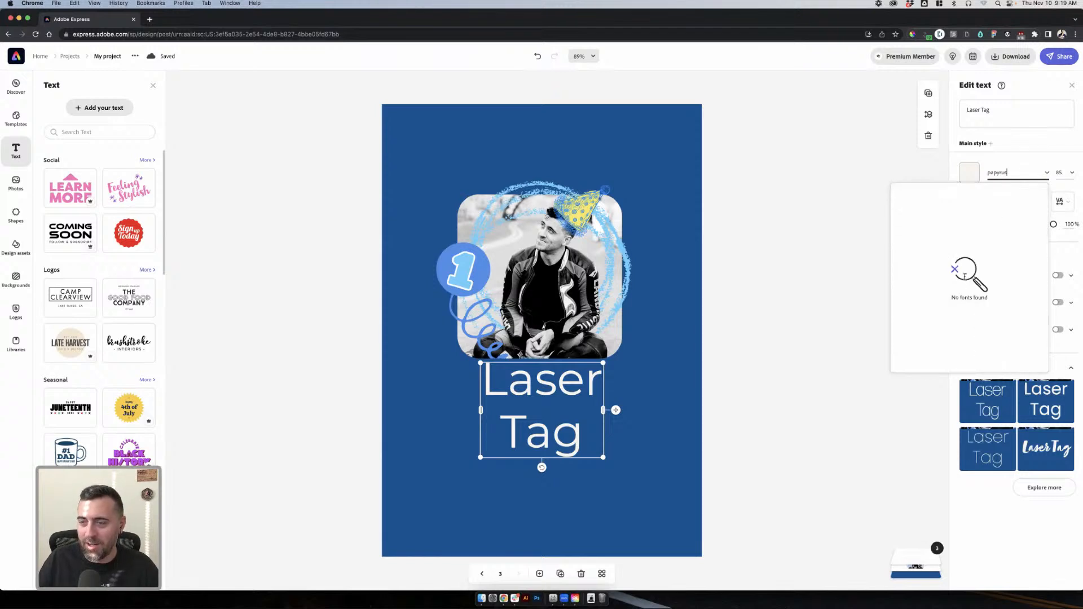
pyautogui.click(859, 260)
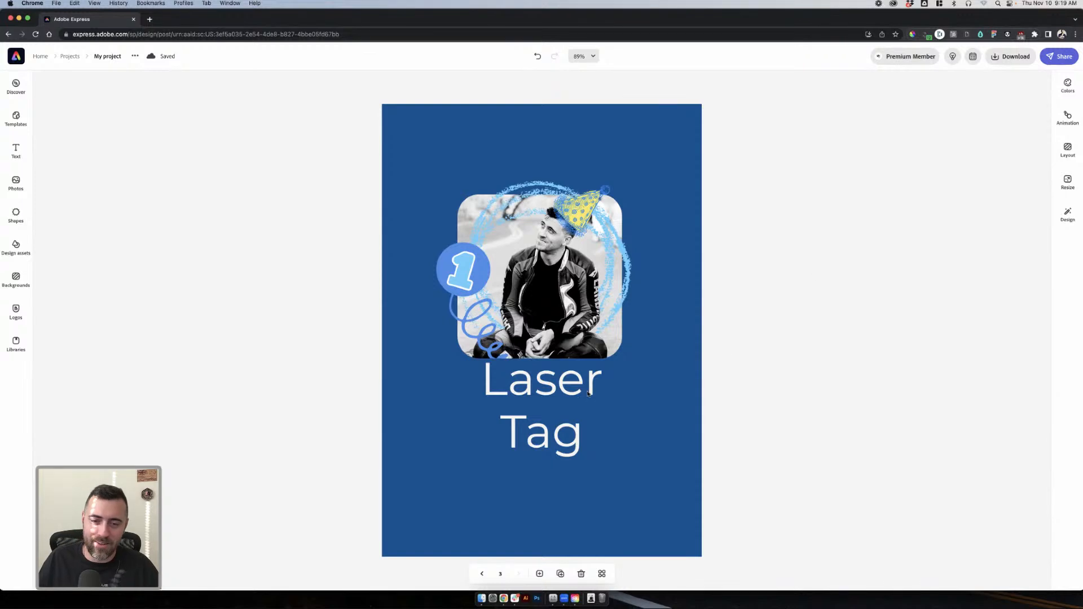
# - Reselect the "Laser Tag" text and search the available fonts for "gotham"
pyautogui.click(592, 394)
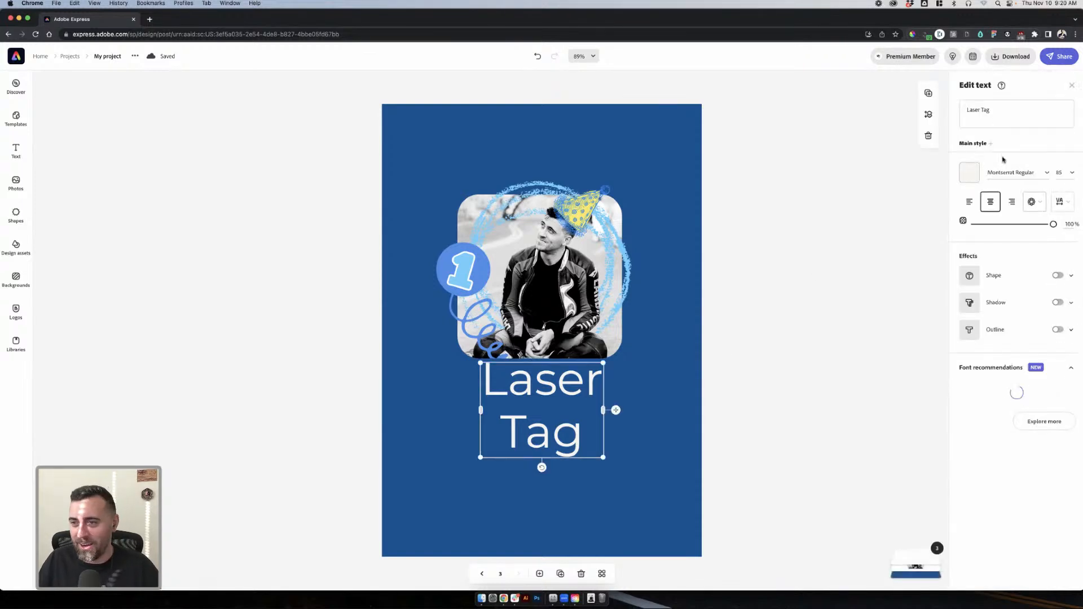
pyautogui.click(1020, 173)
pyautogui.write('go')
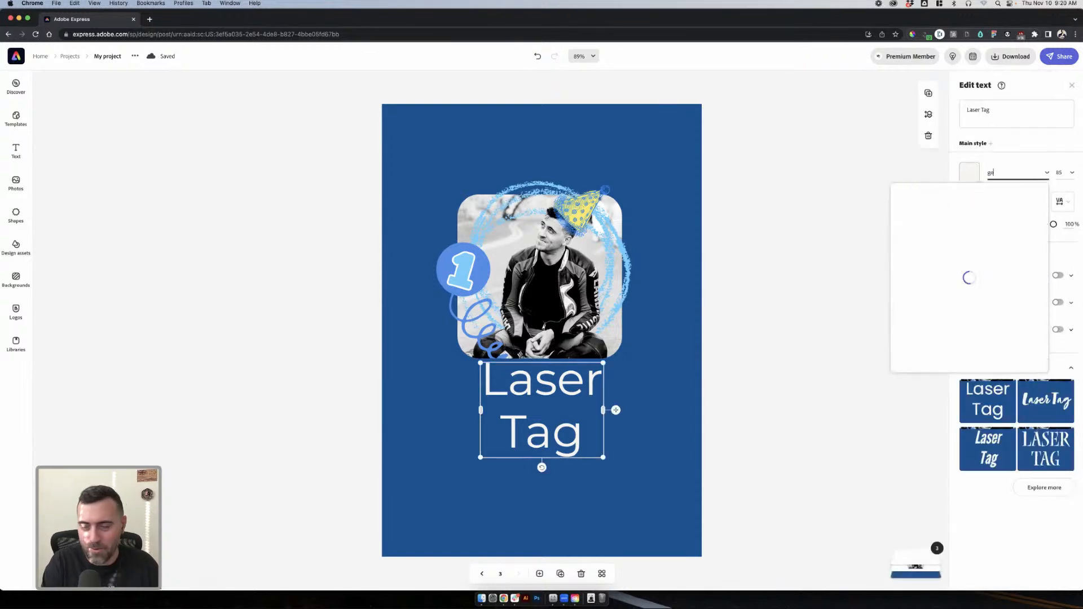
pyautogui.write('tham')
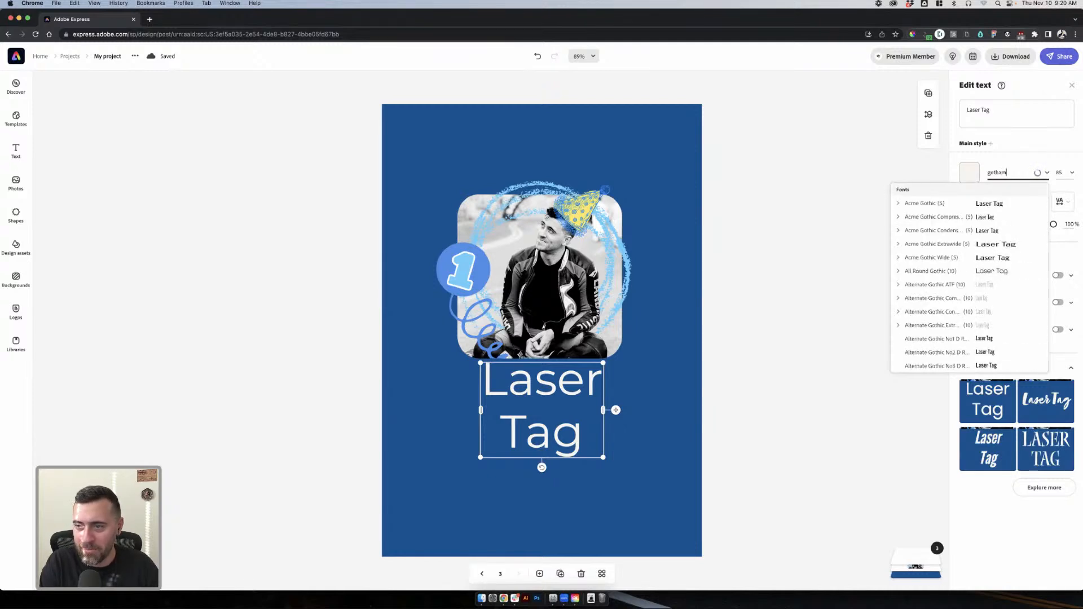
# - Replace the font search with "arial" and leave the font list without choosing one
pyautogui.press('BackSpace')
pyautogui.press('BackSpace')
pyautogui.press('BackSpace')
pyautogui.press('BackSpace')
pyautogui.press('BackSpace')
pyautogui.press('BackSpace')
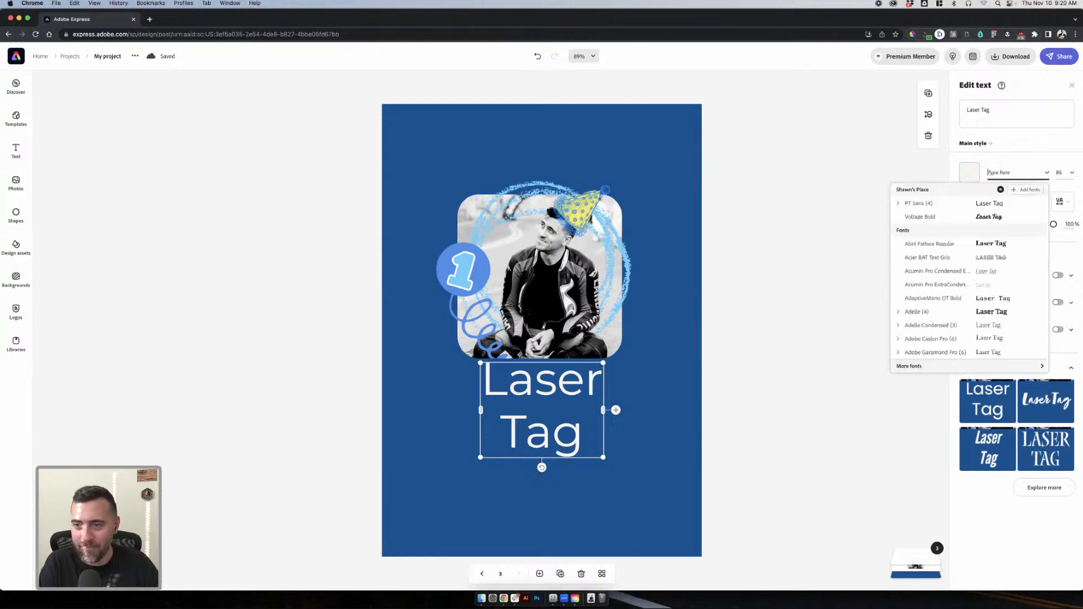
pyautogui.write('arial')
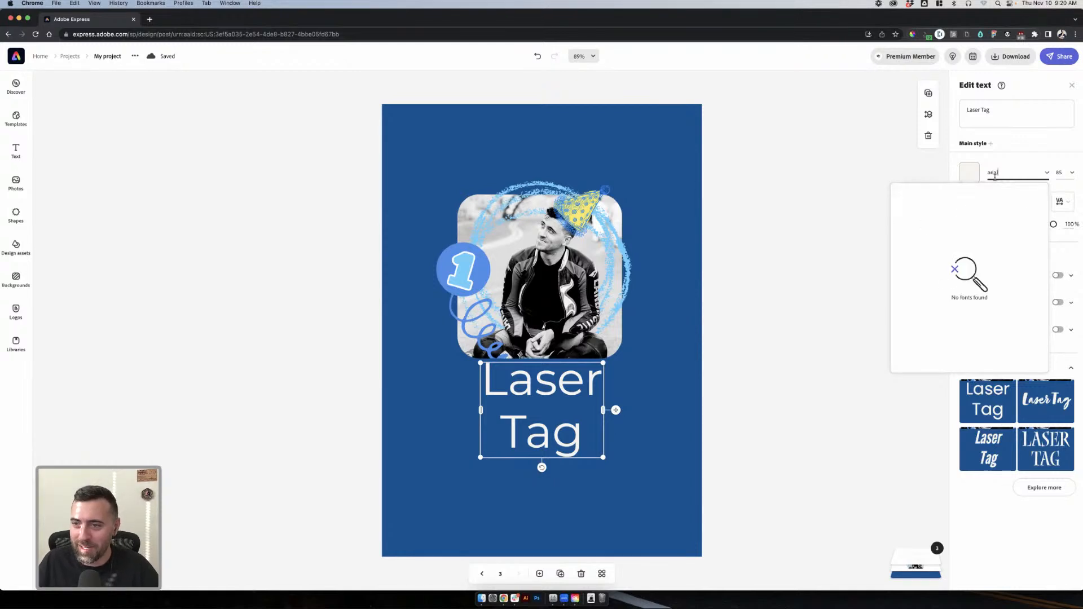
pyautogui.press('Escape')
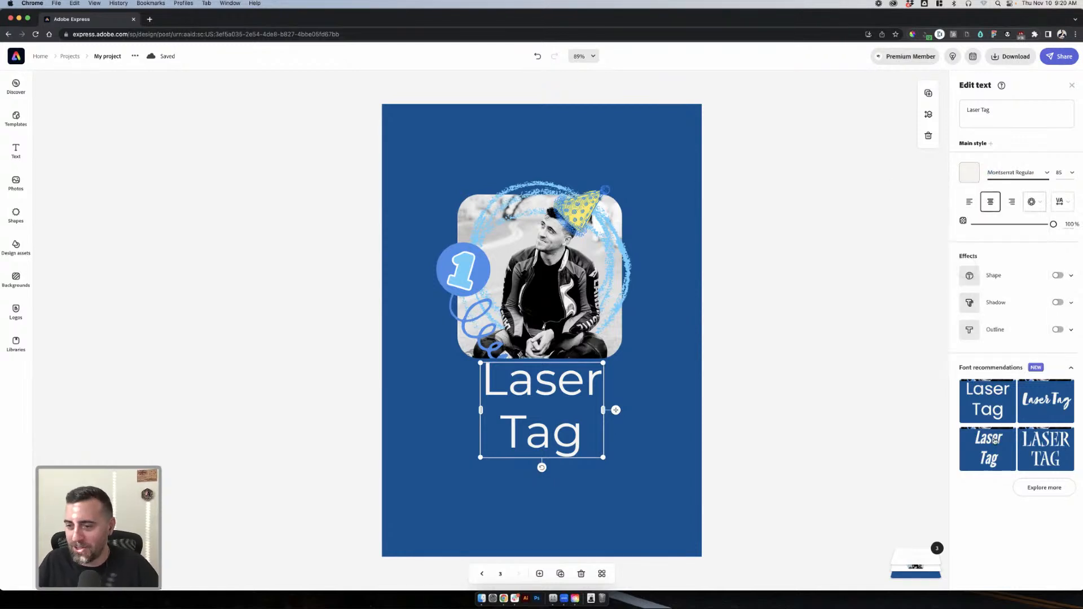
# - Try the slanted condensed font and the brush-lettered font from the font recommendations on "Laser Tag"
pyautogui.click(993, 441)
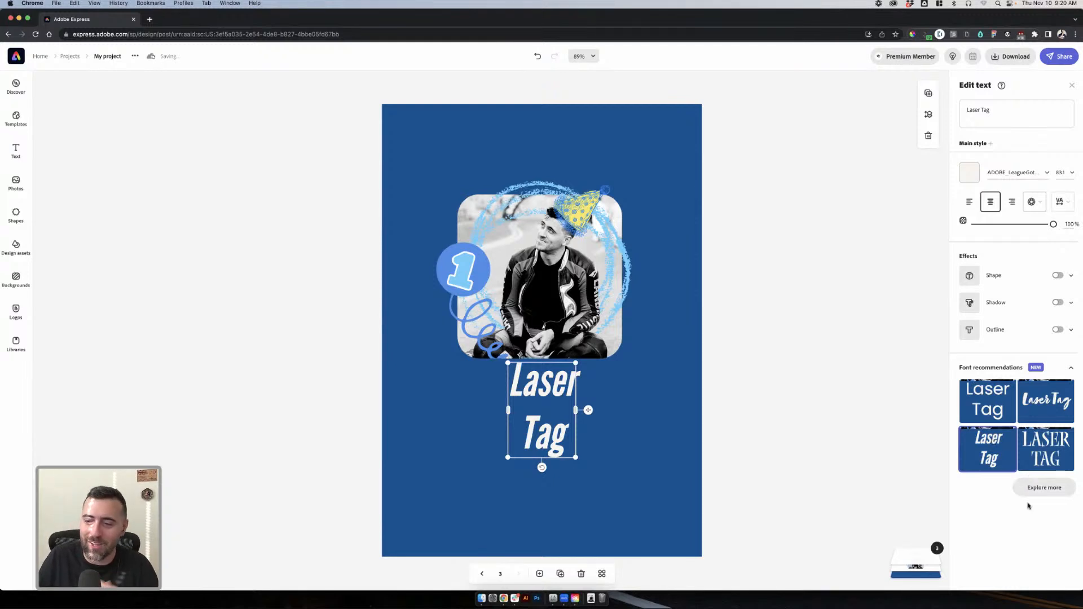
pyautogui.click(1033, 490)
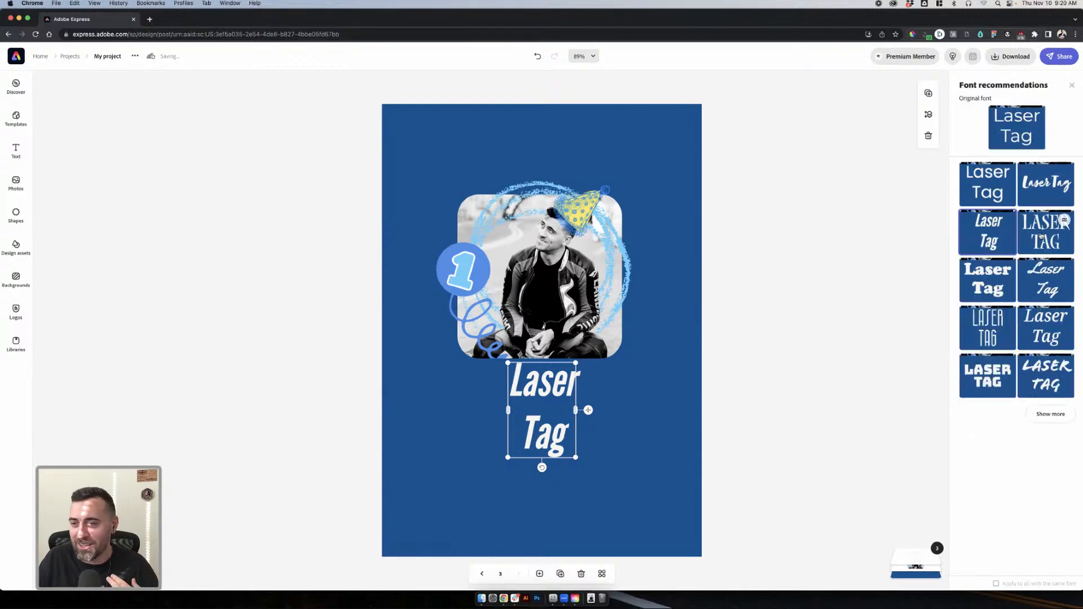
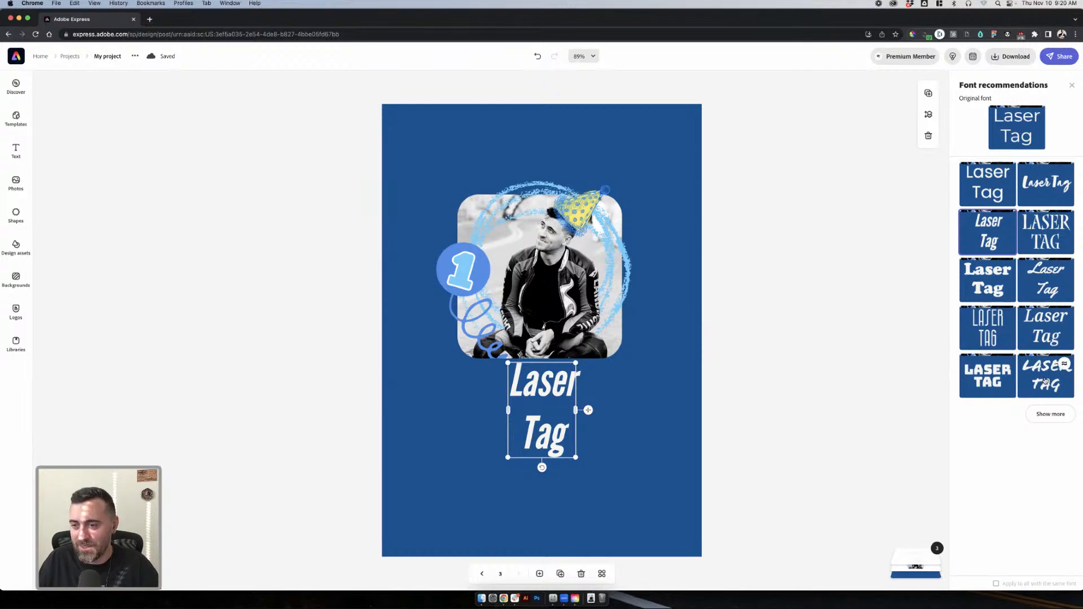
pyautogui.click(1044, 383)
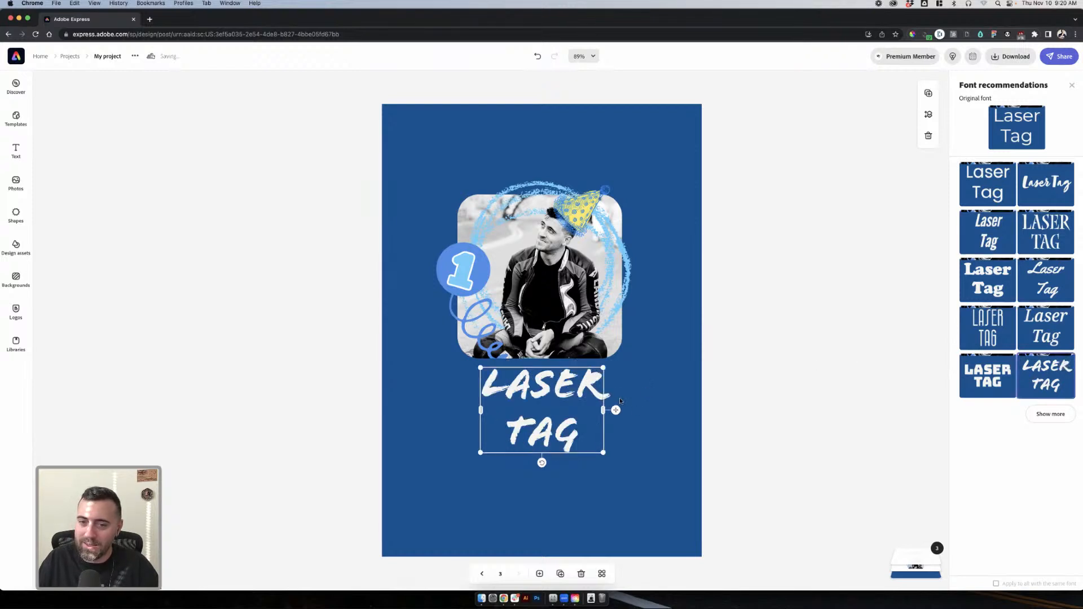
# - Widen the "Laser Tag" text box to fit one line, apply the tall, thin decorative recommended font and center it below the photo
pyautogui.moveTo(603, 410); pyautogui.dragTo(641, 387)
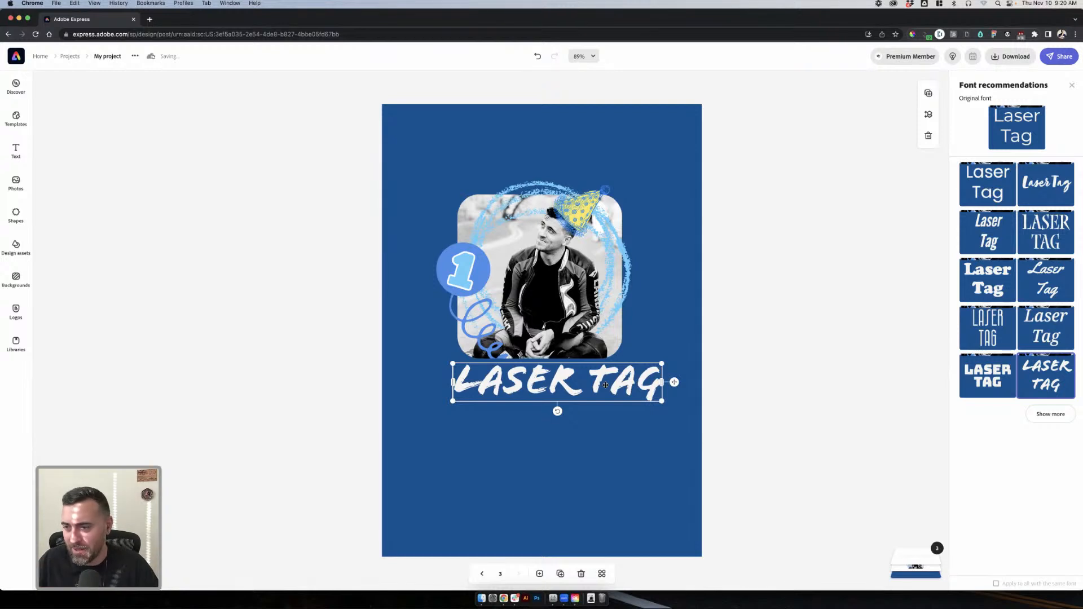
pyautogui.click(981, 331)
pyautogui.moveTo(599, 379); pyautogui.dragTo(587, 380)
pyautogui.click(640, 400)
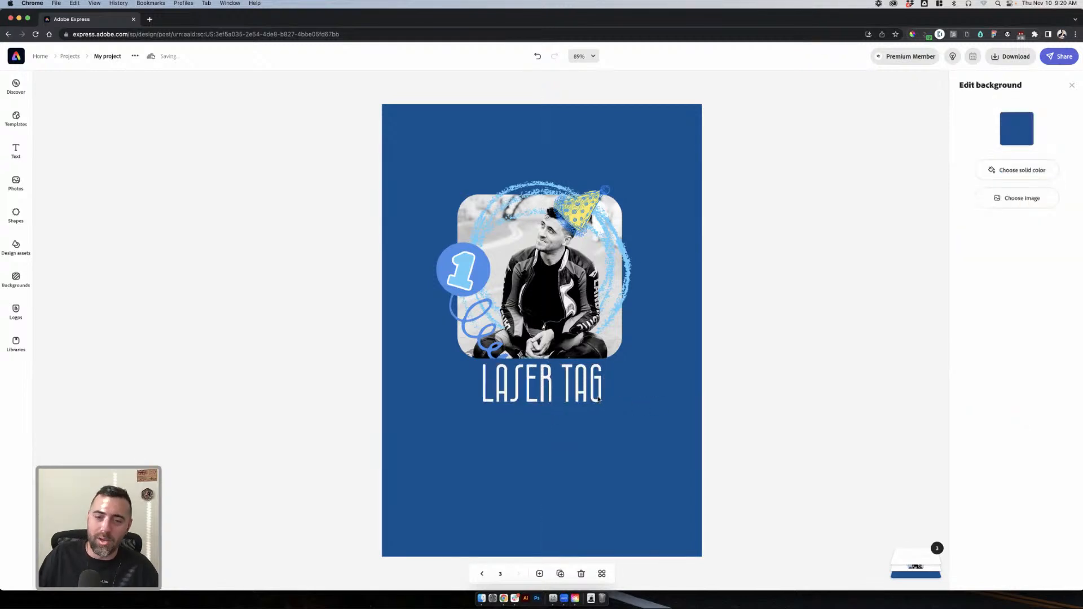
# - Move the "Laser Tag" text down to leave a gap below the photo
pyautogui.click(600, 404)
pyautogui.moveTo(580, 393); pyautogui.dragTo(581, 444)
pyautogui.press('super+z')
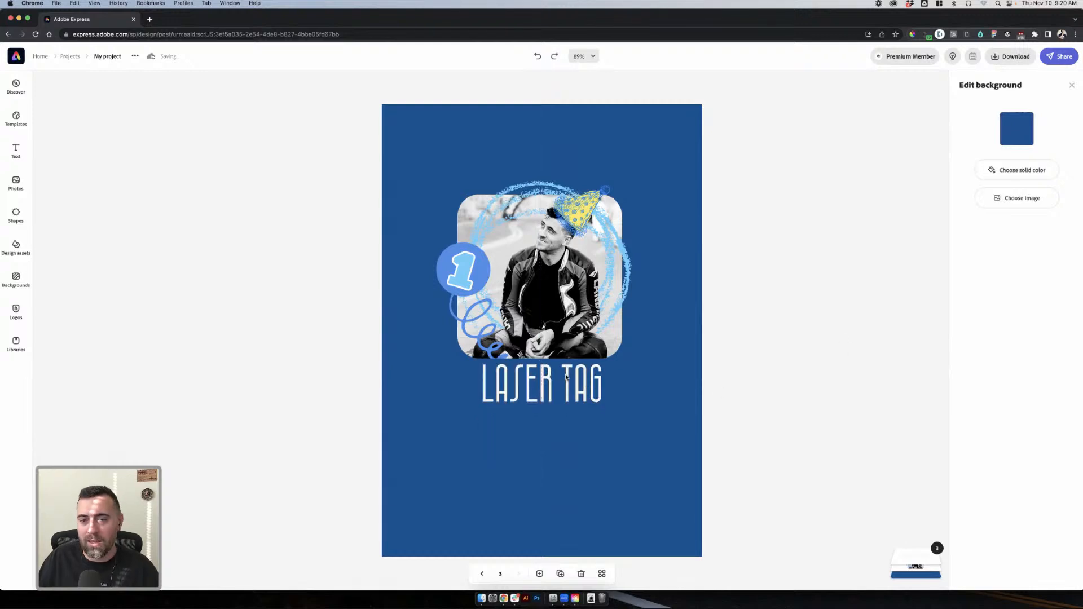
pyautogui.moveTo(563, 381); pyautogui.dragTo(561, 417)
pyautogui.click(379, 218)
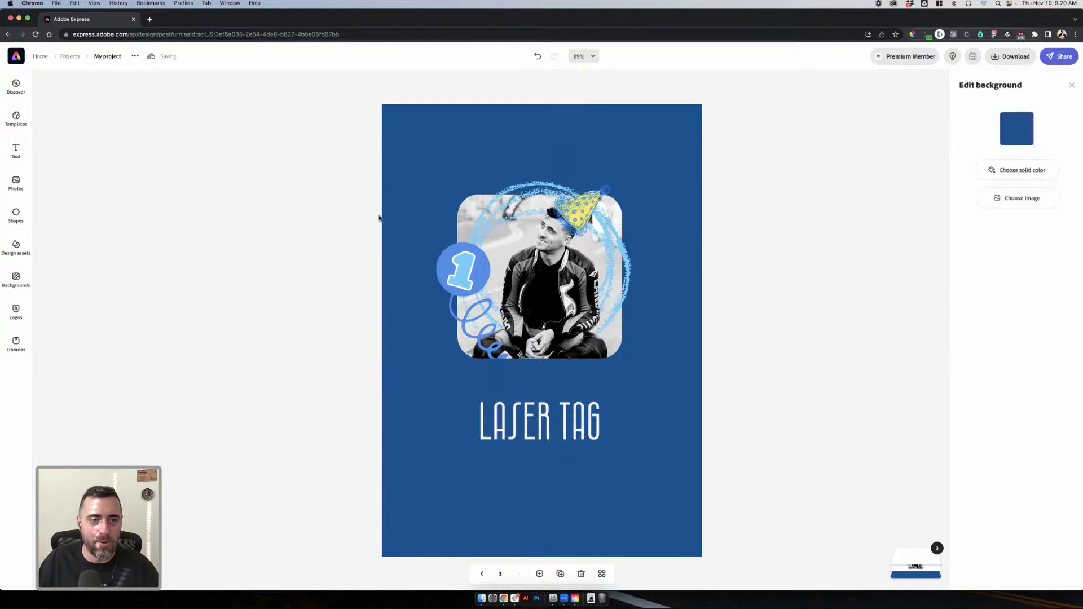
# - Search the stock photos for "laser tag" and add the first dark photo of players with glowing guns
pyautogui.click(30, 181)
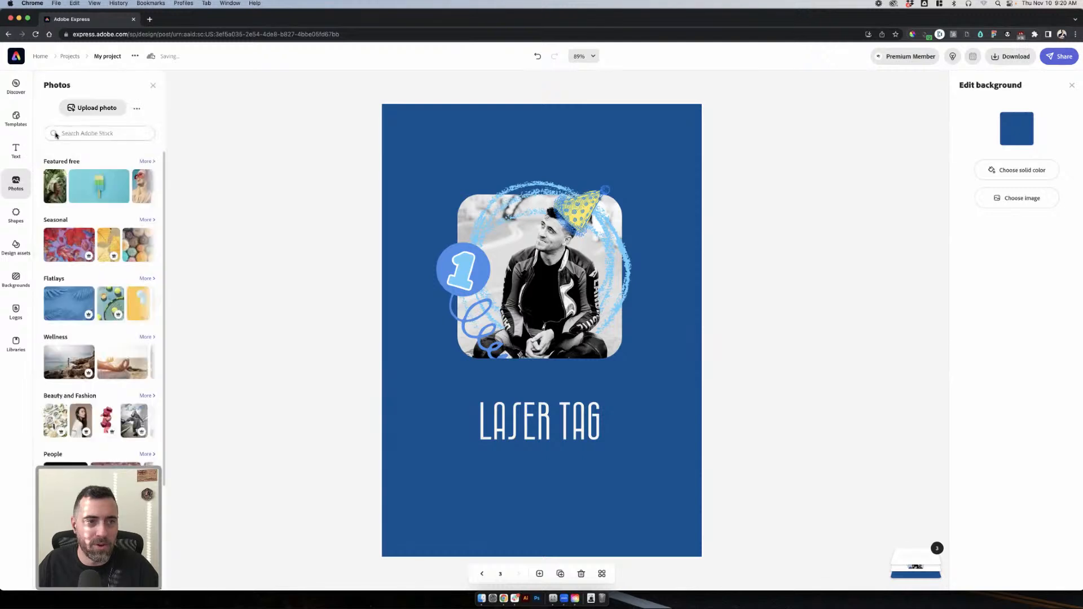
pyautogui.write('laser ta')
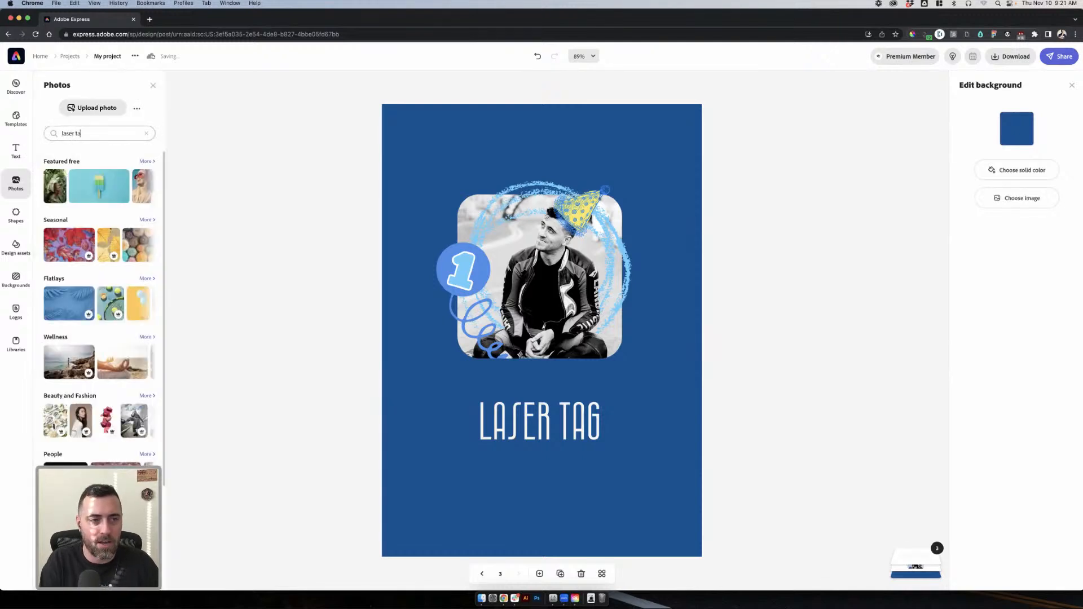
pyautogui.write('g')
pyautogui.press('Return')
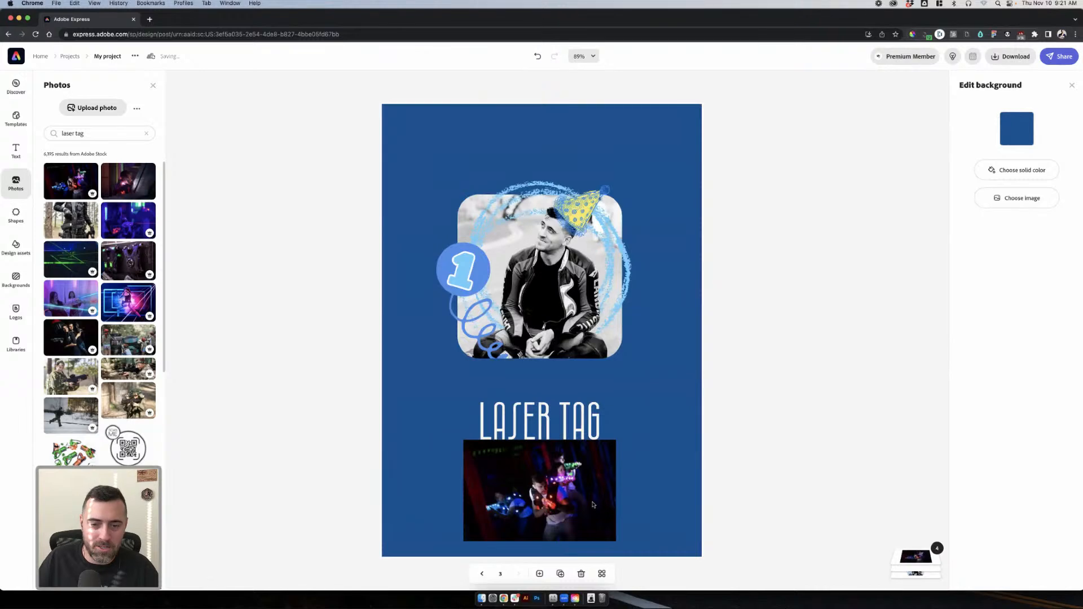
# - Enlarge and position the laser tag photo so it covers the whole A4 page
pyautogui.moveTo(593, 504); pyautogui.dragTo(647, 474)
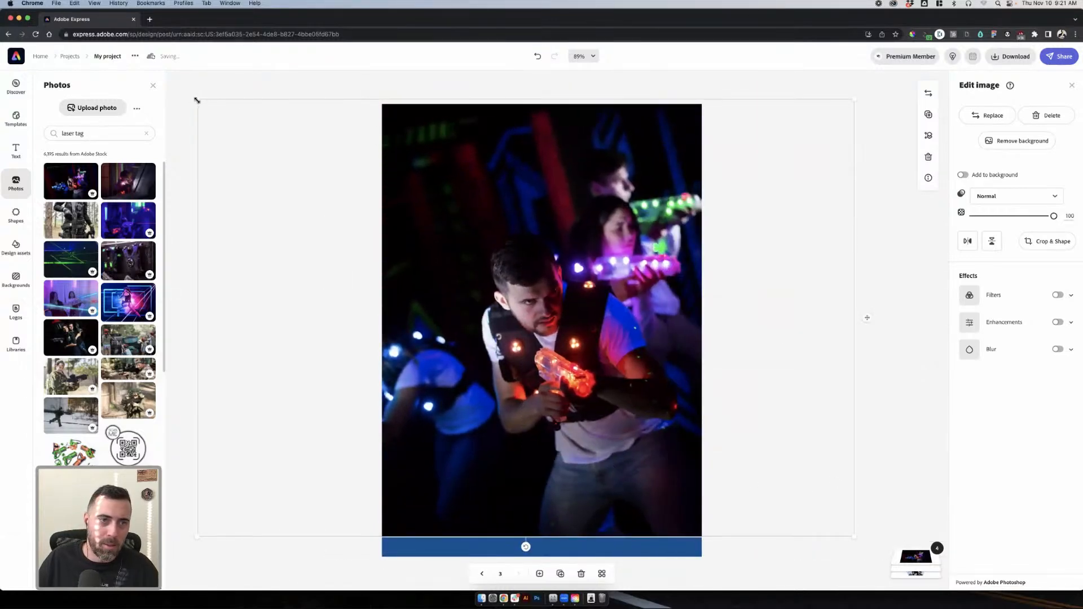
pyautogui.moveTo(197, 101); pyautogui.dragTo(98, 34)
pyautogui.moveTo(594, 308); pyautogui.dragTo(595, 326)
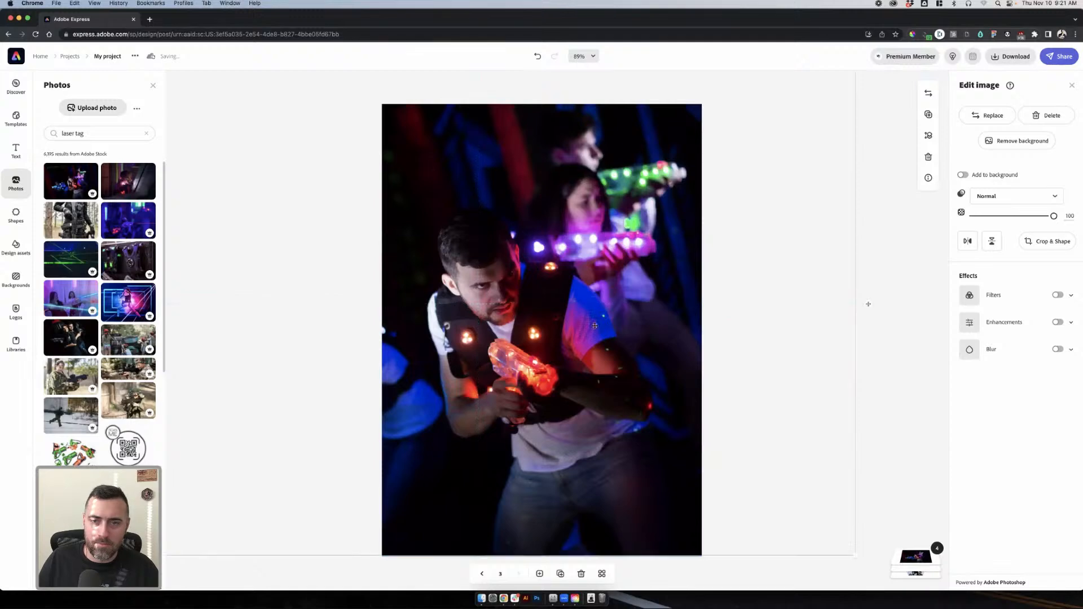
# - Bring the birthday photo group above the laser tag photo in the layer order and shift it slightly down the page
pyautogui.click(925, 578)
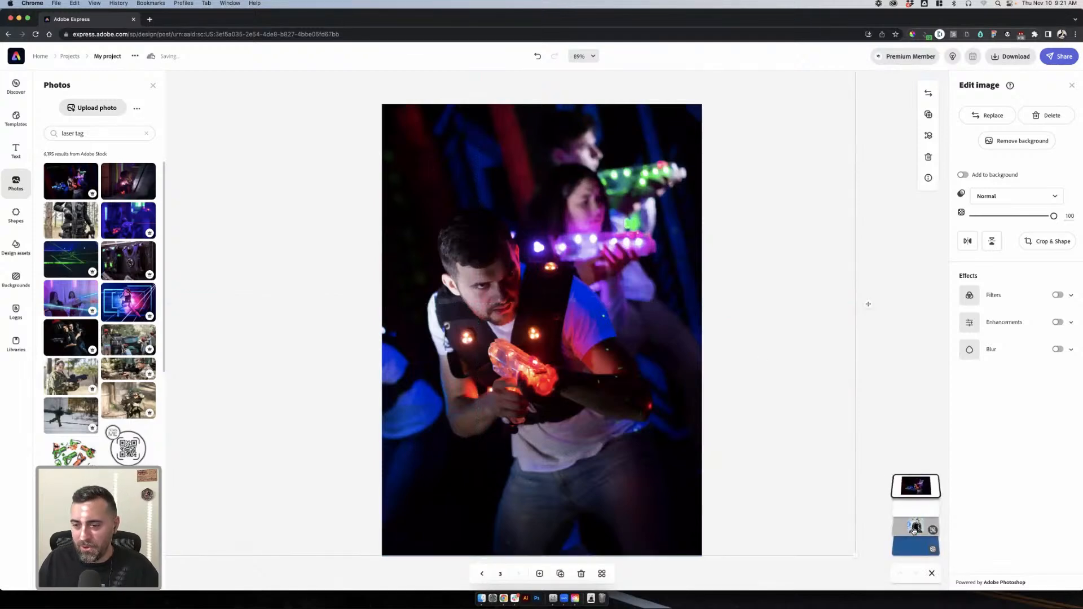
pyautogui.moveTo(908, 523); pyautogui.dragTo(935, 508)
pyautogui.moveTo(584, 285); pyautogui.dragTo(597, 312)
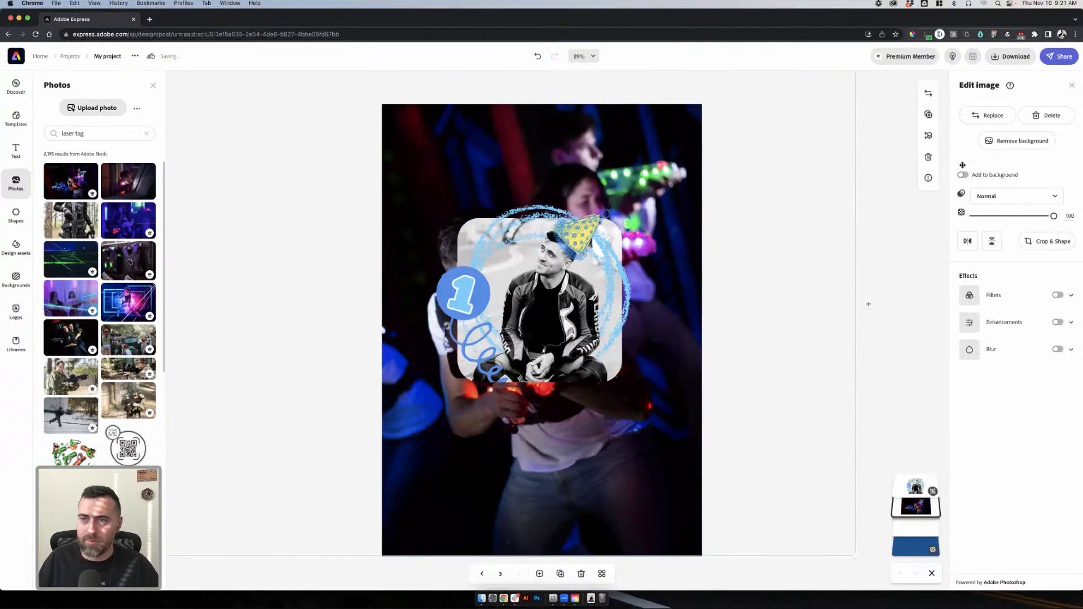
# - Ungroup the birthday photo group and delete the cut-out of the seated man in front of the circle
pyautogui.click(582, 282)
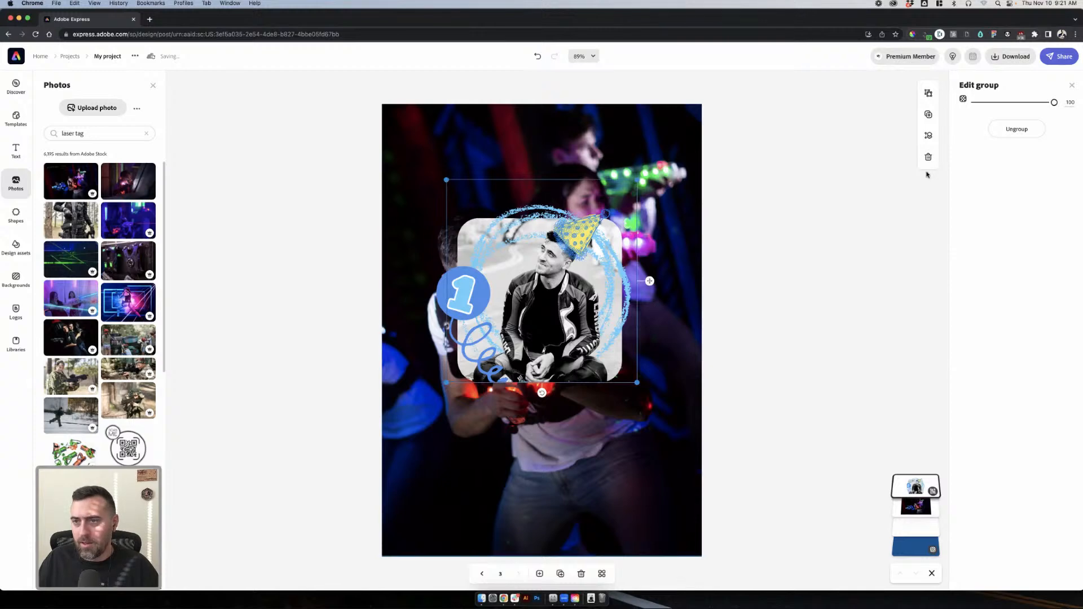
pyautogui.click(1017, 128)
pyautogui.click(602, 361)
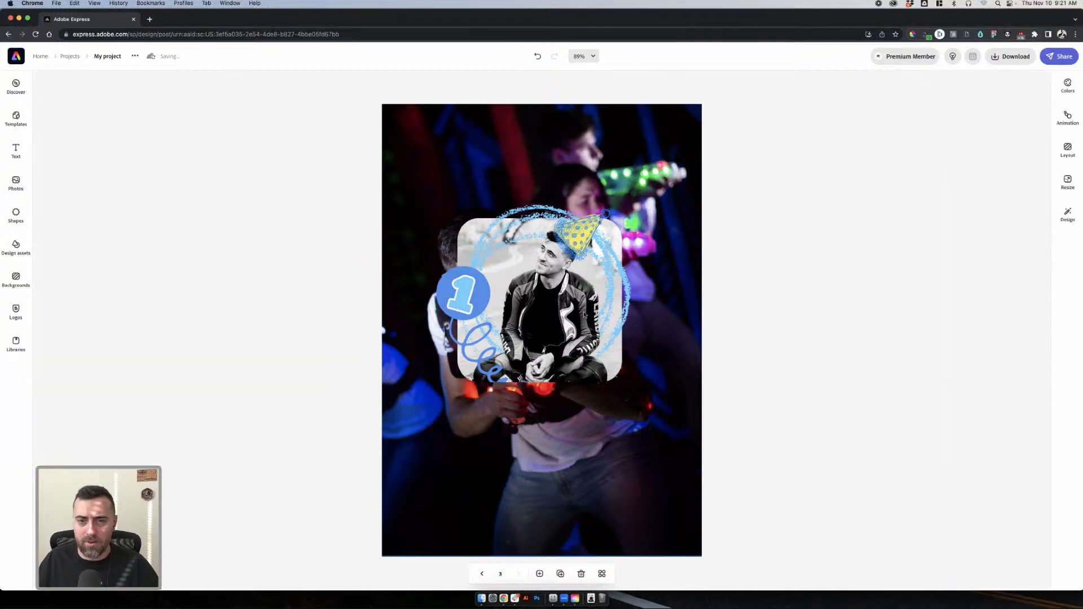
pyautogui.press('BackSpace')
pyautogui.click(604, 361)
pyautogui.press('BackSpace')
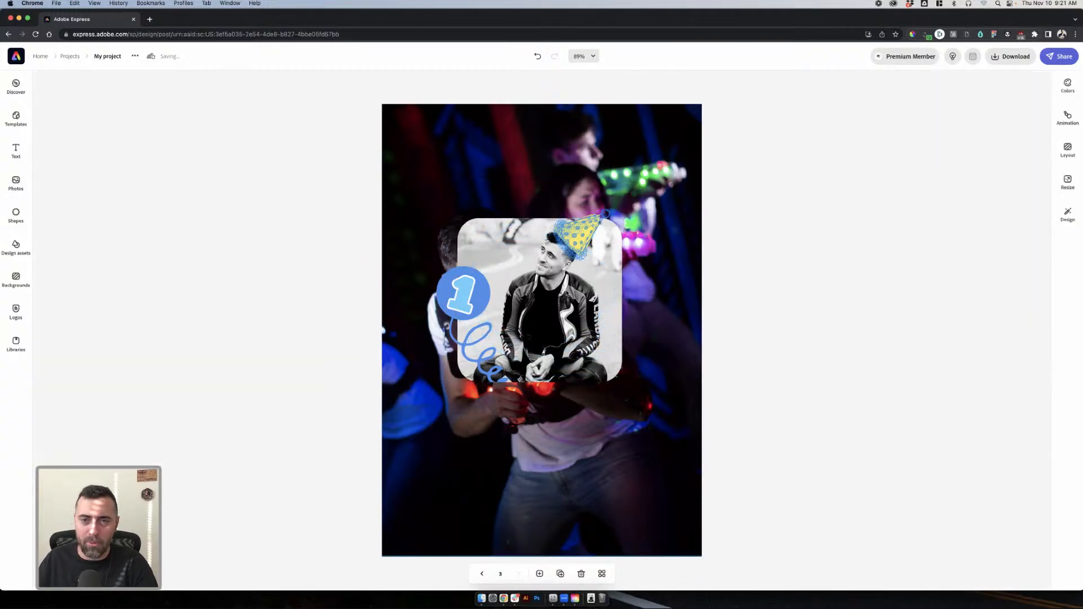
pyautogui.press('super+z')
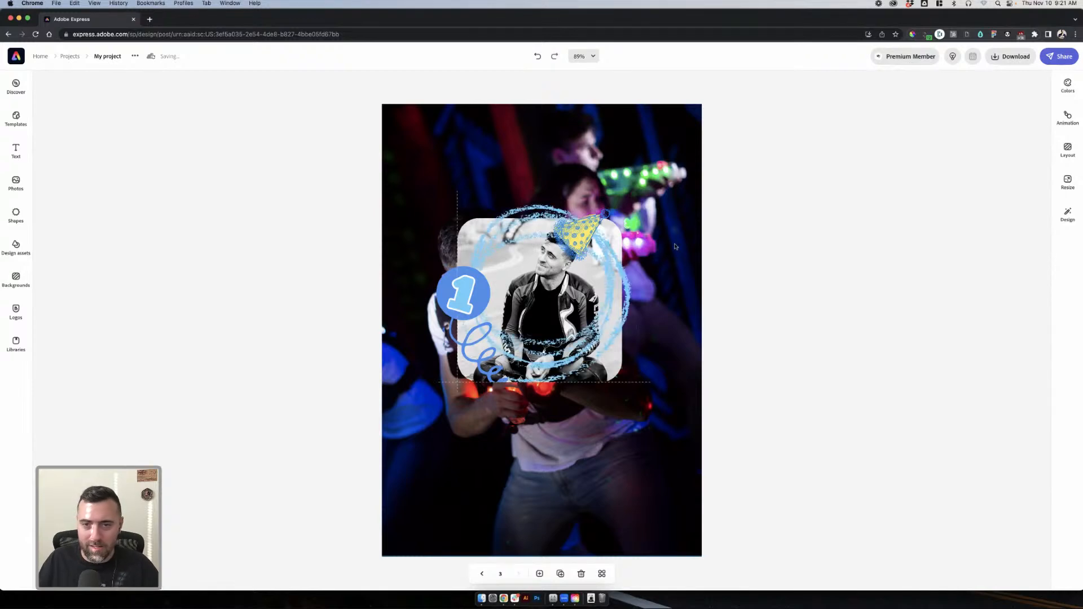
# - Move the scribbled blue circle to the page's upper-right corner and delete the rounded black-and-white photo
pyautogui.moveTo(676, 247)
pyautogui.mouseDown()
pyautogui.moveTo(690, 260)
pyautogui.moveTo(686, 251)
pyautogui.mouseUp()
pyautogui.click(544, 325)
pyautogui.press('BackSpace')
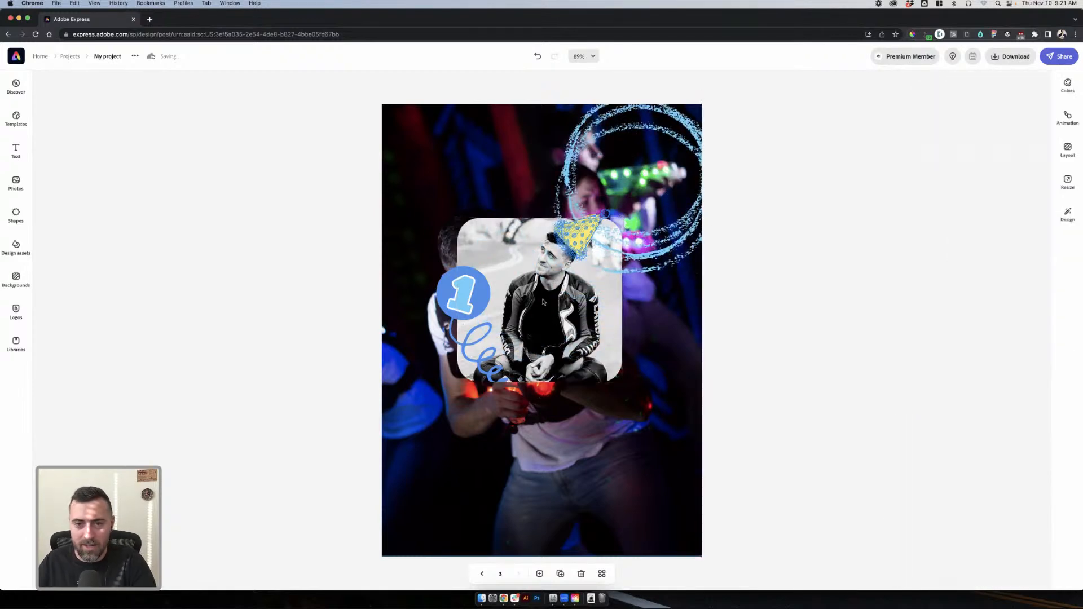
pyautogui.click(476, 329)
pyautogui.press('Escape')
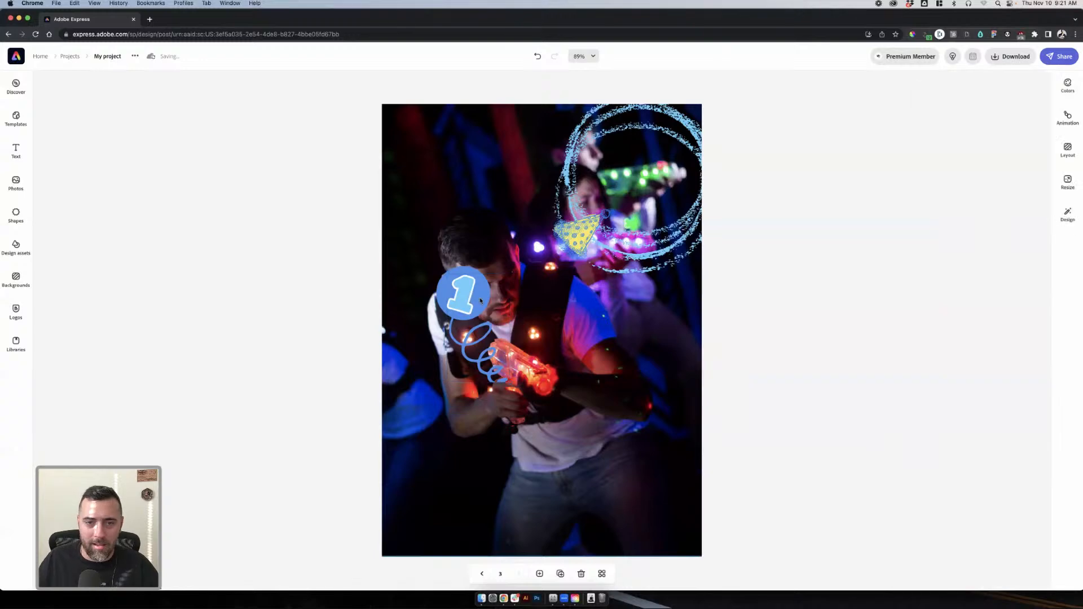
# - Move the "1" balloon to the page's lower-left corner and the party hat above the front player's head
pyautogui.moveTo(466, 278)
pyautogui.mouseDown()
pyautogui.moveTo(424, 397)
pyautogui.moveTo(422, 462)
pyautogui.mouseUp()
pyautogui.click(816, 311)
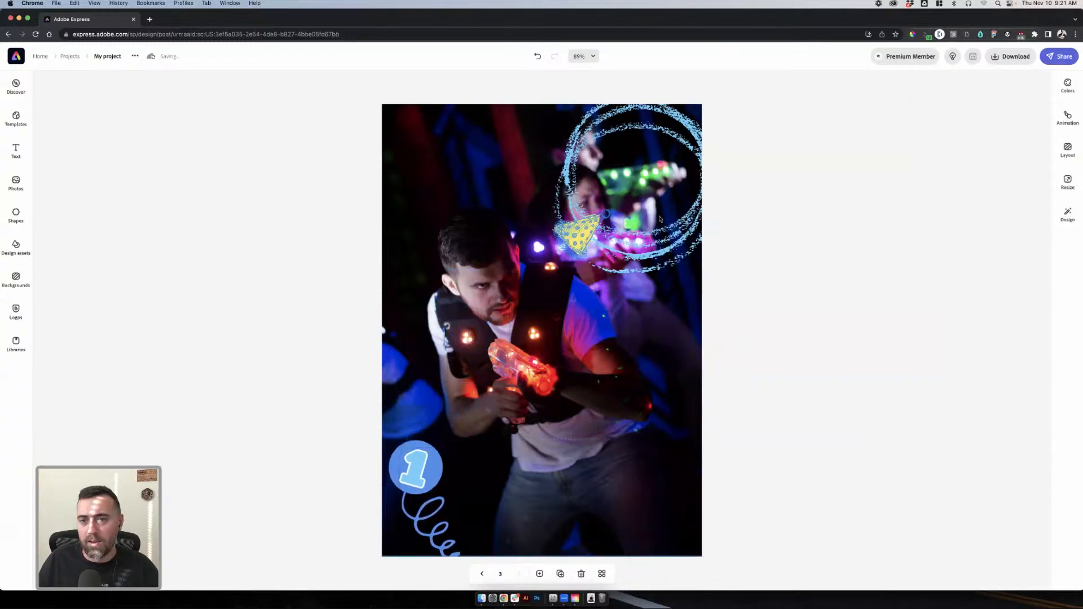
pyautogui.click(591, 235)
pyautogui.moveTo(591, 236); pyautogui.dragTo(495, 222)
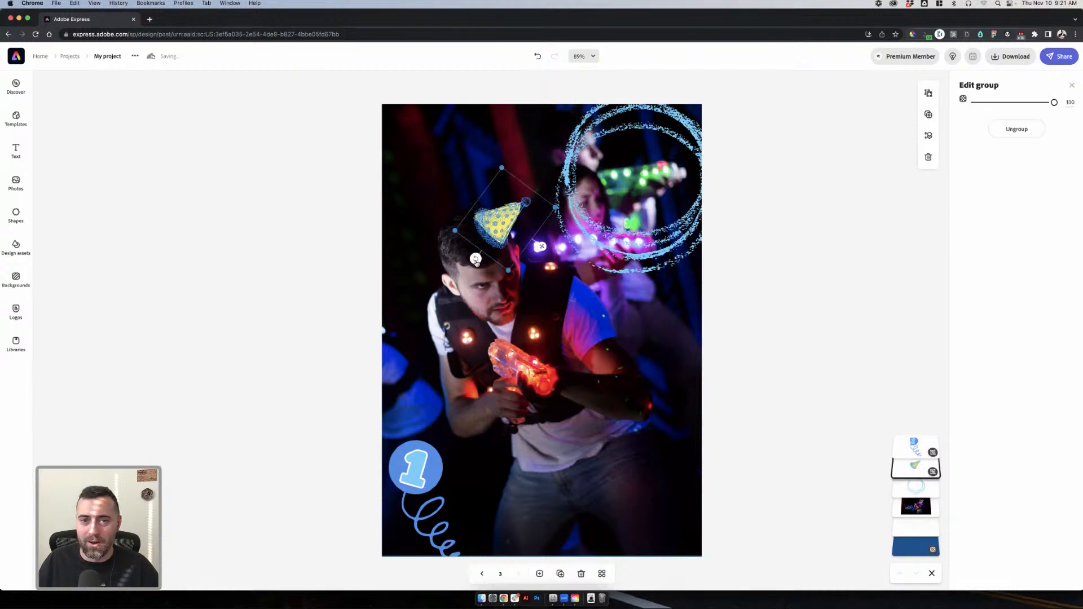
# - Rotate the party hat to tilt left, enlarge it and seat it on the front player's head
pyautogui.moveTo(476, 261); pyautogui.dragTo(580, 266)
pyautogui.moveTo(500, 232)
pyautogui.mouseDown()
pyautogui.moveTo(435, 221)
pyautogui.moveTo(488, 239)
pyautogui.mouseUp()
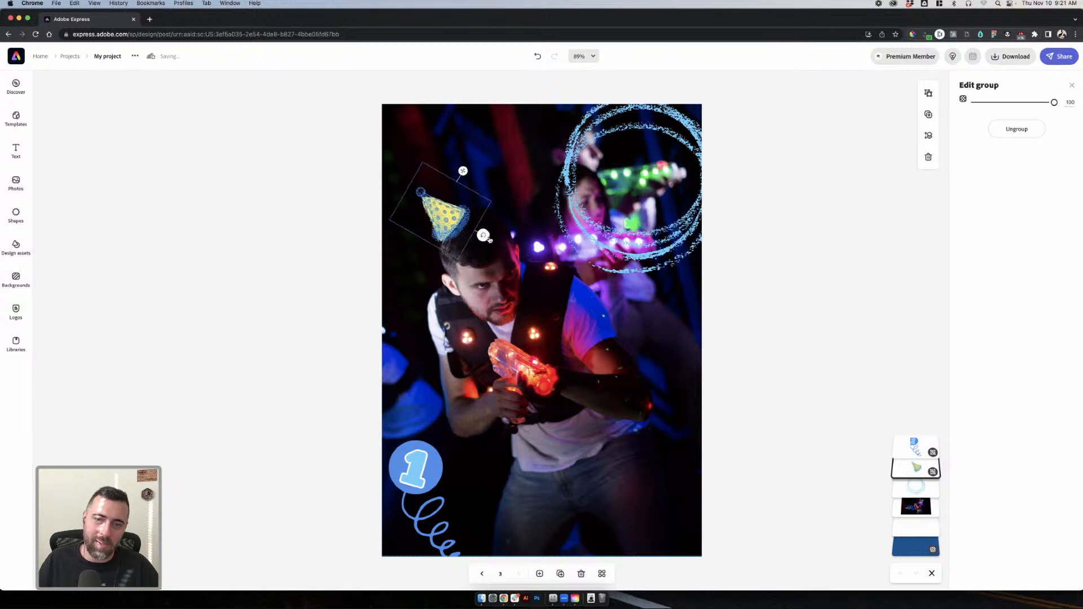
pyautogui.moveTo(421, 161); pyautogui.dragTo(408, 125)
pyautogui.moveTo(426, 188); pyautogui.dragTo(432, 195)
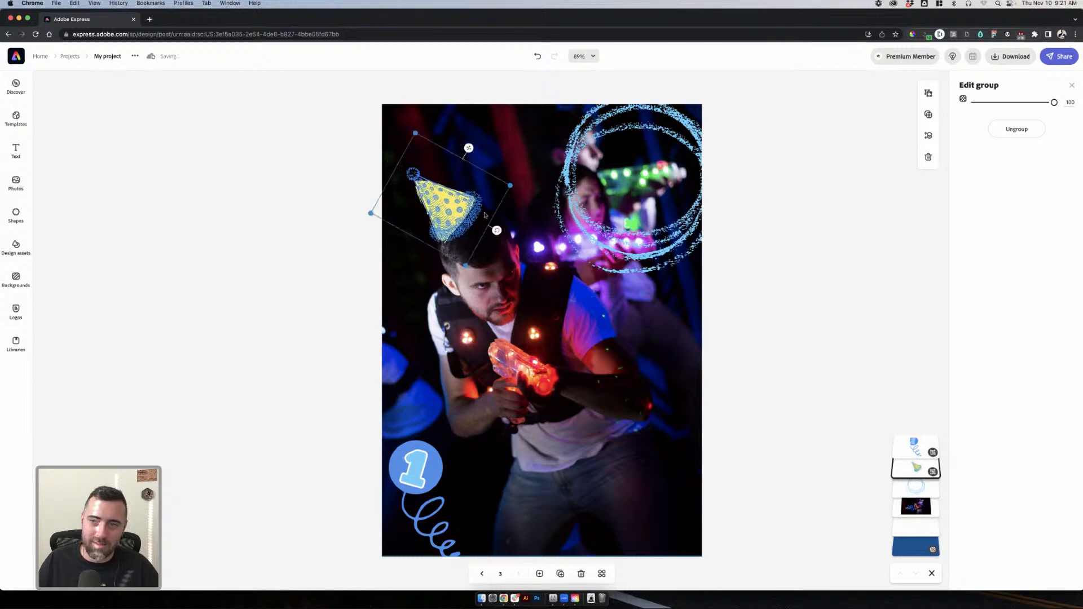
pyautogui.click(765, 264)
# - Move the scribbled blue circle from the page's upper-right corner and shrink it to ring the front player's red laser gun
pyautogui.click(667, 246)
pyautogui.moveTo(668, 245)
pyautogui.mouseDown()
pyautogui.moveTo(624, 309)
pyautogui.moveTo(580, 422)
pyautogui.moveTo(562, 420)
pyautogui.mouseUp()
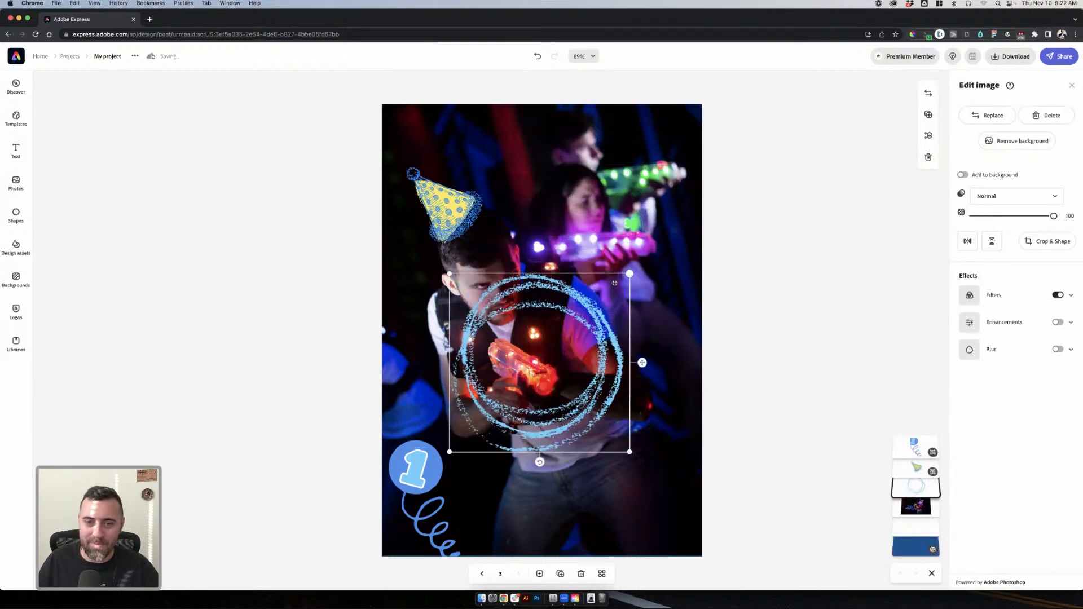
pyautogui.moveTo(630, 274)
pyautogui.mouseDown()
pyautogui.moveTo(570, 326)
pyautogui.moveTo(580, 322)
pyautogui.mouseUp()
pyautogui.moveTo(553, 372)
pyautogui.mouseDown()
pyautogui.moveTo(565, 355)
pyautogui.moveTo(570, 432)
pyautogui.moveTo(558, 347)
pyautogui.moveTo(569, 359)
pyautogui.mouseUp()
pyautogui.click(589, 363)
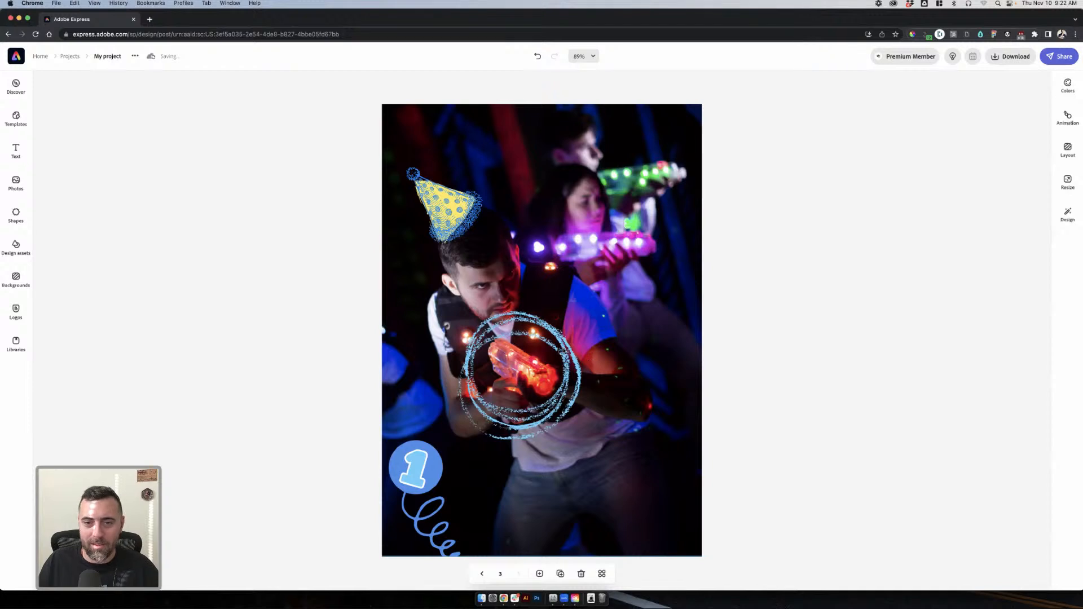
pyautogui.click(584, 322)
pyautogui.moveTo(585, 312); pyautogui.dragTo(560, 336)
pyautogui.moveTo(522, 375); pyautogui.dragTo(540, 364)
pyautogui.click(733, 334)
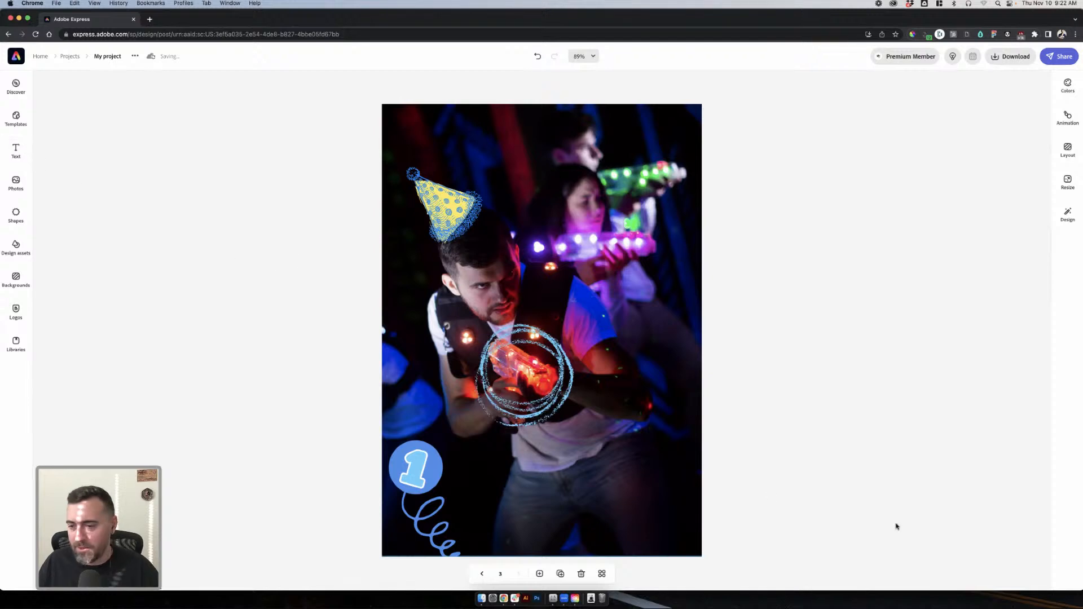
# - Send the laser tag photo behind the "Laser Tag" text and move the text up near the page's upper edge
pyautogui.click(605, 405)
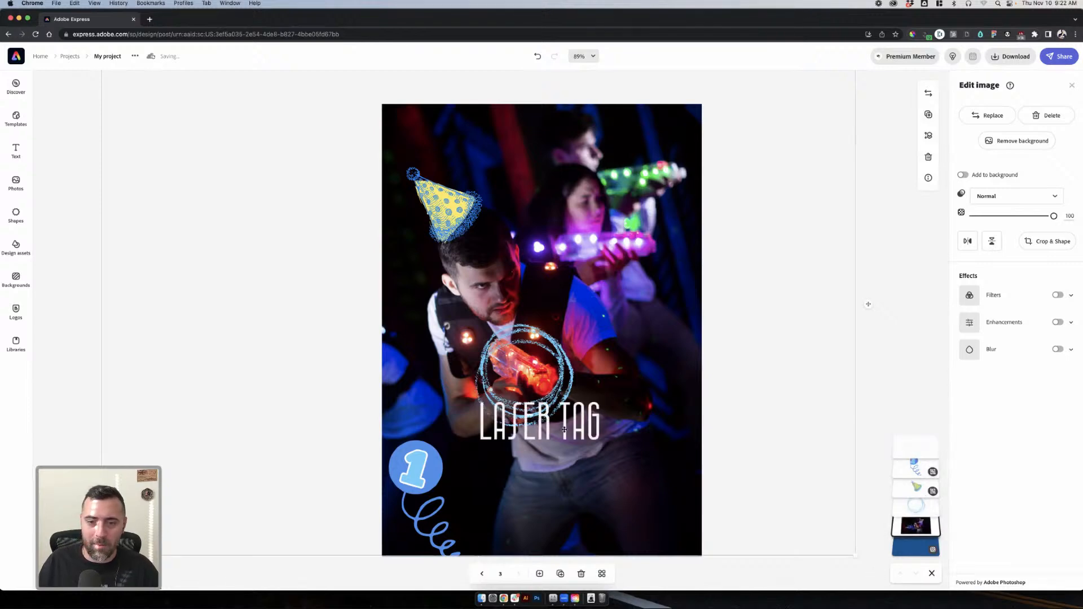
pyautogui.moveTo(564, 421); pyautogui.dragTo(563, 161)
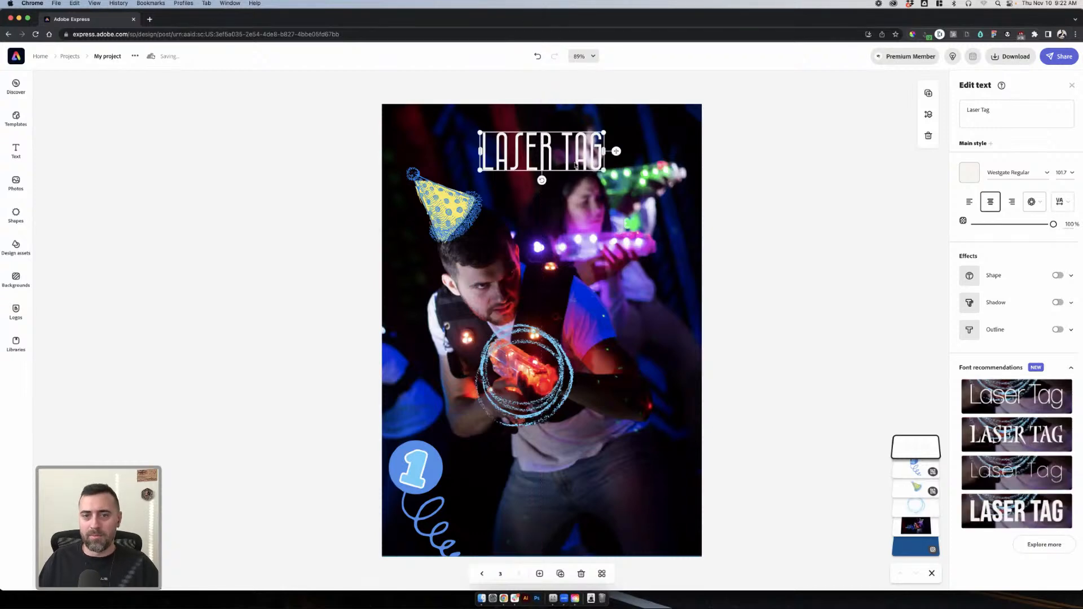
pyautogui.click(555, 156)
pyautogui.click(555, 155)
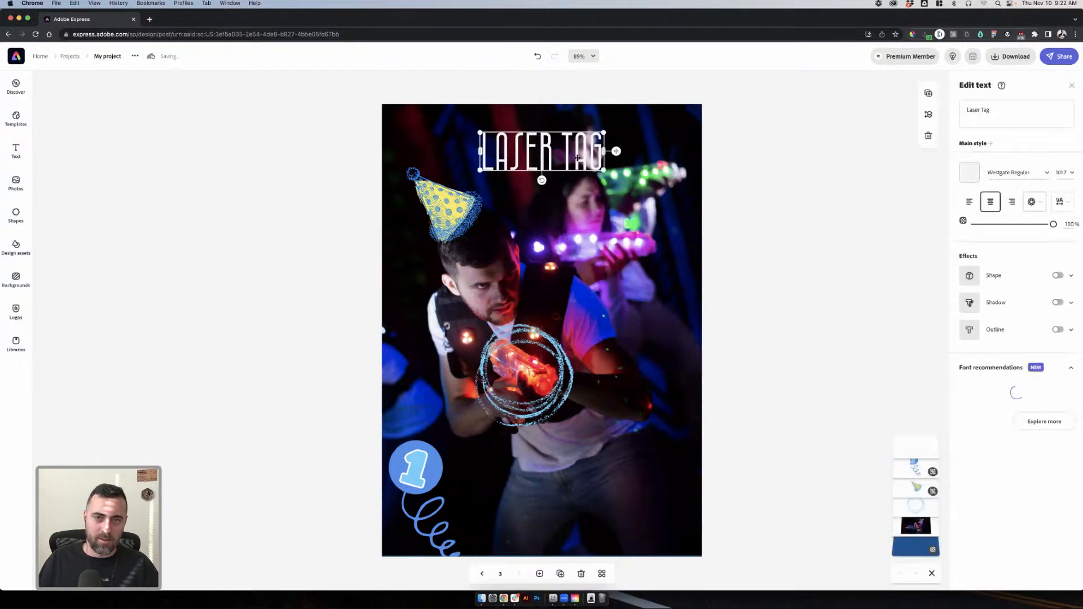
# - Expand the "Laser Tag" text to read "You're invited to Laser Tag"
pyautogui.moveTo(966, 111); pyautogui.dragTo(1071, 117)
pyautogui.press('Left')
pyautogui.write('Your')
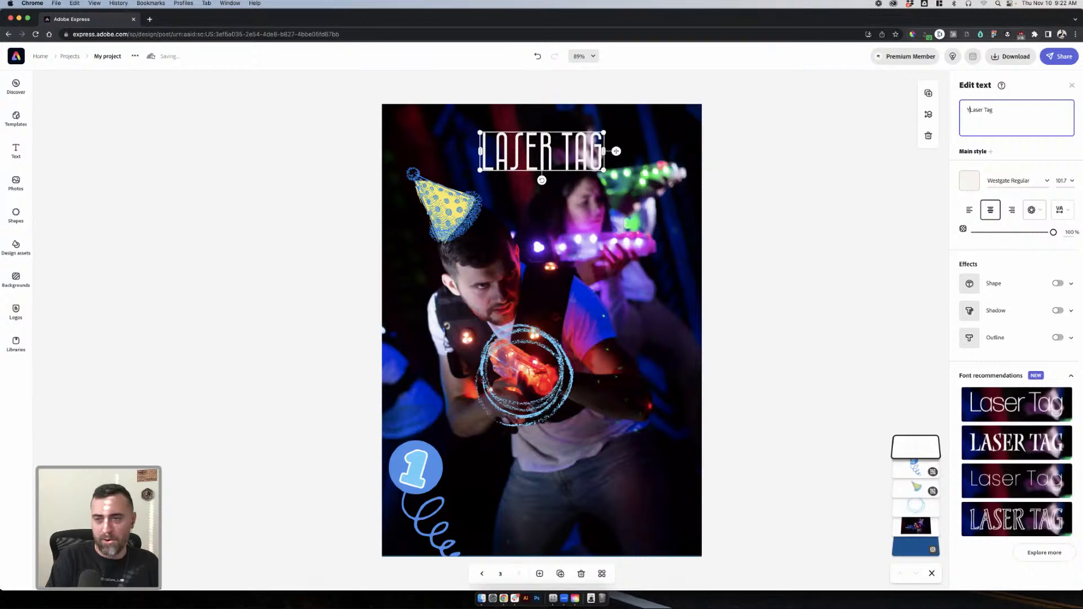
pyautogui.press('BackSpace')
pyautogui.write("'re in")
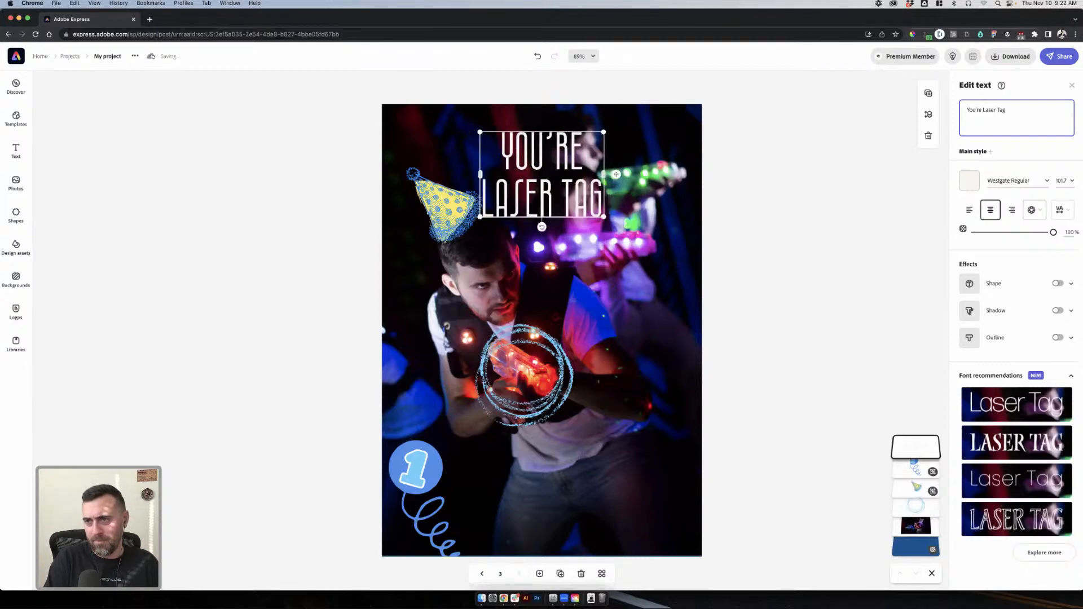
pyautogui.write('vited to')
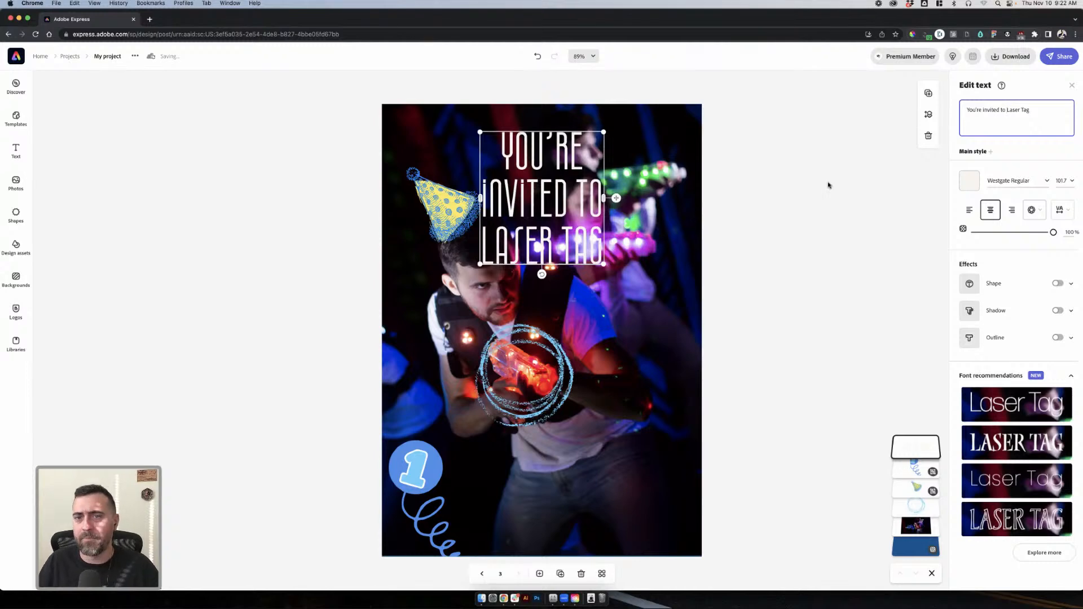
pyautogui.click(581, 204)
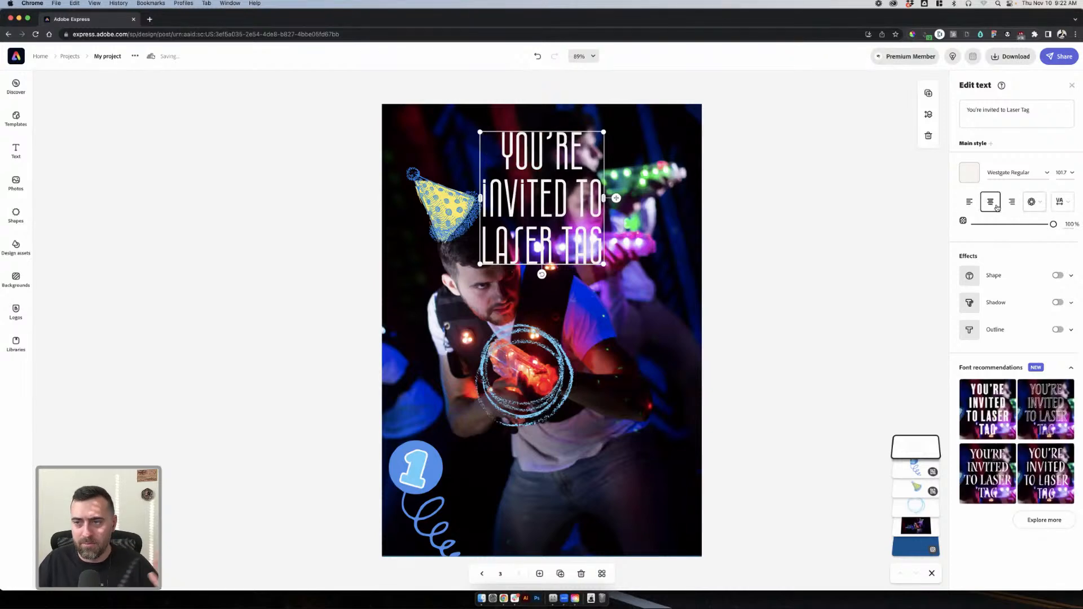
# - Right-align the invitation text, scale it down to about size 67 and place it in the page's lower-right area
pyautogui.click(1012, 202)
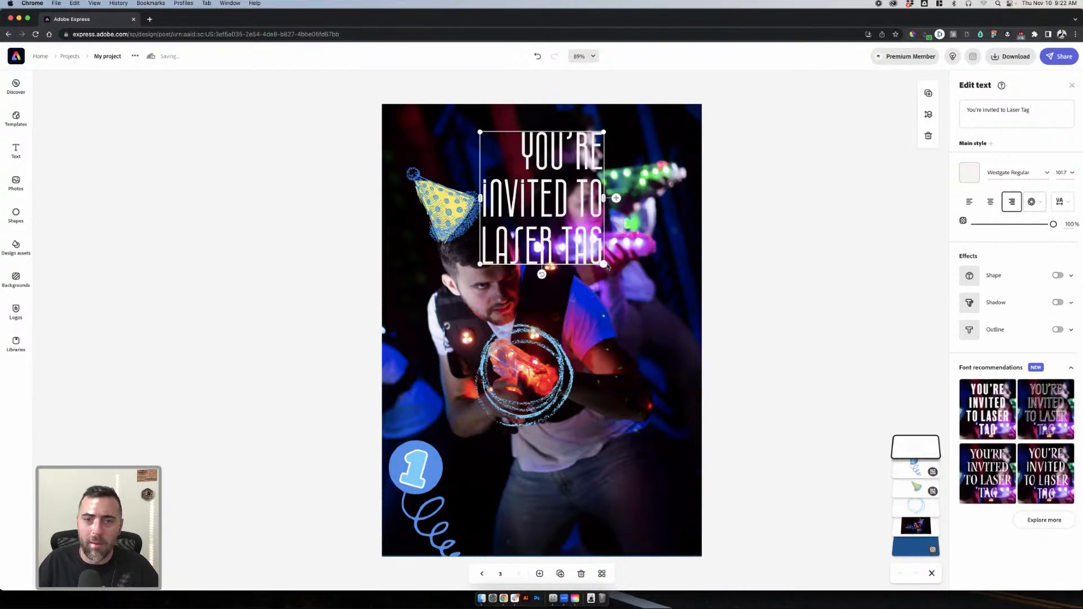
pyautogui.moveTo(604, 264); pyautogui.dragTo(710, 359)
pyautogui.moveTo(627, 265); pyautogui.dragTo(593, 411)
pyautogui.moveTo(466, 277); pyautogui.dragTo(593, 416)
pyautogui.click(771, 453)
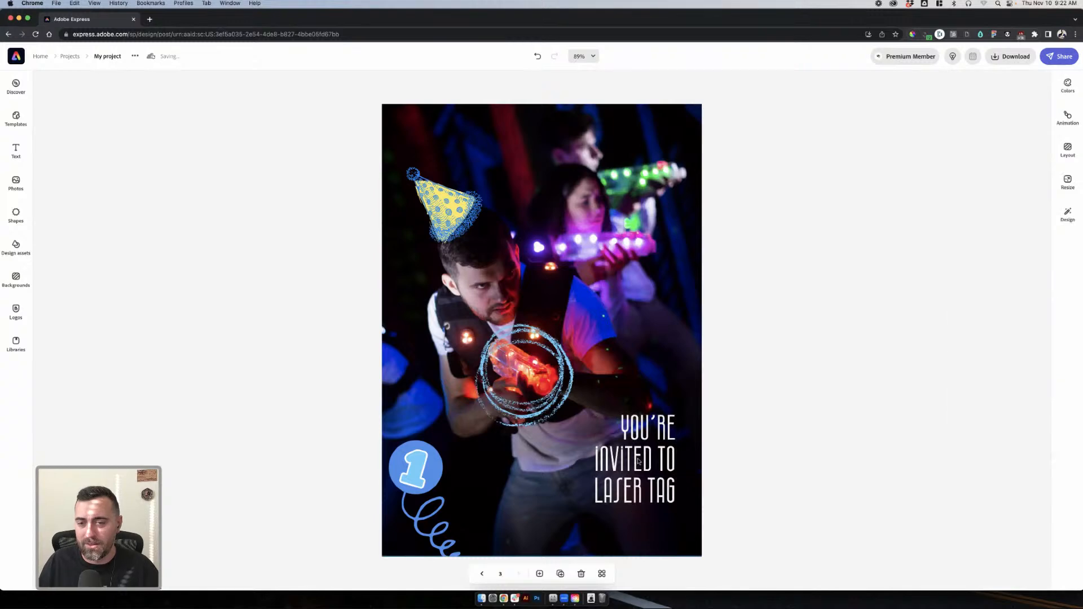
# - Place a duplicate of the invitation text near the page's upper edge and lay it out as a full circle at about size 47
pyautogui.click(670, 463)
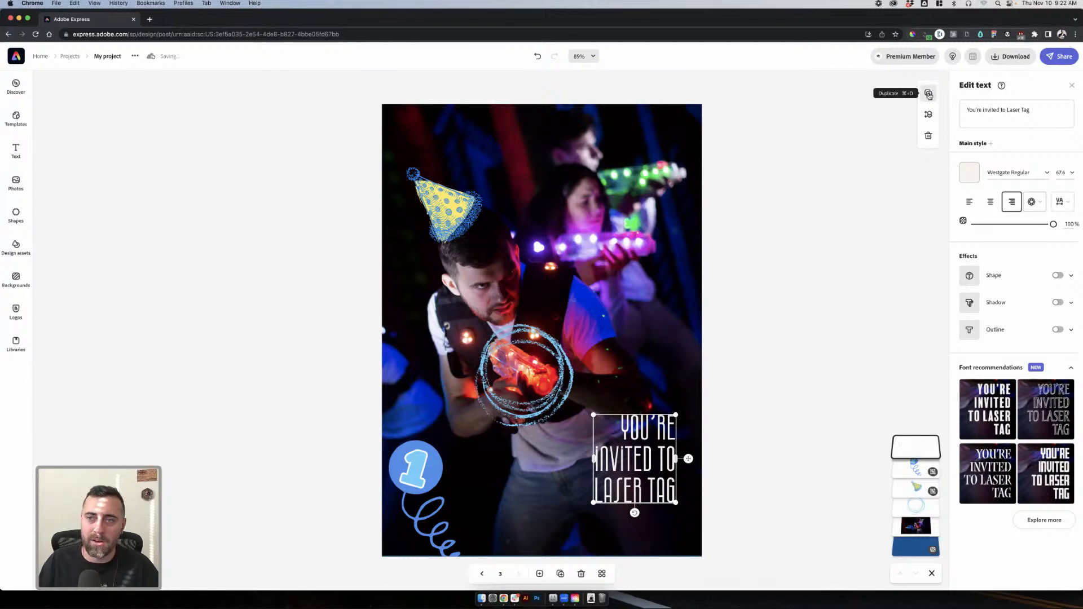
pyautogui.moveTo(652, 481); pyautogui.dragTo(621, 202)
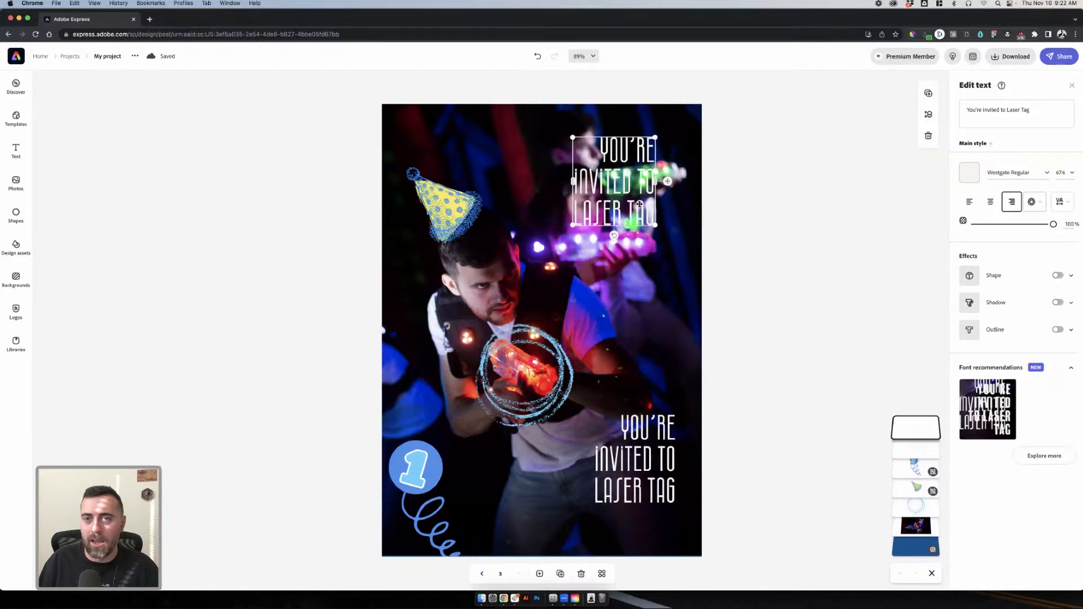
pyautogui.click(1033, 202)
pyautogui.click(1014, 244)
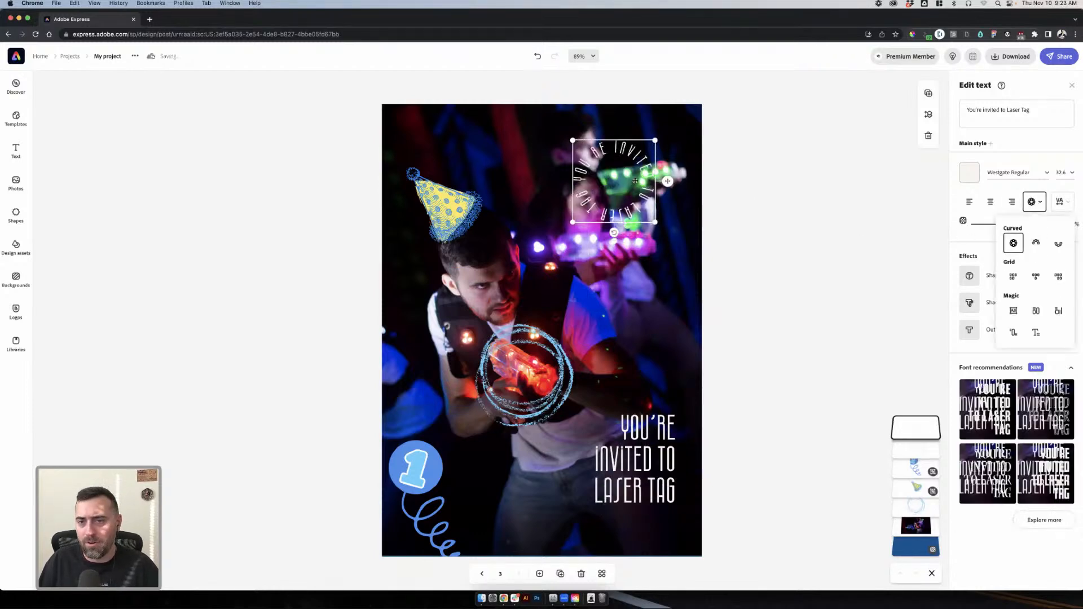
pyautogui.moveTo(656, 221); pyautogui.dragTo(609, 228)
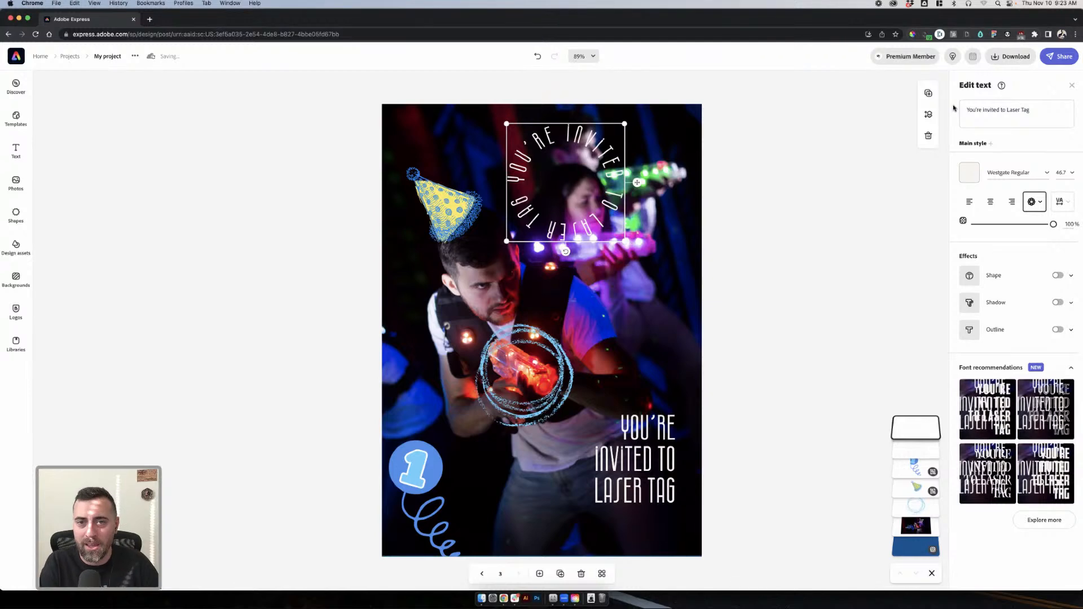
# - Replace the circular text with the birthday child's first name in possessive form followed by "birthday party"
pyautogui.tripleClick(993, 109)
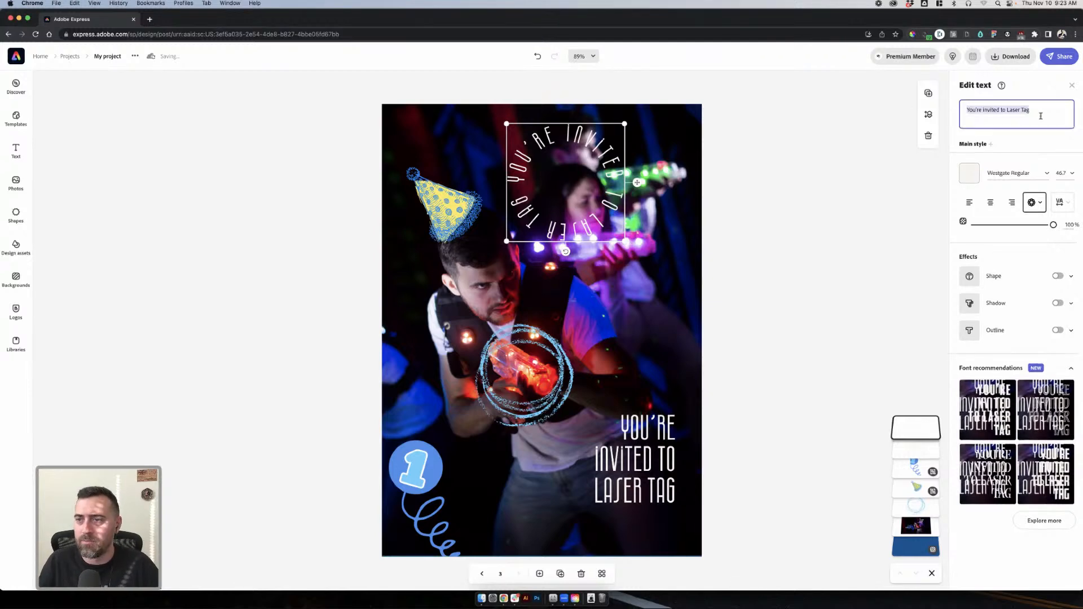
pyautogui.write("Alex's 1 y")
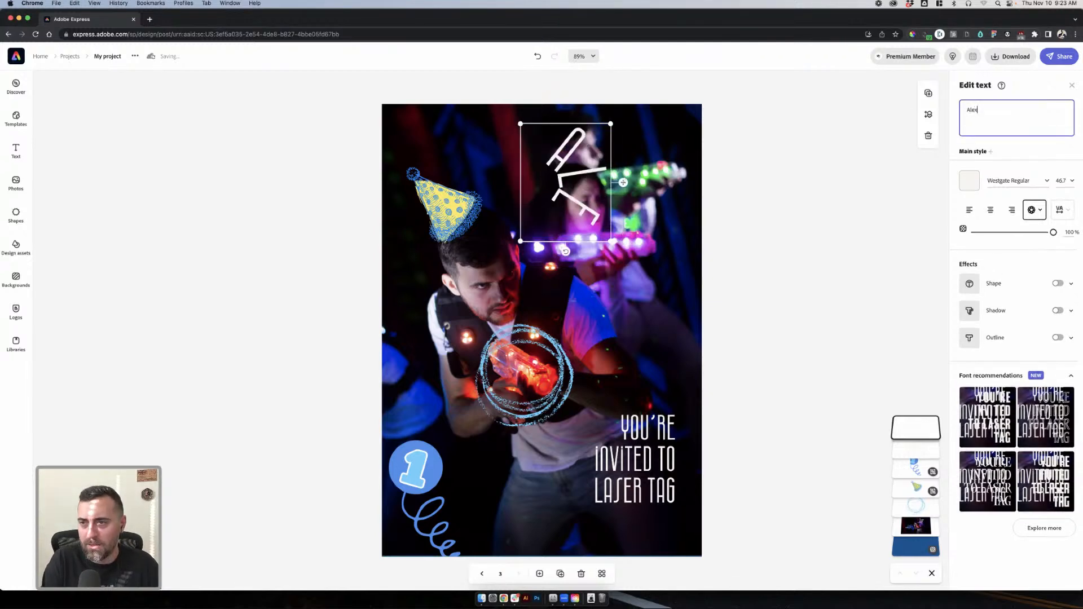
pyautogui.write('ear birthday')
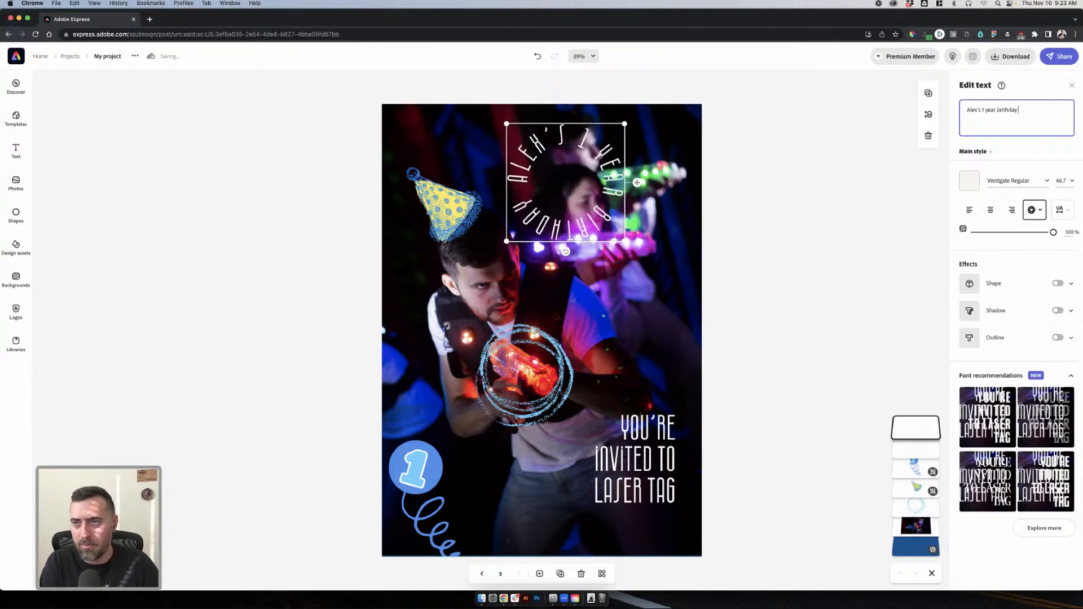
pyautogui.write(' party')
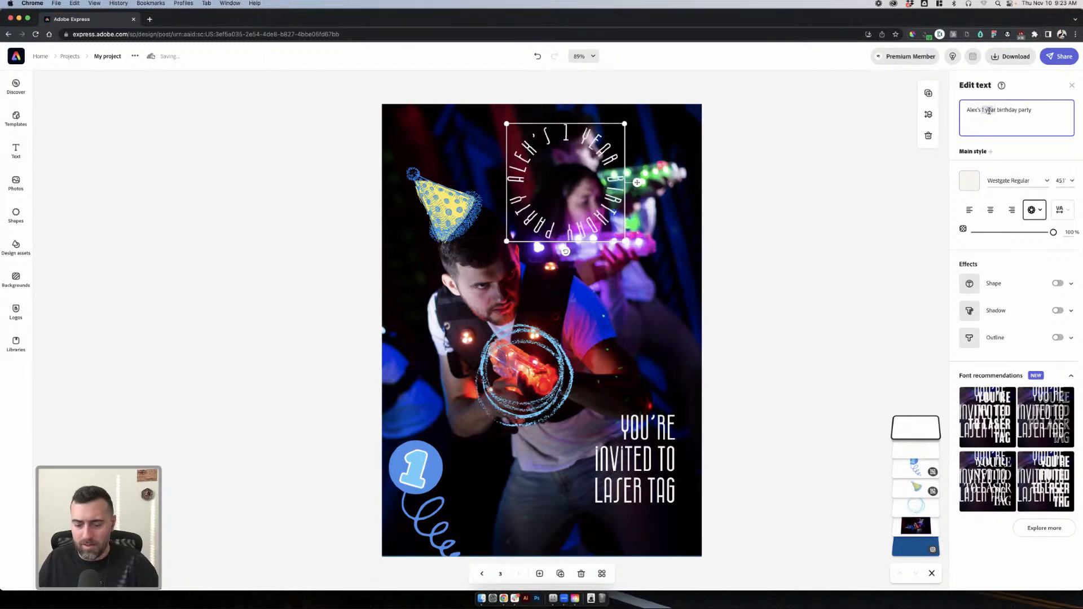
pyautogui.press('BackSpace')
pyautogui.press('BackSpace')
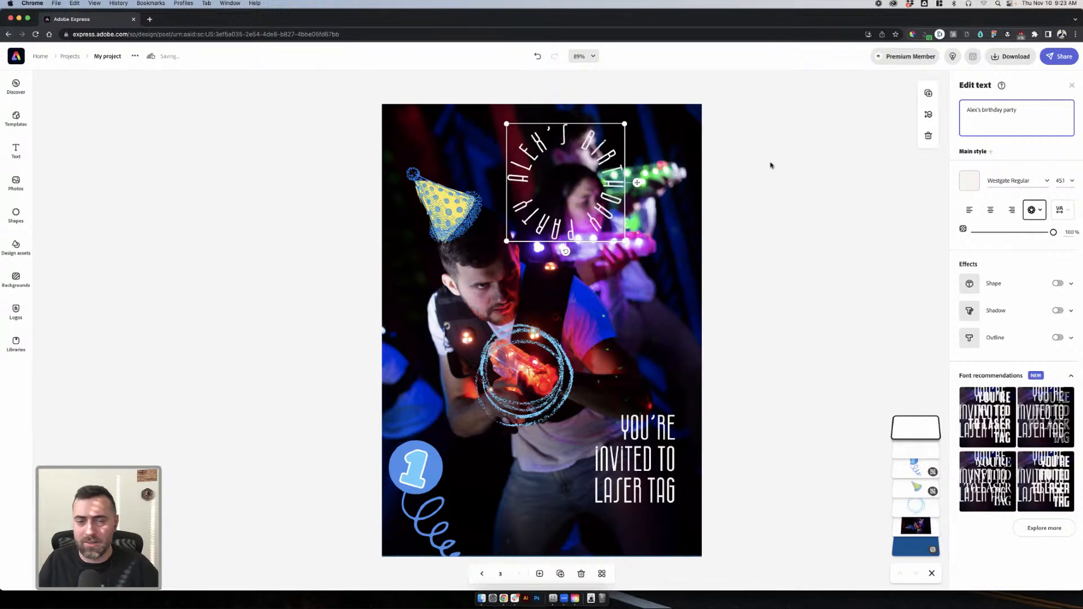
# - Shrink the circular birthday text to about size 27 and move it to the page's upper-left corner
pyautogui.click(751, 168)
pyautogui.click(605, 146)
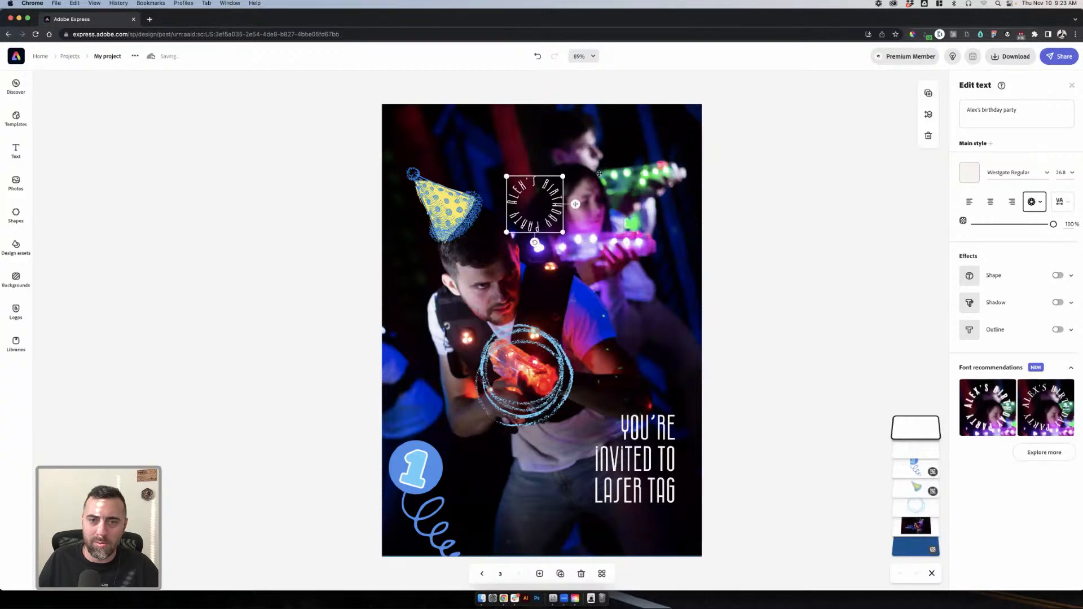
pyautogui.moveTo(547, 190); pyautogui.dragTo(419, 118)
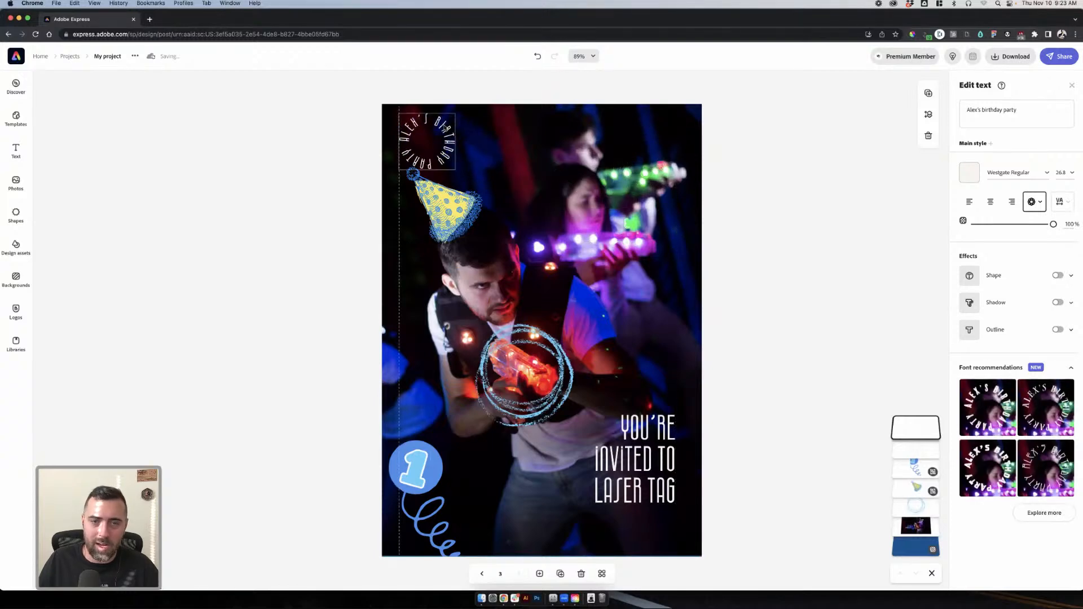
# - Add a plain filled circle behind the circular birthday text, coloured with the brand's dark blue
pyautogui.click(1059, 276)
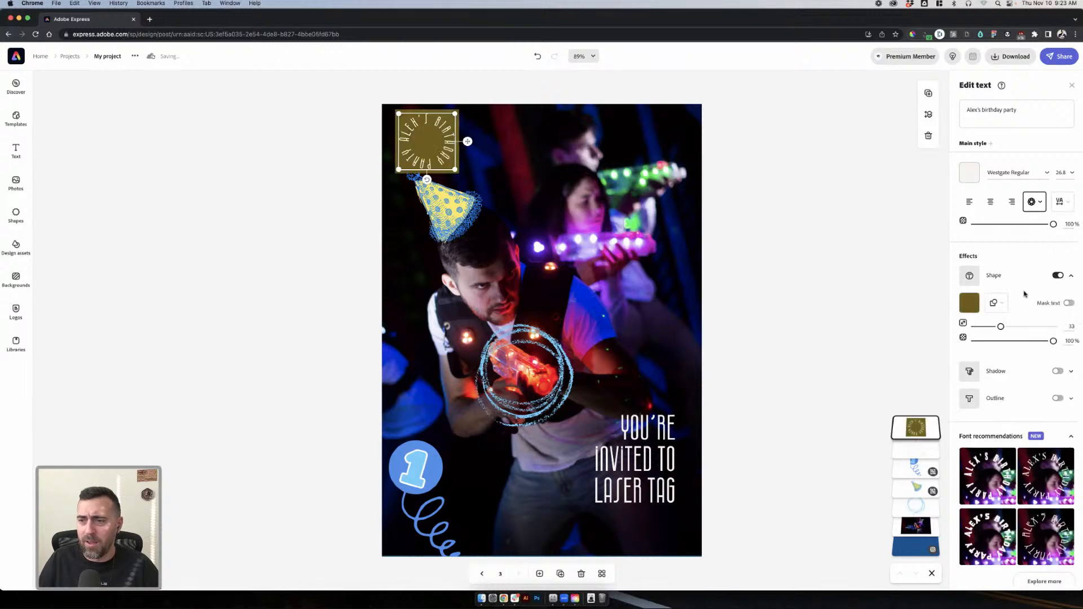
pyautogui.click(971, 304)
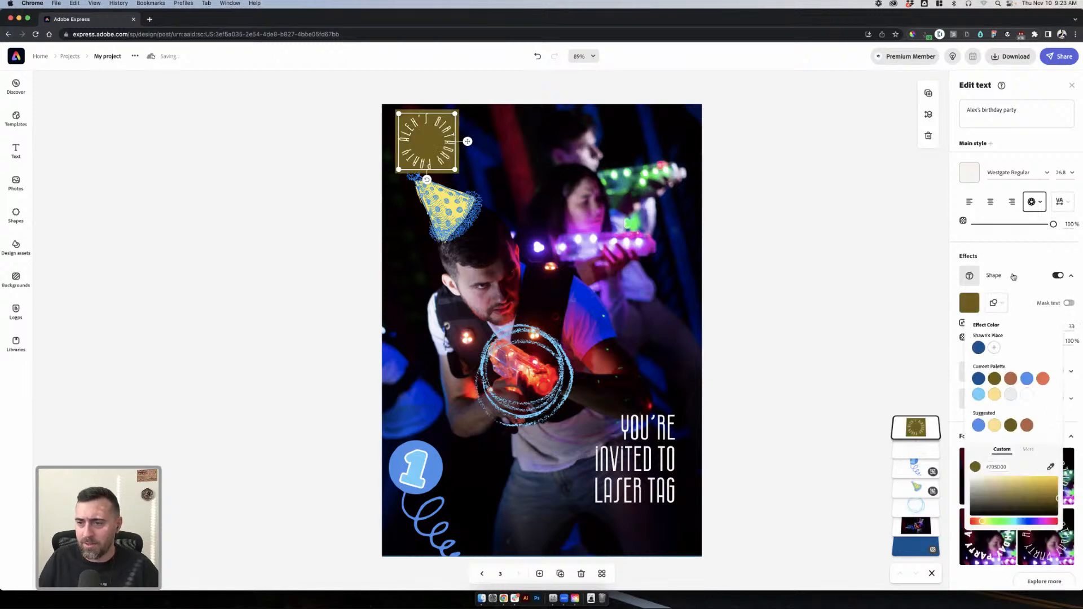
pyautogui.click(979, 348)
pyautogui.click(997, 304)
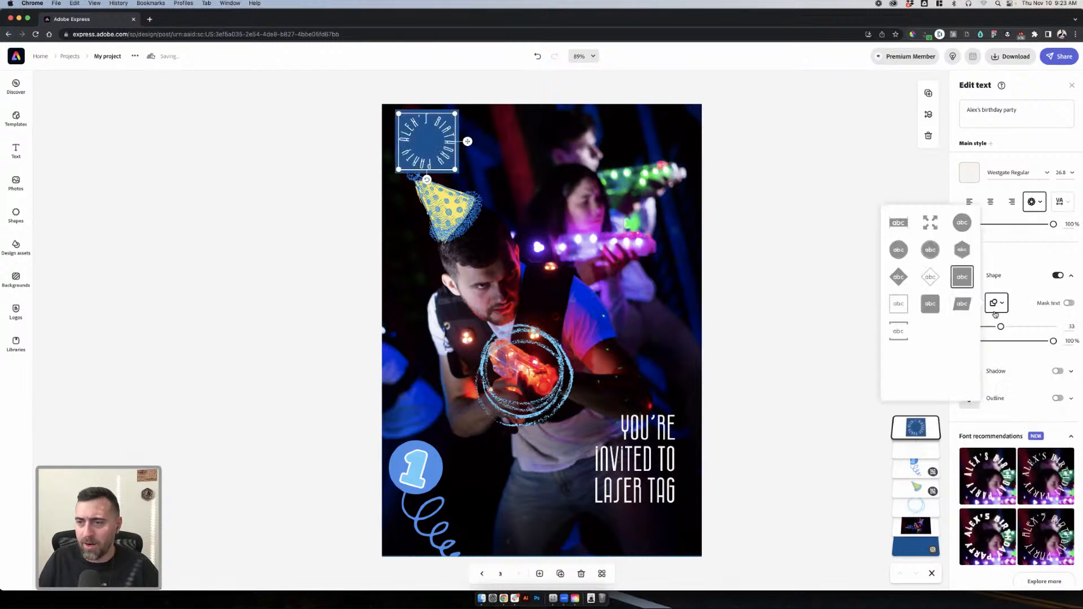
pyautogui.click(898, 250)
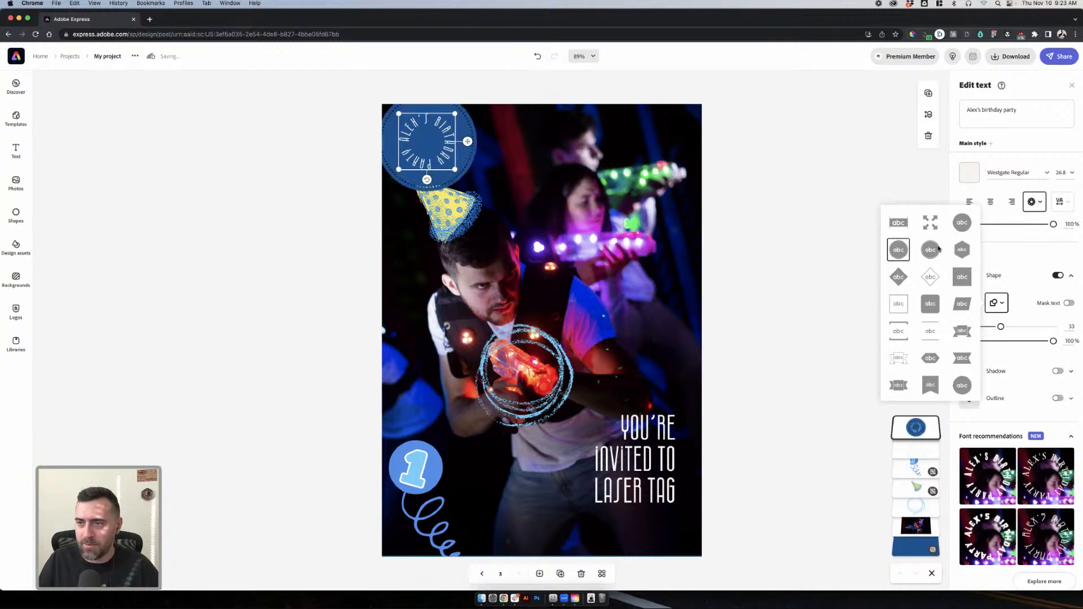
pyautogui.click(962, 225)
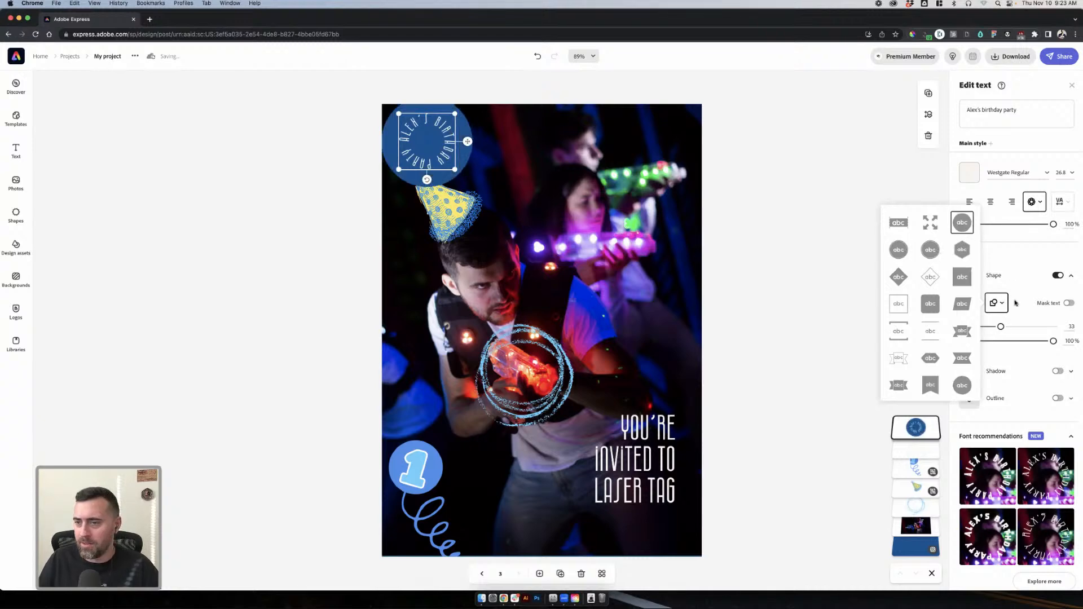
# - Reduce the badge's backing shape size to 0 at 100% opacity and move the badge to the page's upper-right corner
pyautogui.moveTo(1045, 345); pyautogui.dragTo(1072, 345)
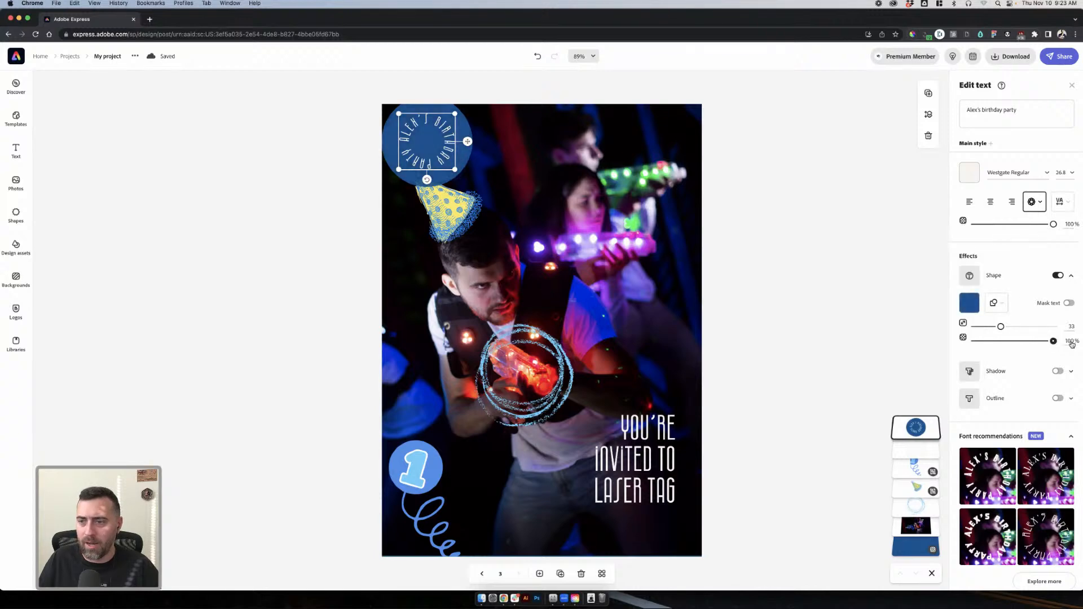
pyautogui.moveTo(987, 328); pyautogui.dragTo(896, 331)
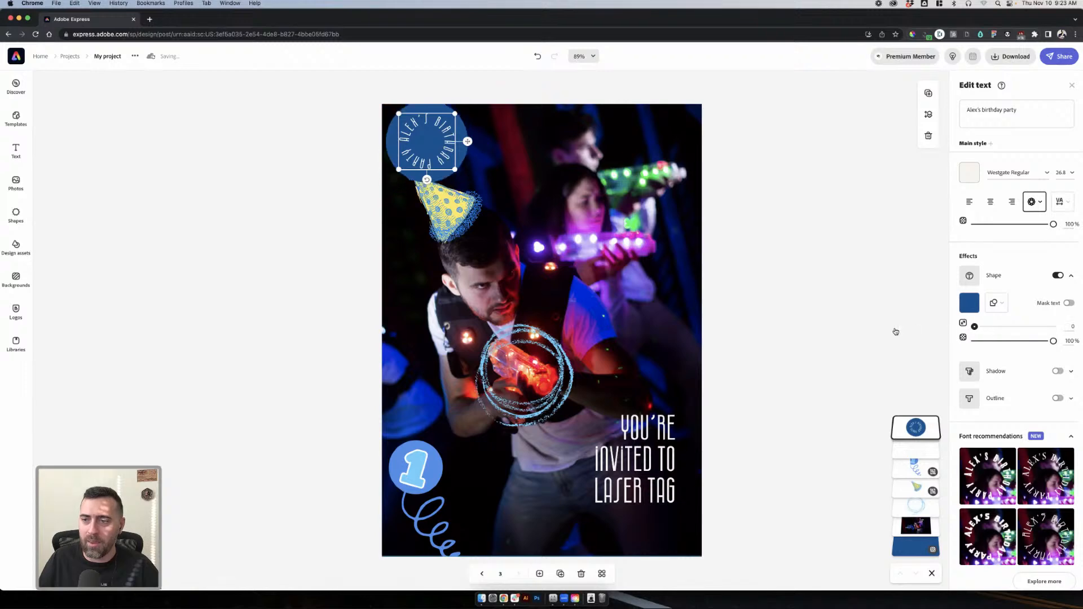
pyautogui.moveTo(439, 147); pyautogui.dragTo(667, 155)
pyautogui.click(763, 185)
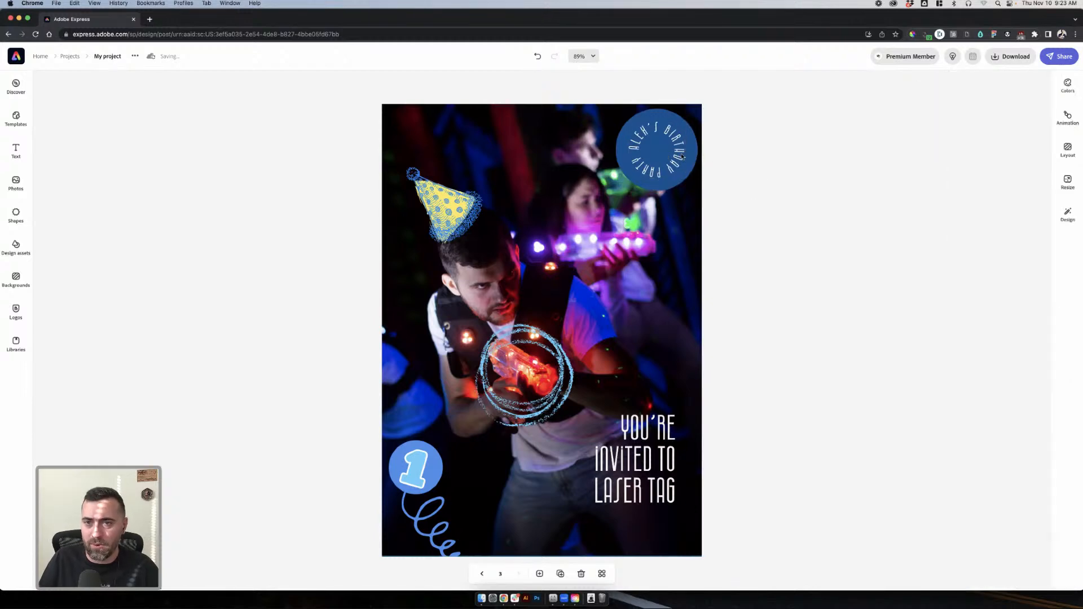
# - Search the shapes for "birthday cake" and add the solid single-candle cake to the invitation page
pyautogui.click(16, 216)
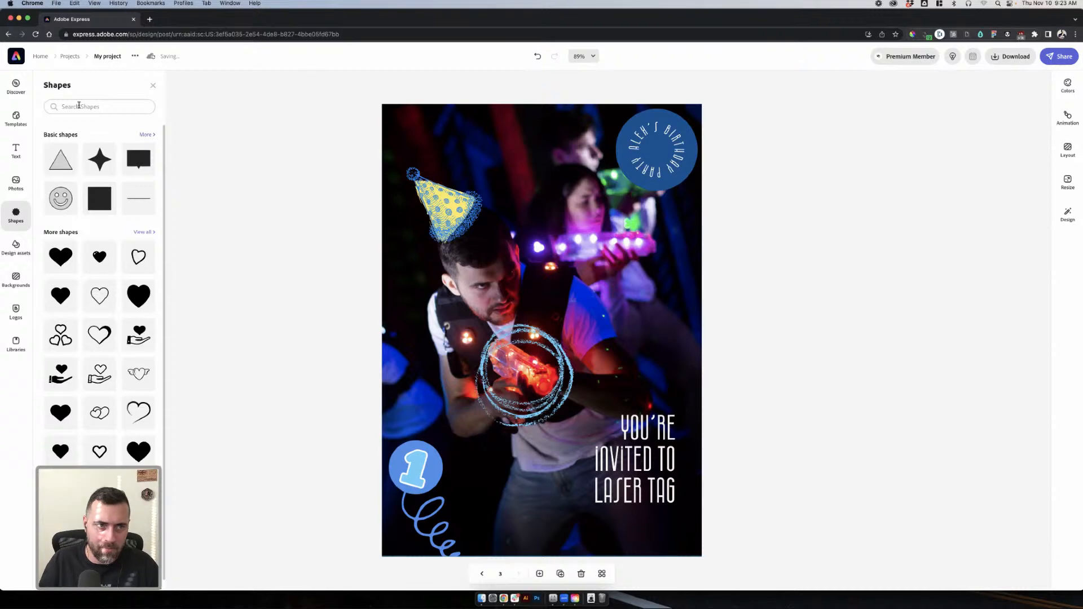
pyautogui.click(79, 106)
pyautogui.write('birthday')
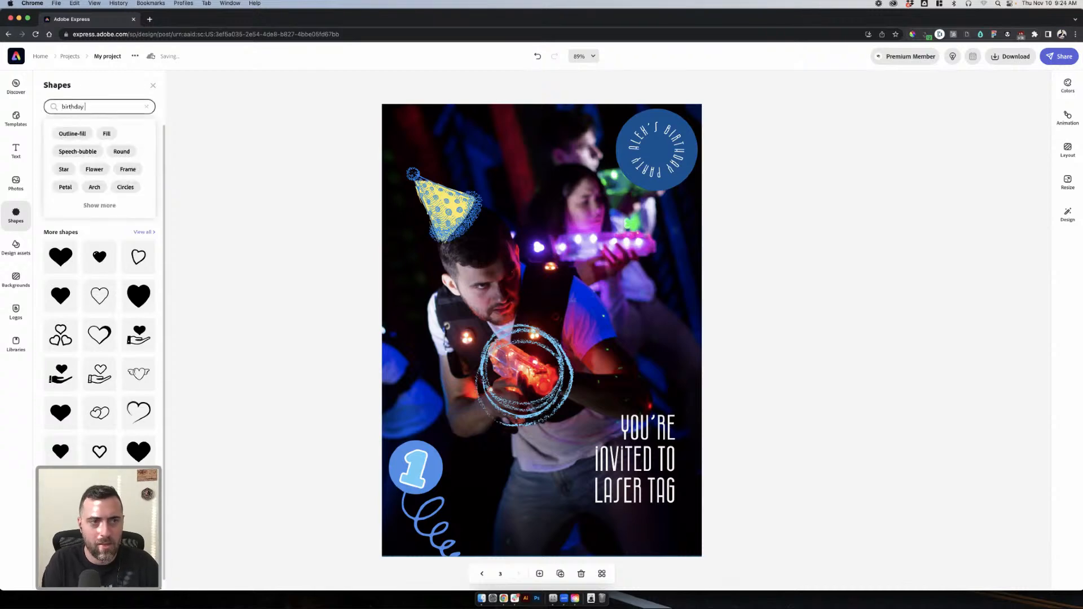
pyautogui.write(' cake')
pyautogui.press('Return')
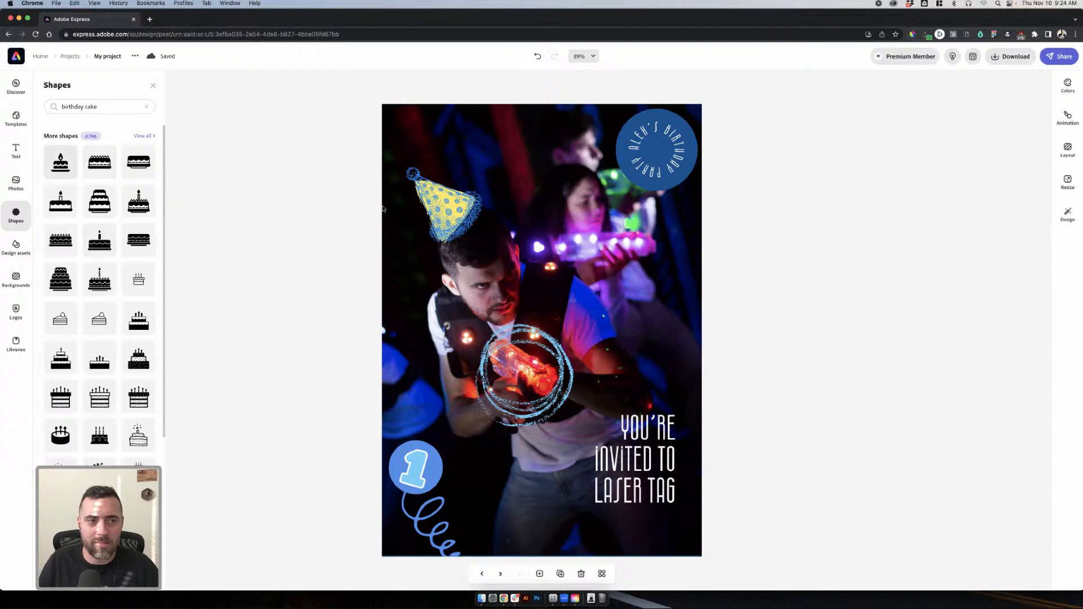
pyautogui.moveTo(295, 196); pyautogui.dragTo(687, 310)
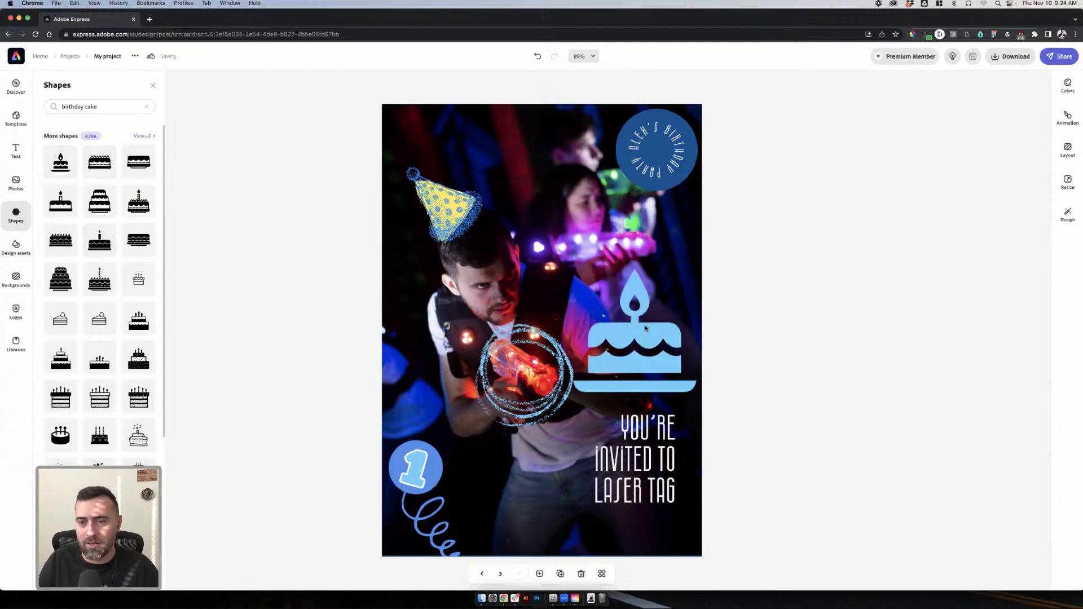
# - Shrink the cake shape and centre it inside the ring of text on the round birthday badge
pyautogui.moveTo(697, 269); pyautogui.dragTo(659, 151)
pyautogui.click(733, 167)
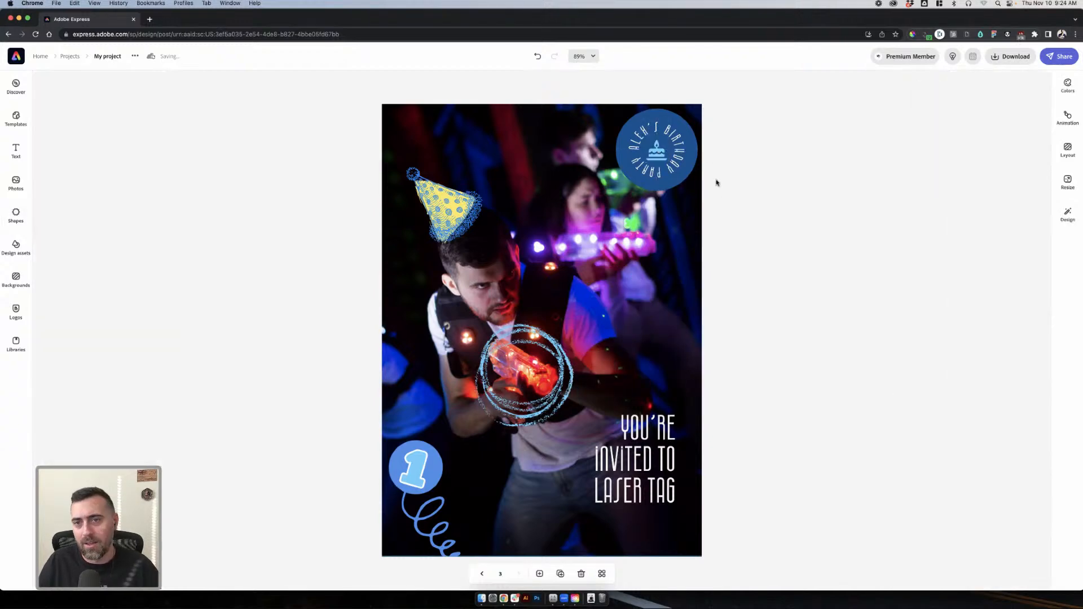
pyautogui.click(664, 155)
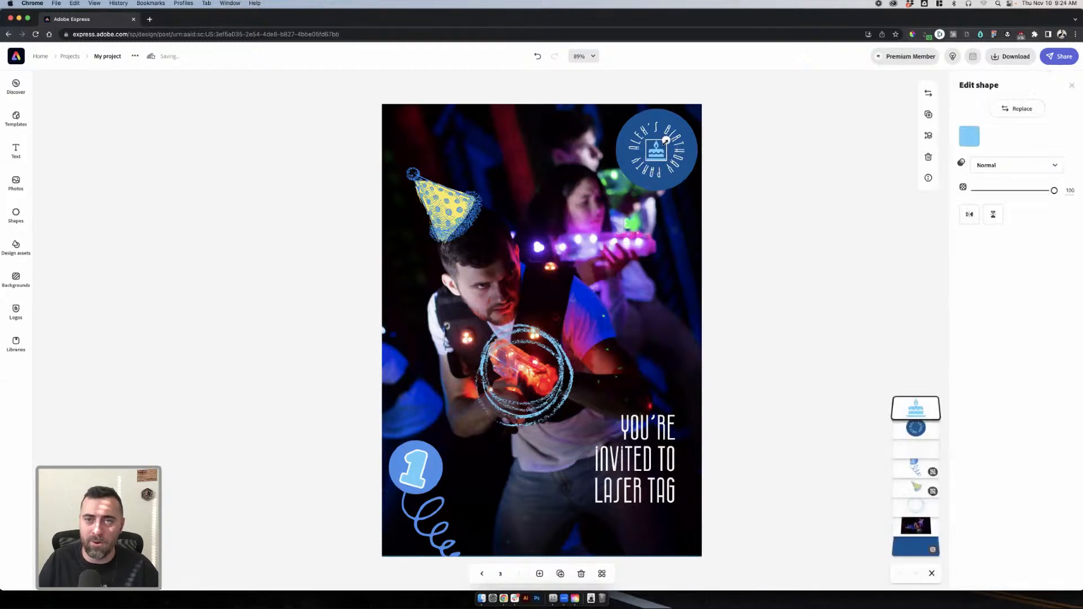
pyautogui.click(748, 148)
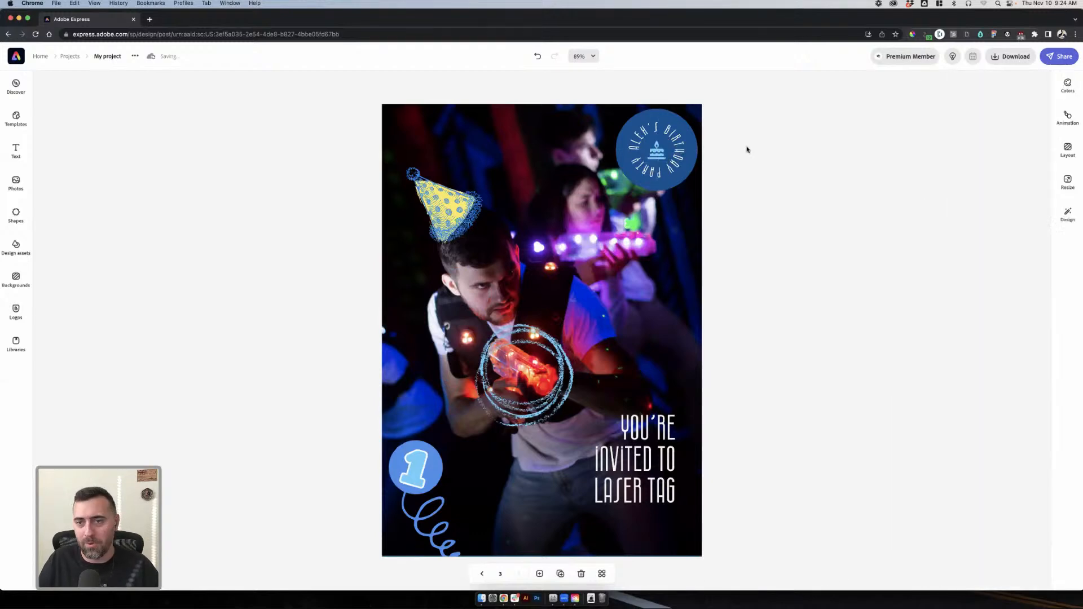
# - Group the cake shape with the circular birthday text badge
pyautogui.moveTo(731, 185); pyautogui.dragTo(626, 120)
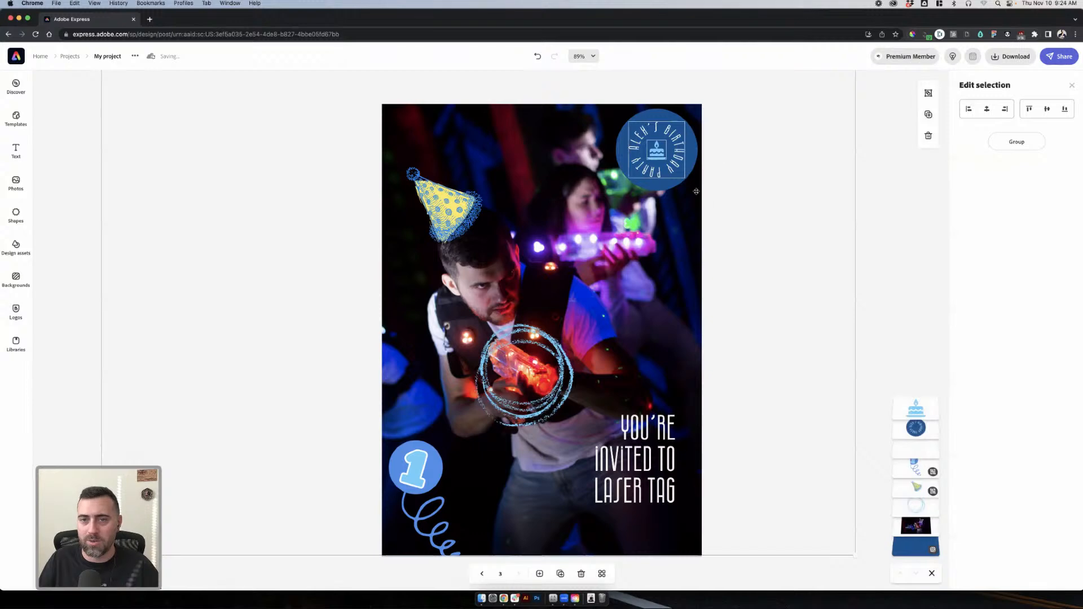
pyautogui.click(892, 150)
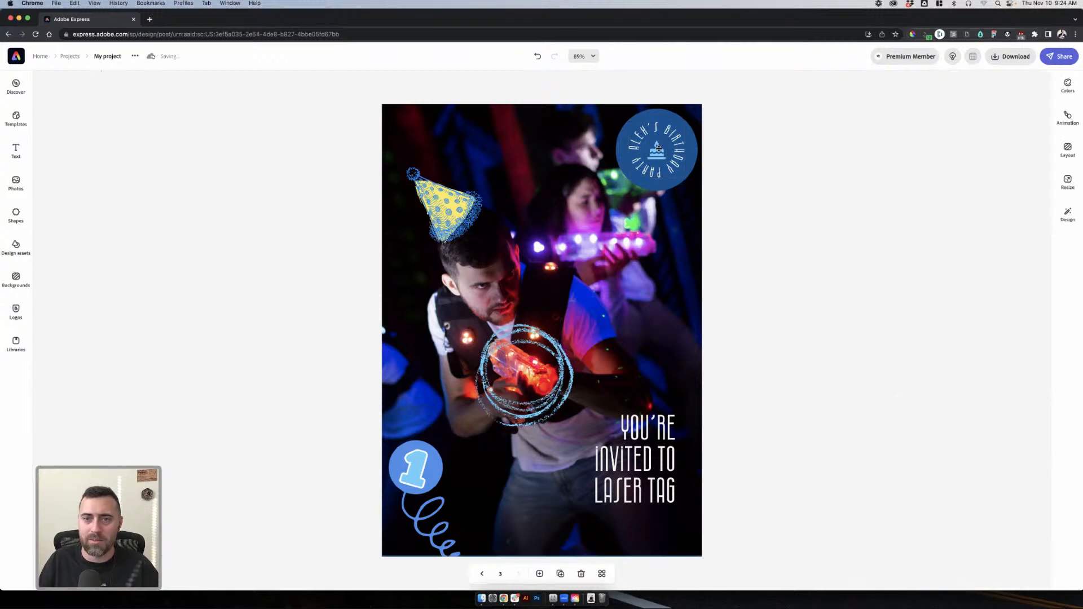
pyautogui.click(659, 148)
pyautogui.keyDown('shift'); pyautogui.click(679, 147); pyautogui.keyUp('shift')
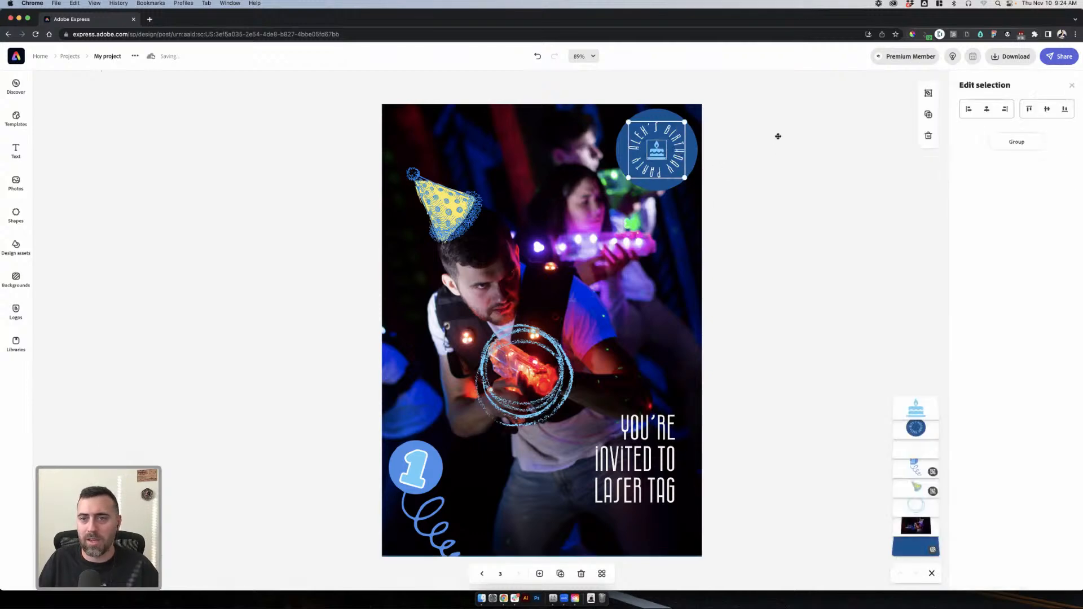
pyautogui.click(1017, 142)
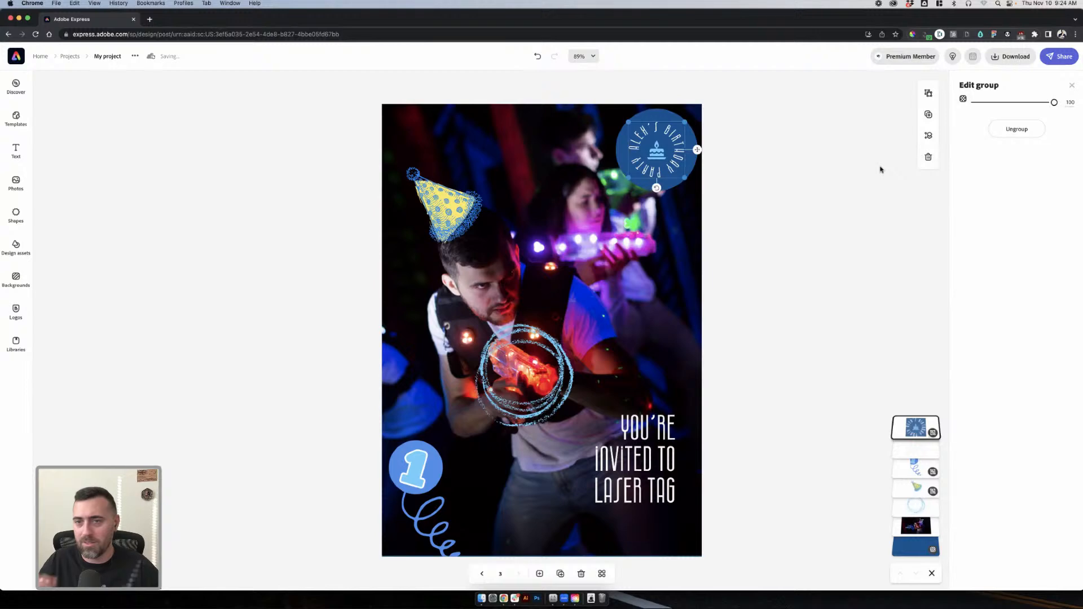
pyautogui.click(848, 184)
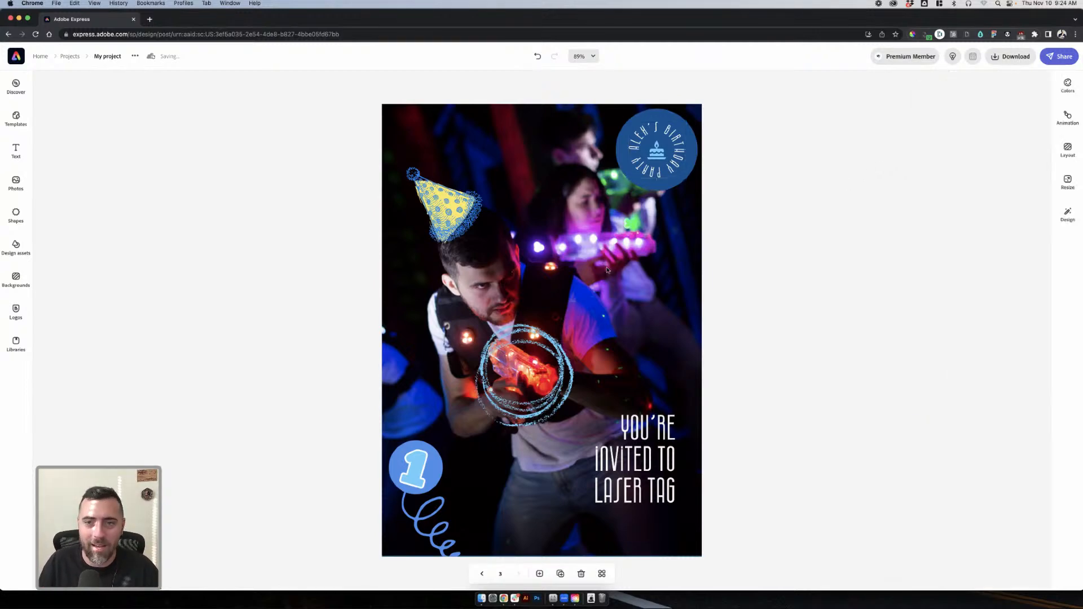
# - Search the shapes for "smiley face" and add the solid smiling face to the middle of the page
pyautogui.click(25, 214)
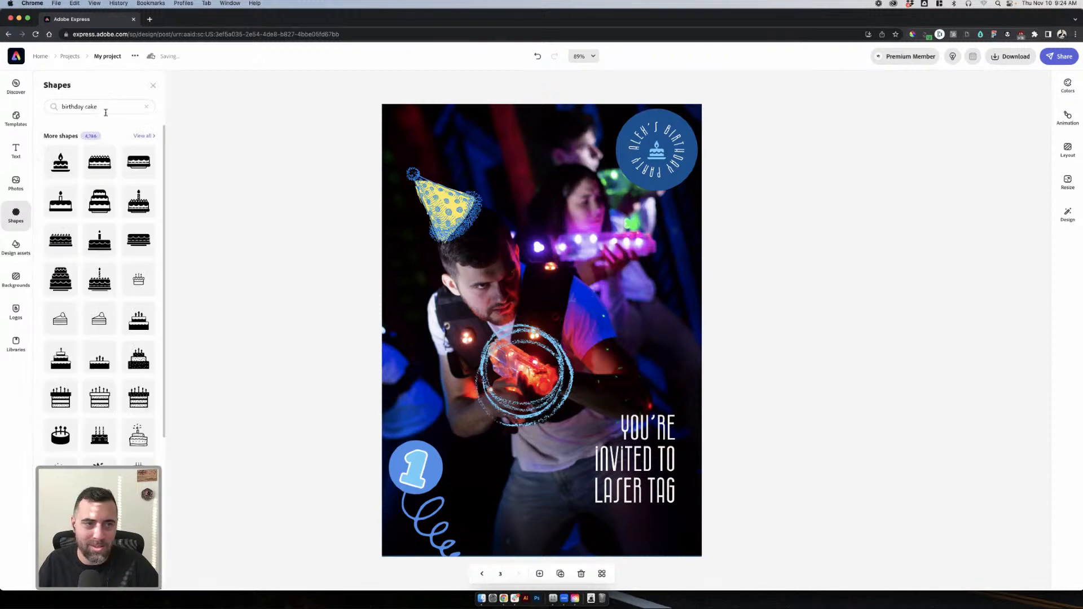
pyautogui.write('sim')
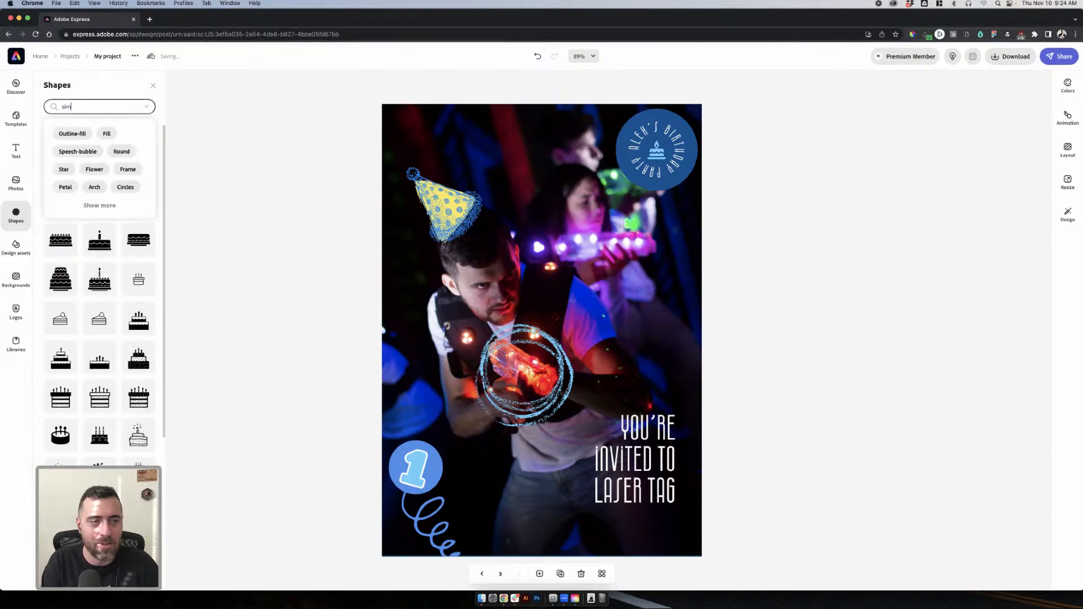
pyautogui.press('BackSpace')
pyautogui.press('BackSpace')
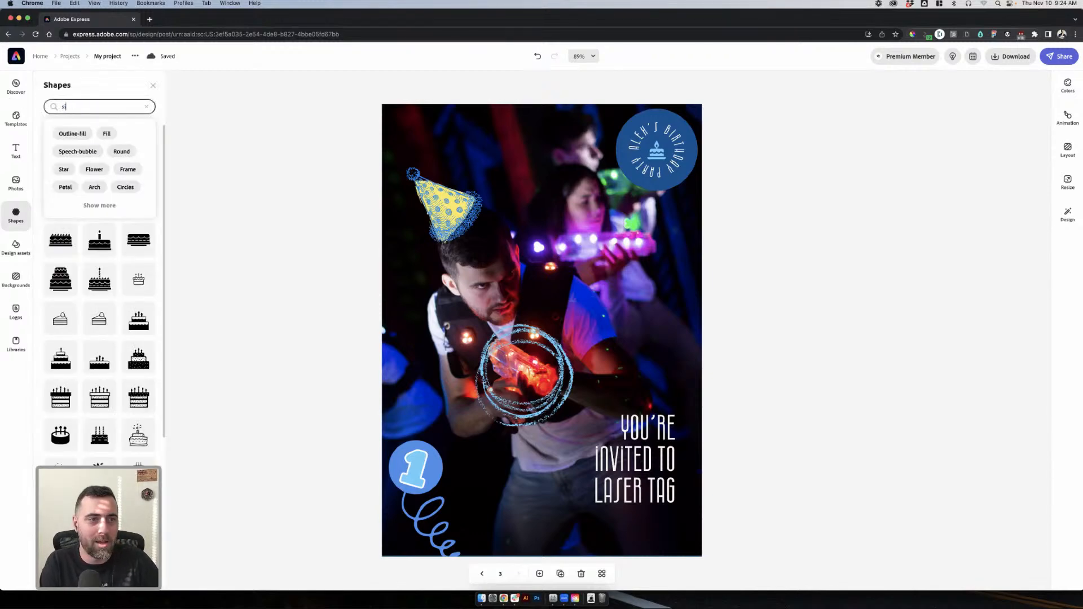
pyautogui.write('miley')
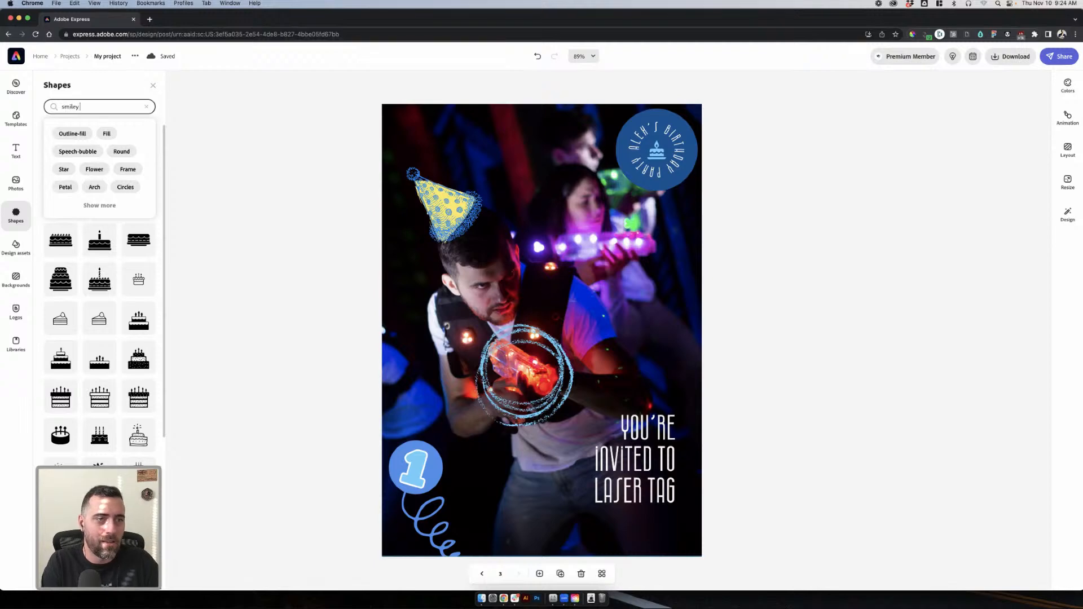
pyautogui.write(' face')
pyautogui.press('Return')
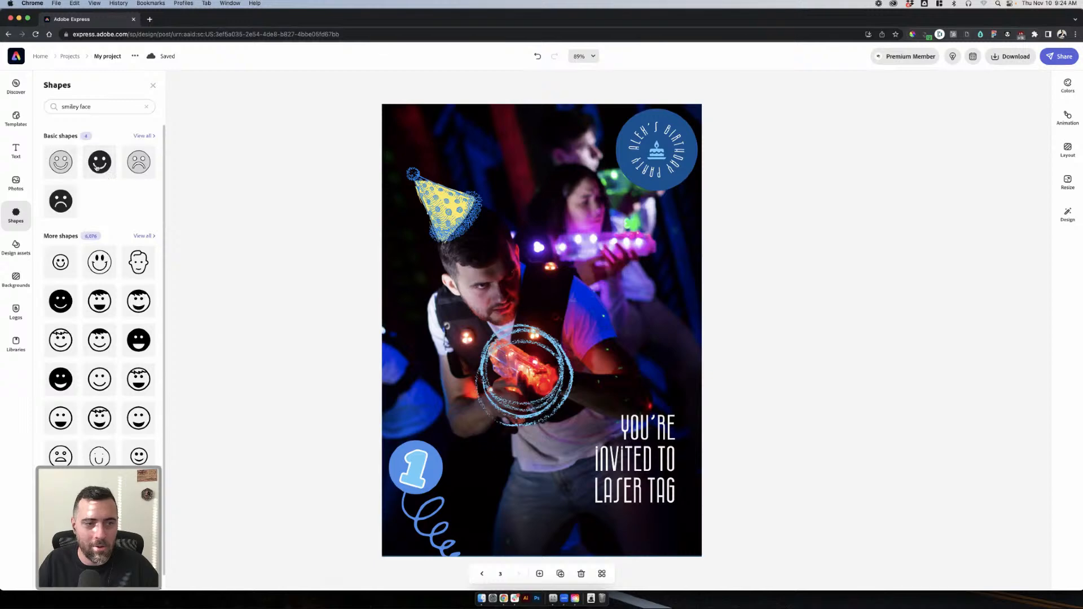
pyautogui.moveTo(548, 293); pyautogui.dragTo(557, 291)
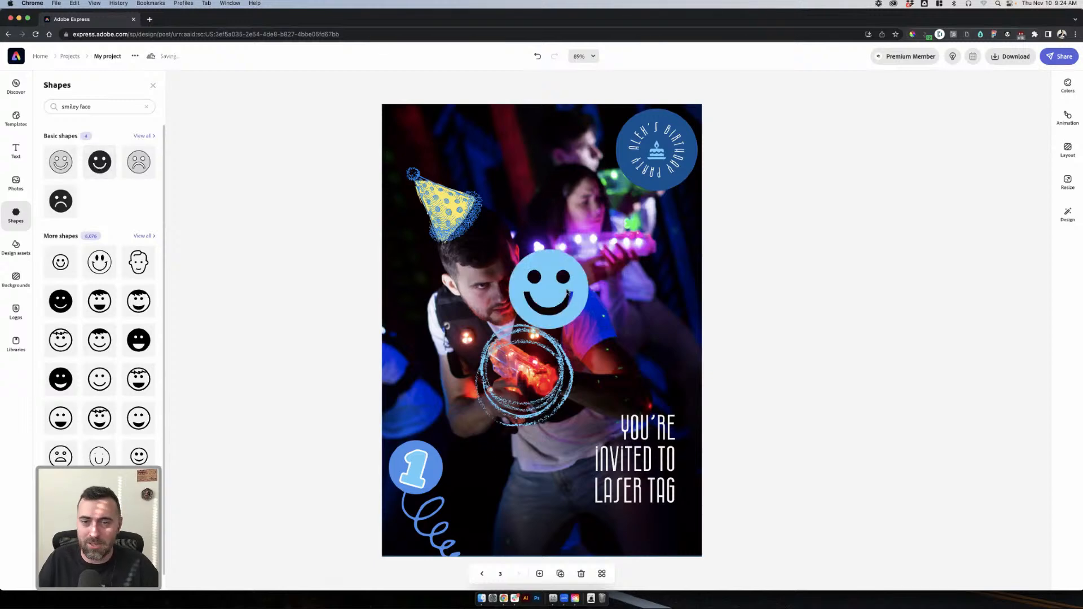
# - Recolour the smiley face from the palette's pale yellow to a brighter, more saturated lemon yellow fill
pyautogui.click(969, 136)
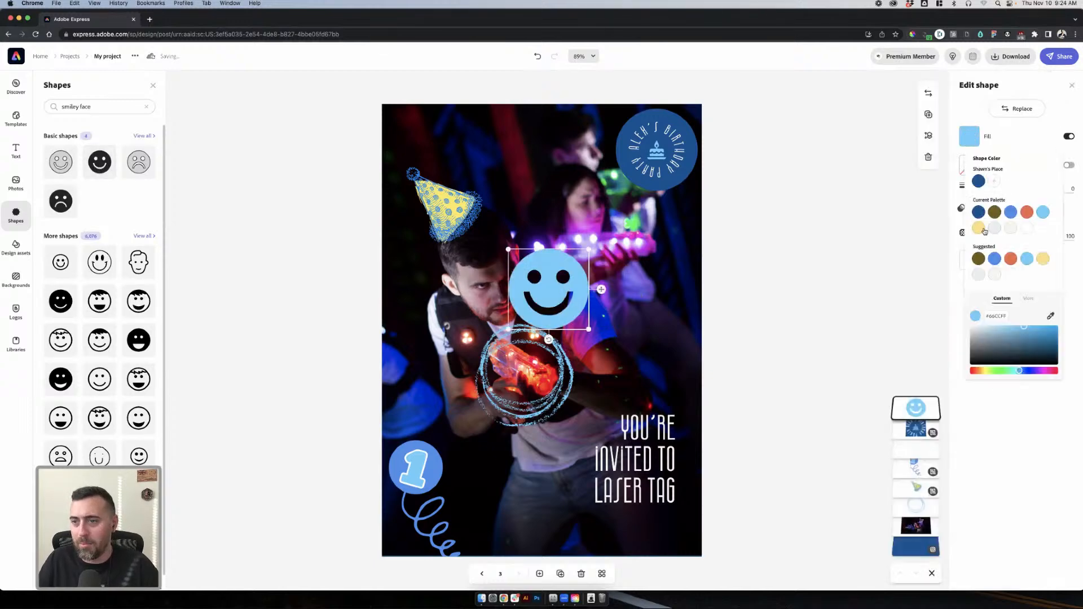
pyautogui.click(980, 228)
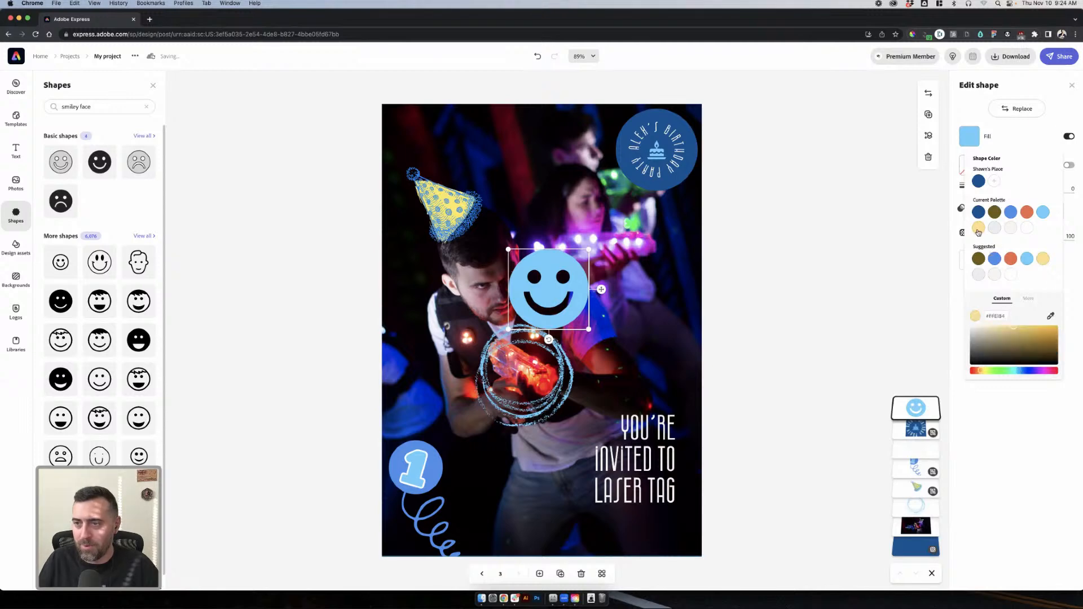
pyautogui.click(1036, 335)
pyautogui.moveTo(1036, 335); pyautogui.dragTo(1015, 328)
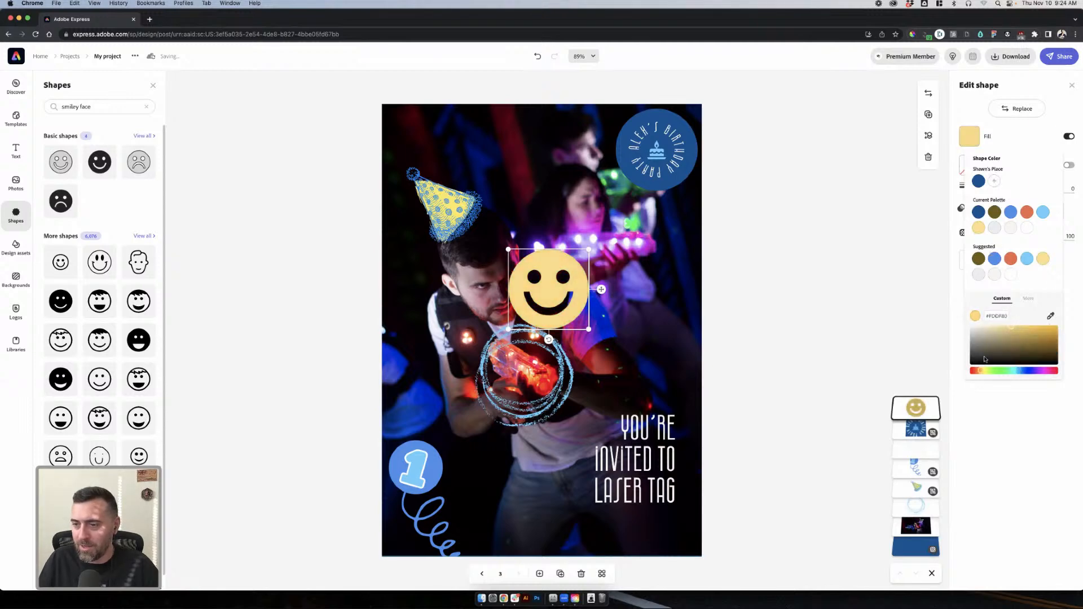
pyautogui.click(986, 373)
pyautogui.moveTo(987, 373); pyautogui.dragTo(984, 373)
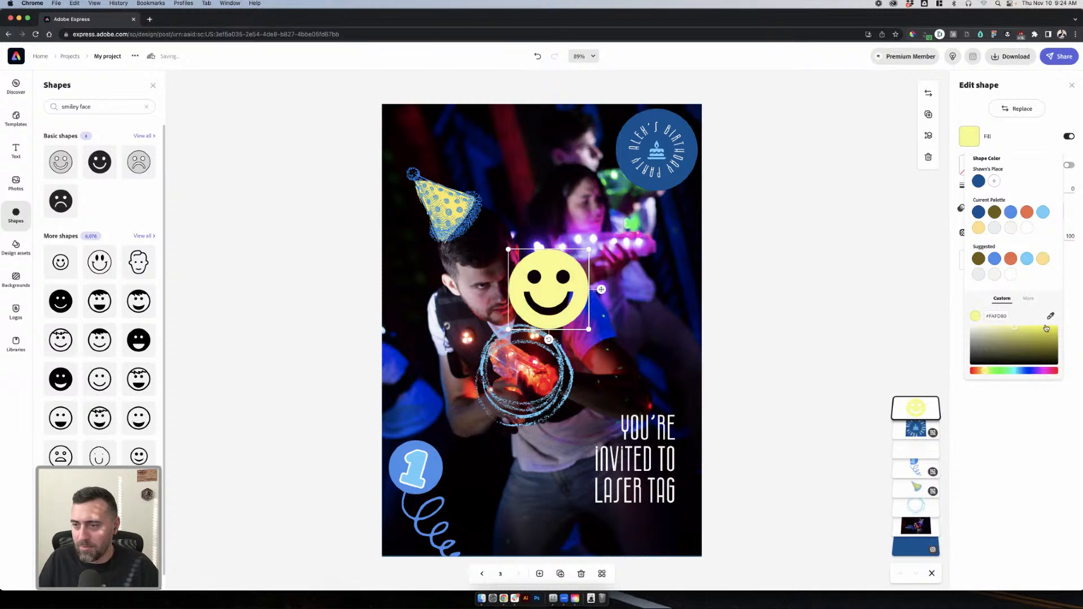
pyautogui.click(1046, 328)
pyautogui.click(812, 235)
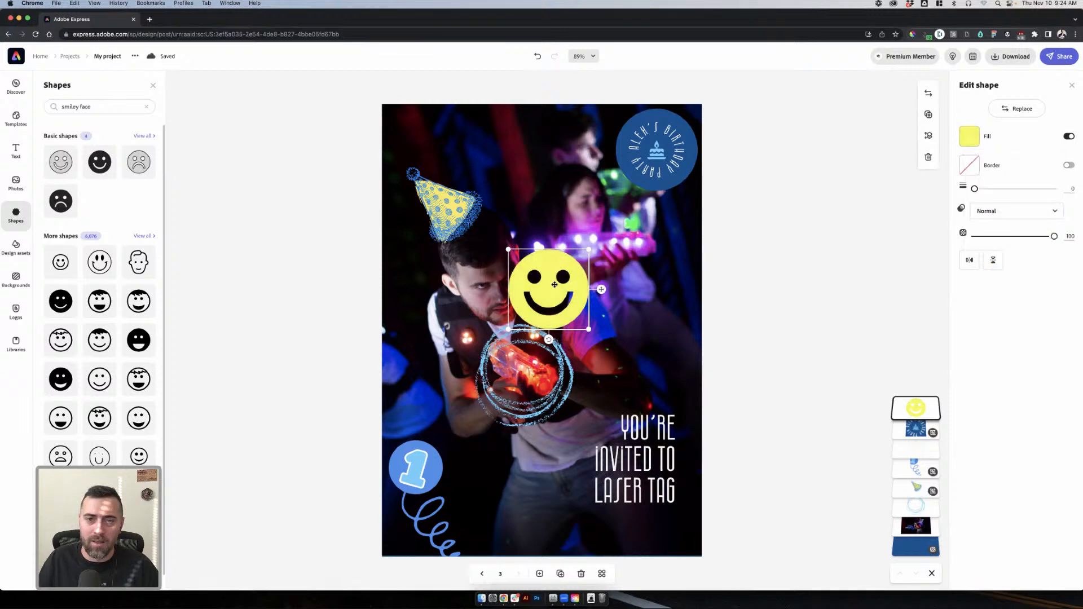
# - Shrink the smiley face, move it over the badge's left edge, and place its layer behind the badge
pyautogui.moveTo(568, 285); pyautogui.dragTo(619, 142)
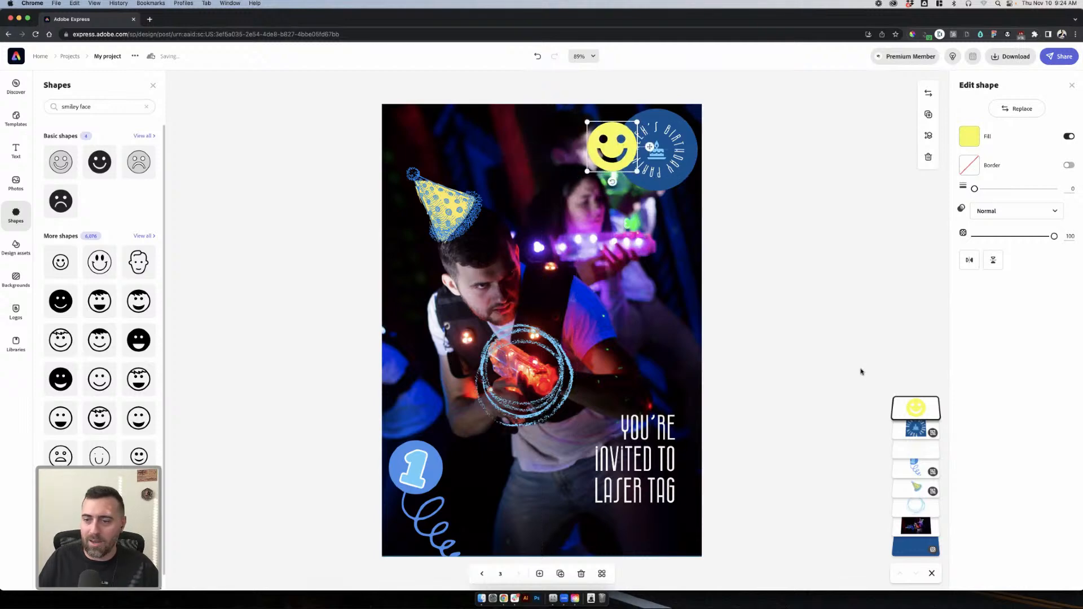
pyautogui.moveTo(913, 407)
pyautogui.mouseDown()
pyautogui.moveTo(912, 437)
pyautogui.moveTo(898, 415)
pyautogui.mouseUp()
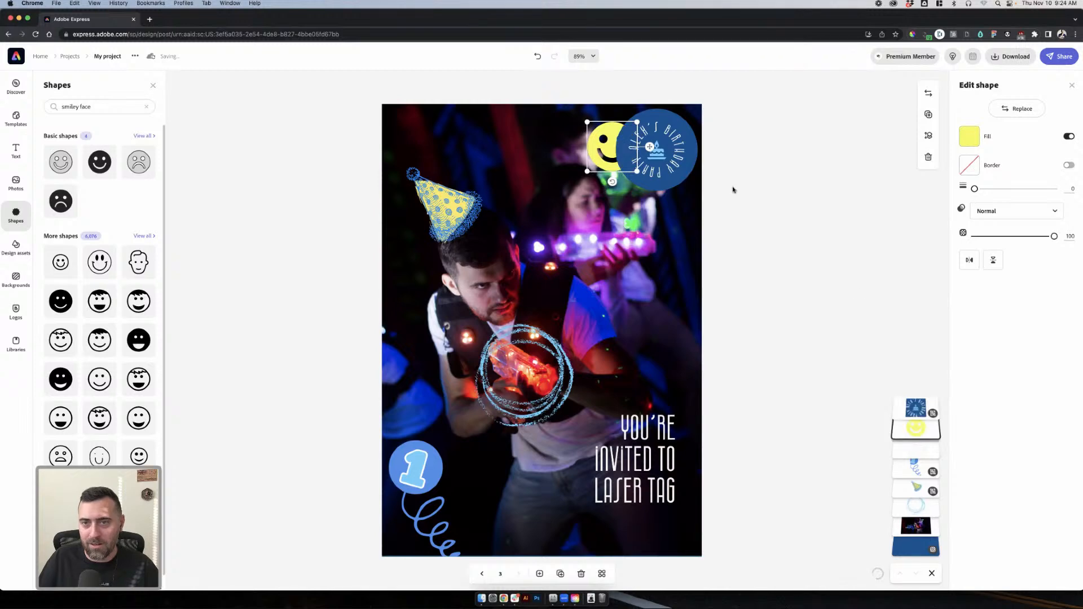
pyautogui.click(733, 189)
# - Tilt the smiley face slightly clockwise and shift it down and left so it peeks out from behind the badge
pyautogui.click(602, 156)
pyautogui.moveTo(602, 156); pyautogui.dragTo(591, 192)
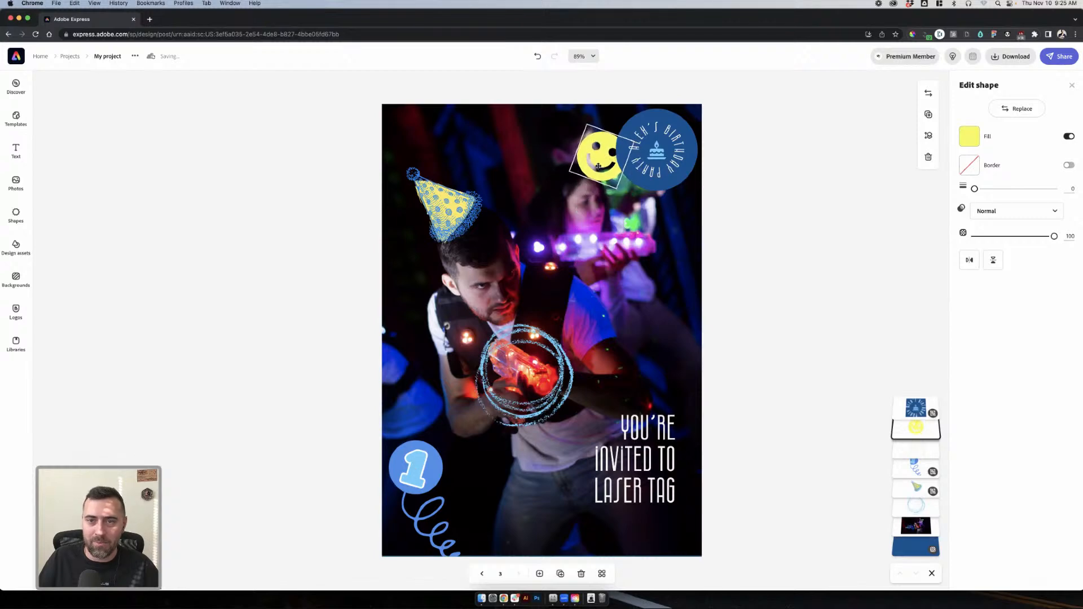
pyautogui.click(789, 212)
# - Select the "You're invited to Laser Tag" text for editing
pyautogui.click(657, 387)
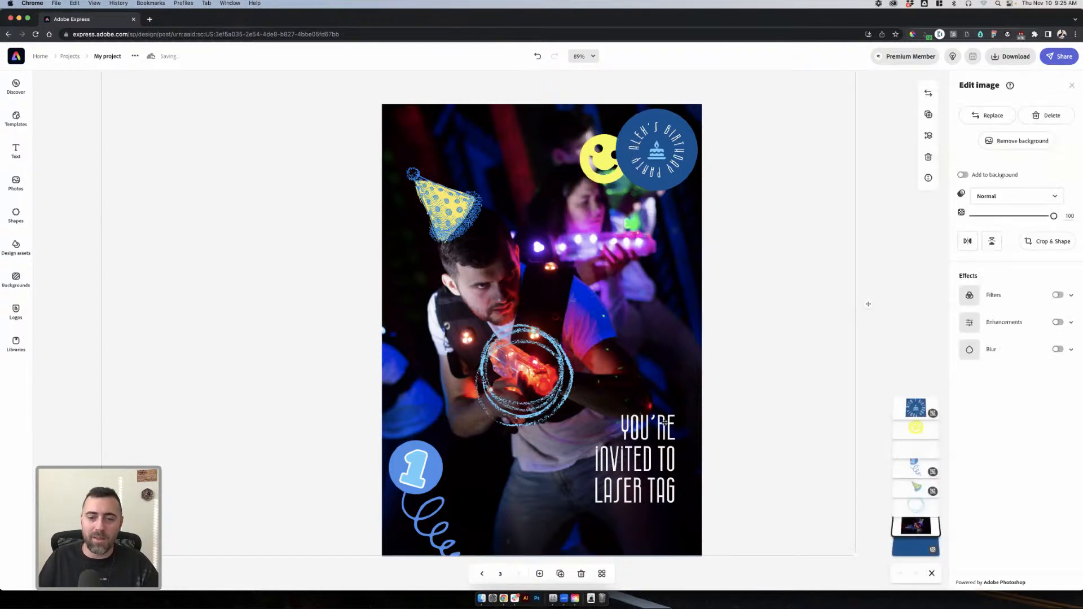
pyautogui.click(665, 435)
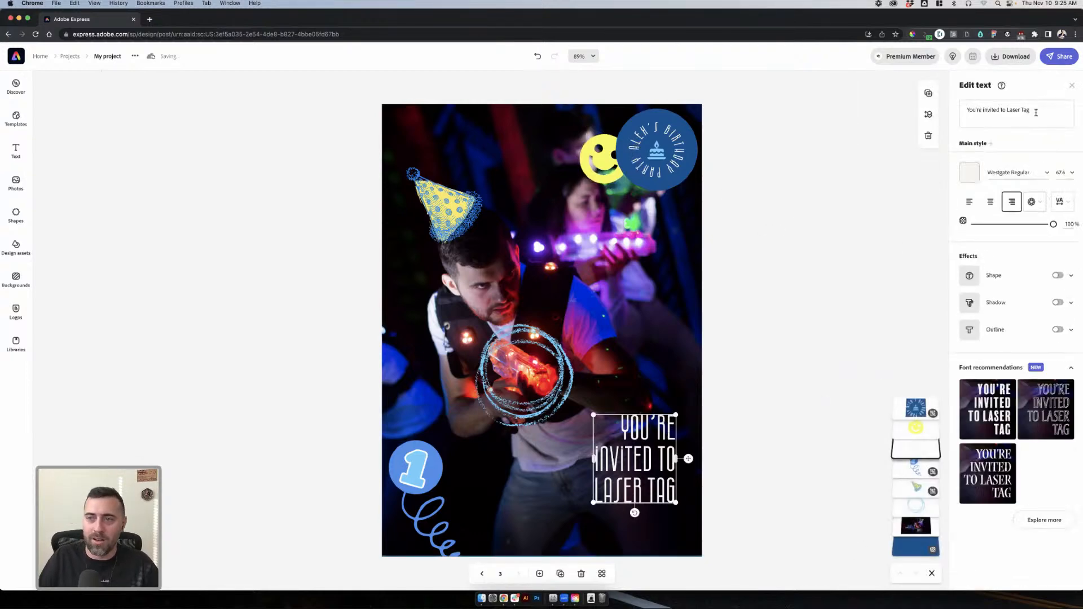
pyautogui.click(781, 303)
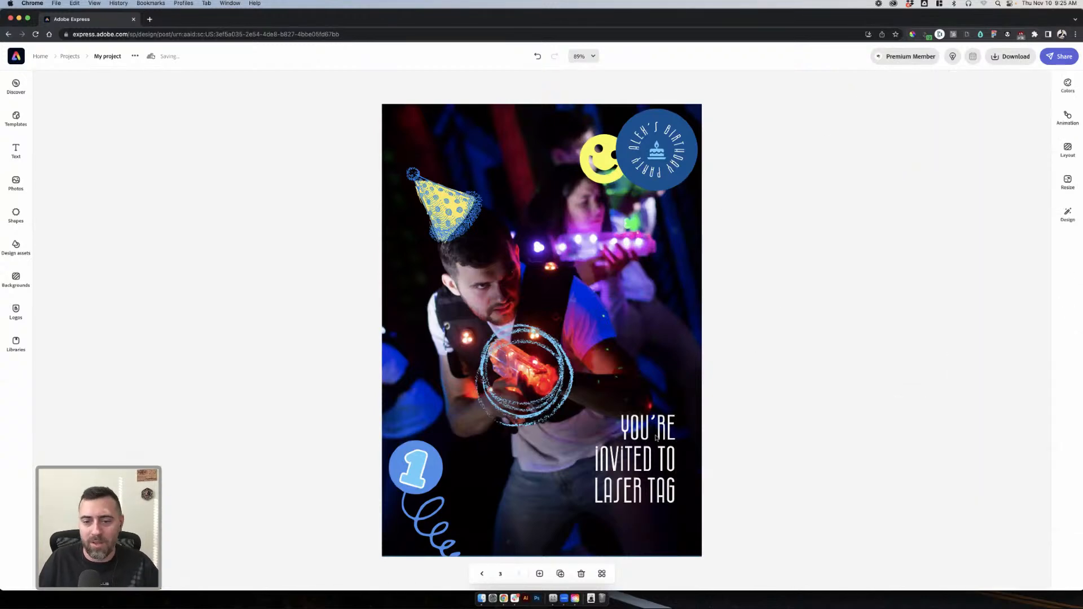
pyautogui.click(656, 440)
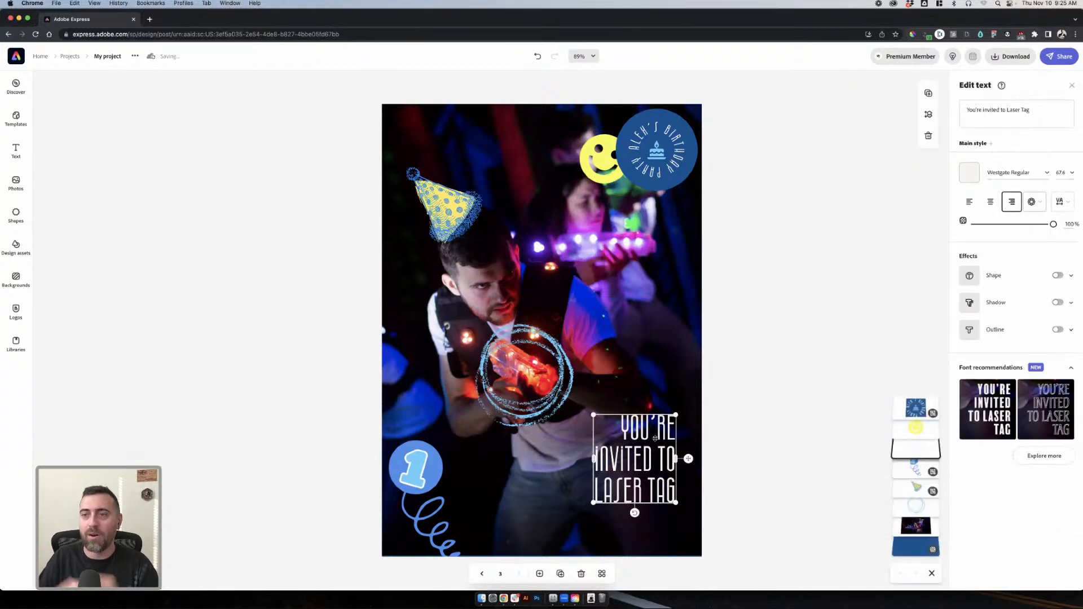